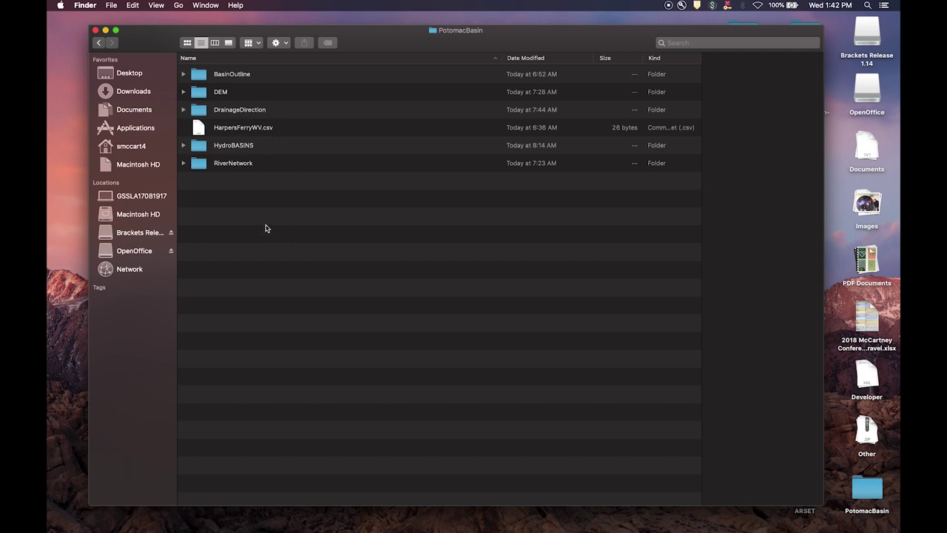
- Move the Finder and Calc windows aside to check HarpersFerryWV.csv, then hide OpenOffice
left_click_drag(153, 44, 48, 41)
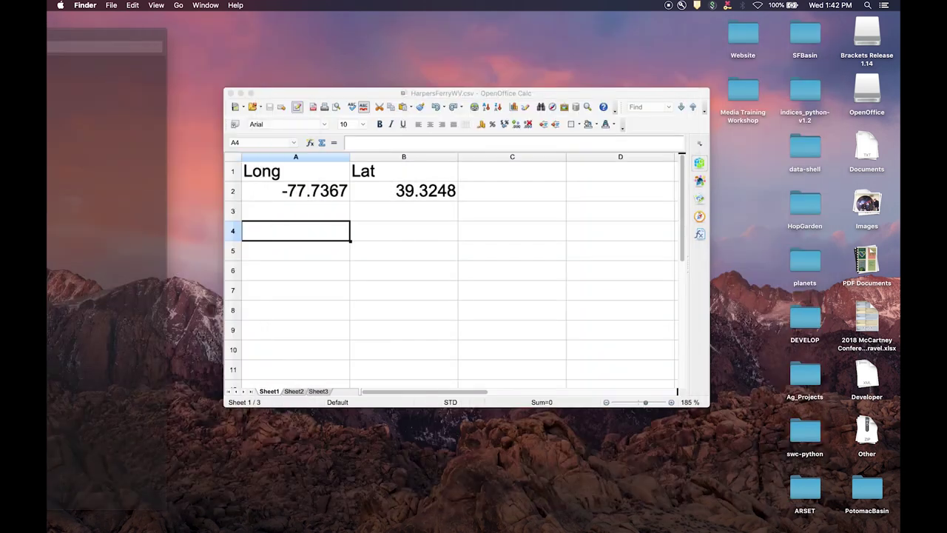
left_click_drag(388, 95, 337, 107)
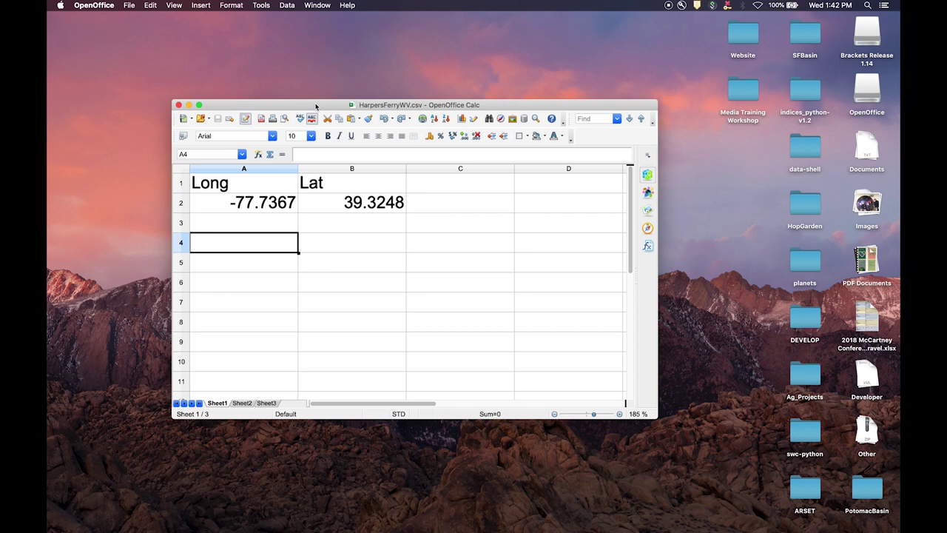
key("F11")
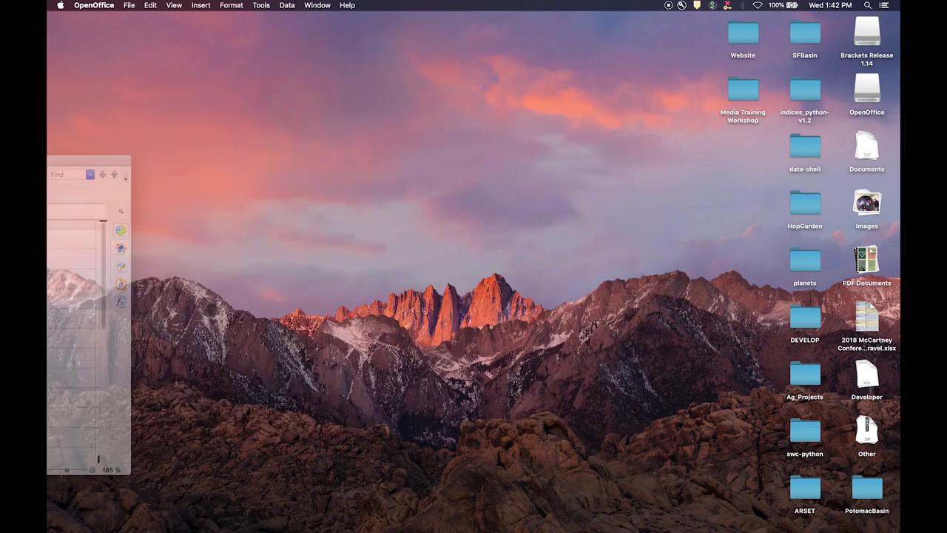
- Start a new QGIS project and choose HarpersFerryWV.csv as a delimited text source
left_click(434, 509)
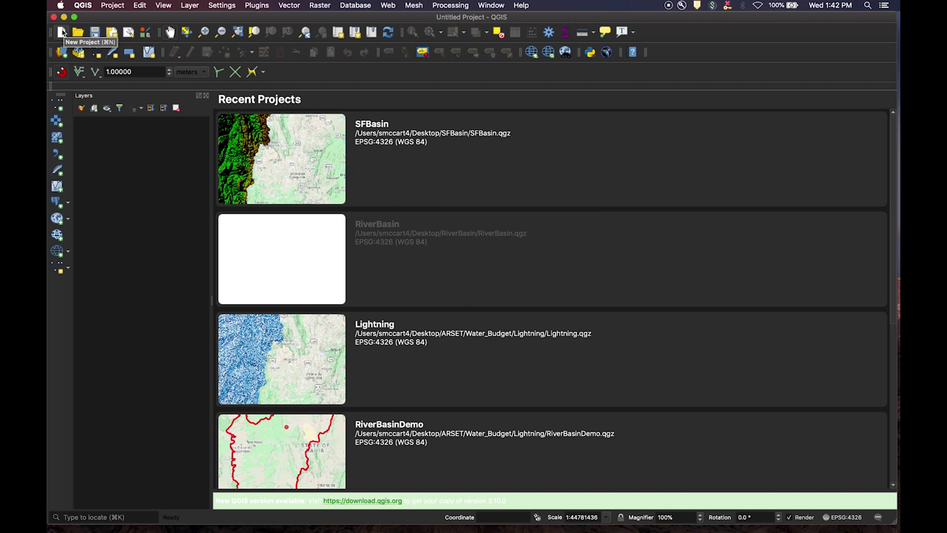
left_click(62, 32)
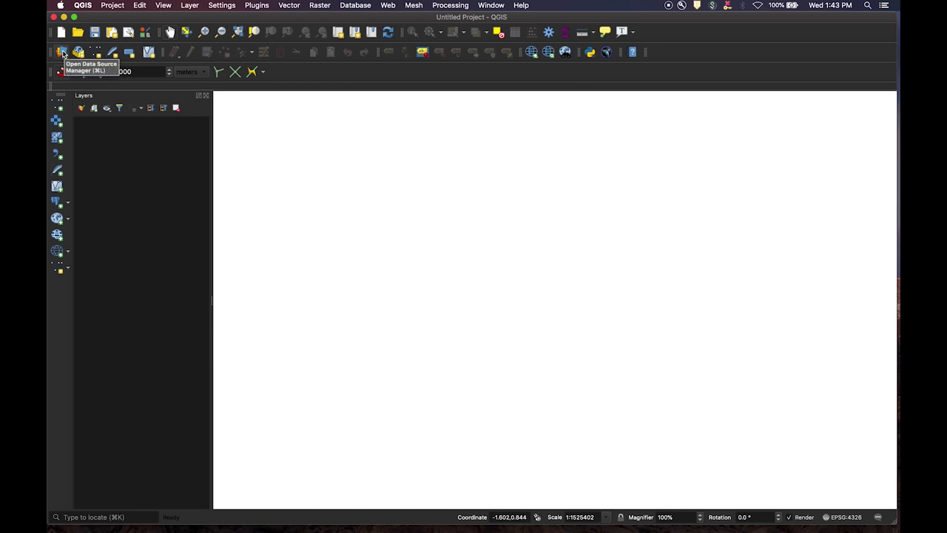
left_click(62, 53)
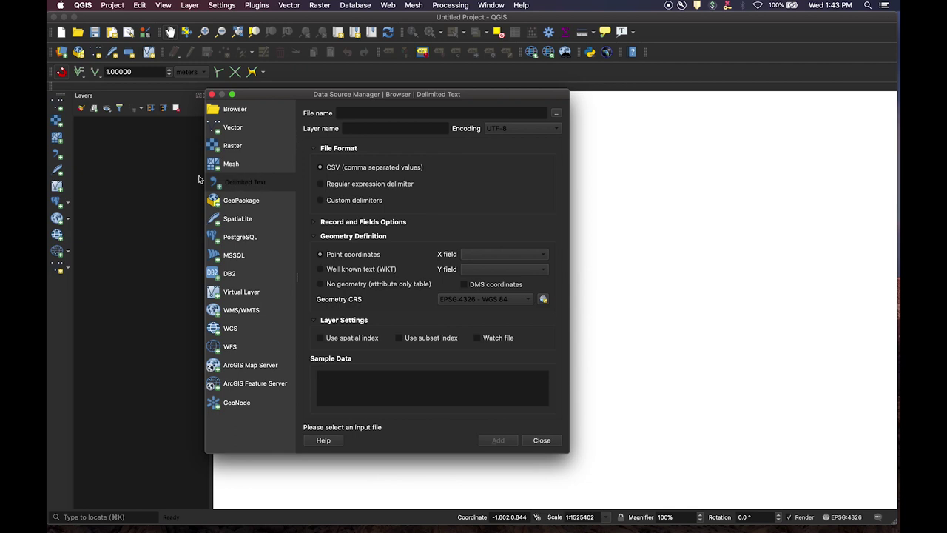
left_click(558, 115)
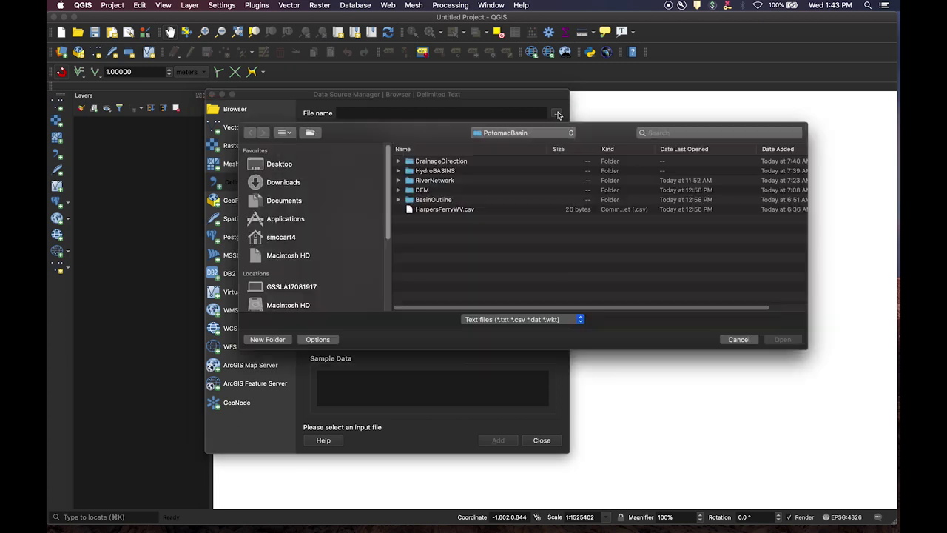
left_click(444, 211)
key("Return")
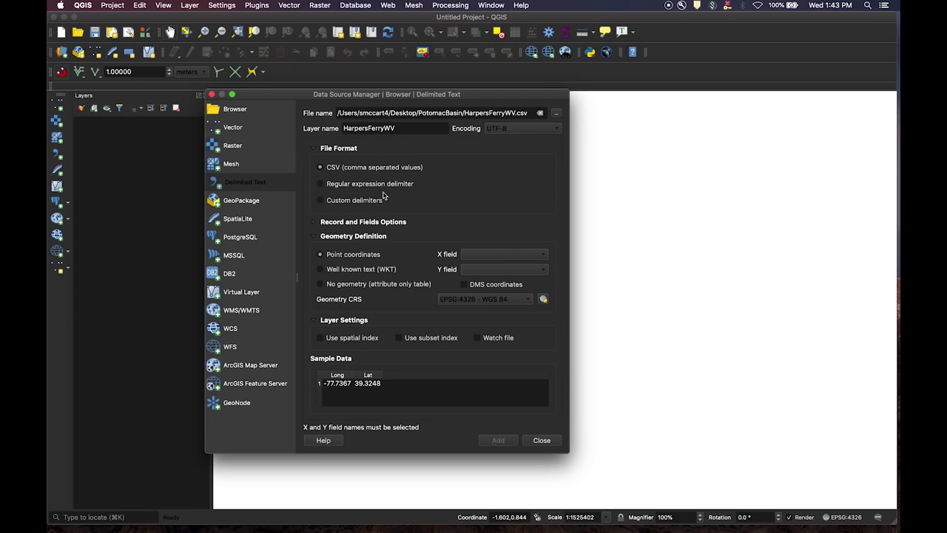
- Set X to Long and Y to Lat, and add the HarpersFerryWV point layer
left_click(525, 254)
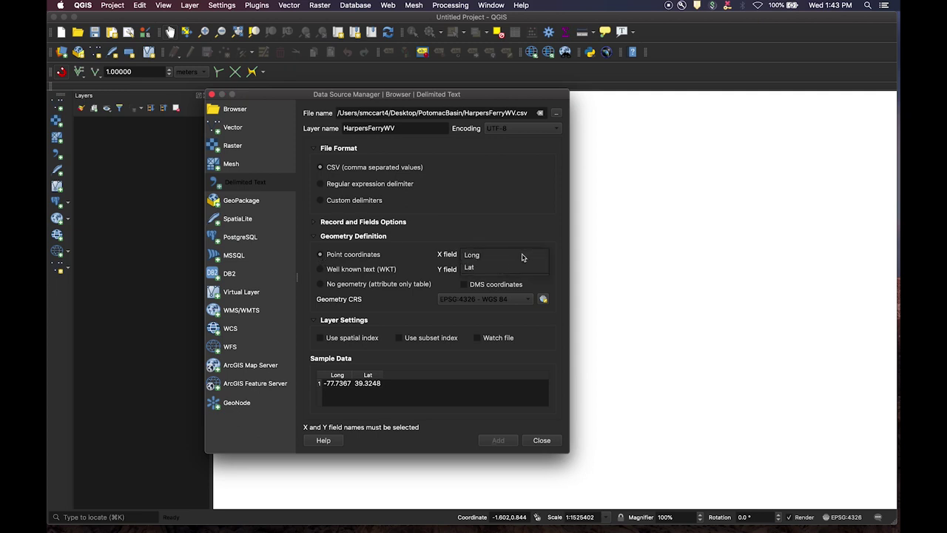
left_click(478, 257)
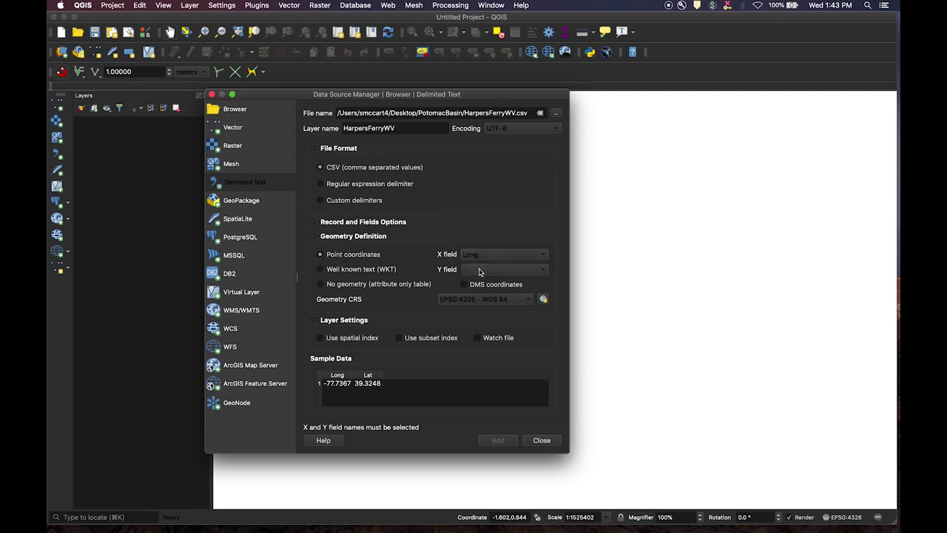
left_click(474, 270)
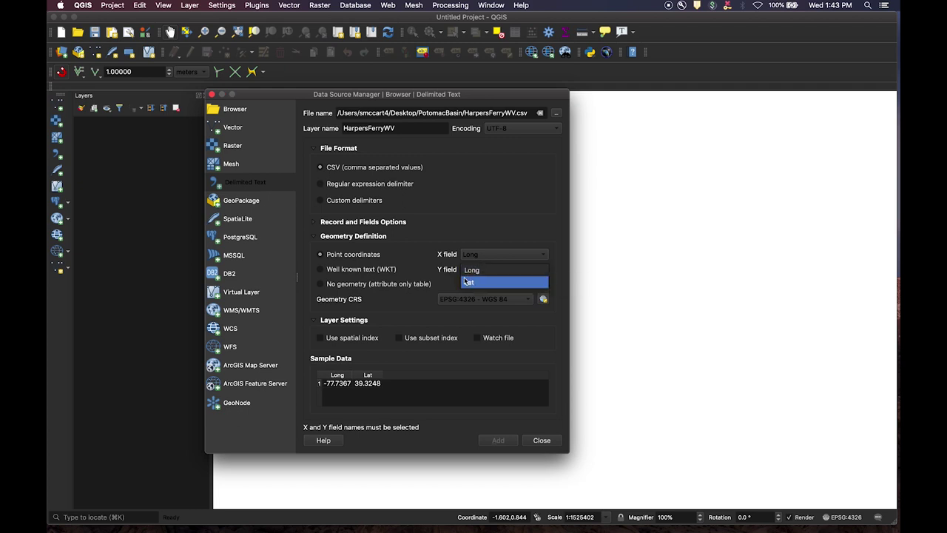
left_click(468, 283)
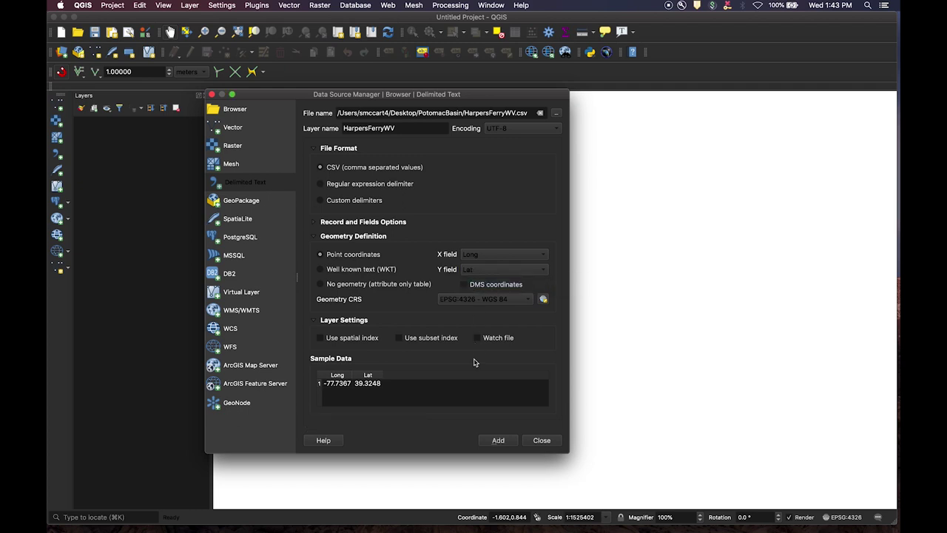
left_click(498, 441)
left_click(540, 441)
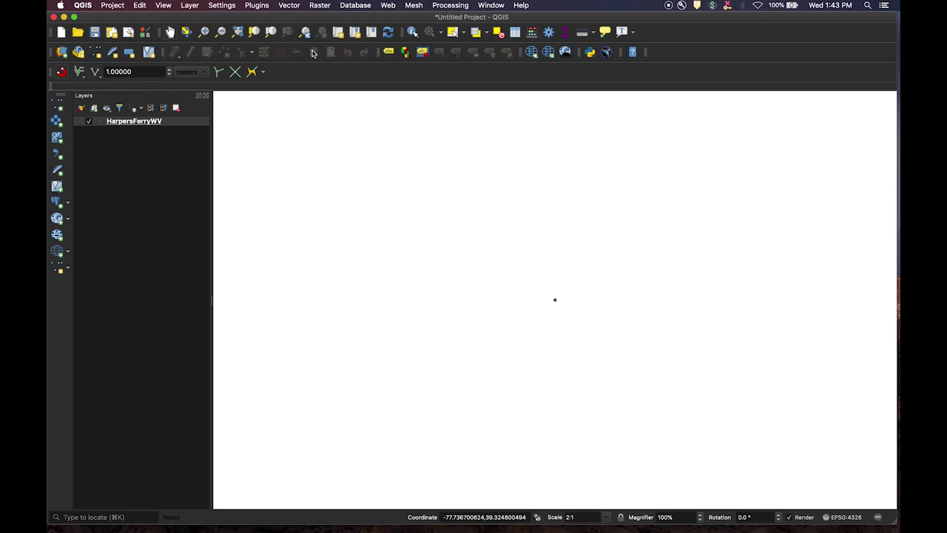
- Add the Google Terrain basemap from QuickMapServices > Google
left_click(387, 8)
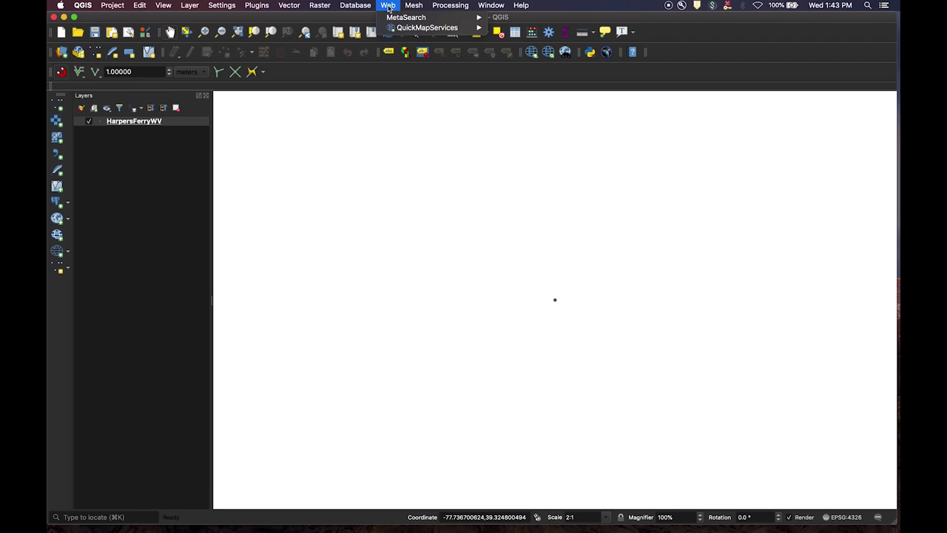
mouse_move(419, 28)
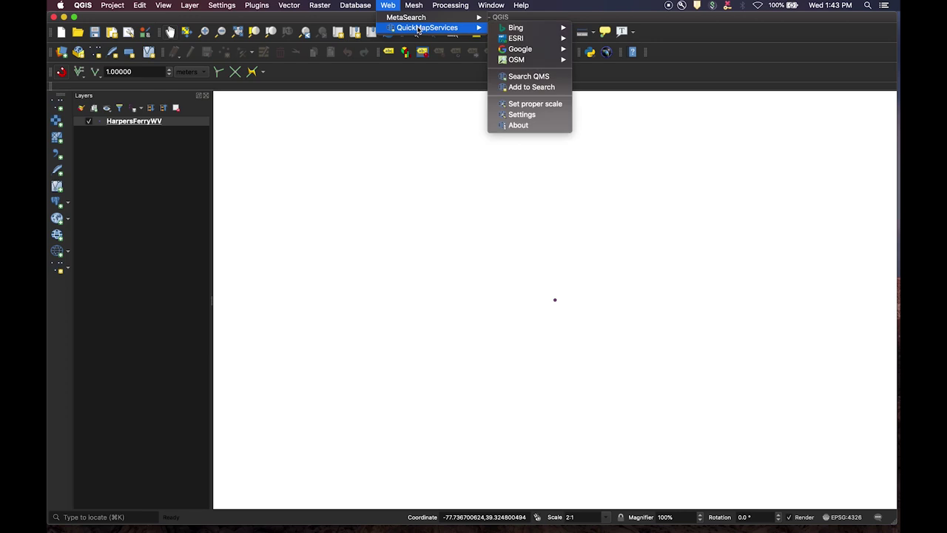
mouse_move(503, 40)
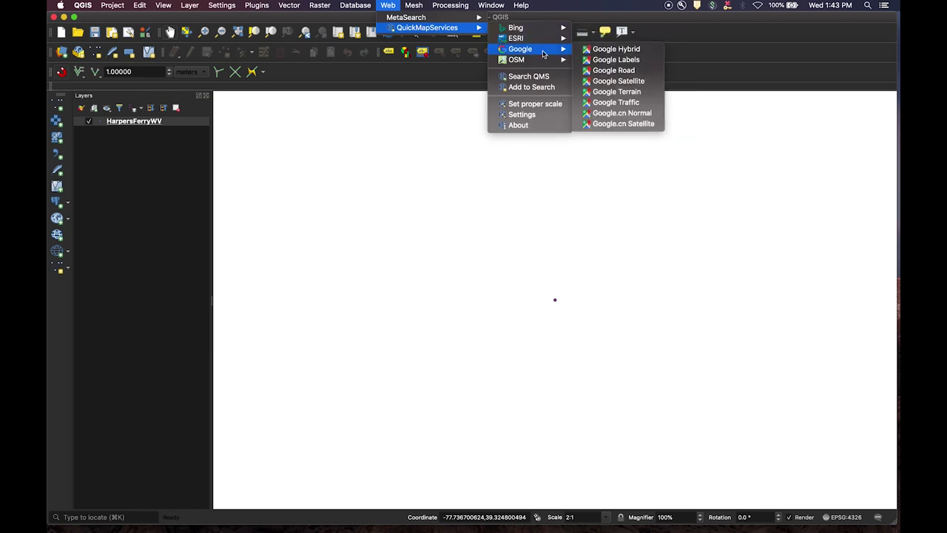
left_click(605, 93)
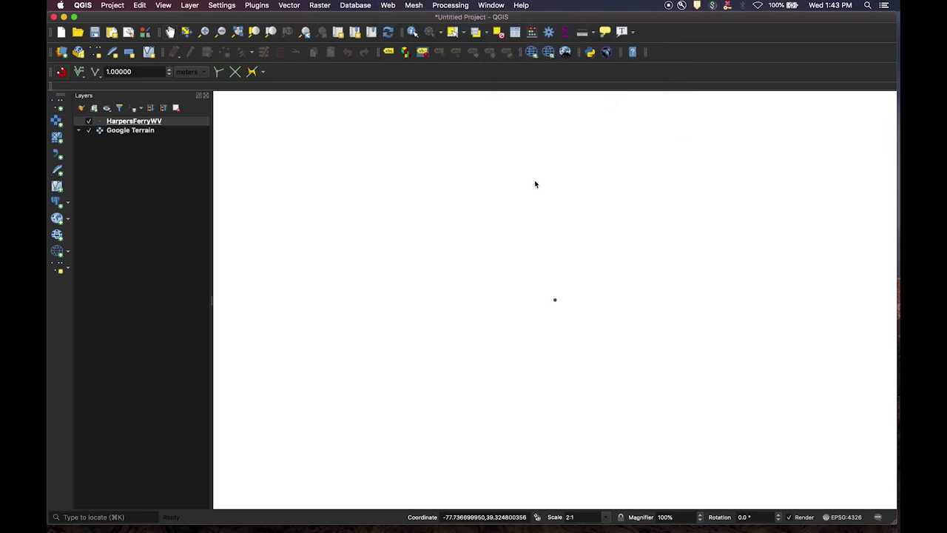
- Zoom and pan the map to centre on the Harpers Ferry and Washington region
scroll(468, 254, "down", 5)
scroll(469, 257, "down", 6)
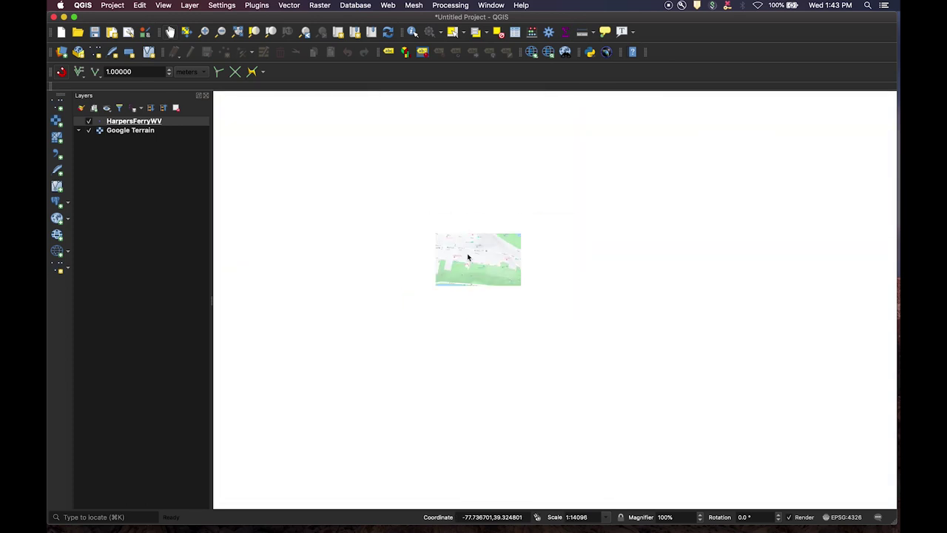
left_click(390, 258)
left_click_drag(390, 258, 510, 310)
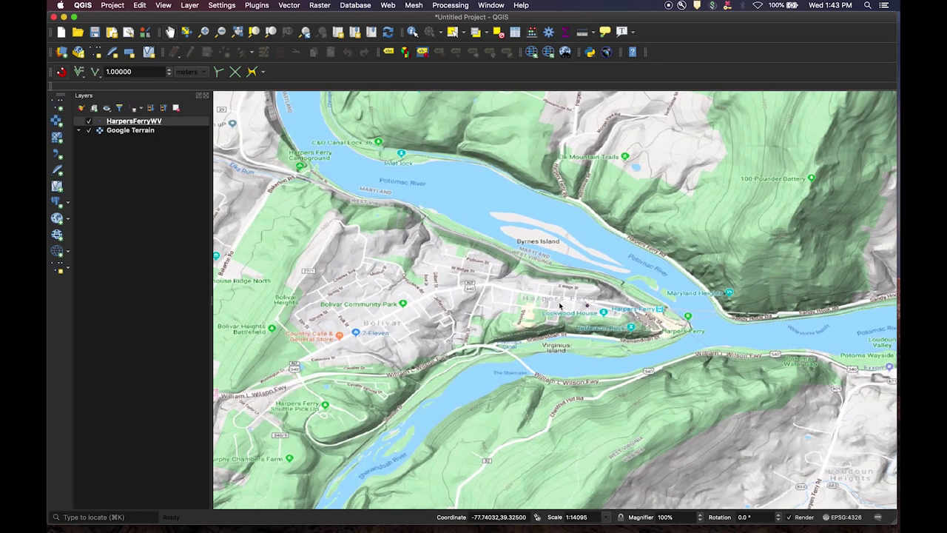
scroll(570, 302, "down", 2)
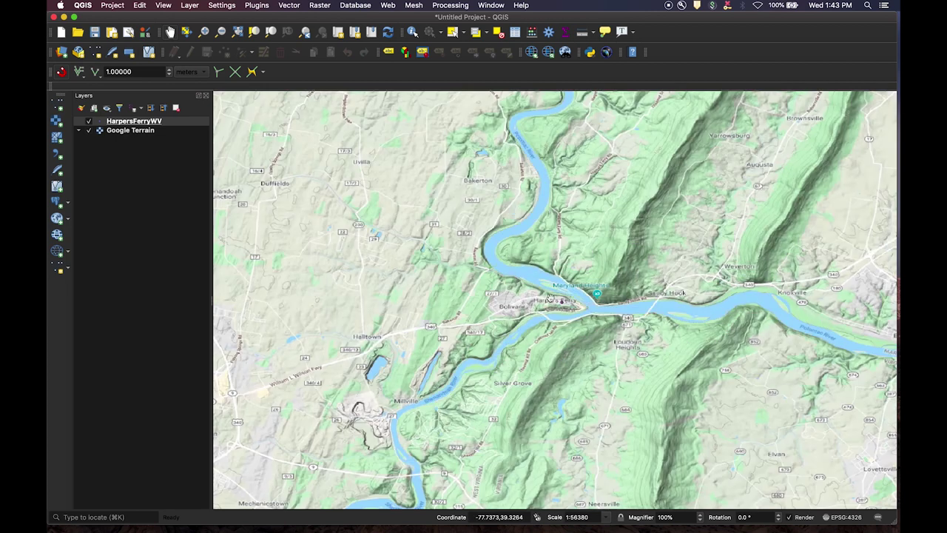
scroll(477, 298, "down", 6)
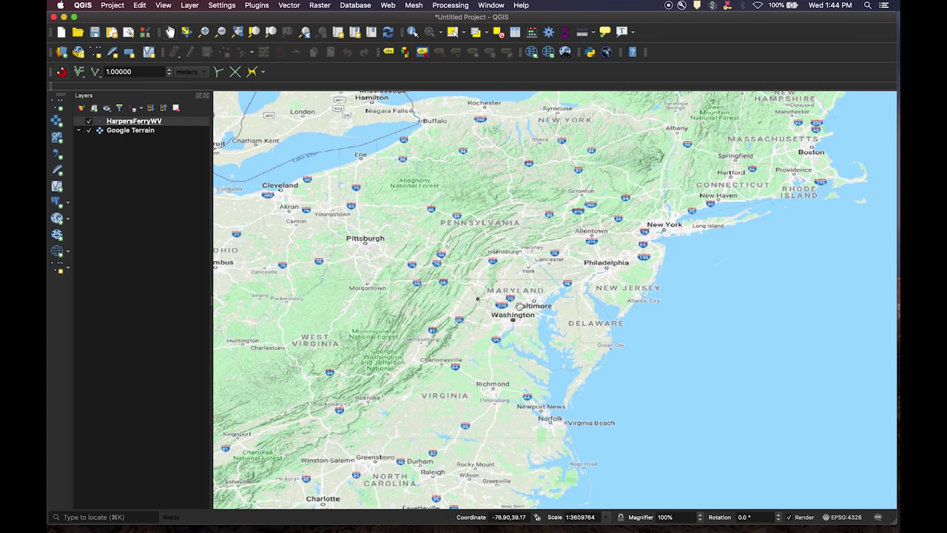
scroll(519, 307, "up", 2)
scroll(412, 309, "up", 3)
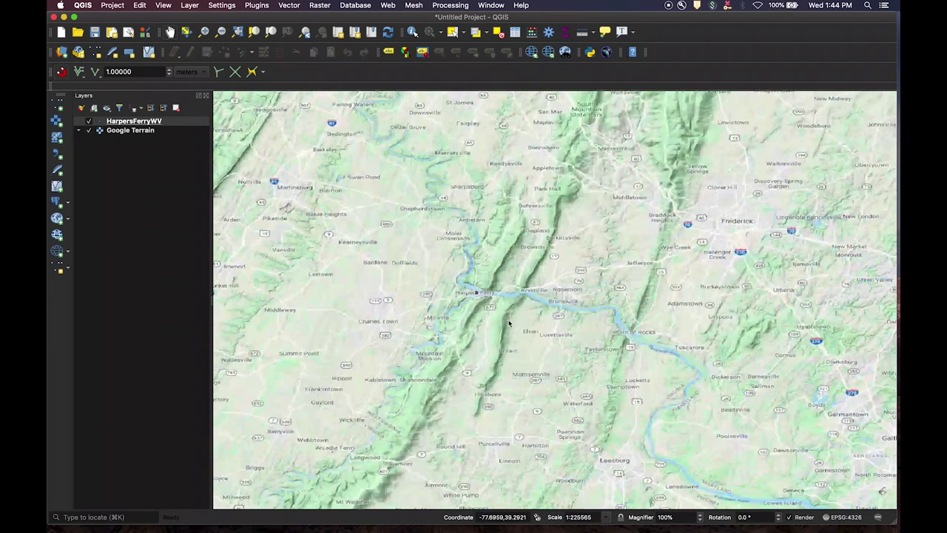
left_click_drag(509, 323, 557, 343)
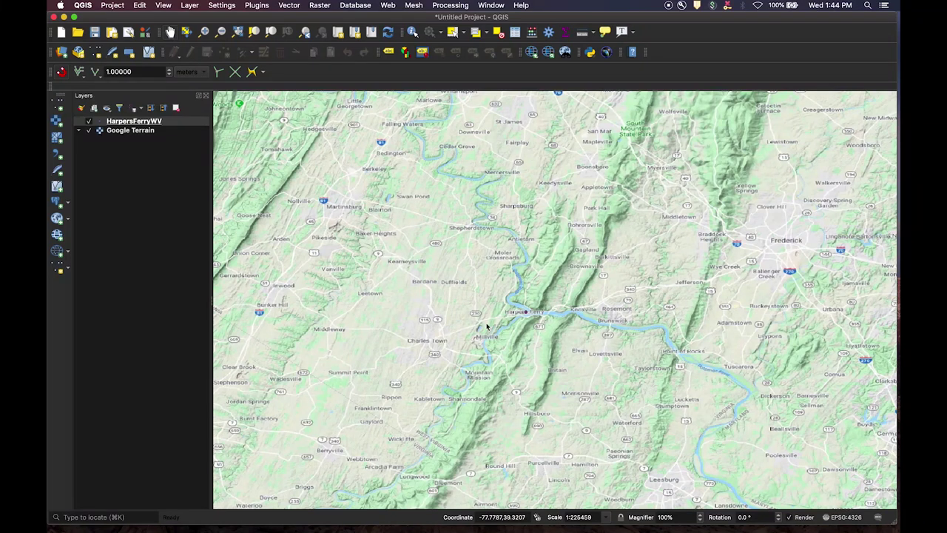
scroll(501, 342, "down", 1)
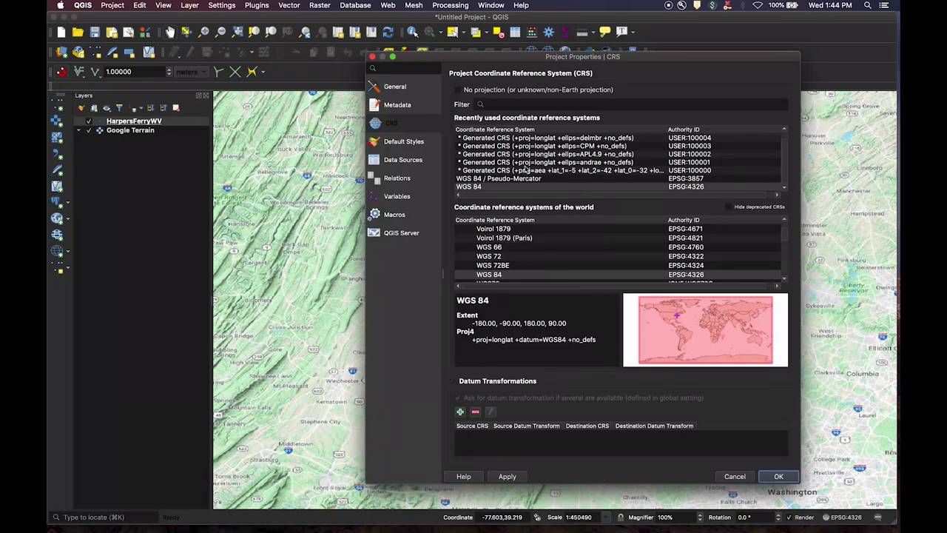
- Cancel Project Properties and save the project as PotomacBasin in Desktop/PotomacBasin
left_click(735, 477)
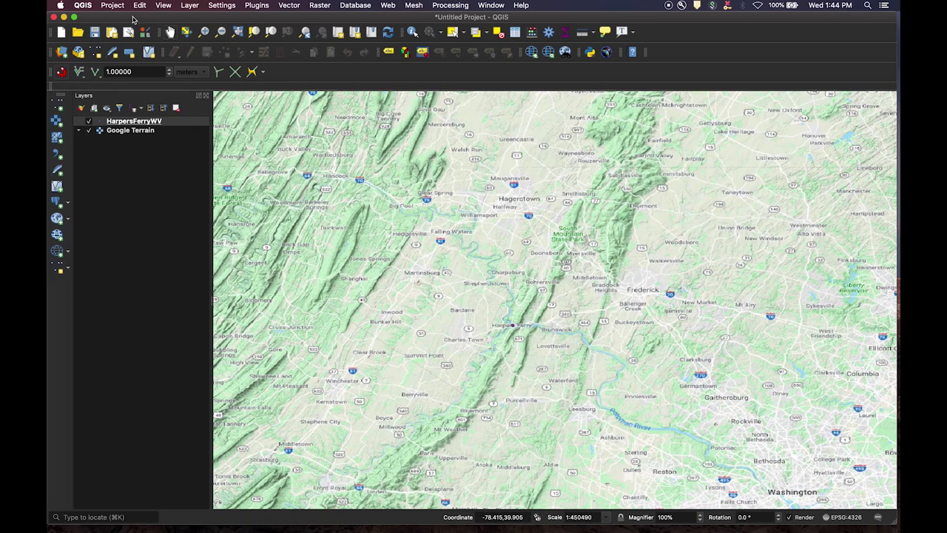
left_click(111, 6)
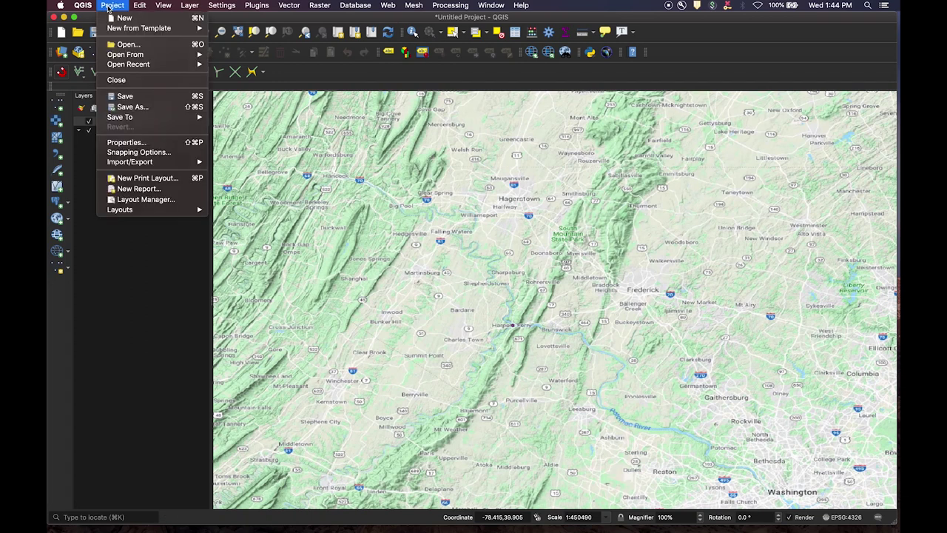
left_click(132, 108)
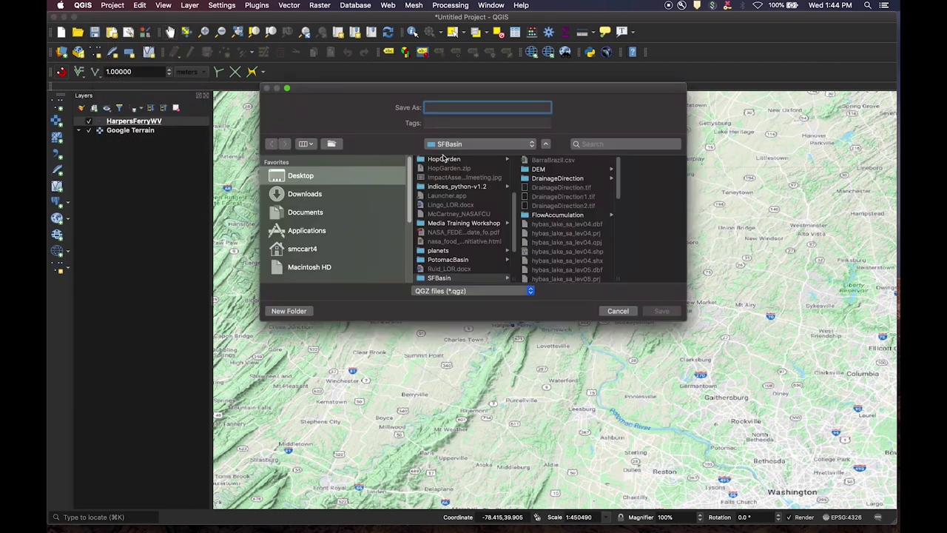
left_click(444, 146)
left_click(444, 155)
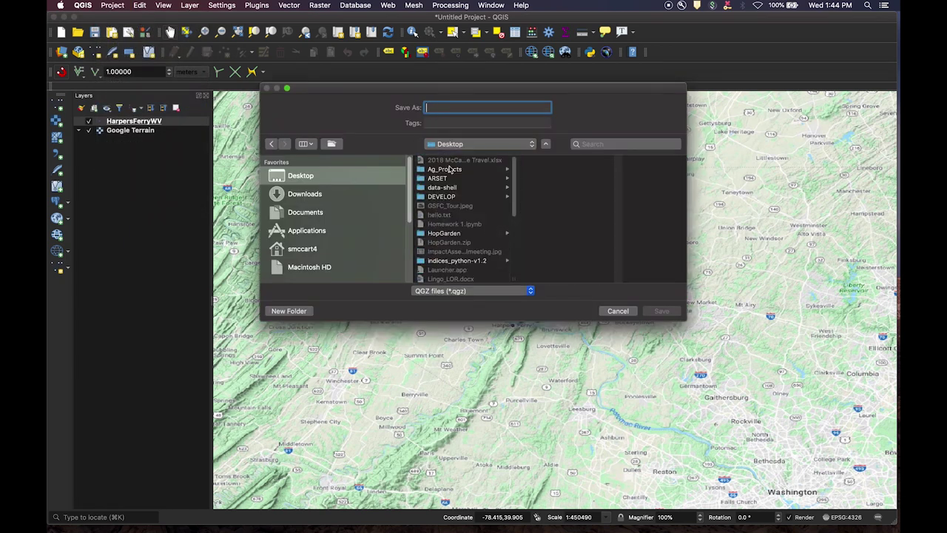
scroll(450, 199, "down", 5)
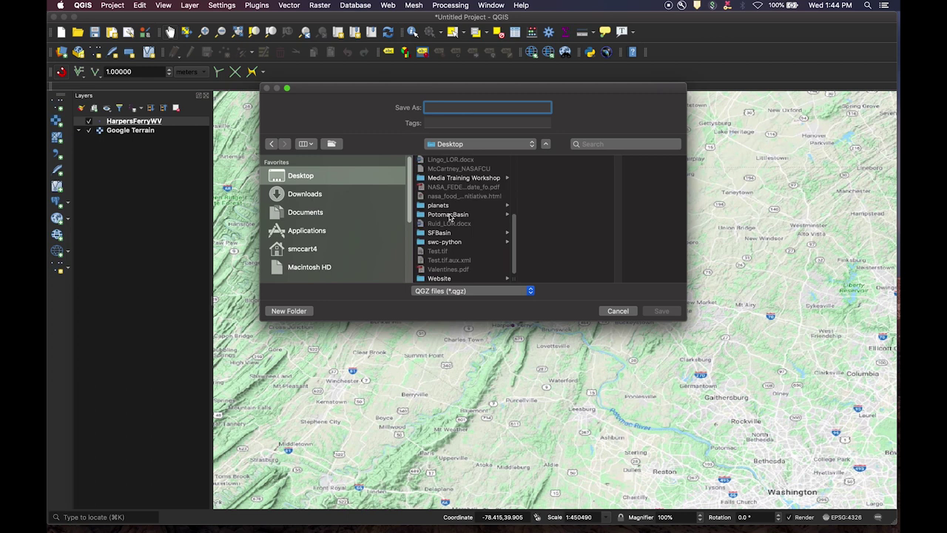
left_click(449, 217)
left_click(442, 107)
type("PotomacBasin")
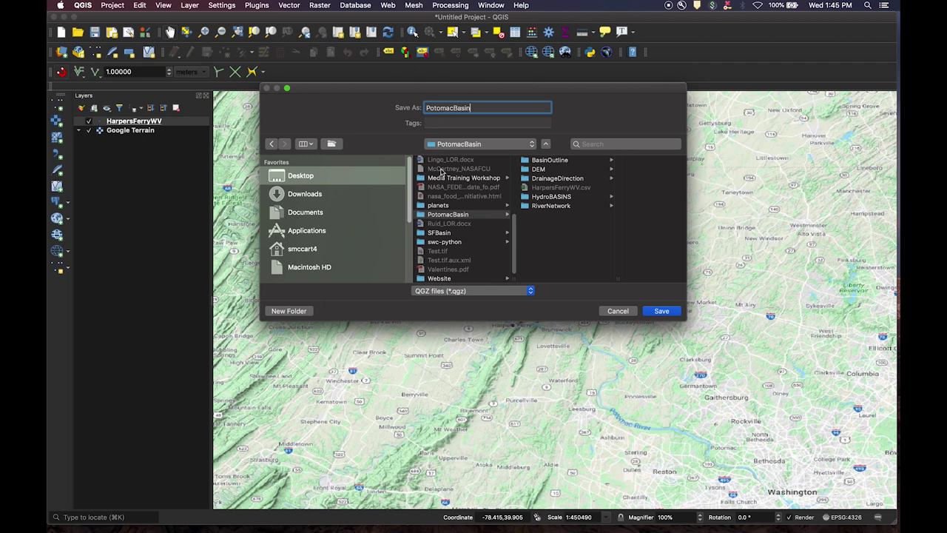
left_click(661, 312)
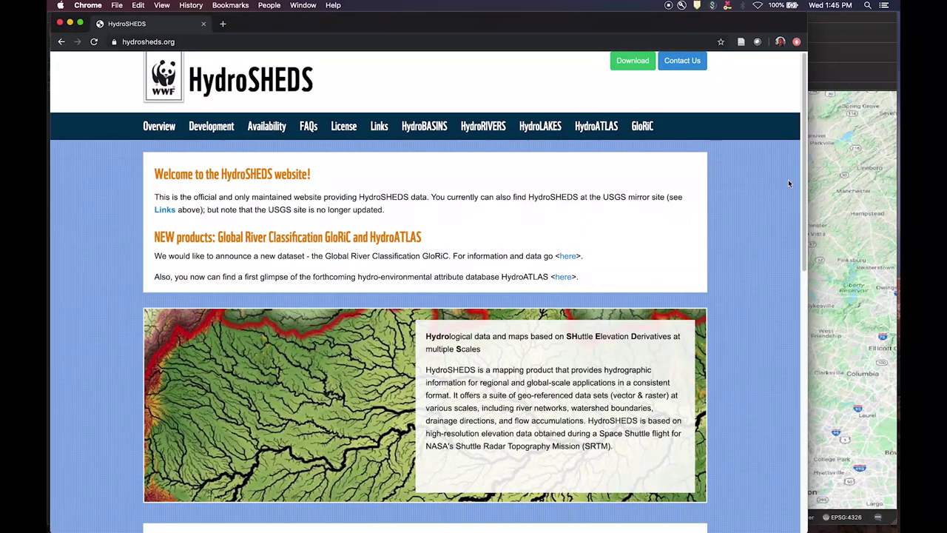
- Widen the Chrome window and scroll through the HydroSHEDS Development page
left_click_drag(804, 183, 865, 182)
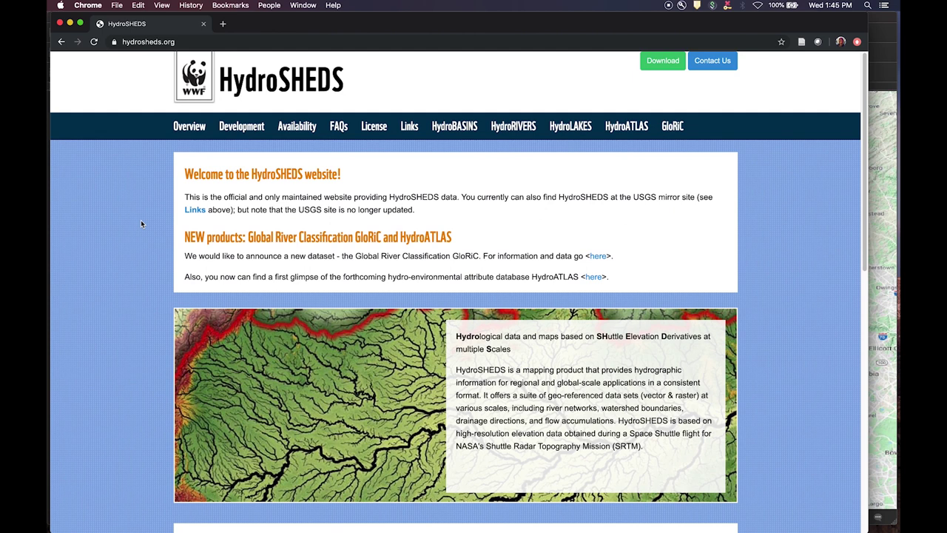
scroll(222, 232, "down", 10)
scroll(222, 222, "up", 10)
left_click(233, 133)
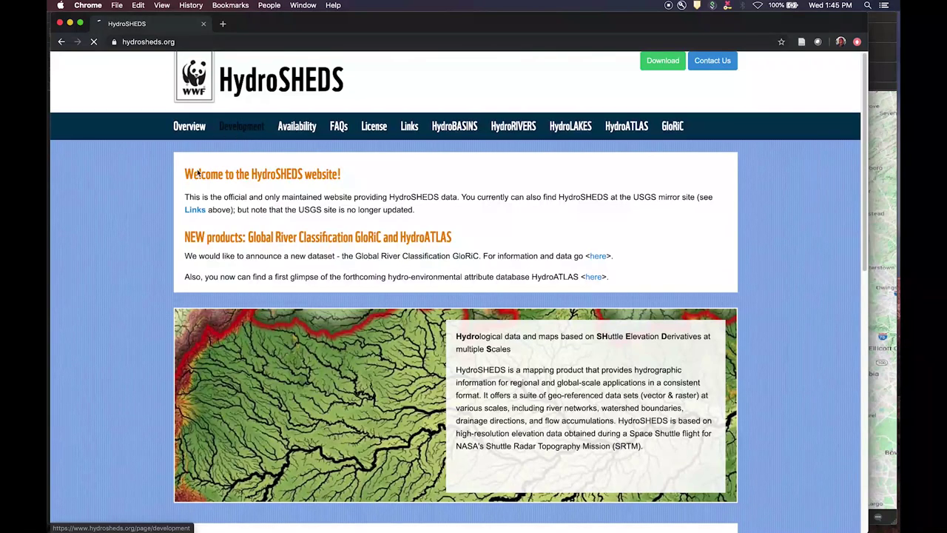
scroll(132, 236, "down", 4)
scroll(134, 239, "down", 8)
scroll(133, 239, "up", 12)
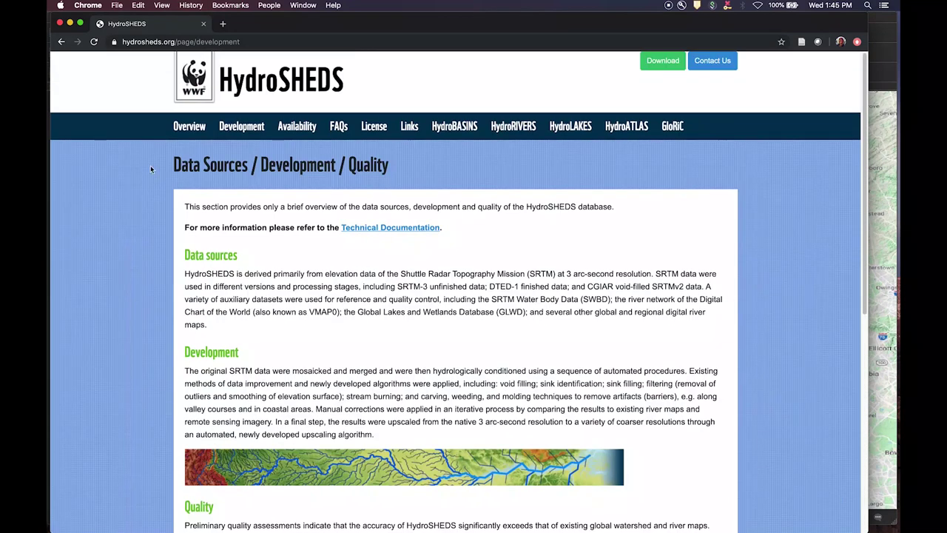
- Review the HydroSHEDS Data Availability page
left_click(299, 126)
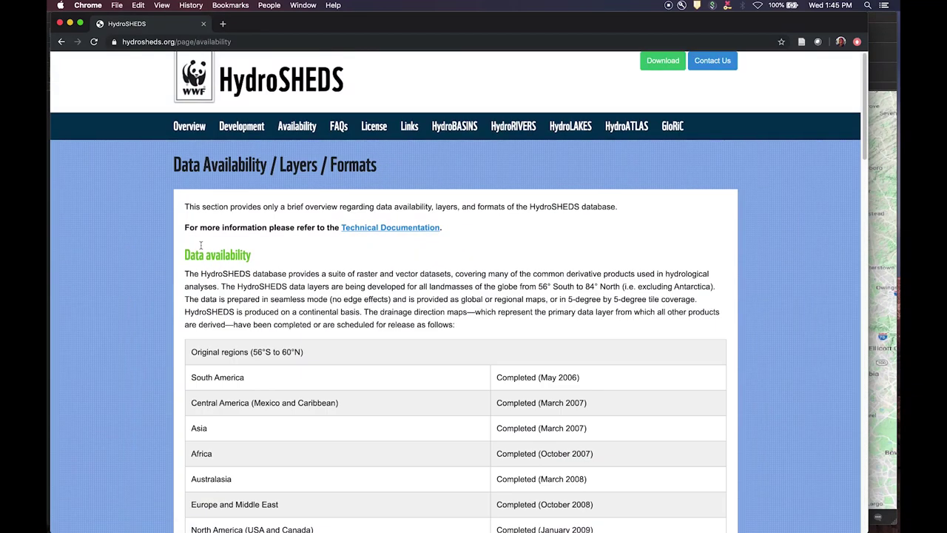
scroll(134, 254, "down", 7)
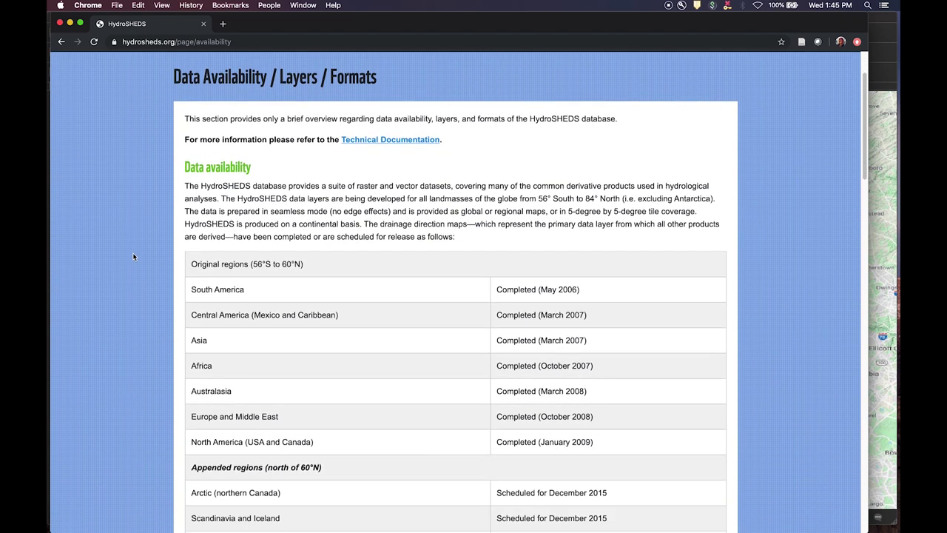
scroll(133, 257, "down", 10)
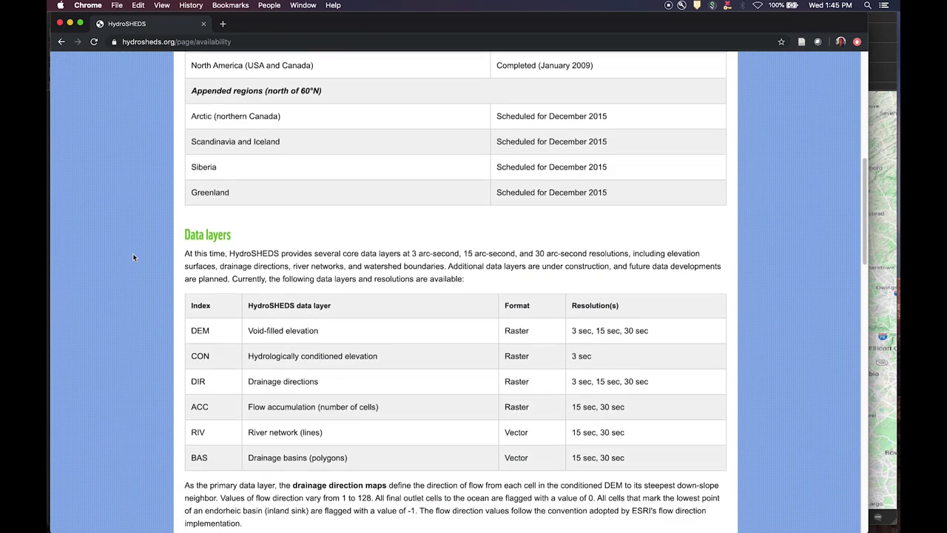
scroll(133, 257, "up", 17)
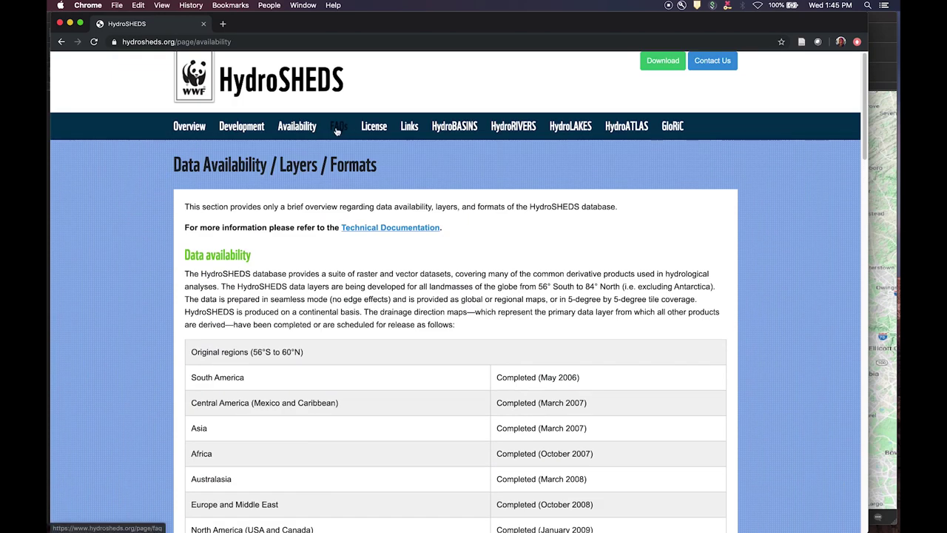
- Read through the HydroBASINS Version 1.0 page
left_click(446, 128)
scroll(115, 270, "down", 1)
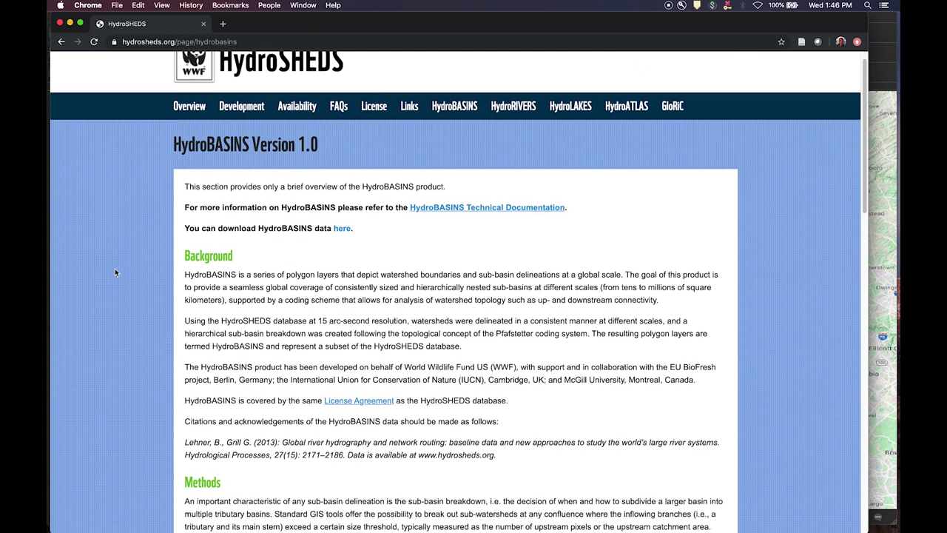
scroll(114, 272, "down", 2)
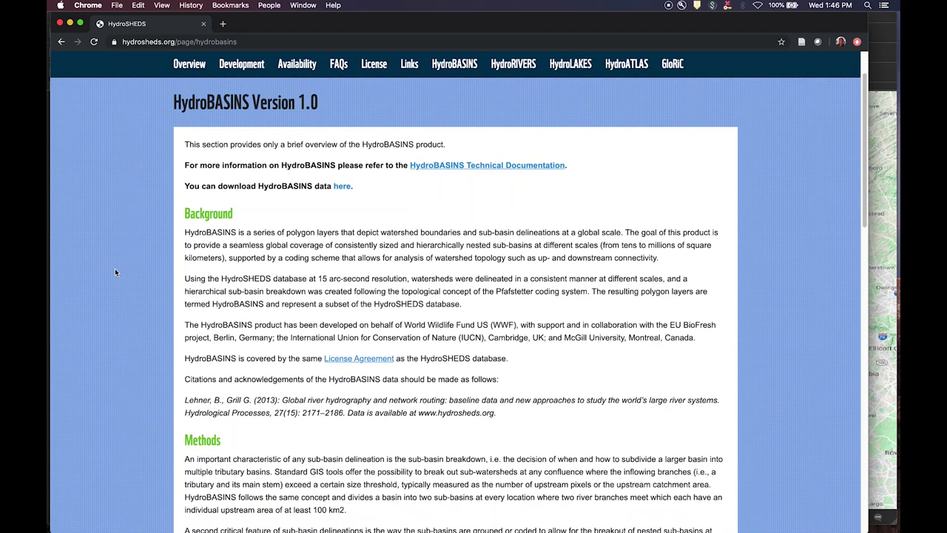
scroll(115, 273, "down", 5)
scroll(115, 273, "down", 3)
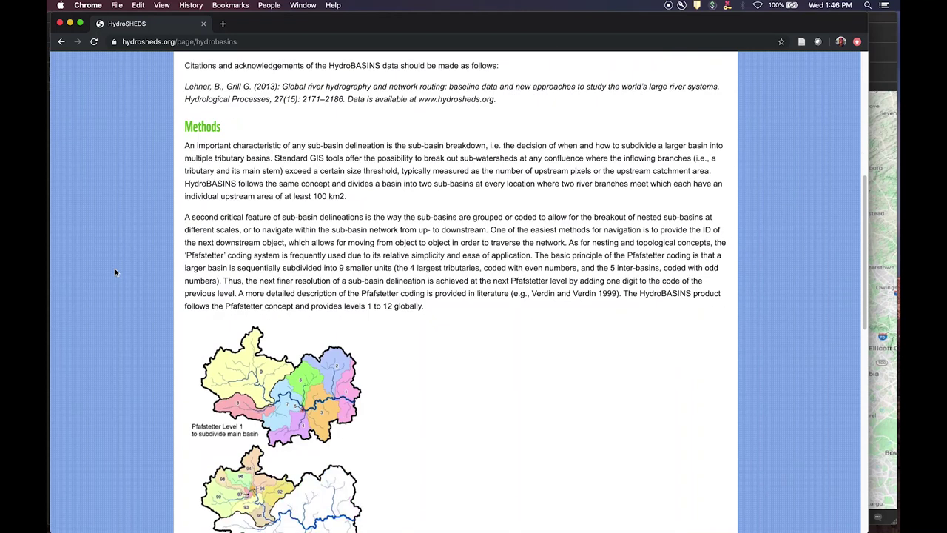
scroll(115, 272, "down", 2)
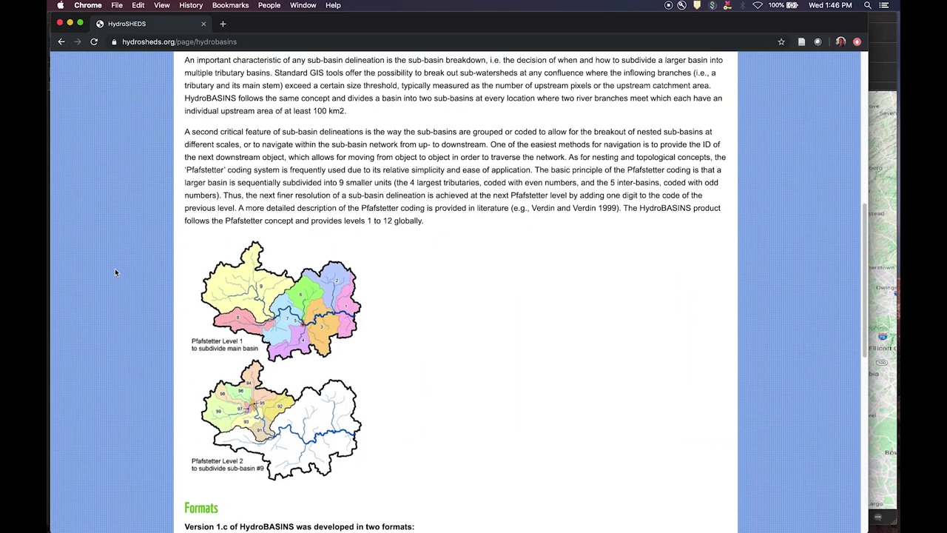
scroll(114, 272, "down", 4)
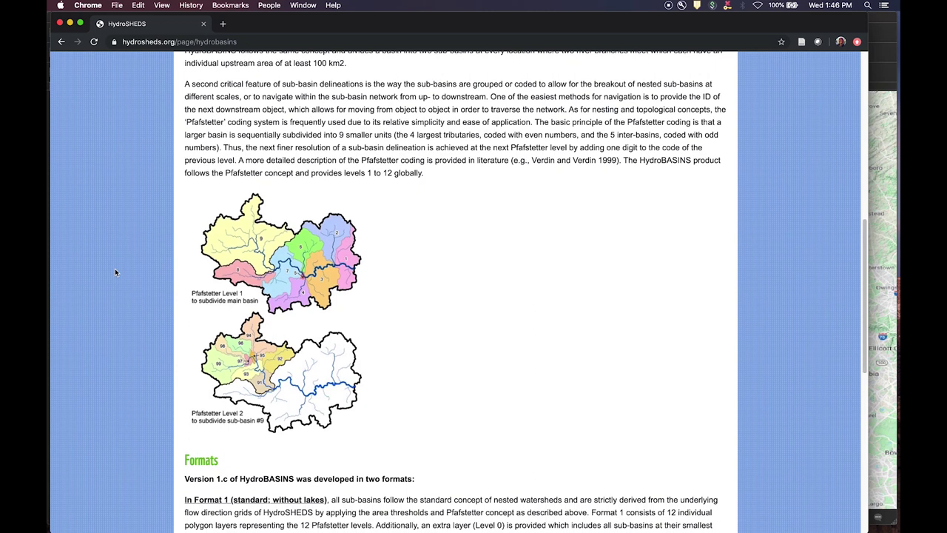
scroll(115, 272, "up", 15)
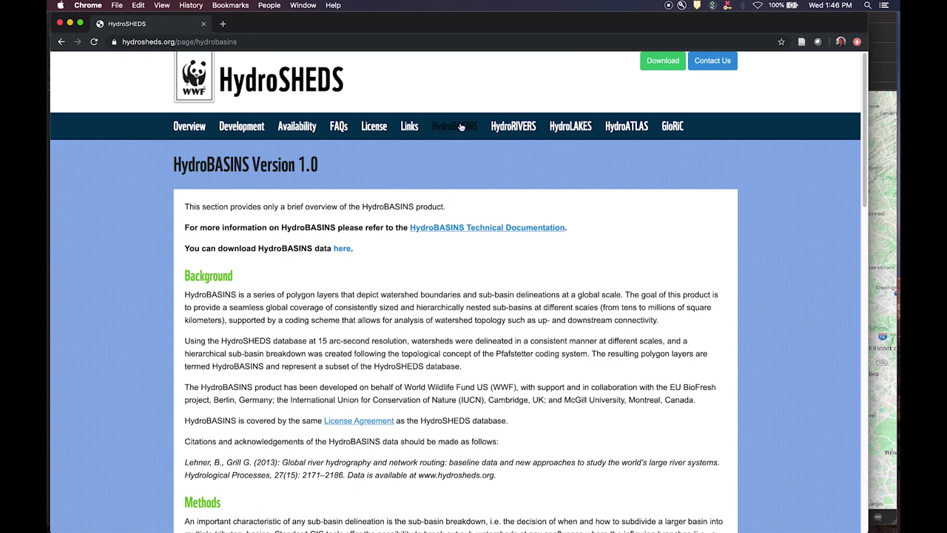
- On Downloads, expand HydroBASINS > Customized (With Lakes) > North America and Caribbean
left_click(667, 64)
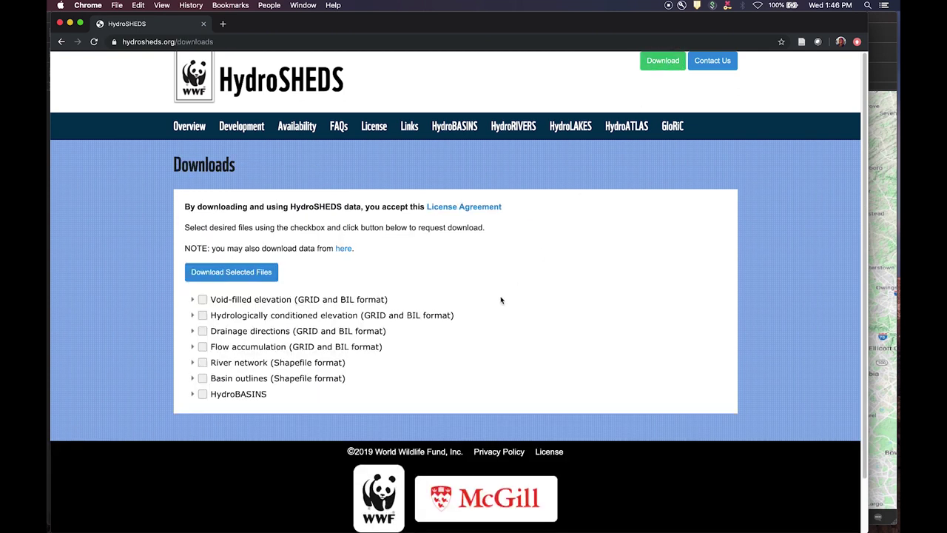
left_click(193, 394)
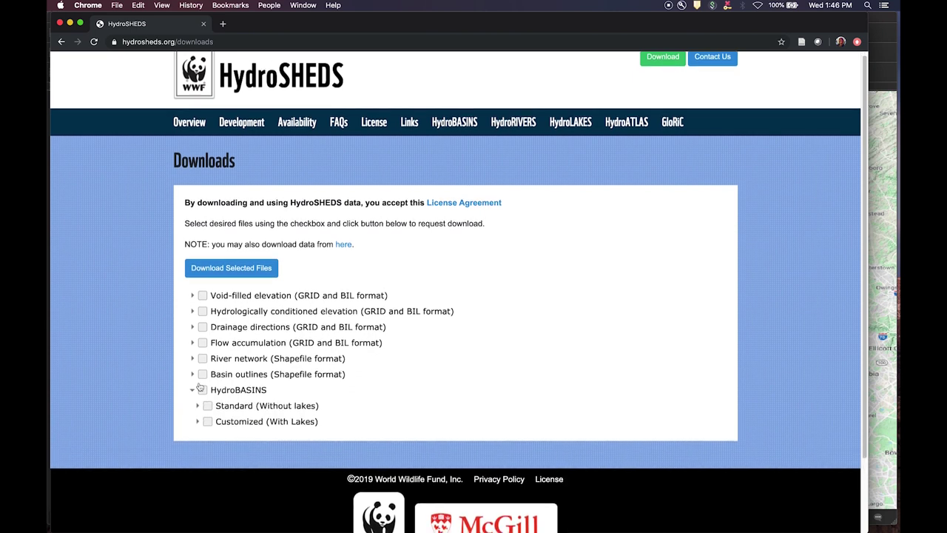
scroll(198, 386, "down", 1)
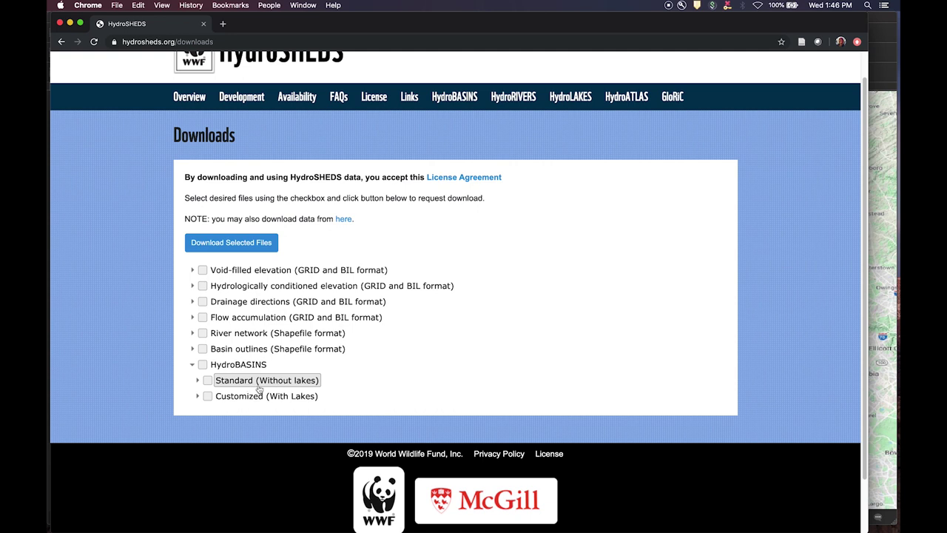
left_click(197, 396)
scroll(222, 392, "up", 1)
scroll(255, 379, "down", 3)
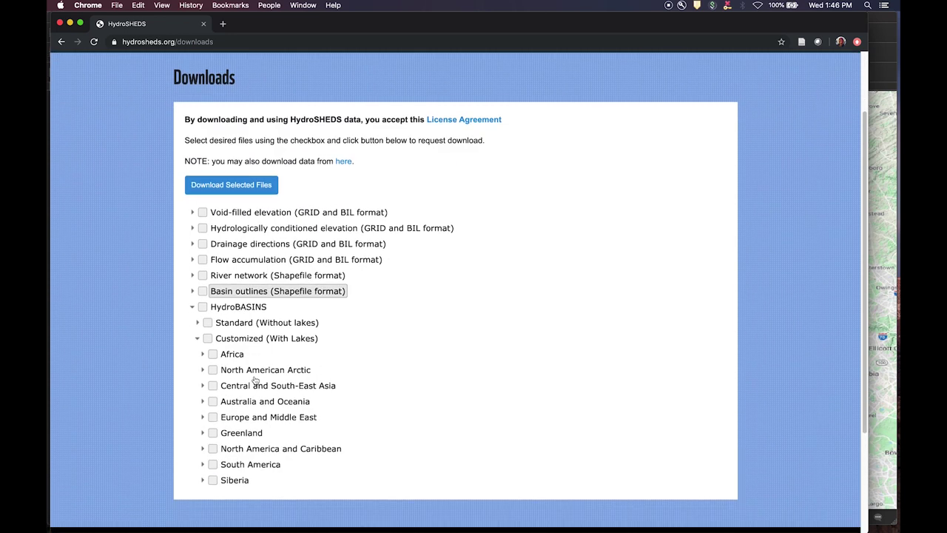
left_click(203, 449)
scroll(263, 413, "down", 4)
- Tick four with-lakes level files, including lev07, lev09 and lev10 (206.19 MB)
left_click(272, 411)
scroll(274, 409, "down", 1)
scroll(274, 409, "down", 5)
left_click(274, 409)
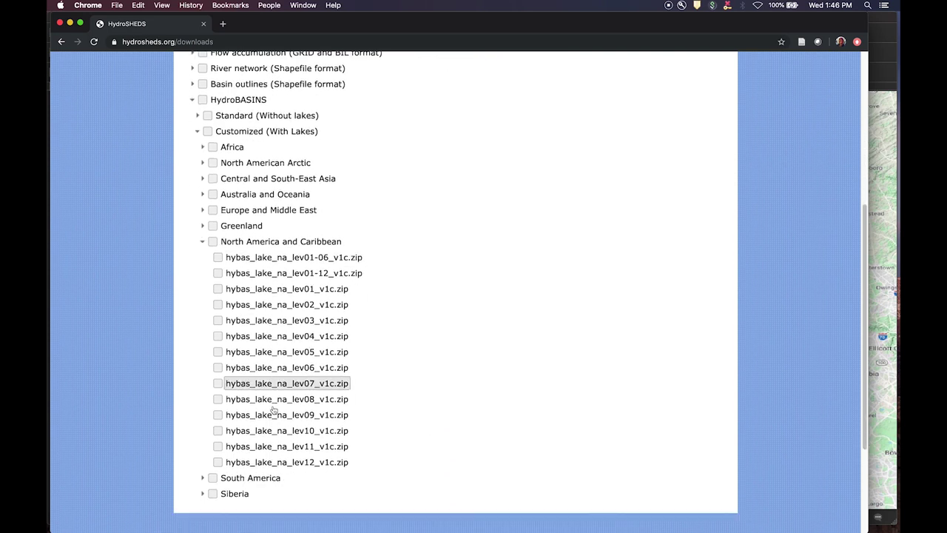
scroll(274, 410, "down", 1)
left_click(222, 416)
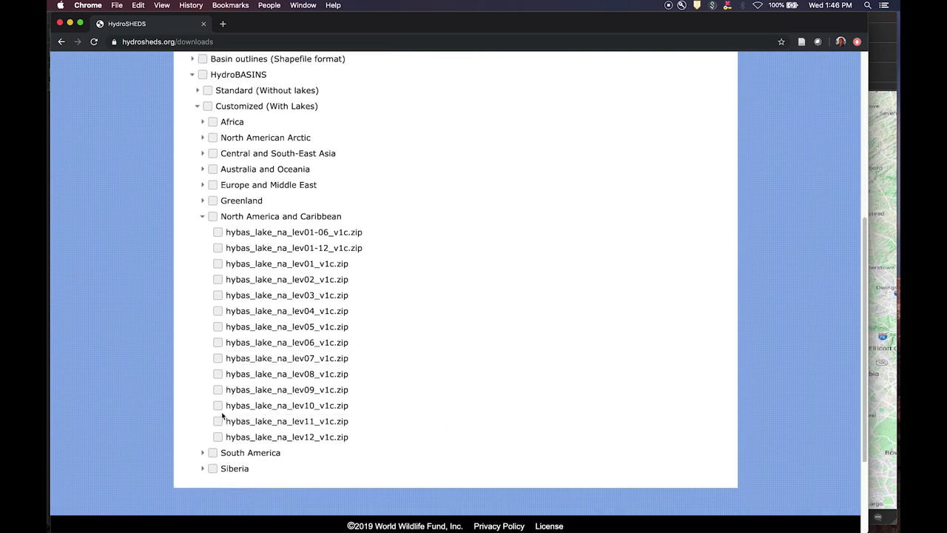
left_click(219, 359)
left_click(219, 387)
left_click(217, 405)
- Open the download request for the ticked files and close it unsent
scroll(416, 410, "up", 5)
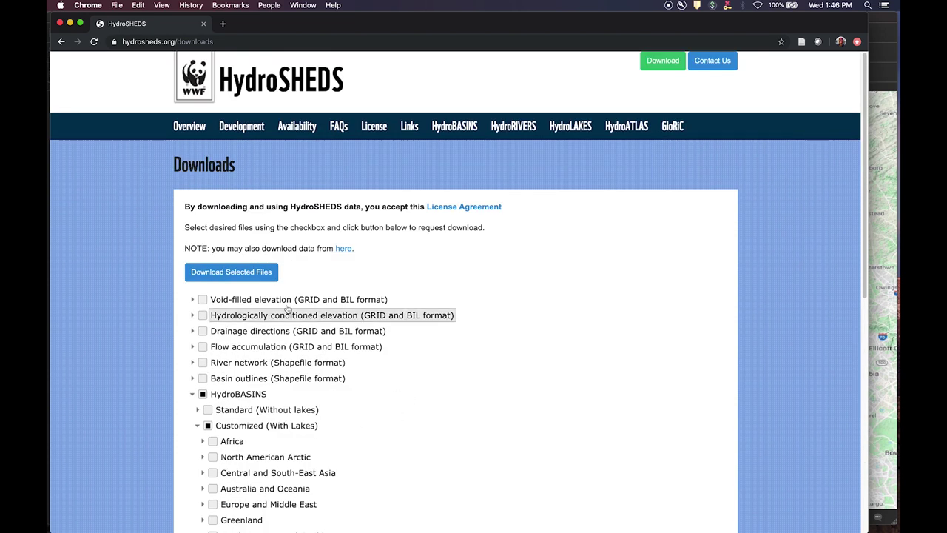
left_click(230, 273)
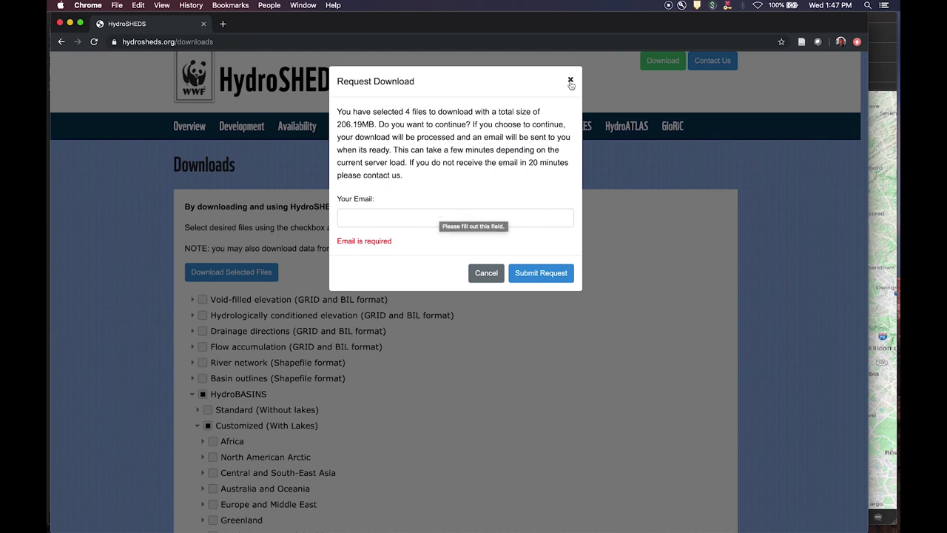
left_click(571, 80)
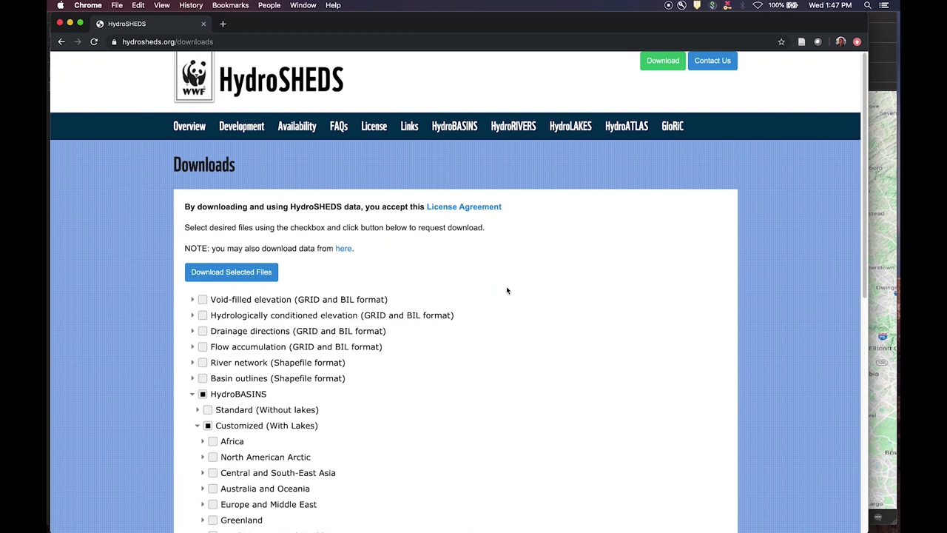
- Clear the HydroBASINS file selection
left_click(194, 395)
left_click(204, 394)
left_click(204, 395)
- Tick na_bas_15s_beta.zip under Basin outlines > 15sec, then close the download request unsent
left_click(202, 380)
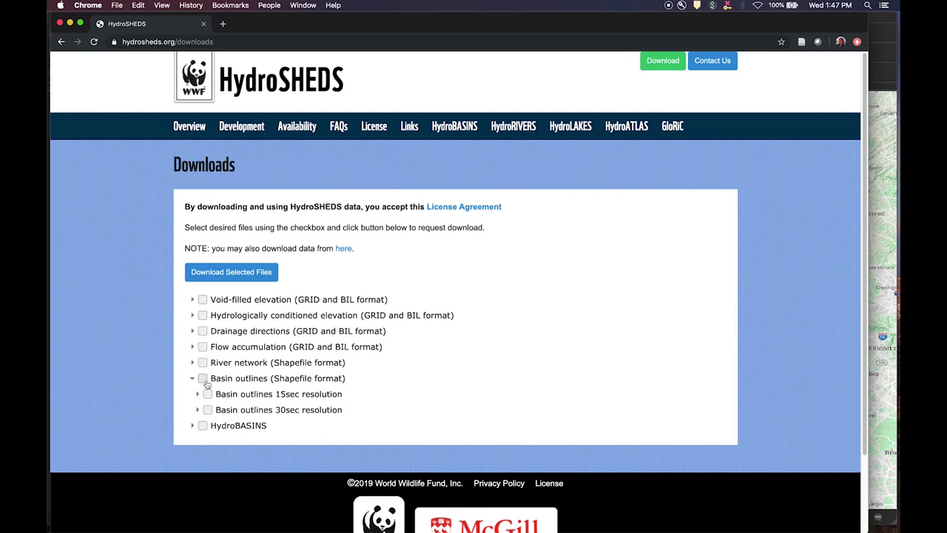
scroll(205, 385, "down", 1)
left_click(198, 393)
scroll(205, 392, "down", 1)
scroll(206, 392, "down", 2)
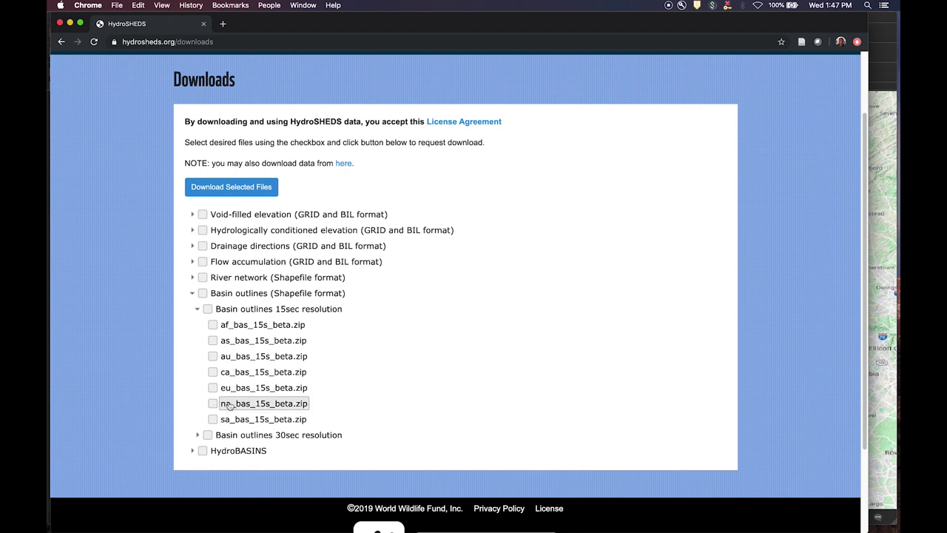
left_click(212, 404)
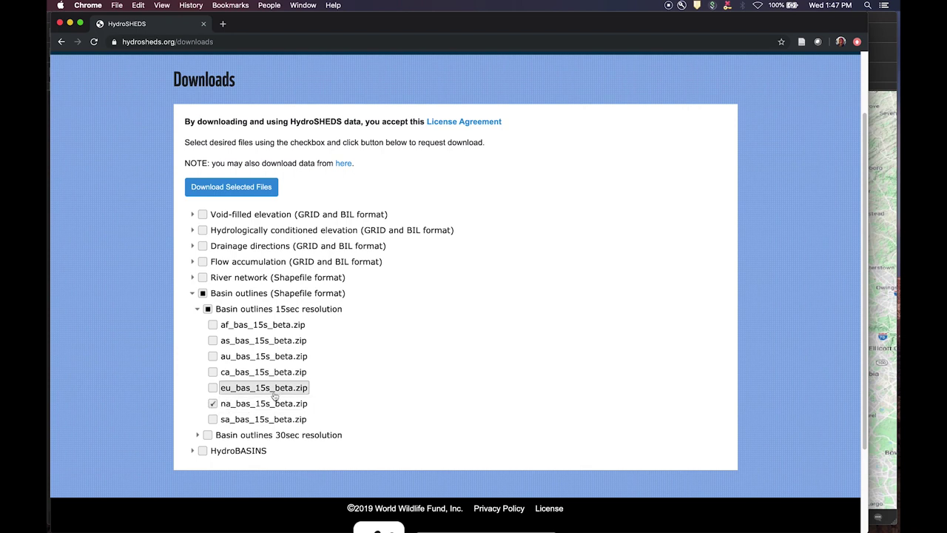
left_click(229, 190)
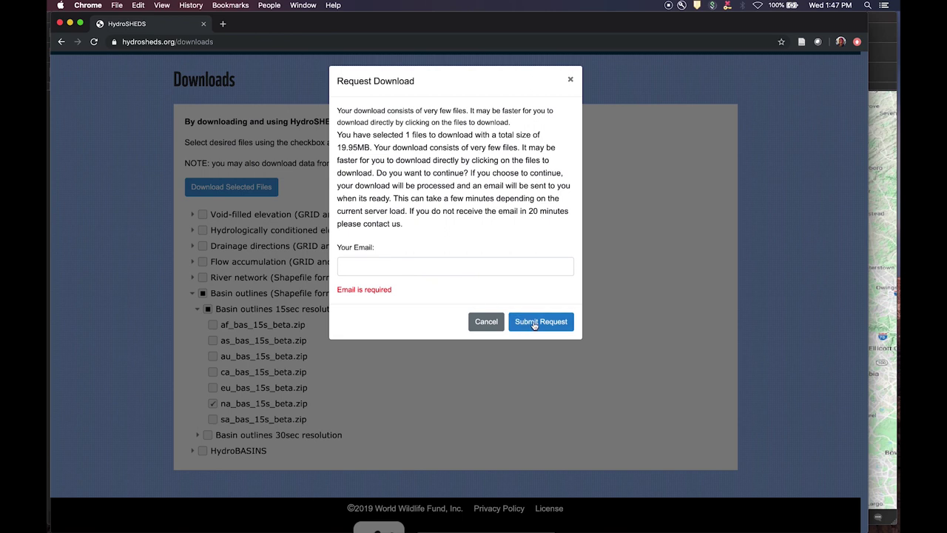
left_click(572, 81)
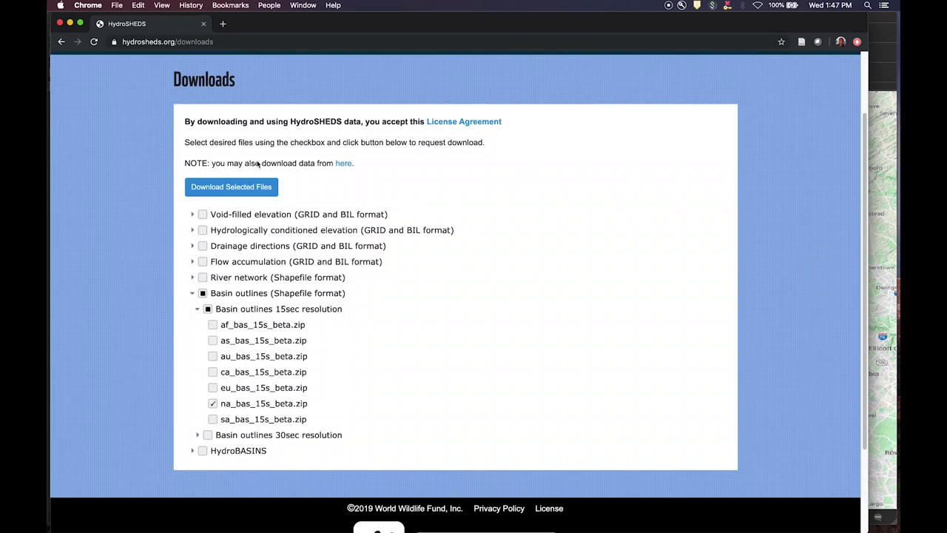
- Switch to Finder and browse the BasinOutline and HydroBASINS folders in PotomacBasin
key("super+Tab")
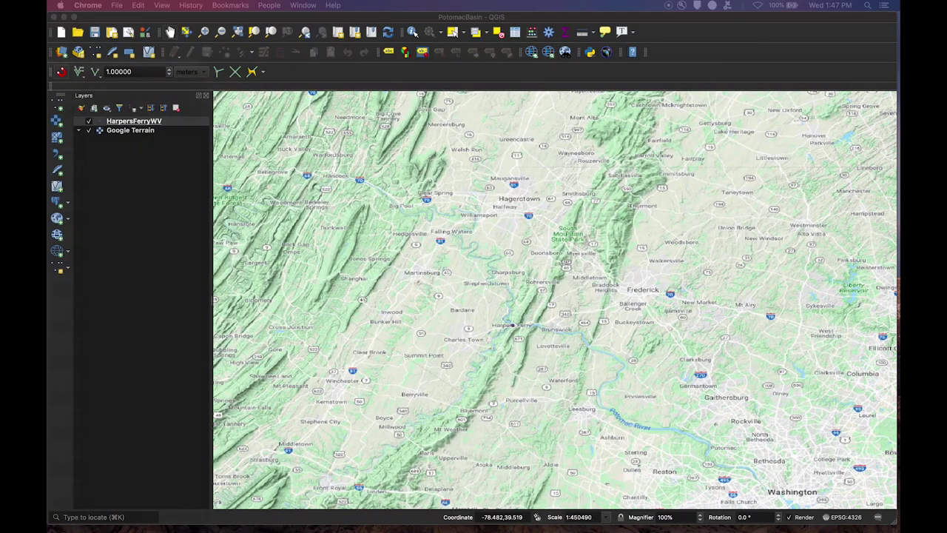
key("super+Tab")
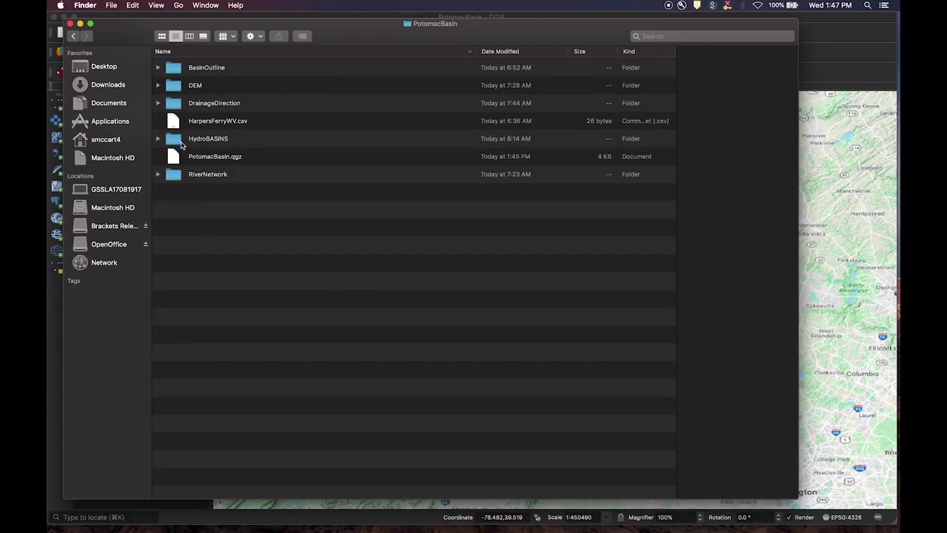
left_click(158, 68)
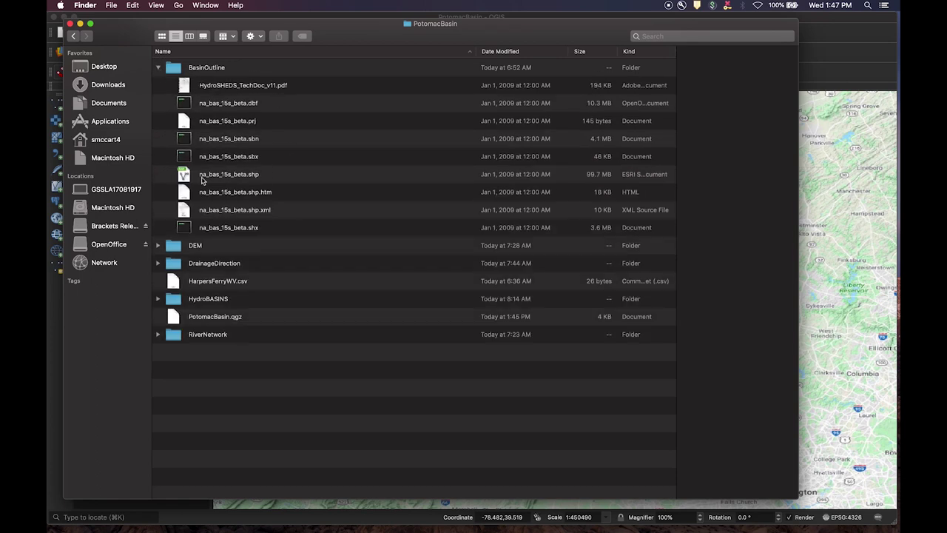
left_click(157, 68)
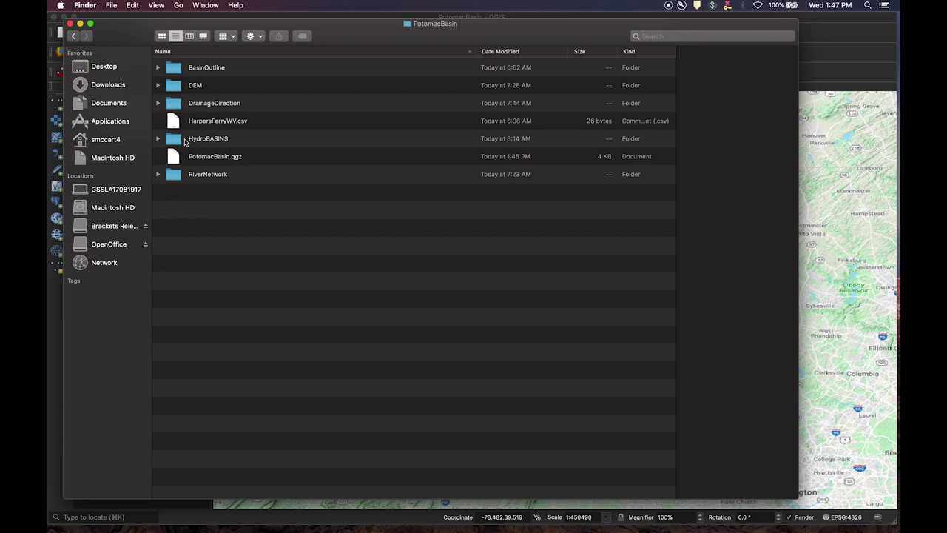
left_click(158, 140)
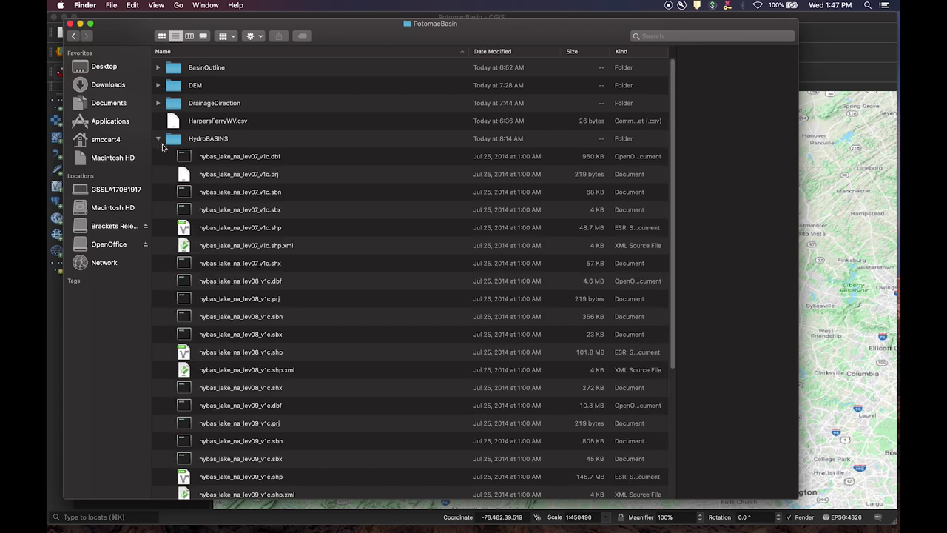
scroll(274, 267, "down", 3)
scroll(274, 267, "up", 3)
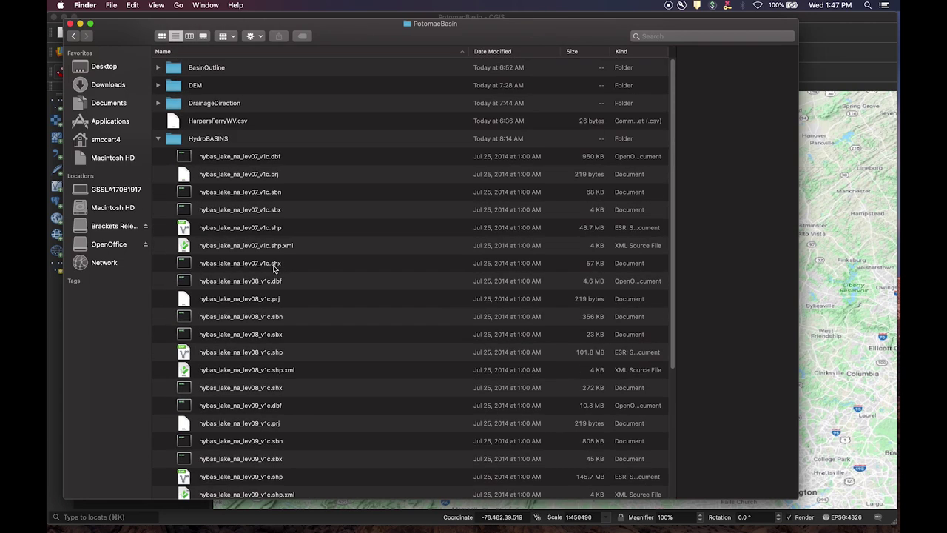
left_click(158, 140)
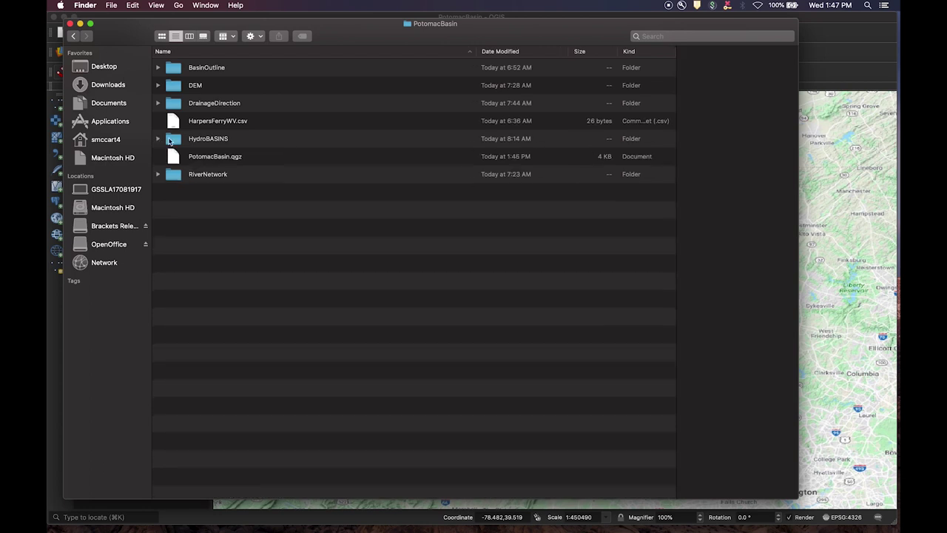
- Move Finder down, expand BasinOutline, and select na_bas_15s_beta.shp
left_click_drag(353, 33, 339, 109)
left_click(144, 145)
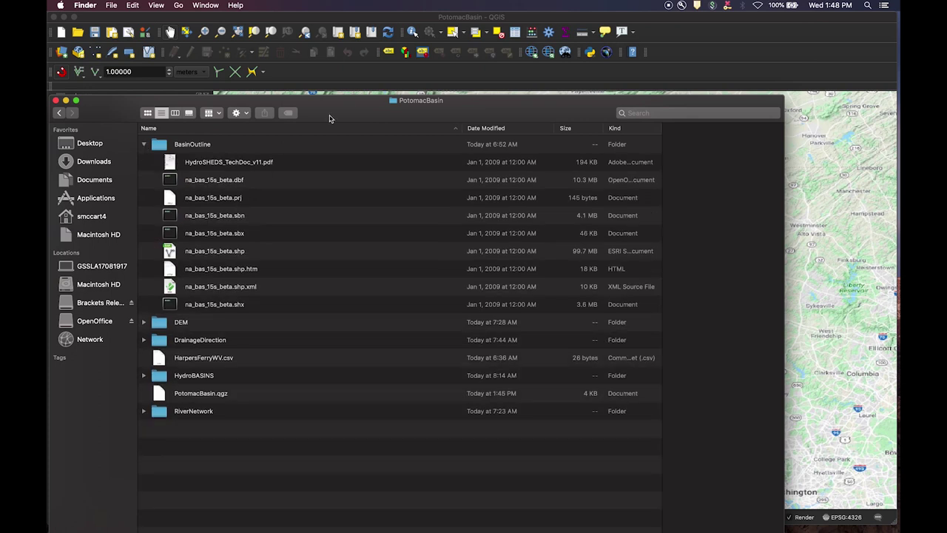
left_click_drag(340, 100, 336, 124)
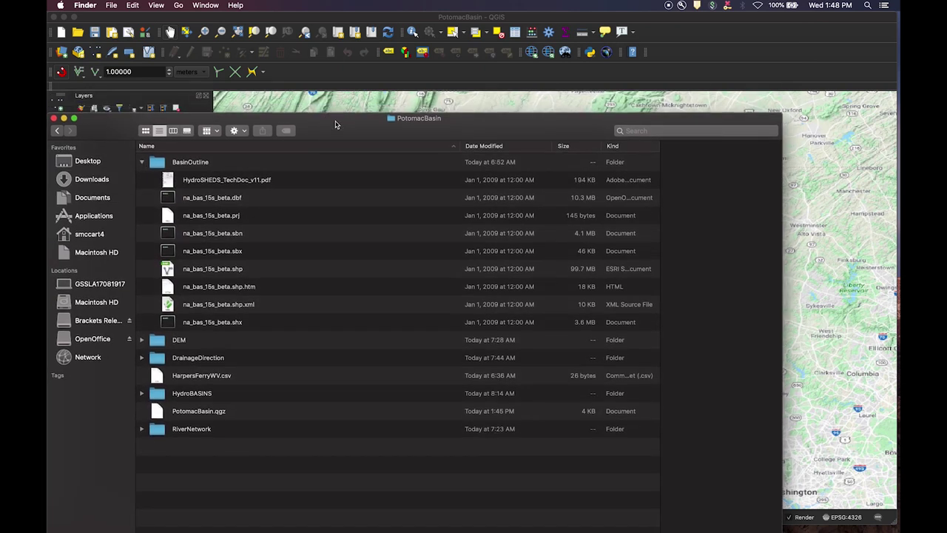
left_click(231, 269)
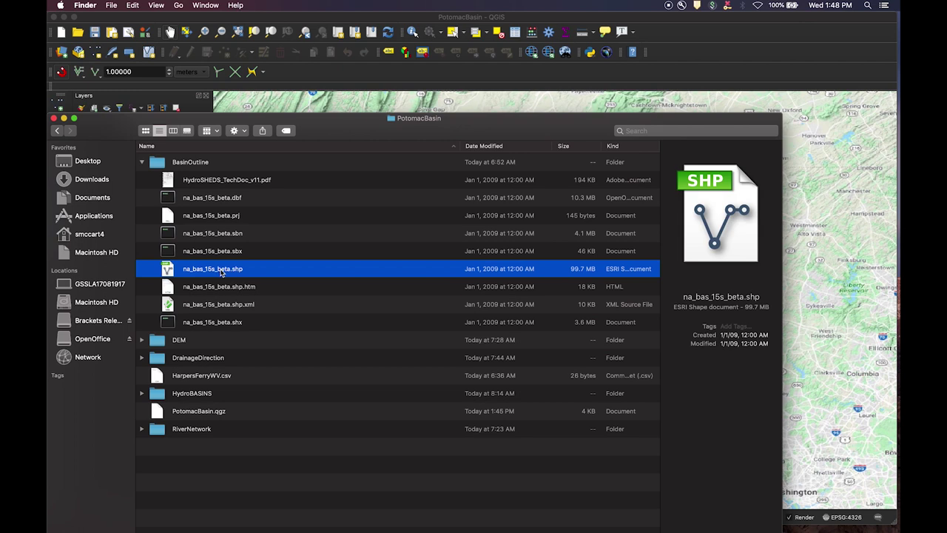
- Drag na_bas_15s_beta.shp onto the QGIS map and close Finder
left_click_drag(220, 273, 880, 280)
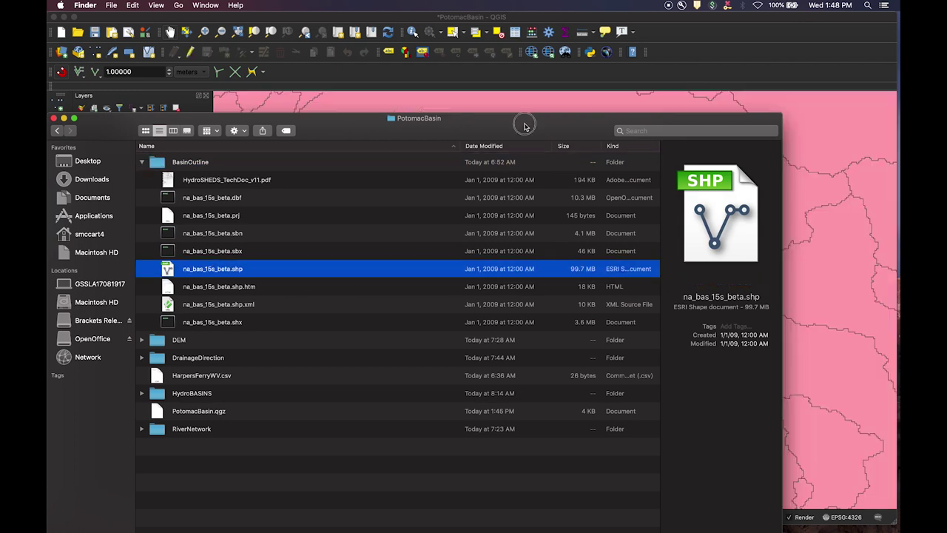
key("super+w")
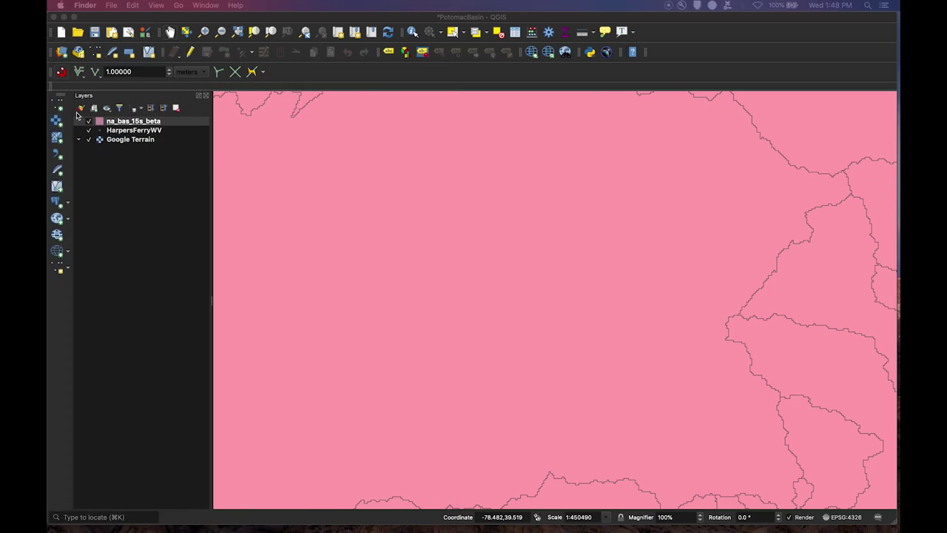
left_click(58, 108)
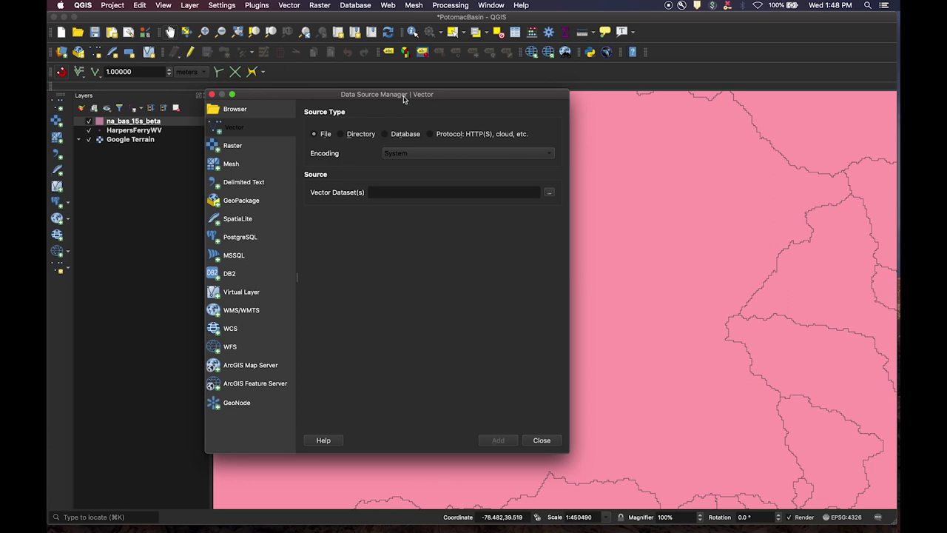
left_click(212, 94)
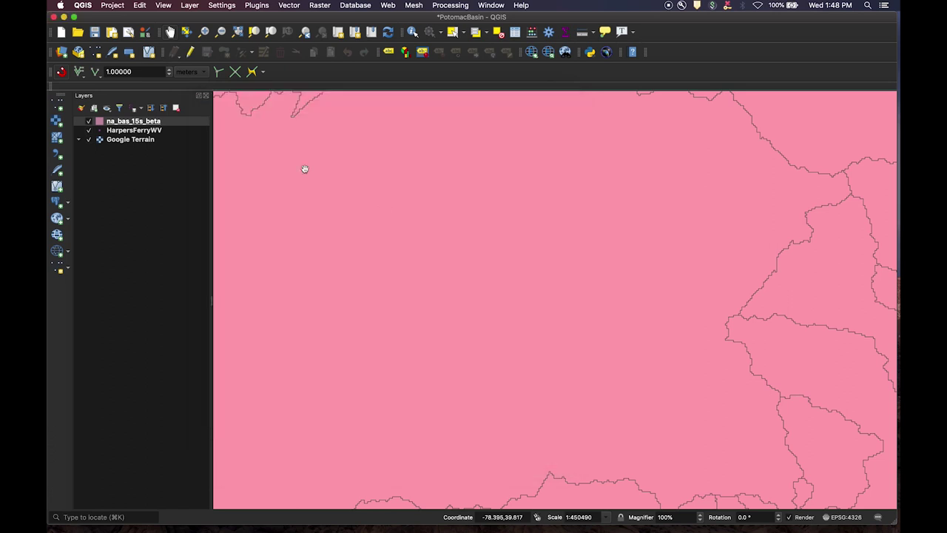
- Zoom to the basin layer, zoom into Chesapeake Bay, and move HarpersFerryWV above it
right_click(151, 122)
left_click(170, 129)
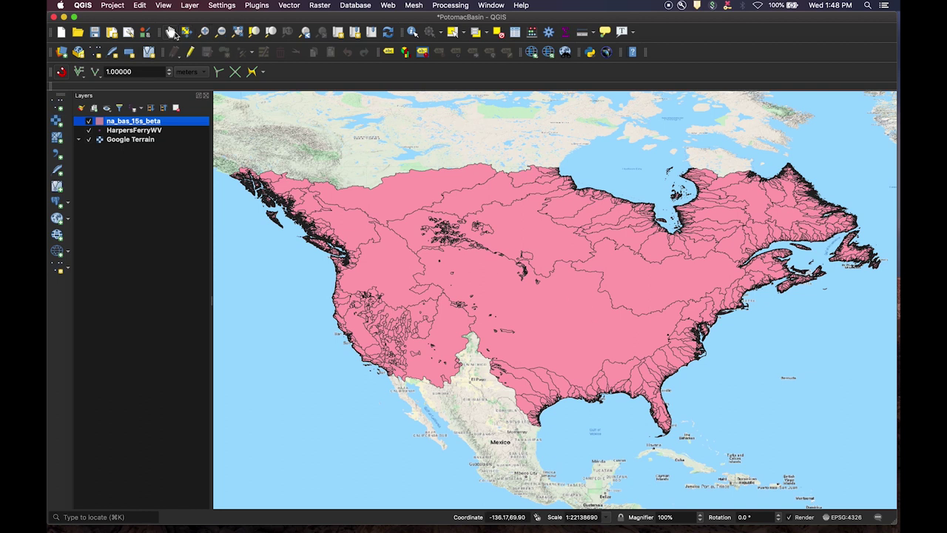
left_click(204, 32)
left_click_drag(661, 305, 715, 353)
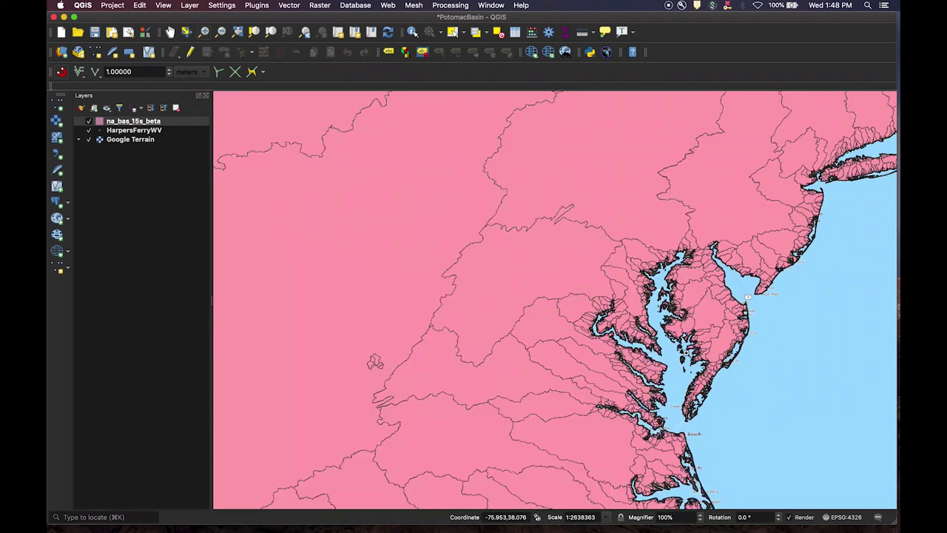
left_click_drag(119, 131, 120, 121)
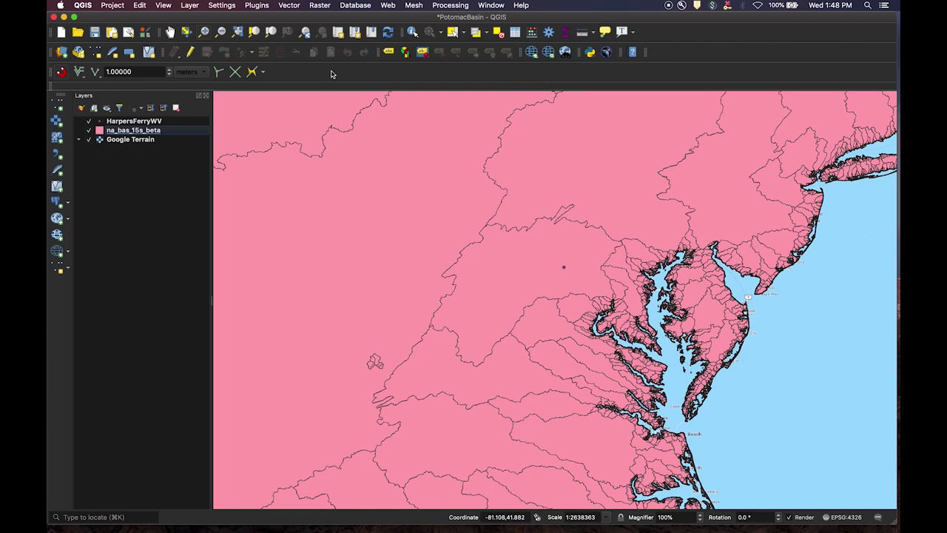
- Select na_bas_15s_beta basins intersecting HarpersFerryWV via Select by Location, then bring up layer options to export
left_click(289, 6)
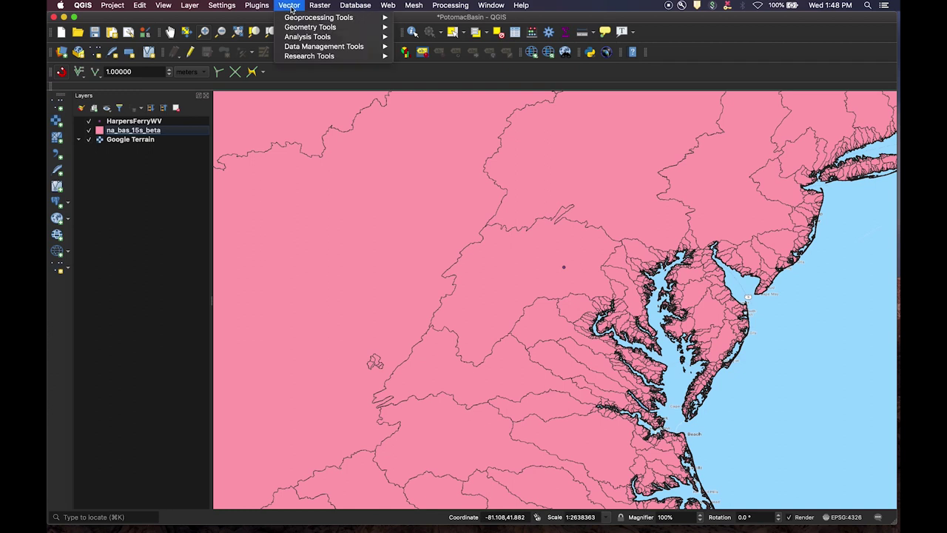
mouse_move(309, 59)
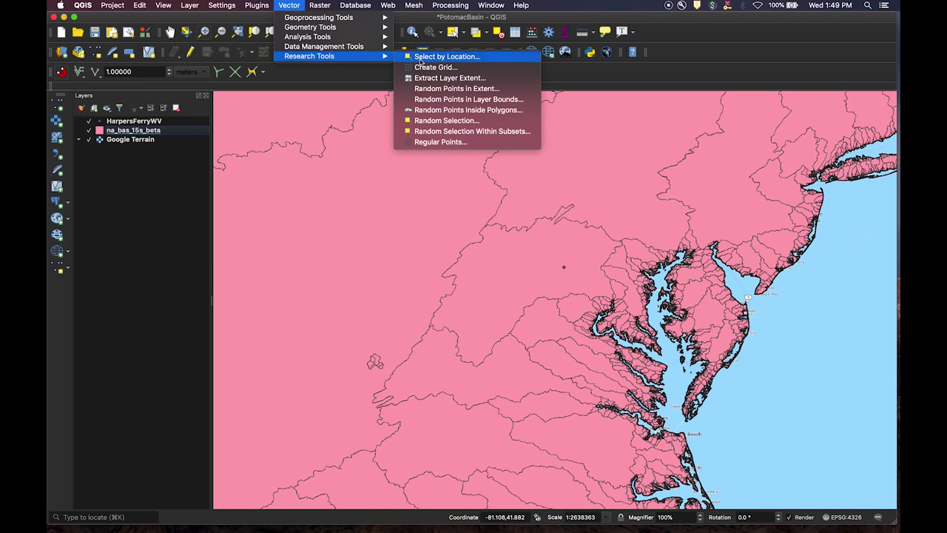
left_click(421, 59)
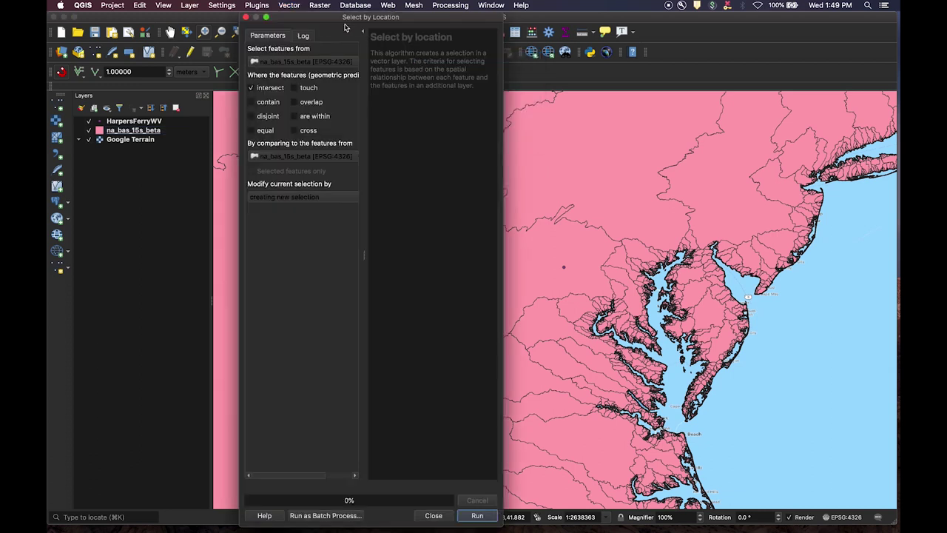
left_click_drag(503, 117, 660, 148)
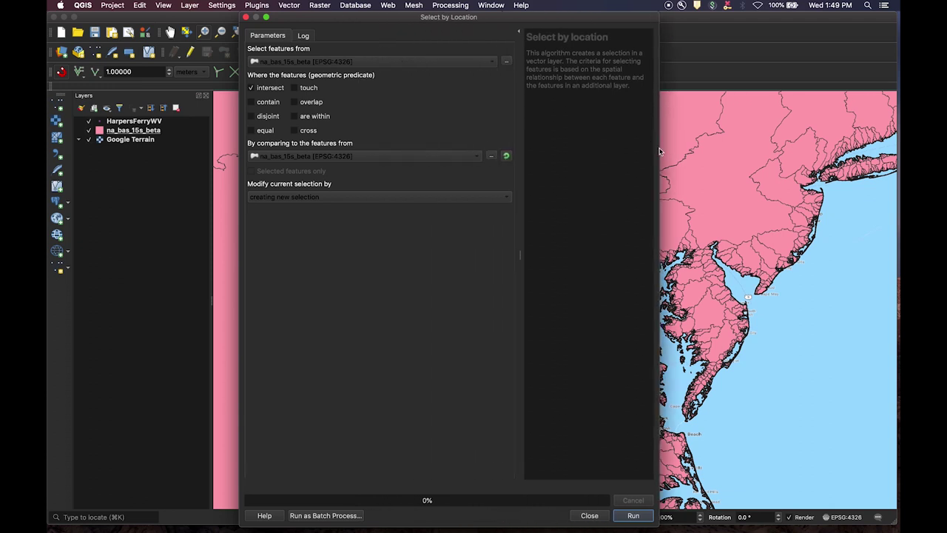
left_click(289, 63)
left_click(289, 64)
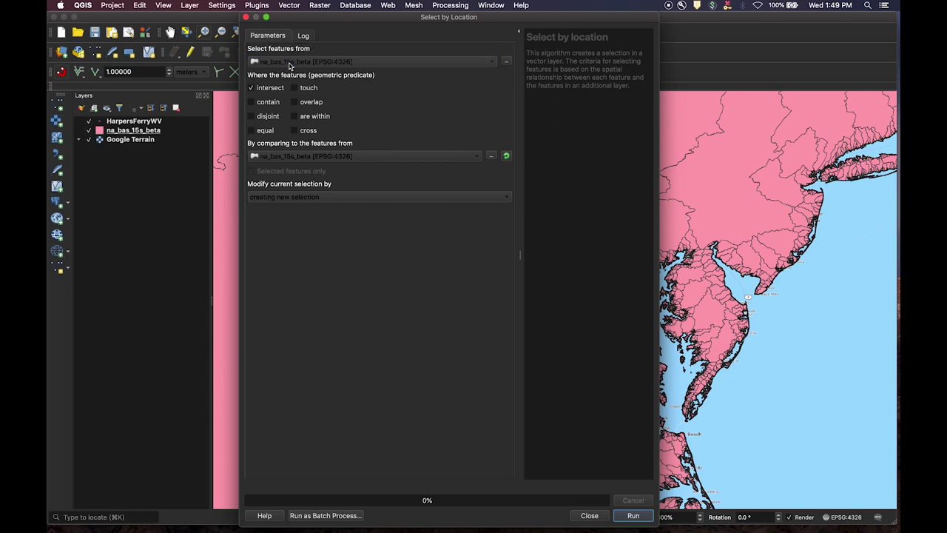
left_click(291, 157)
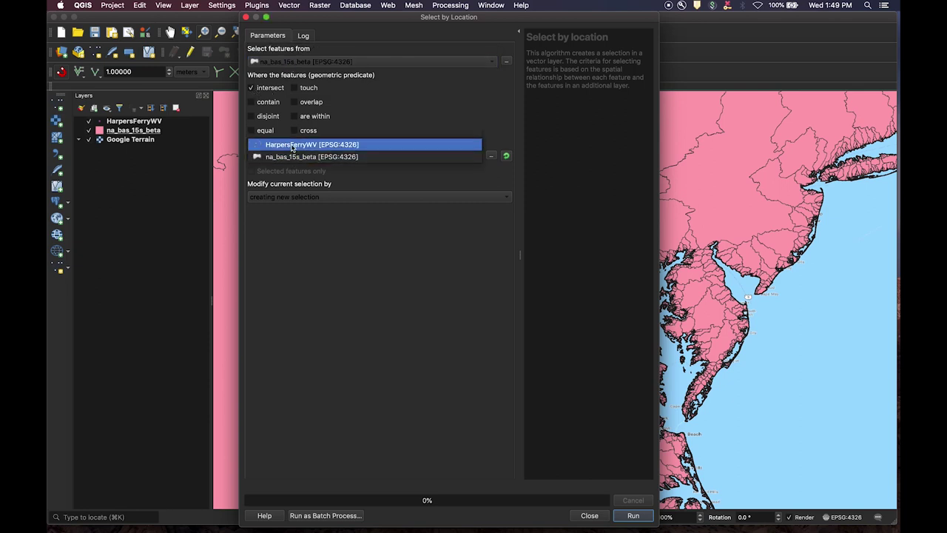
left_click(292, 145)
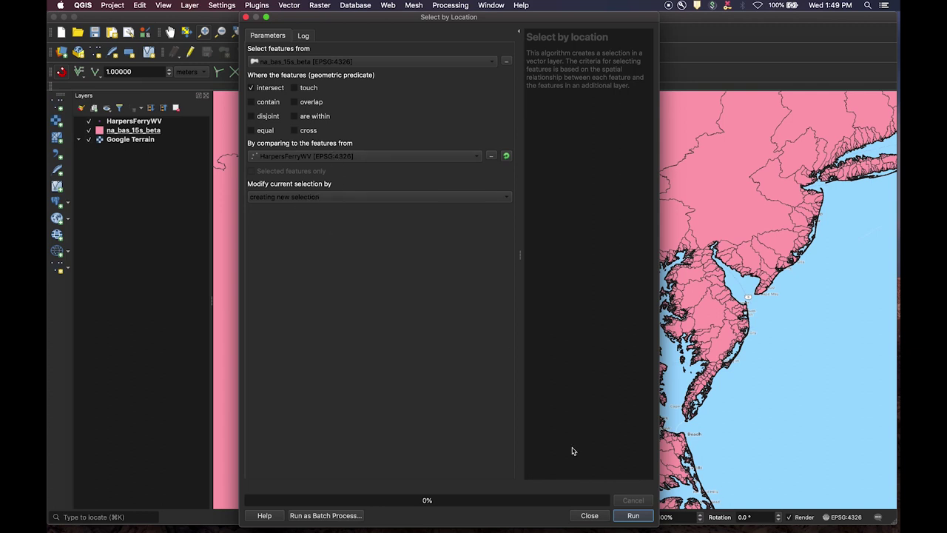
left_click(633, 516)
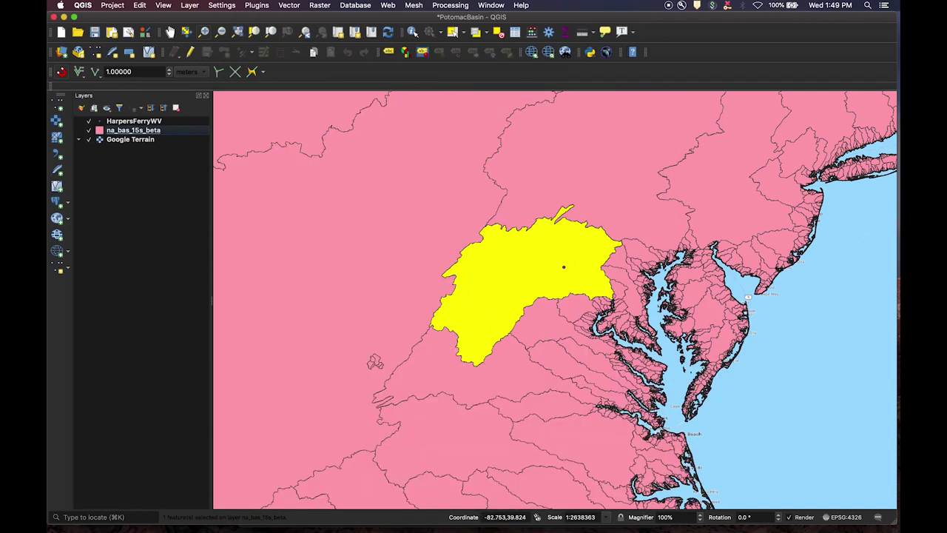
right_click(119, 131)
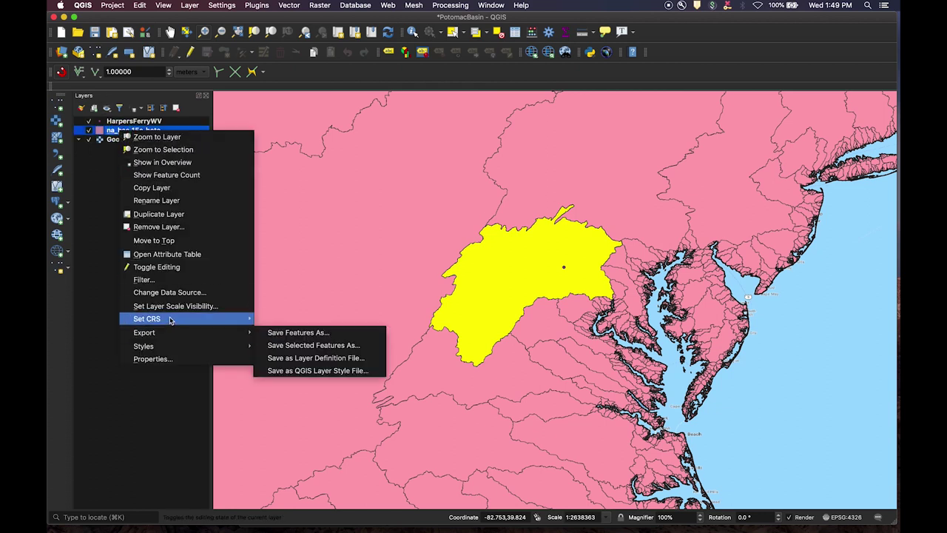
mouse_move(179, 334)
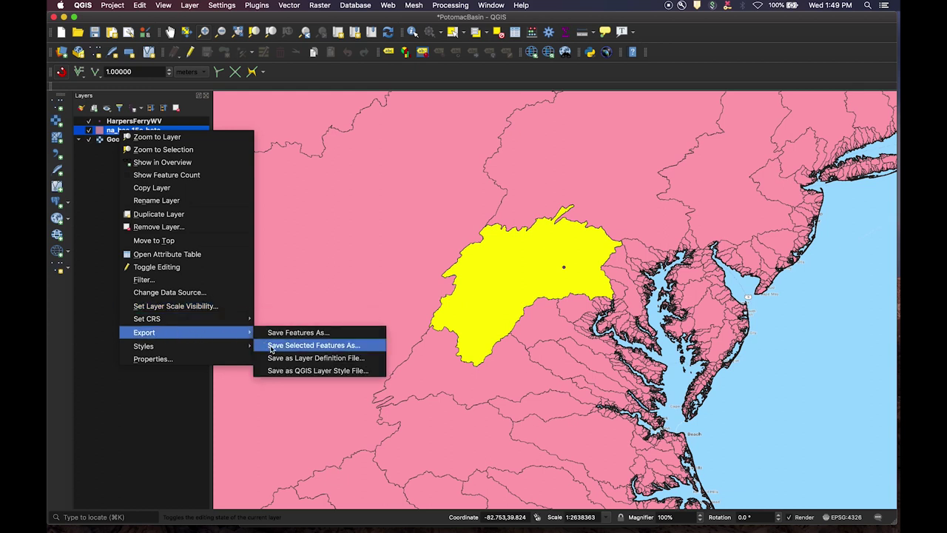
- Export only the selected basin as PotomasBasin.shp into the Desktop PotomacBasin folder
left_click(272, 348)
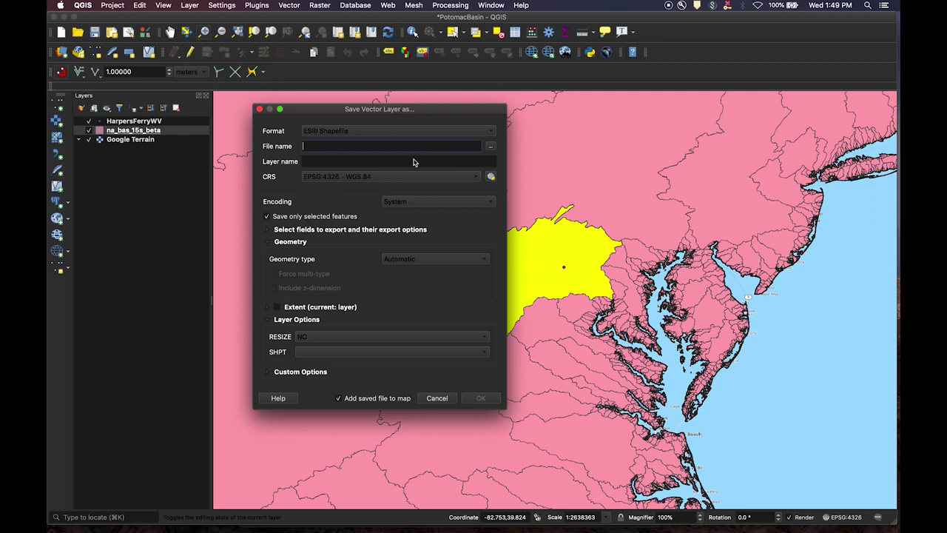
type("PotomasBasin")
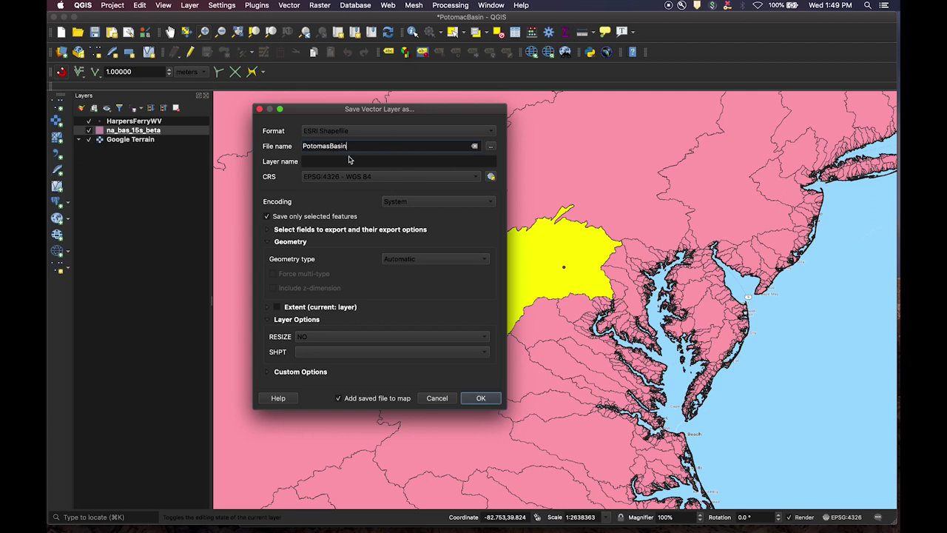
left_click(492, 147)
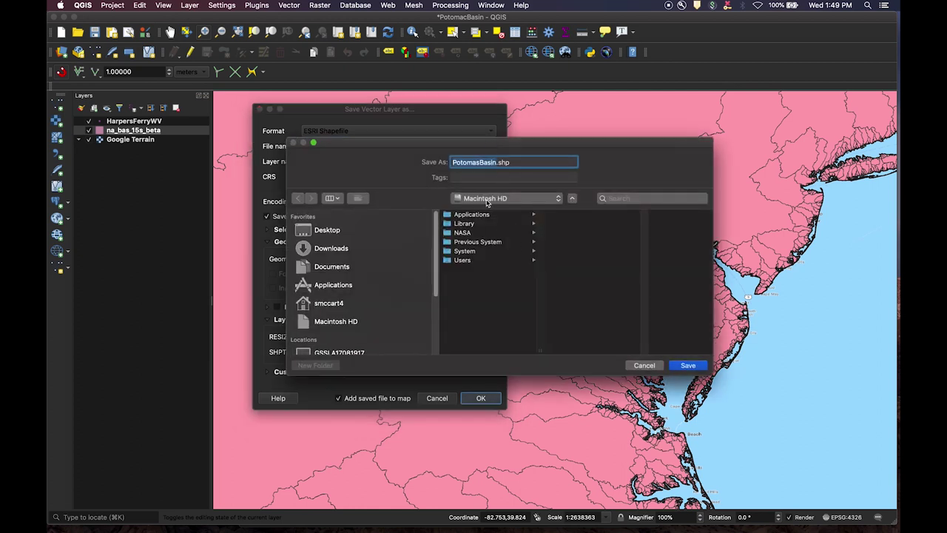
left_click(464, 260)
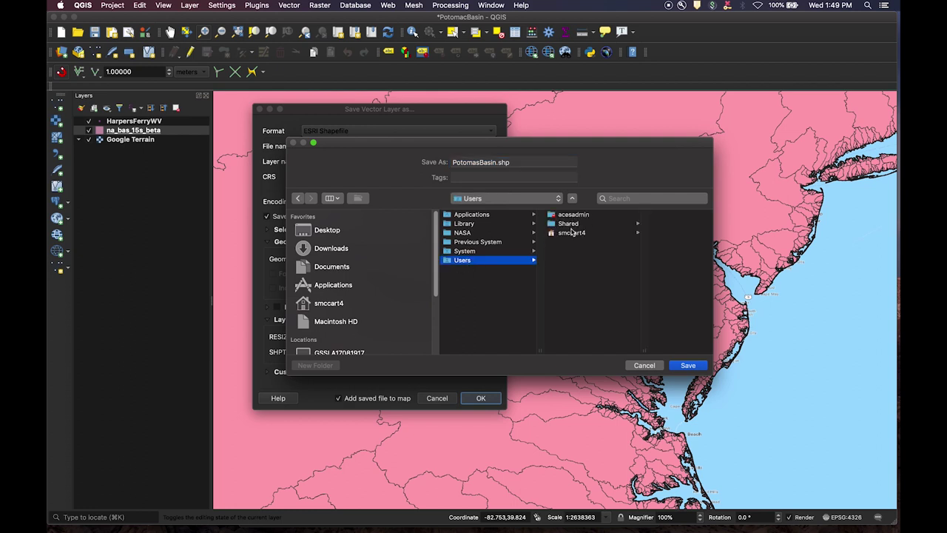
left_click(572, 234)
scroll(638, 288, "down", 2)
left_click(635, 240)
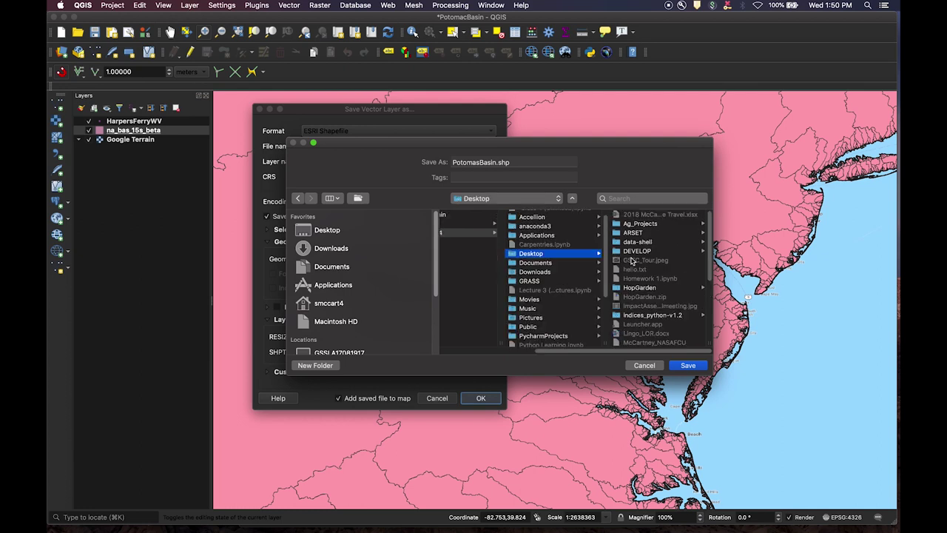
scroll(641, 251, "down", 5)
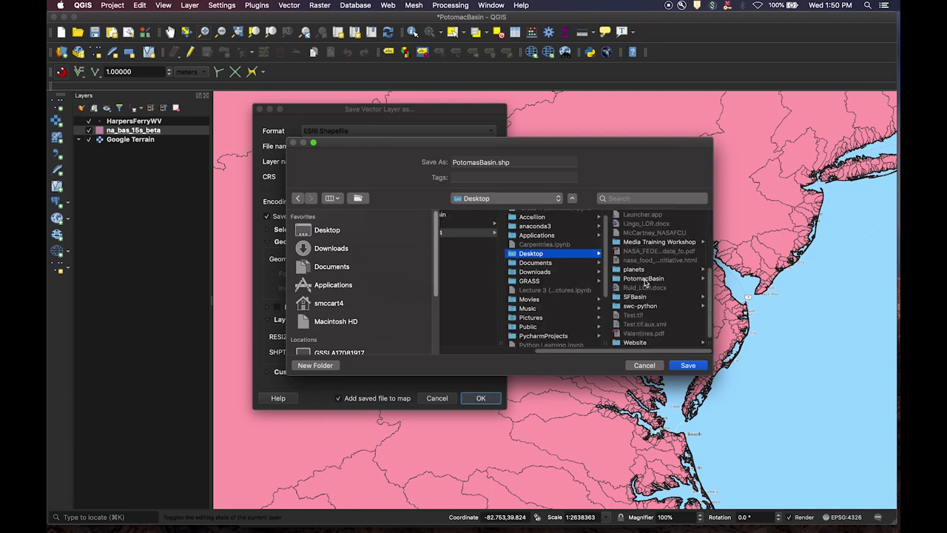
left_click(644, 280)
left_click(688, 365)
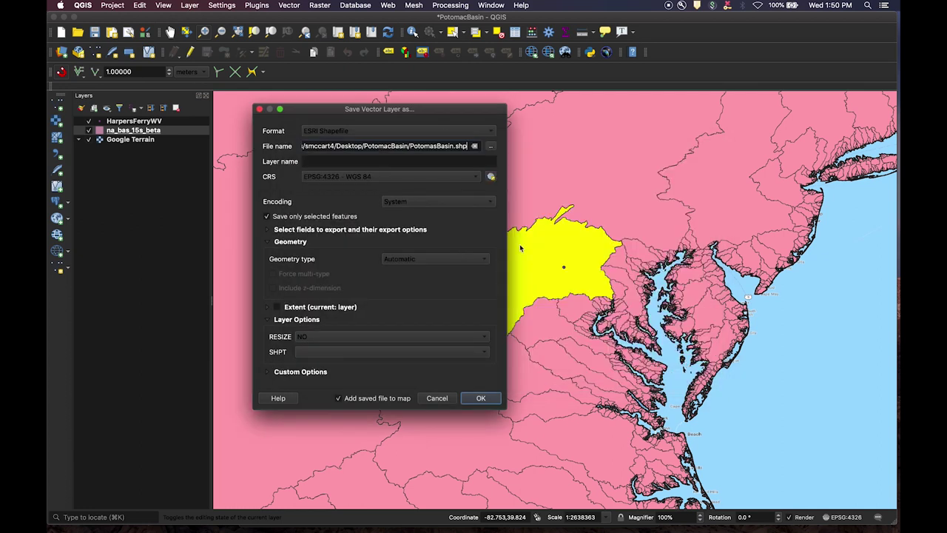
left_click_drag(320, 146, 473, 148)
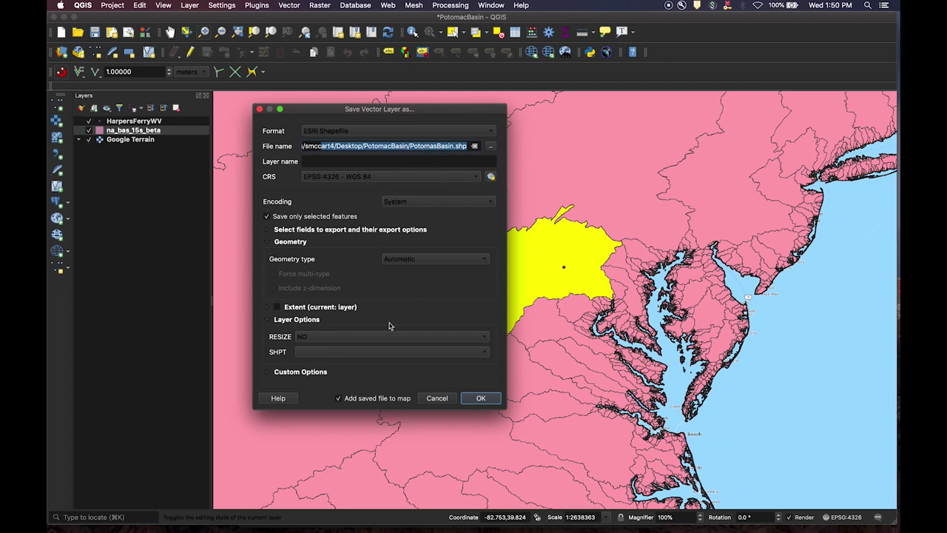
left_click(479, 400)
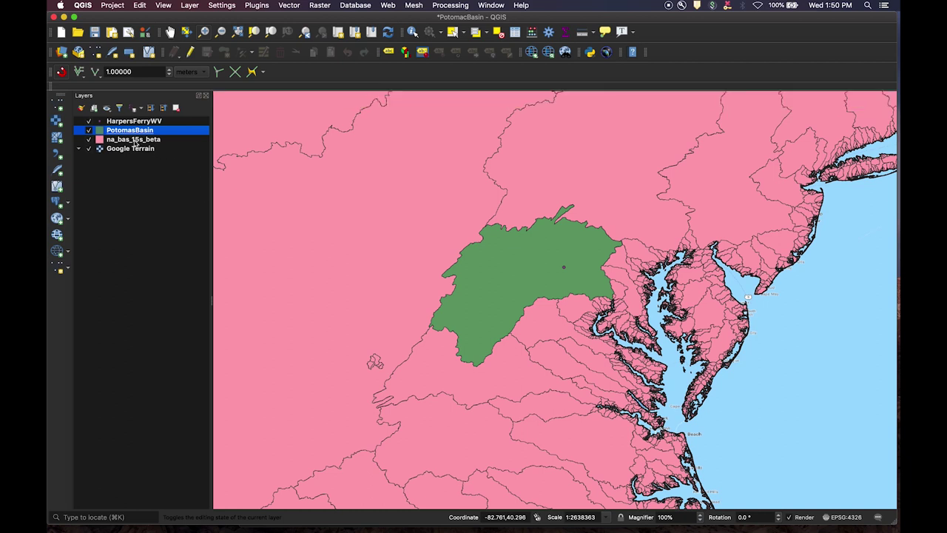
- Hide the pink na_bas_15s_beta layer and remove it from the project
left_click(89, 139)
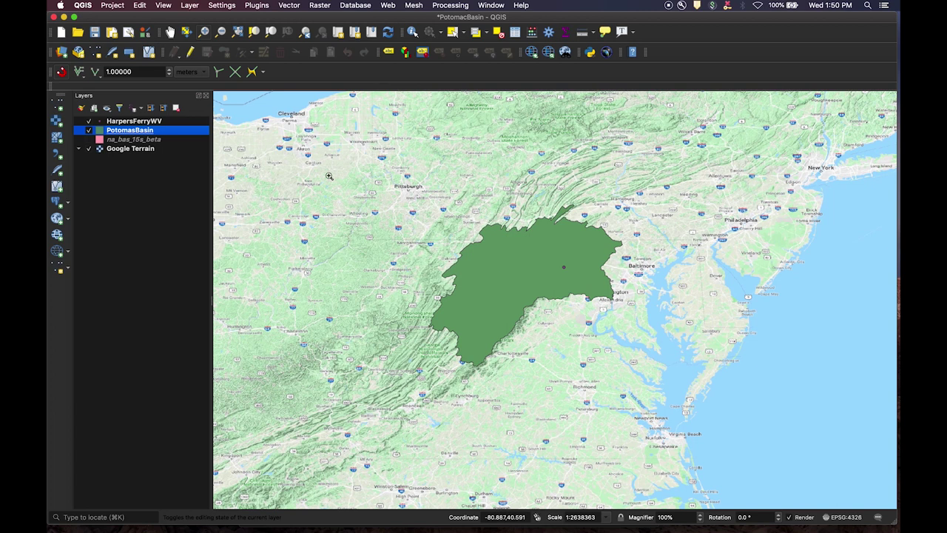
right_click(125, 141)
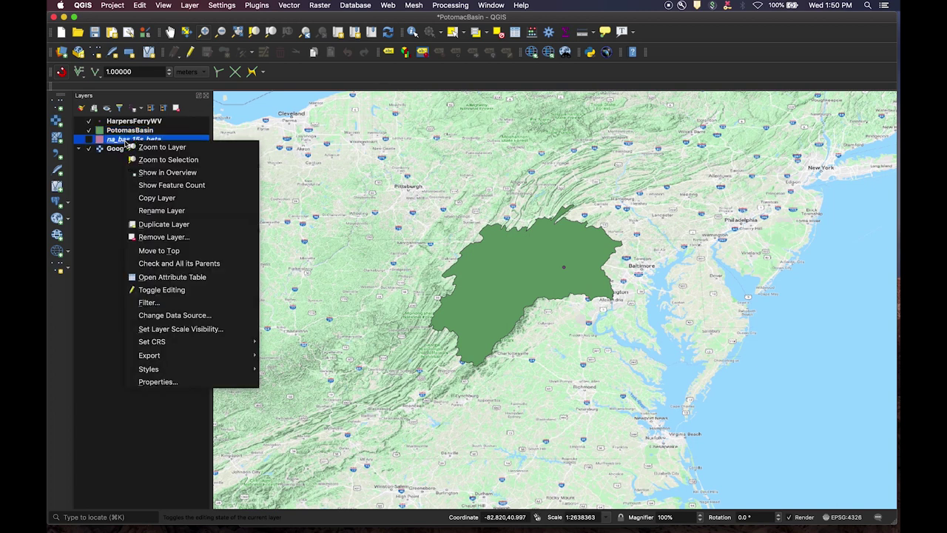
left_click(178, 238)
left_click(506, 279)
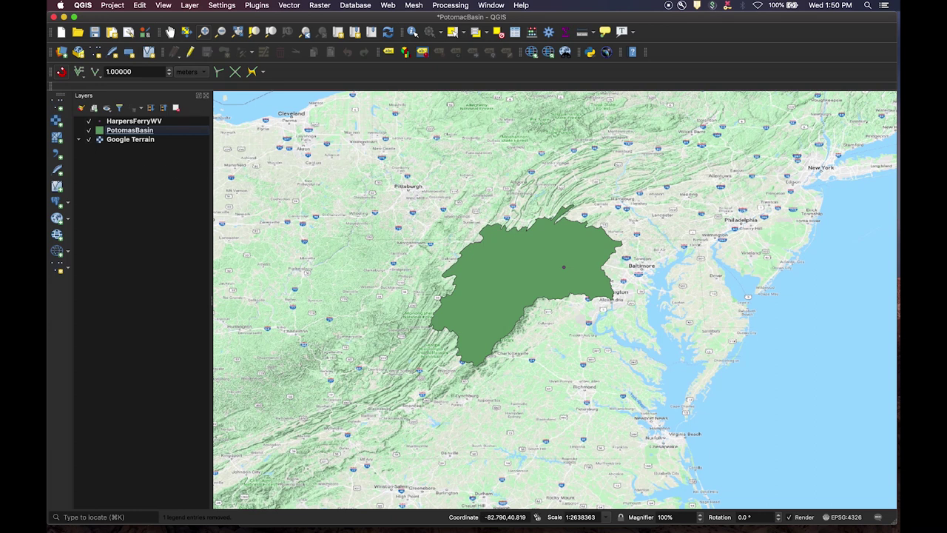
left_click(57, 105)
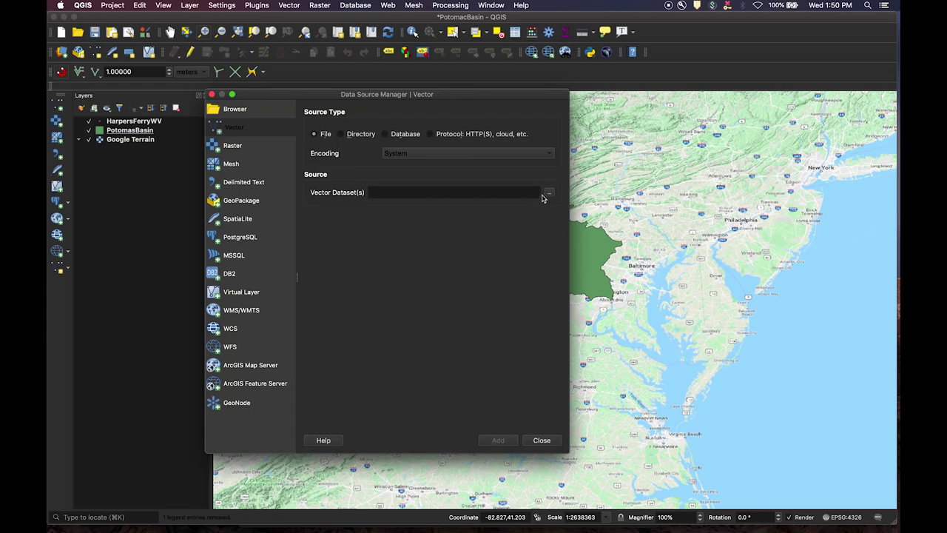
- Browse the HydroBASINS folder for vector files and select hybas_lake_na_lev10_v1c.shp
left_click(548, 193)
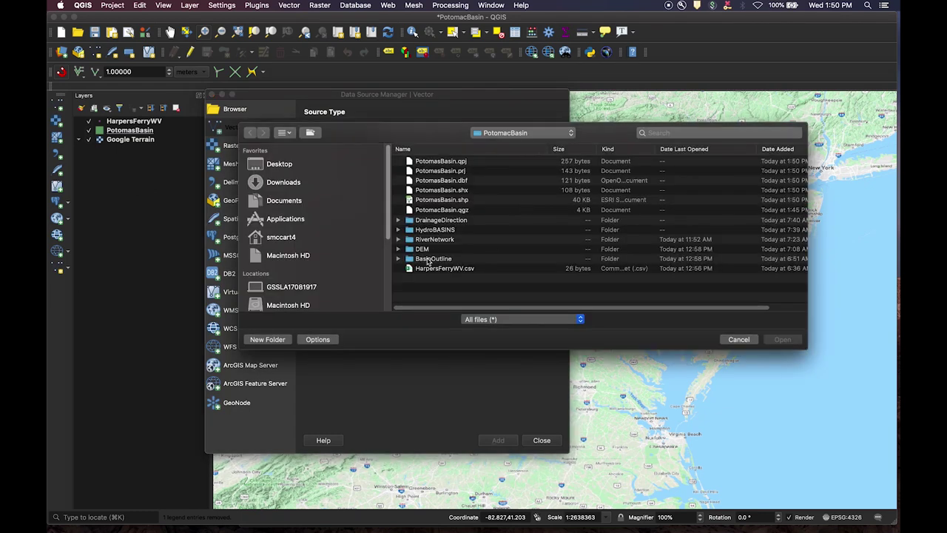
left_click(398, 230)
left_click_drag(445, 131, 373, 130)
scroll(426, 244, "down", 3)
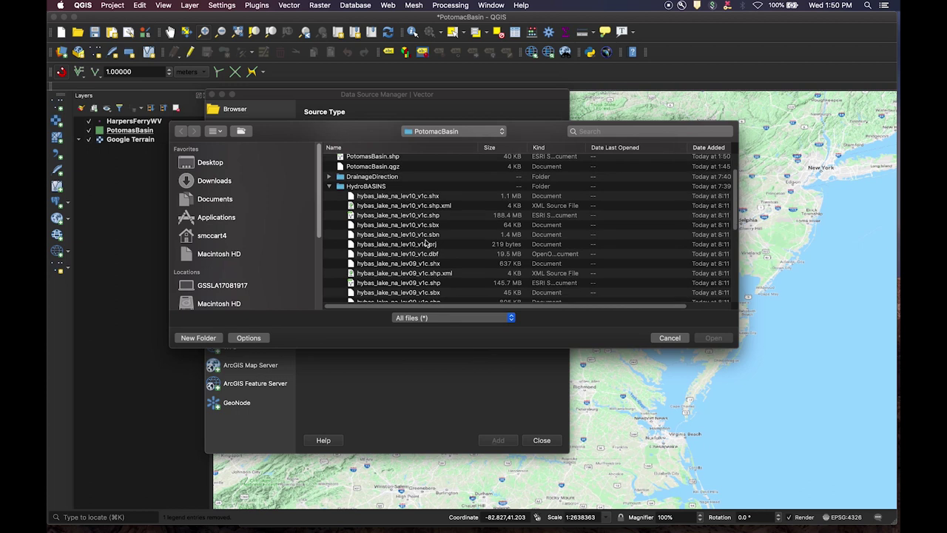
left_click(409, 216)
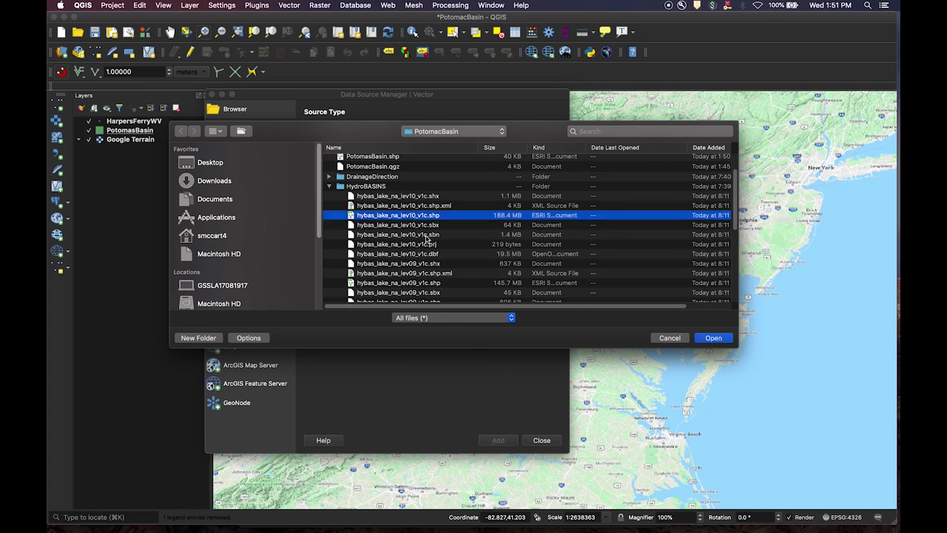
scroll(435, 245, "down", 2)
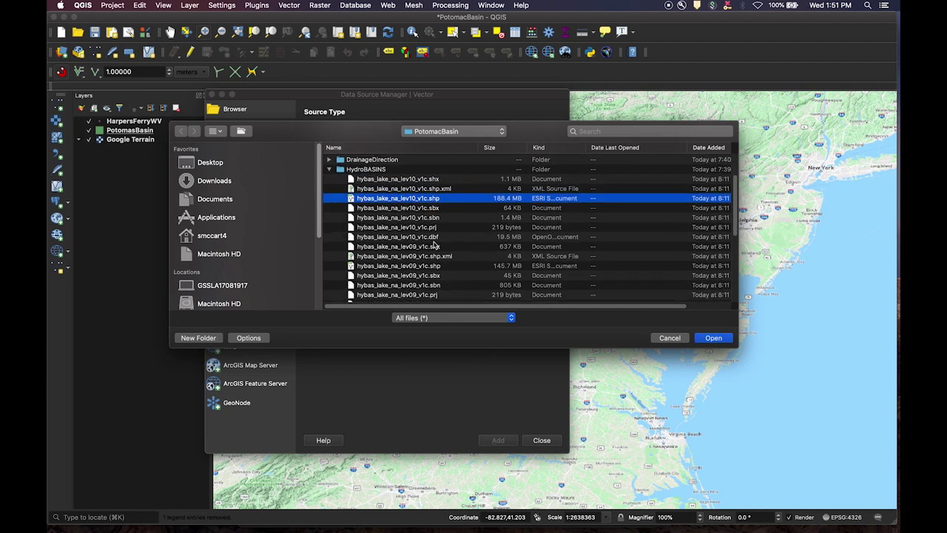
scroll(436, 245, "down", 1)
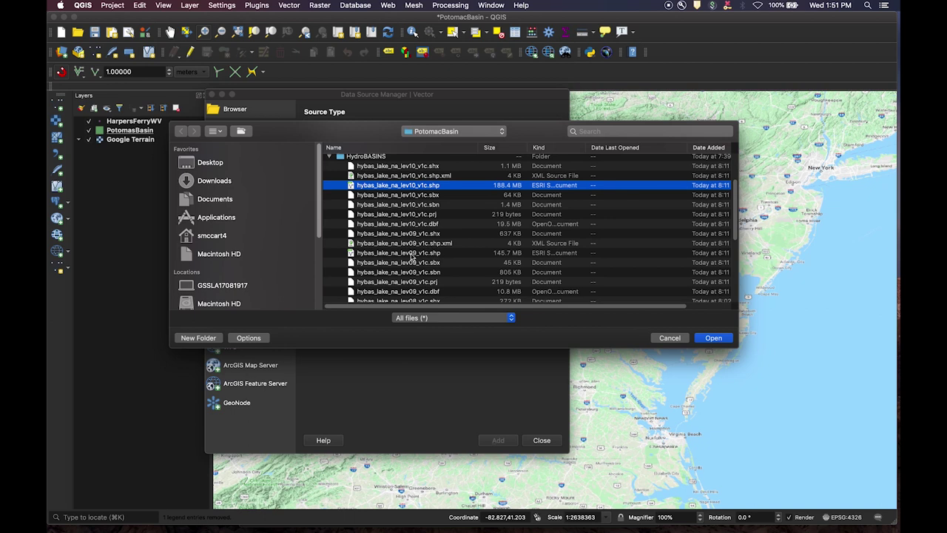
- Also select the lev09, lev08 and lev07 shapefiles and load all four as layers
left_click(412, 253)
scroll(412, 256, "down", 3)
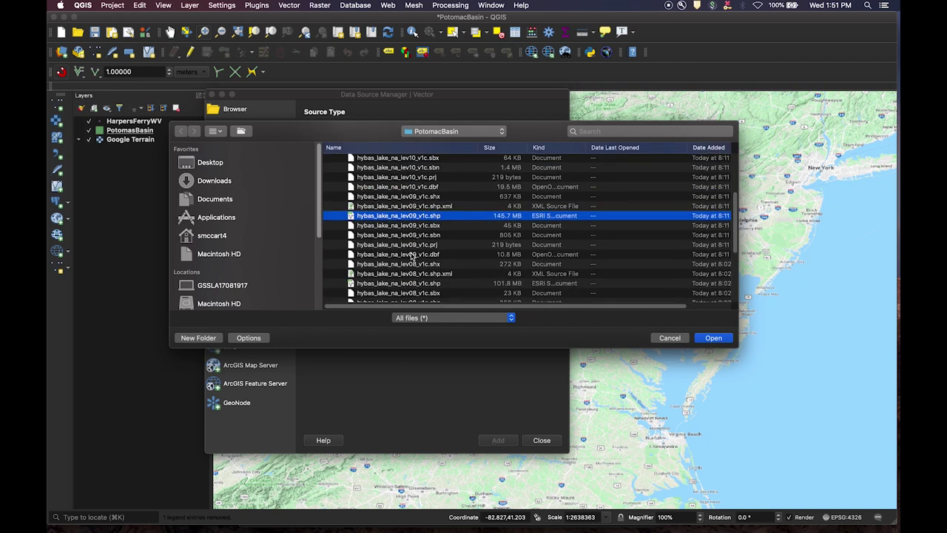
scroll(412, 255, "down", 1)
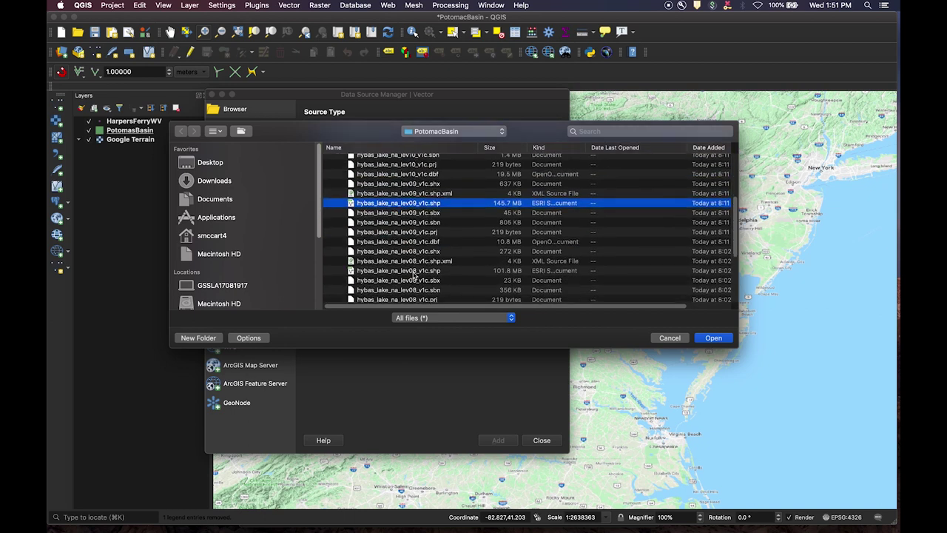
left_click(414, 271)
scroll(416, 274, "down", 4)
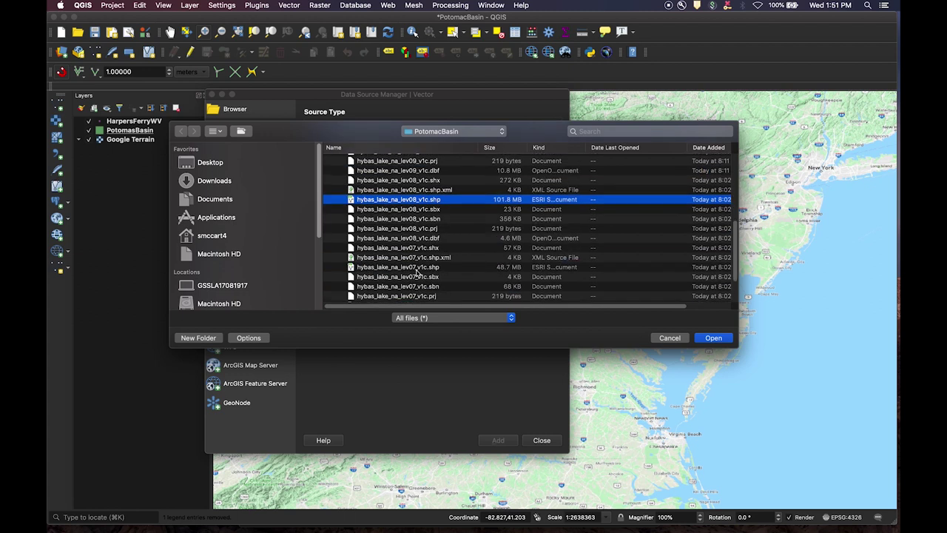
left_click(412, 268)
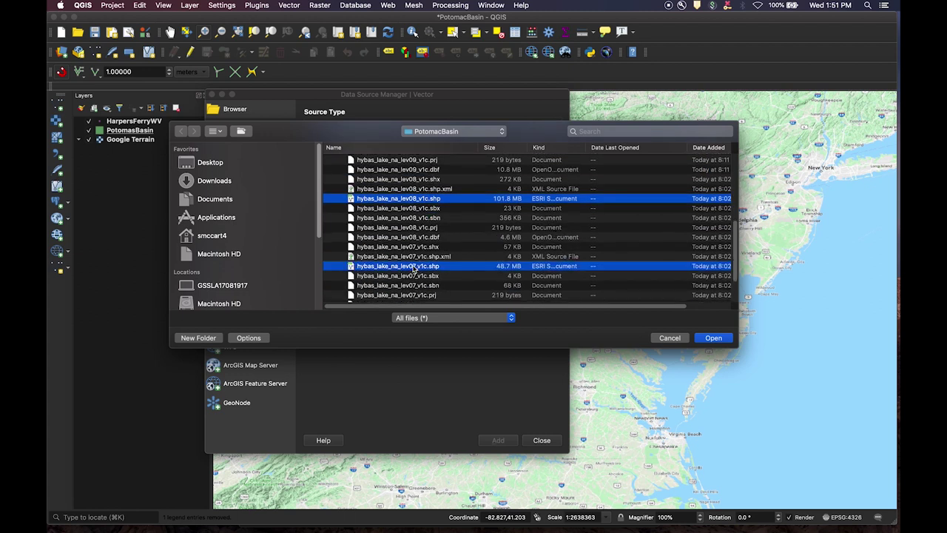
scroll(414, 269, "down", 3)
scroll(416, 268, "up", 6)
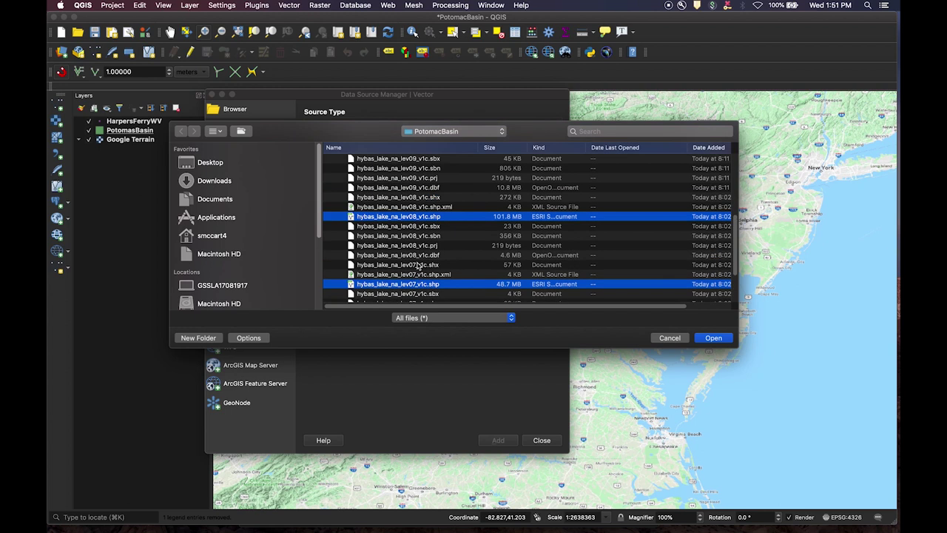
scroll(419, 265, "up", 1)
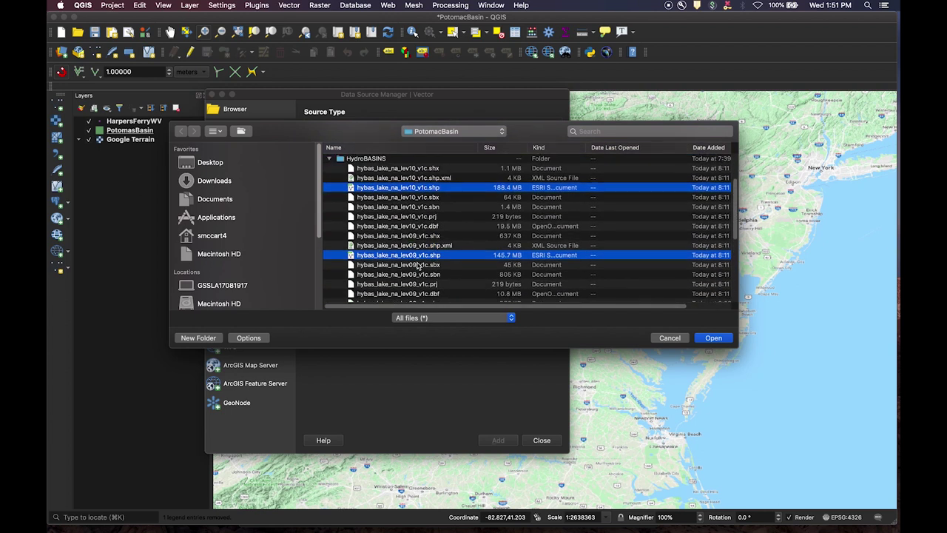
left_click(715, 339)
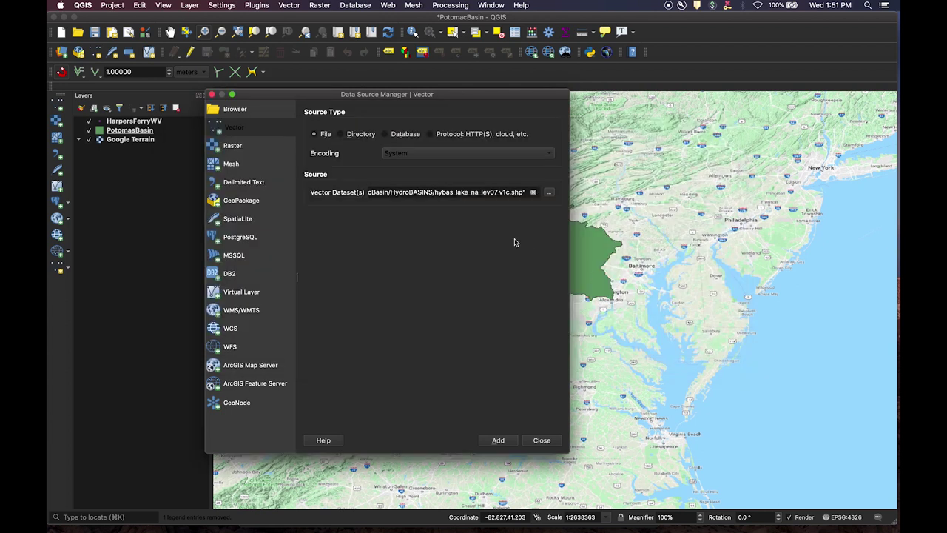
left_click(504, 443)
left_click(540, 441)
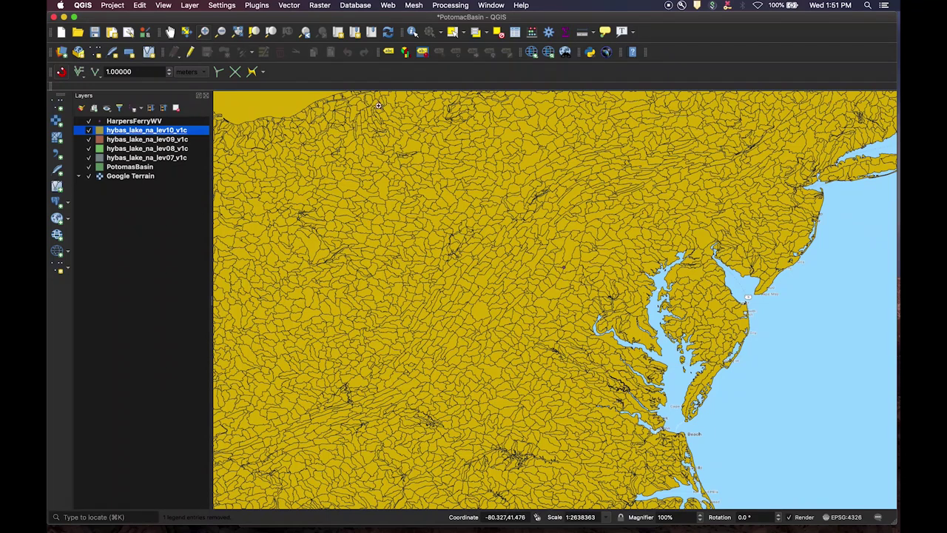
- Open the Geoprocessing Clip tool from the Vector menu and enlarge its window
left_click(289, 6)
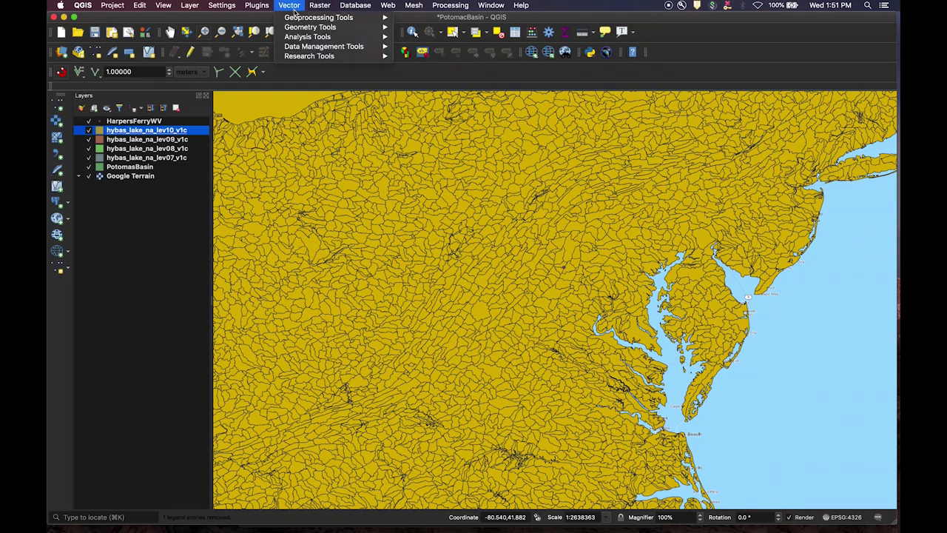
mouse_move(298, 20)
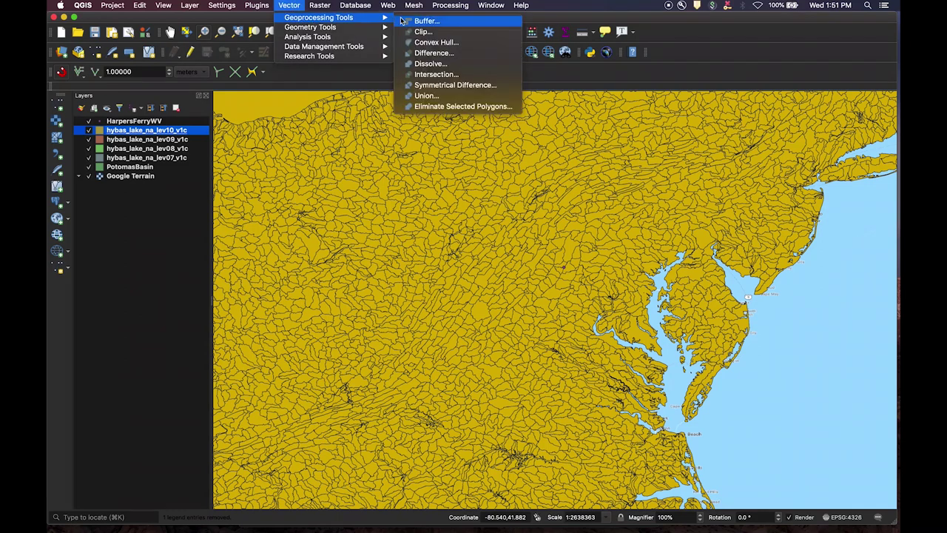
left_click(424, 33)
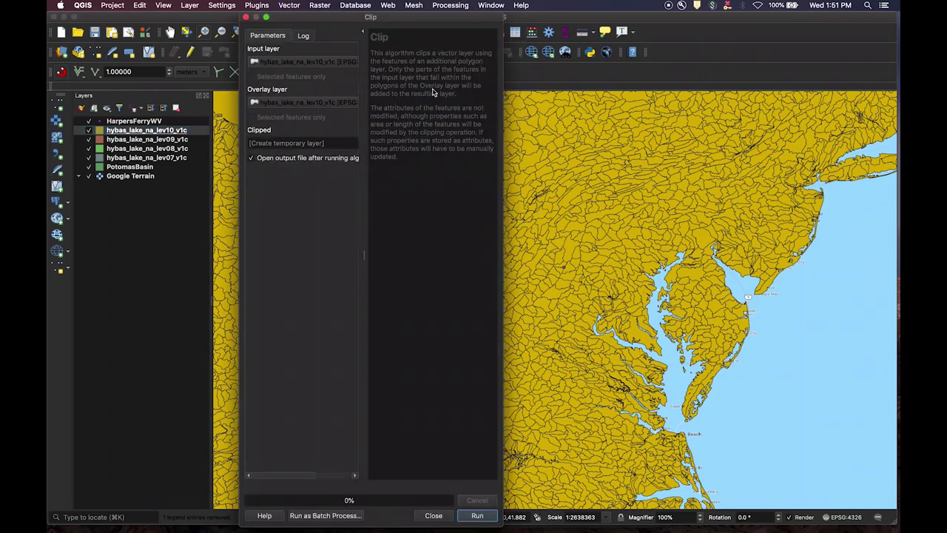
left_click_drag(504, 131, 700, 174)
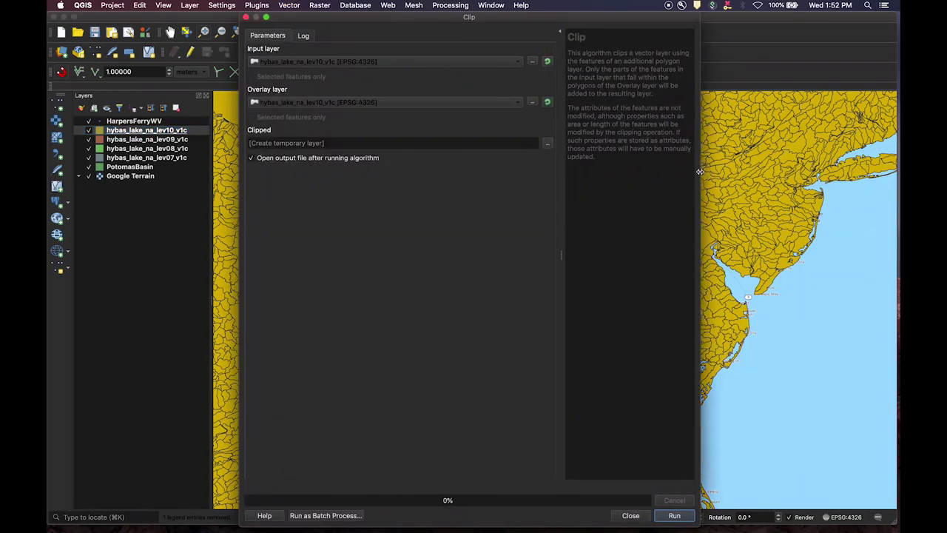
left_click_drag(427, 18, 491, 24)
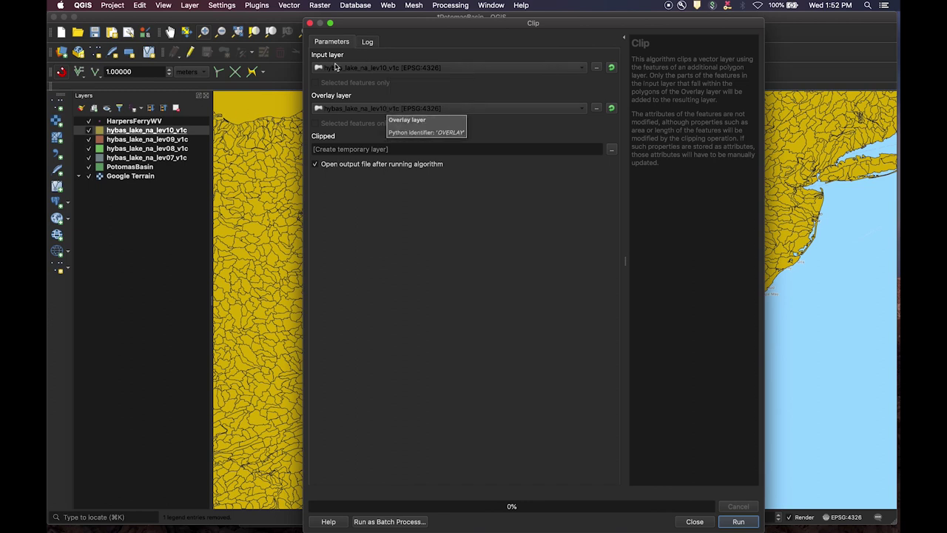
- Set the overlay layer to PotomasBasin and name the output Lev10RiverBasin
left_click(391, 109)
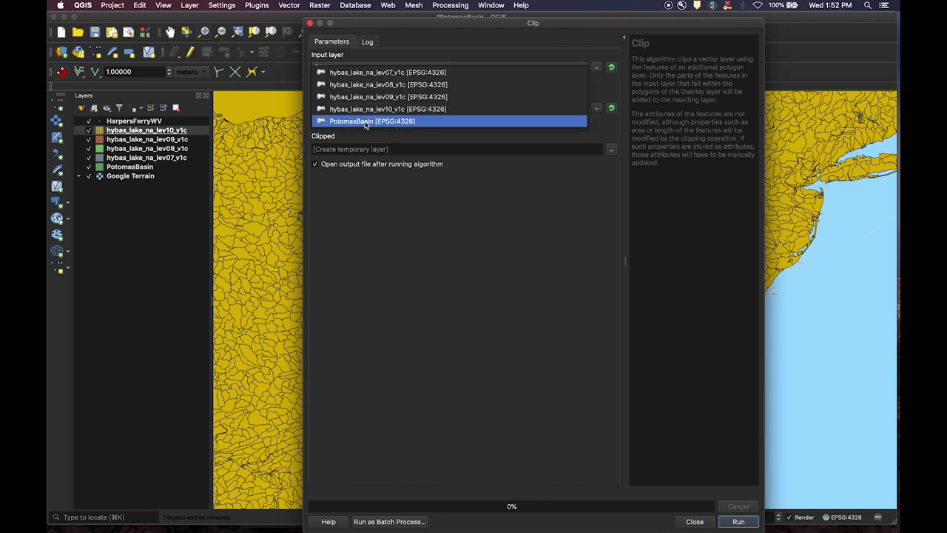
left_click(365, 123)
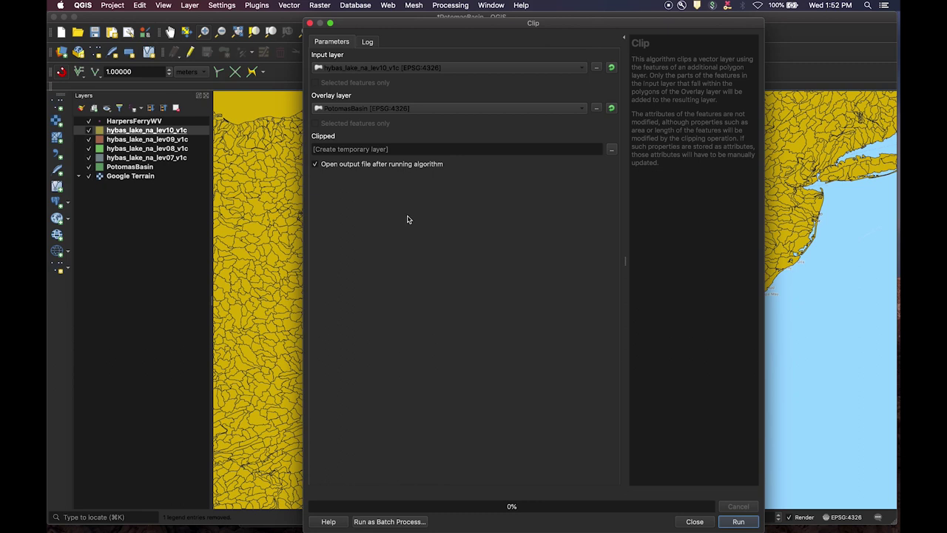
left_click(576, 150)
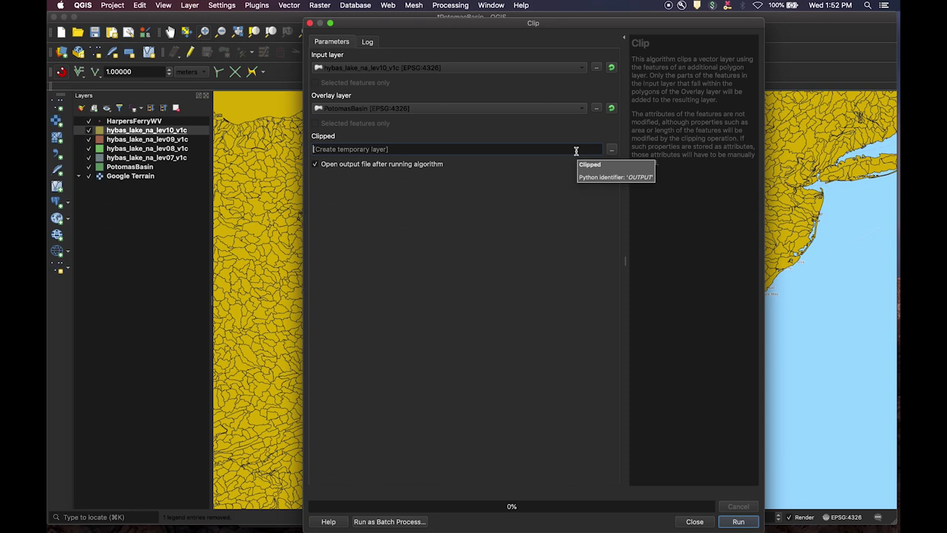
type("Lev10RiverBasin")
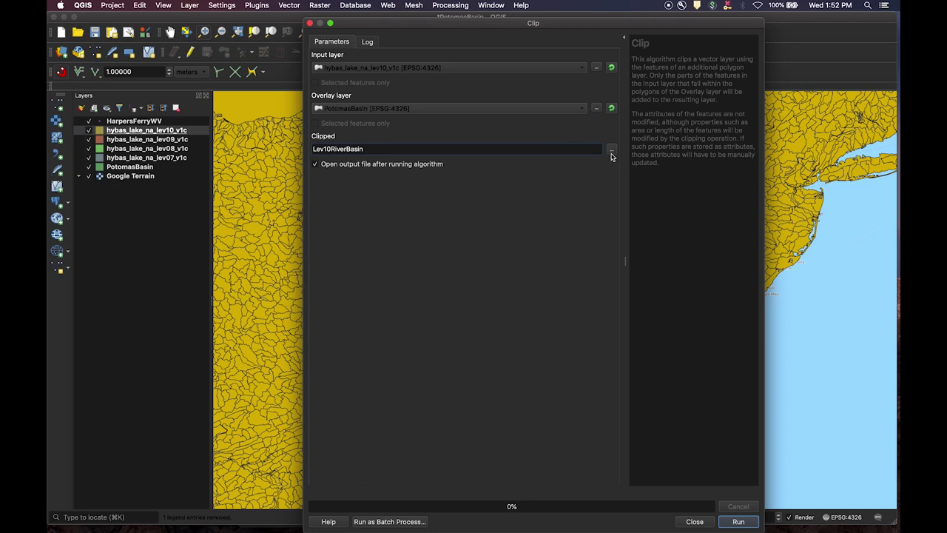
left_click(611, 151)
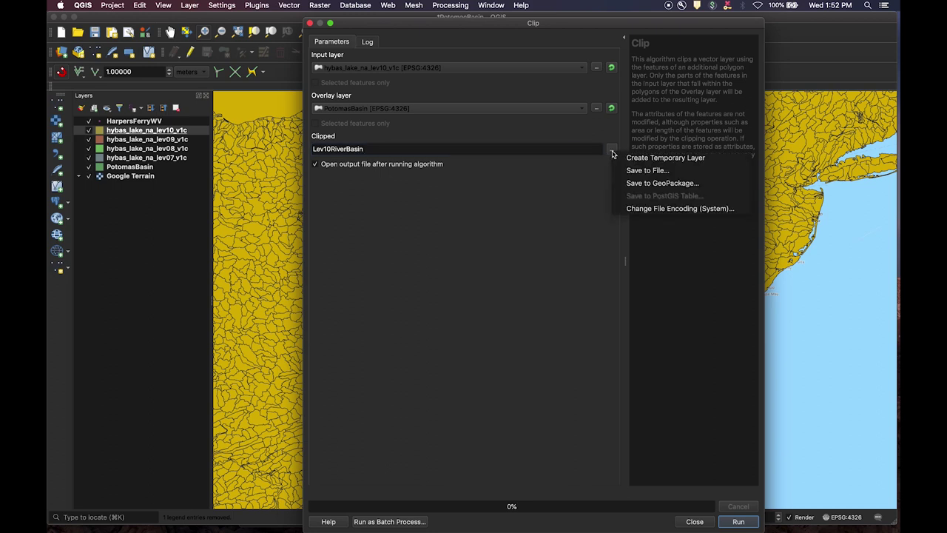
- Save the clip output as Lev10PotomacBasin.shp in the PotomacBasin folder and run it
left_click(645, 170)
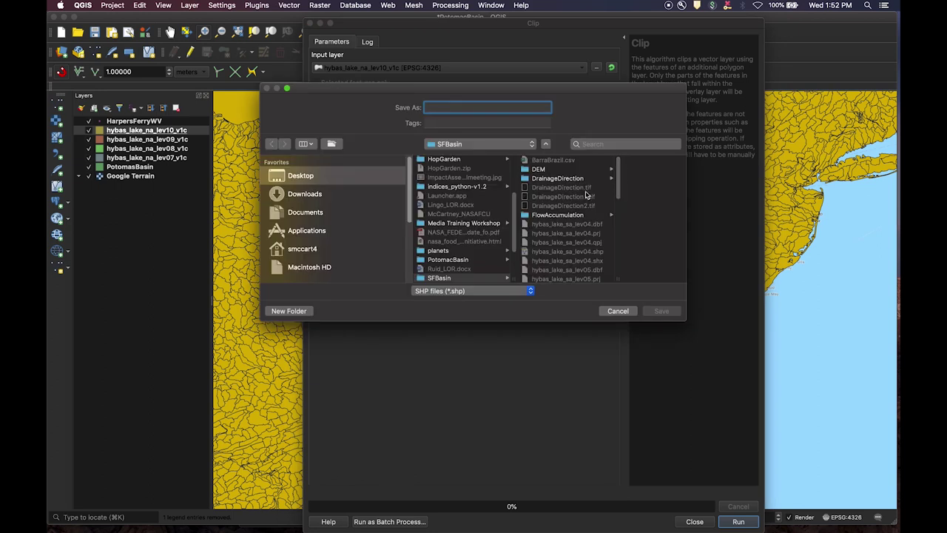
left_click(460, 146)
left_click(459, 157)
scroll(459, 165, "down", 3)
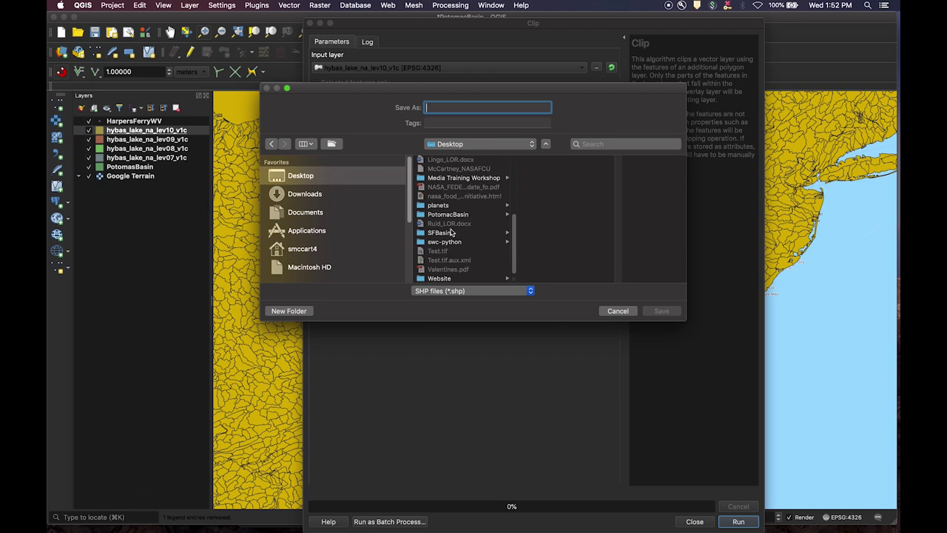
left_click(450, 214)
left_click(450, 107)
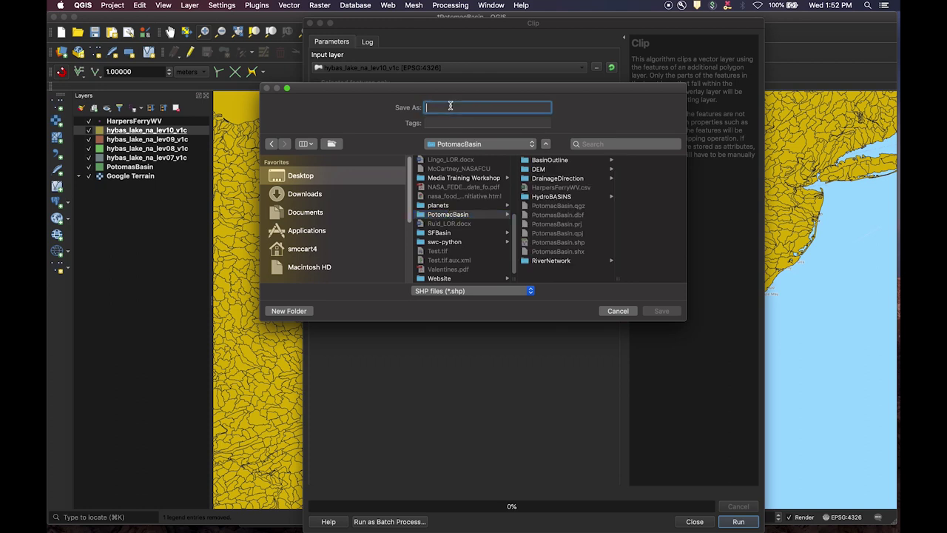
type("Lev10PotomacBasin")
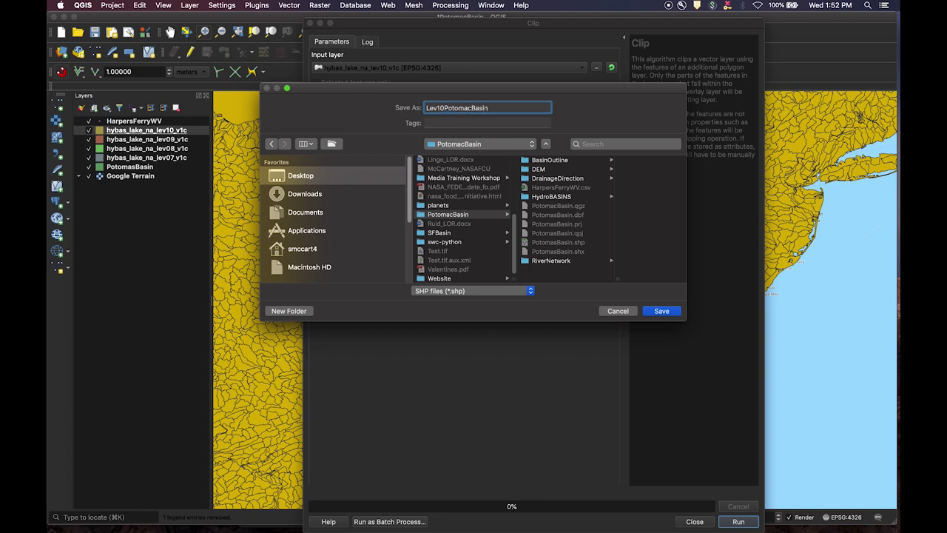
left_click(663, 312)
left_click(738, 522)
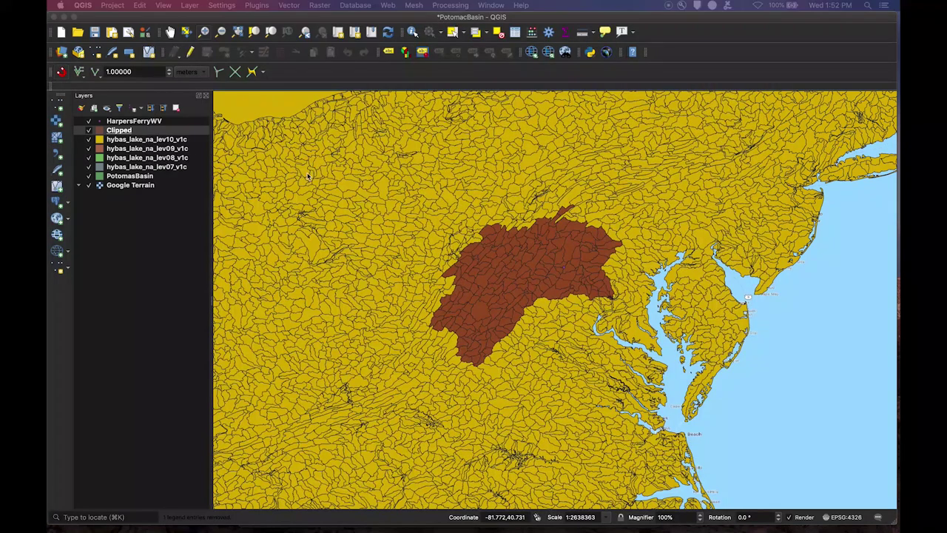
- Rename the Clipped layer to Lev10PotomacBasin
right_click(118, 134)
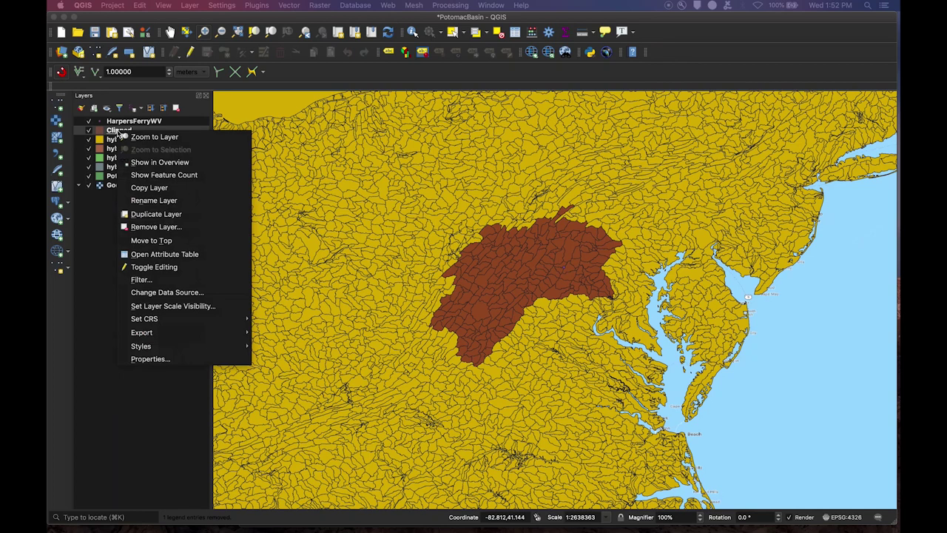
left_click(146, 202)
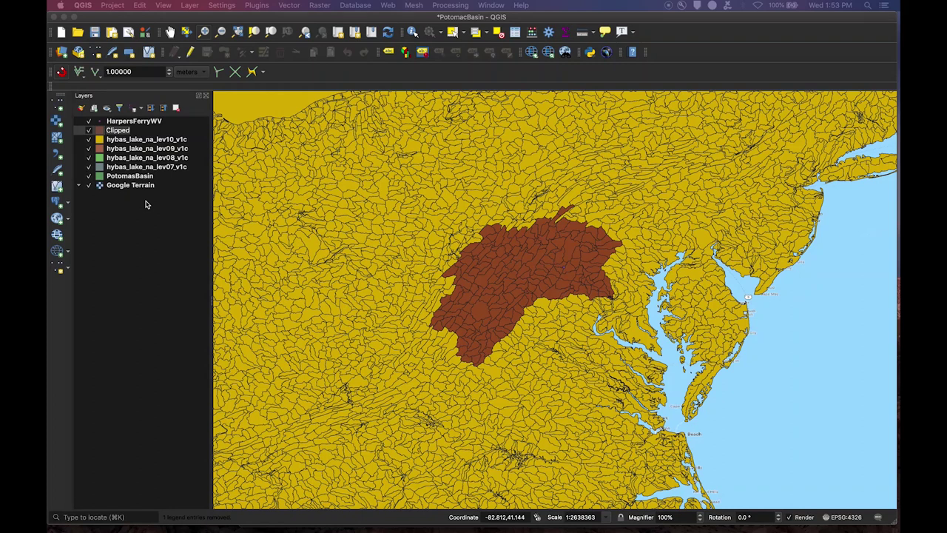
left_click(112, 131)
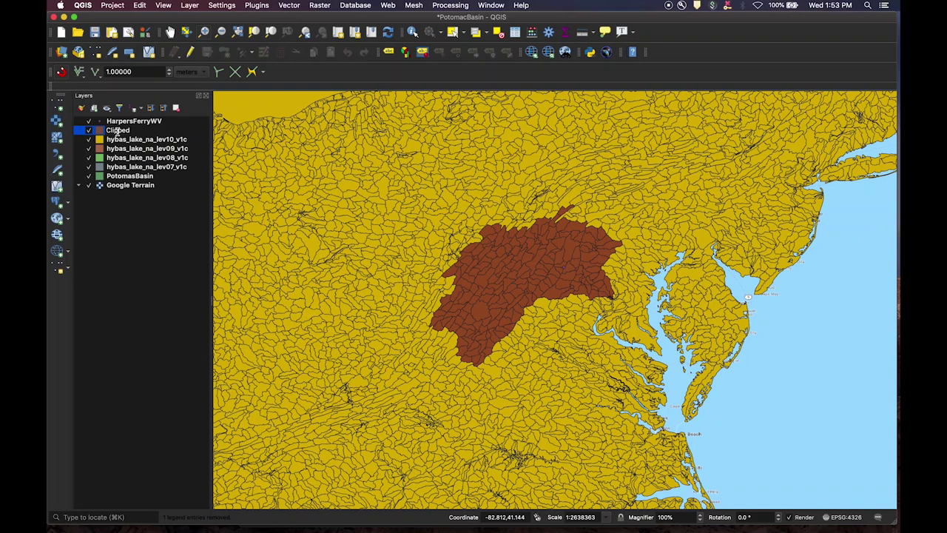
left_click(120, 131)
type("Le")
key("Return")
right_click(143, 141)
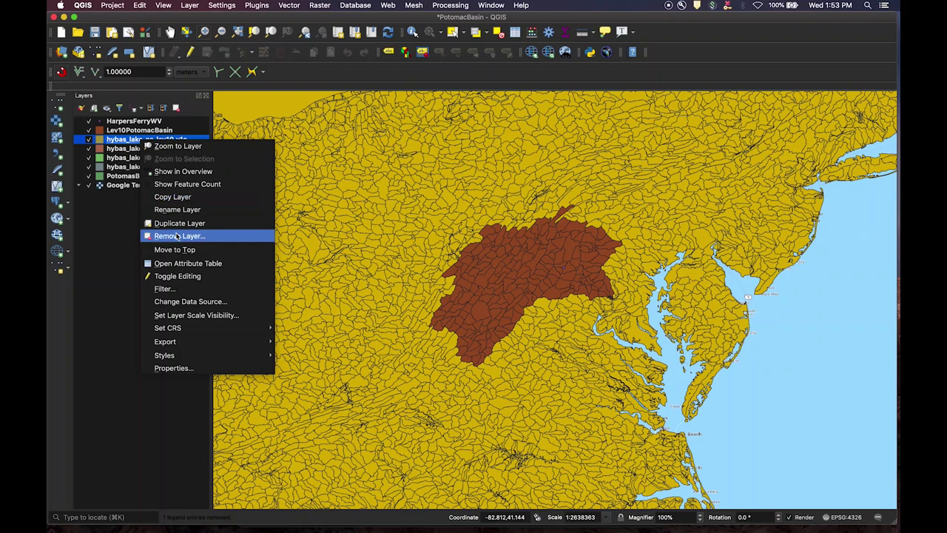
- Remove hybas_lake_na_lev10_v1c and move Lev10PotomacBasin below PotomasBasin
left_click(178, 235)
left_click(499, 277)
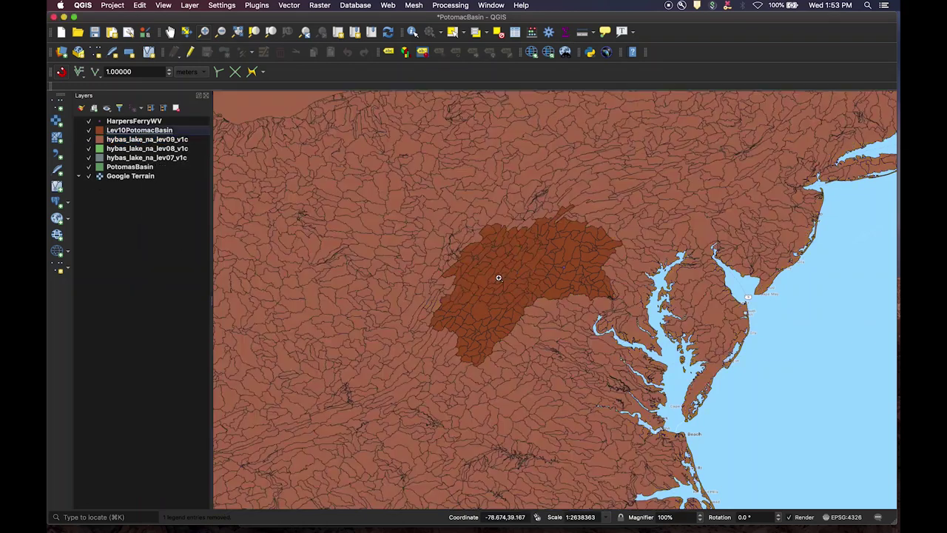
left_click_drag(125, 137, 133, 179)
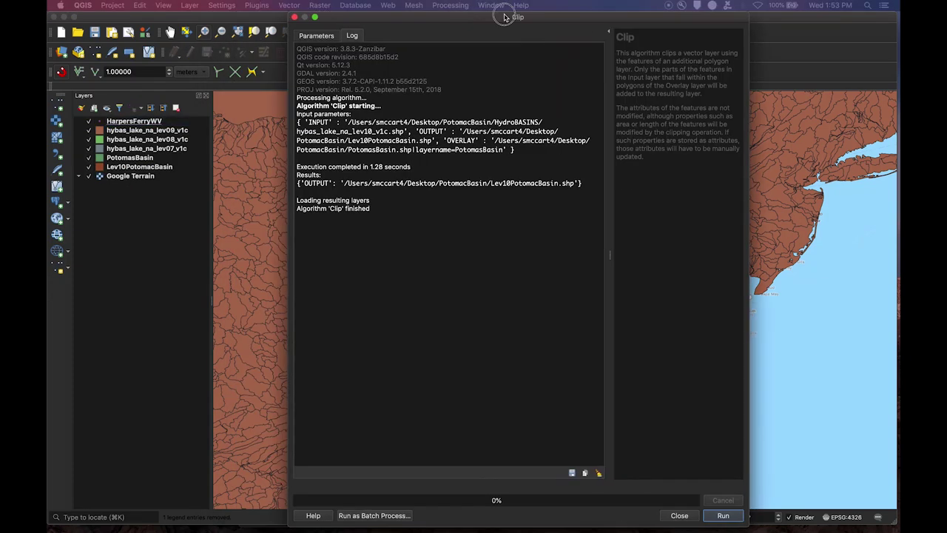
- Rerun Clip on hybas_lake_na_lev09_v1c by PotomasBasin, saving Lev9PotomacBasin.shp
left_click(333, 36)
left_click(397, 62)
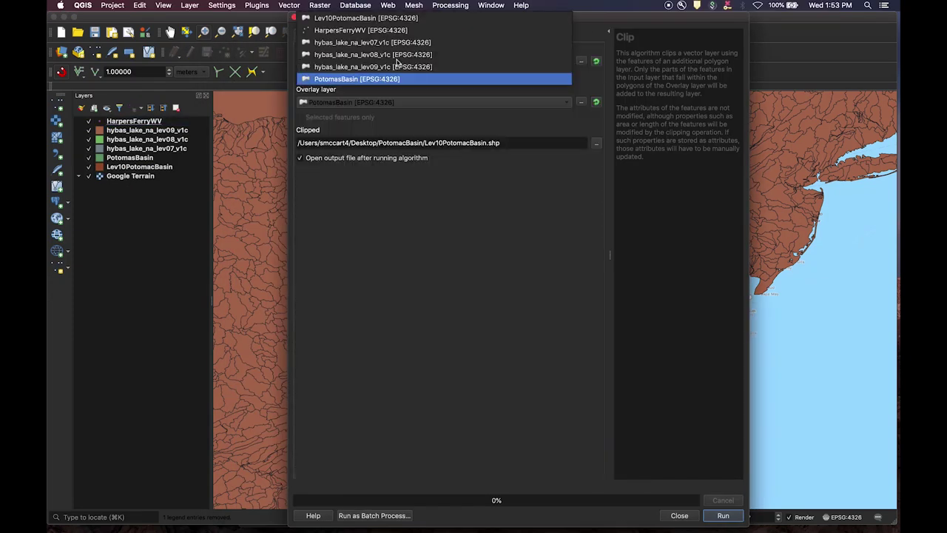
left_click(394, 68)
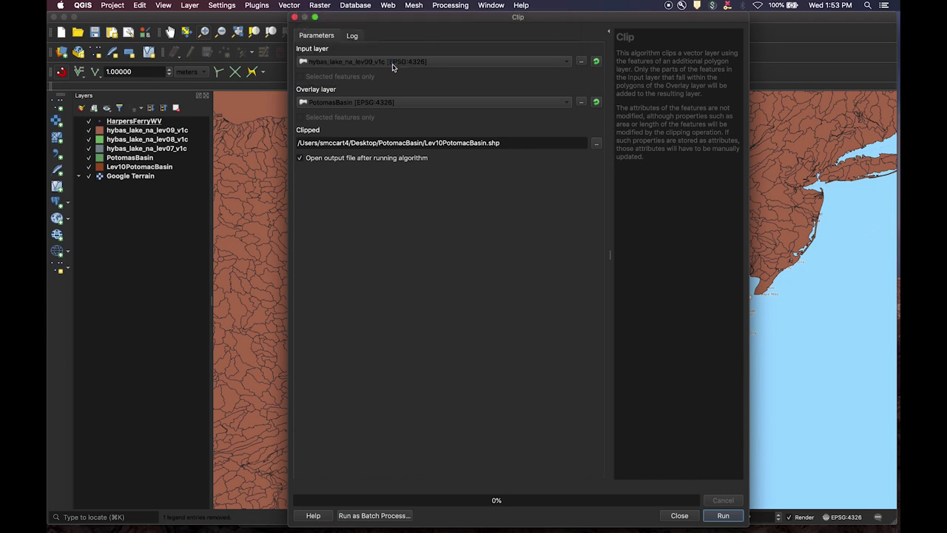
left_click(400, 104)
left_click(400, 104)
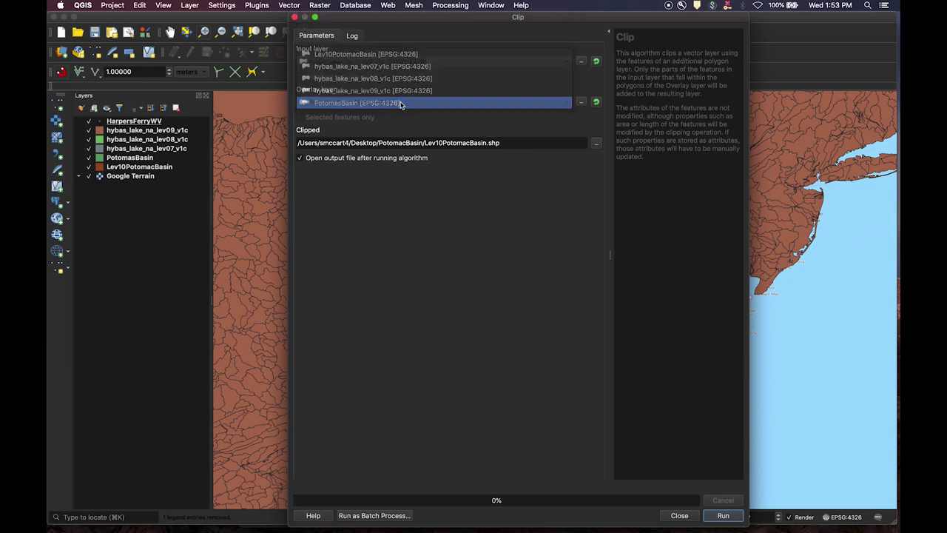
left_click(446, 142)
key("BackSpace")
key("BackSpace")
type("9")
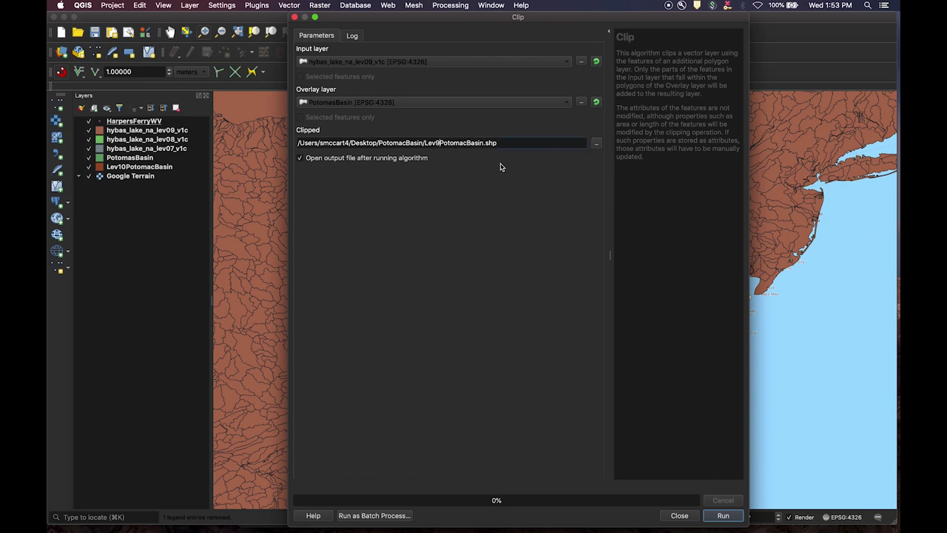
left_click(729, 518)
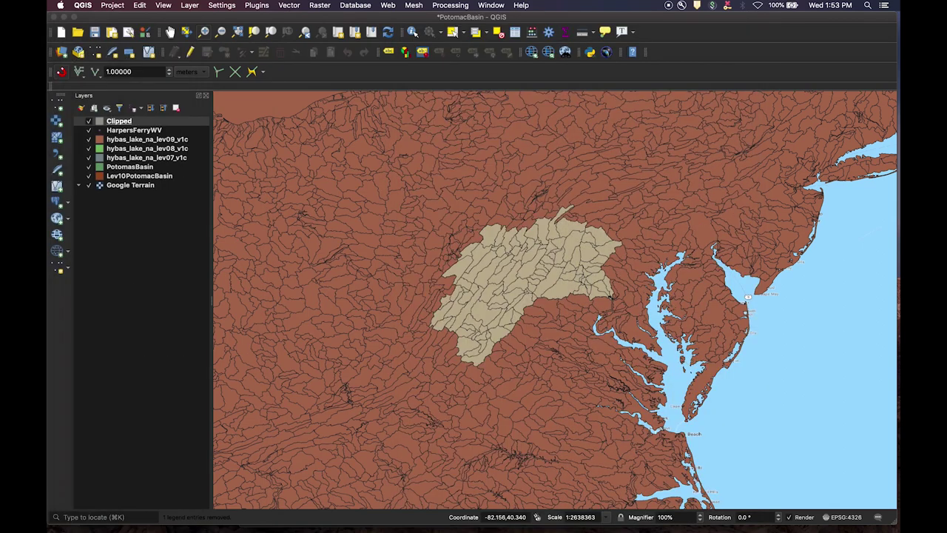
- Rename the new tan Clipped layer from Clipped to Lev9PotomacBasin
right_click(121, 124)
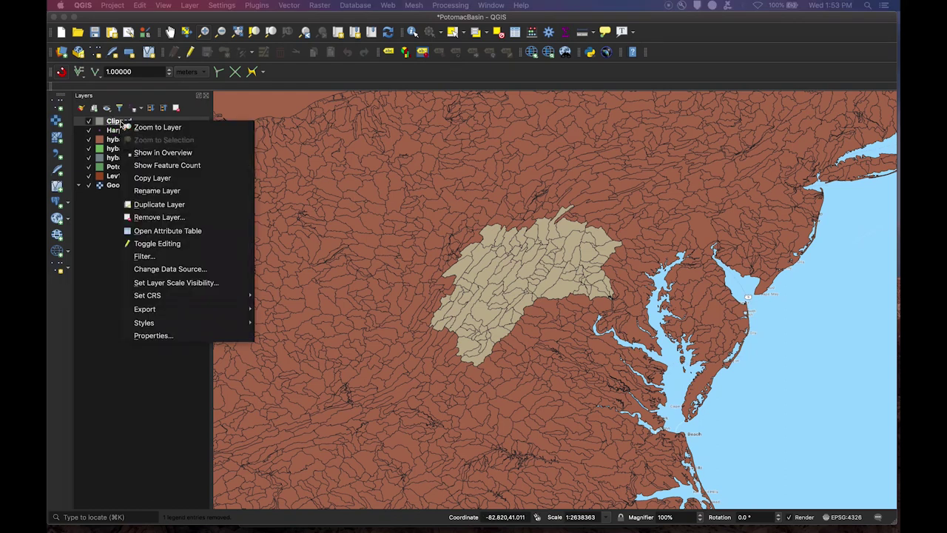
left_click(154, 190)
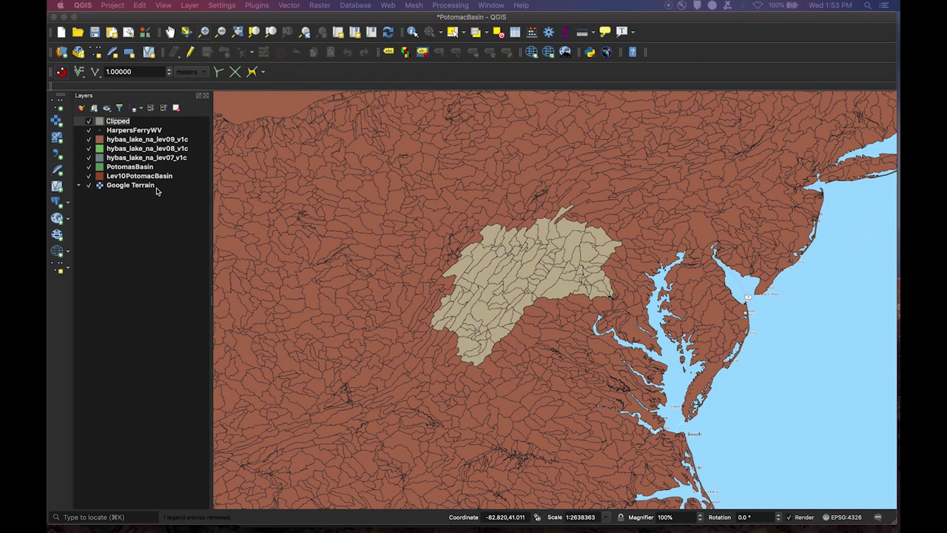
left_click(131, 120)
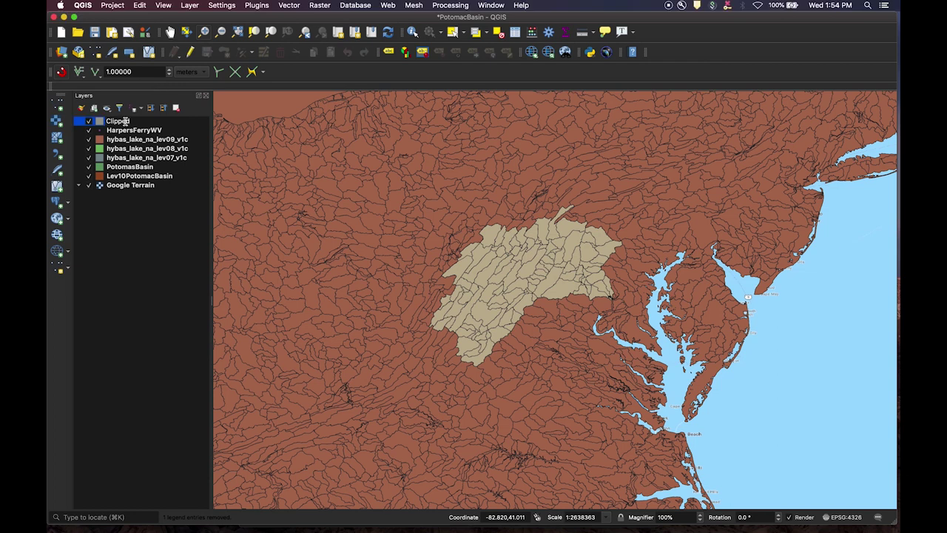
left_click_drag(131, 121, 102, 124)
type("Lev9PotomacBasin")
left_click(129, 240)
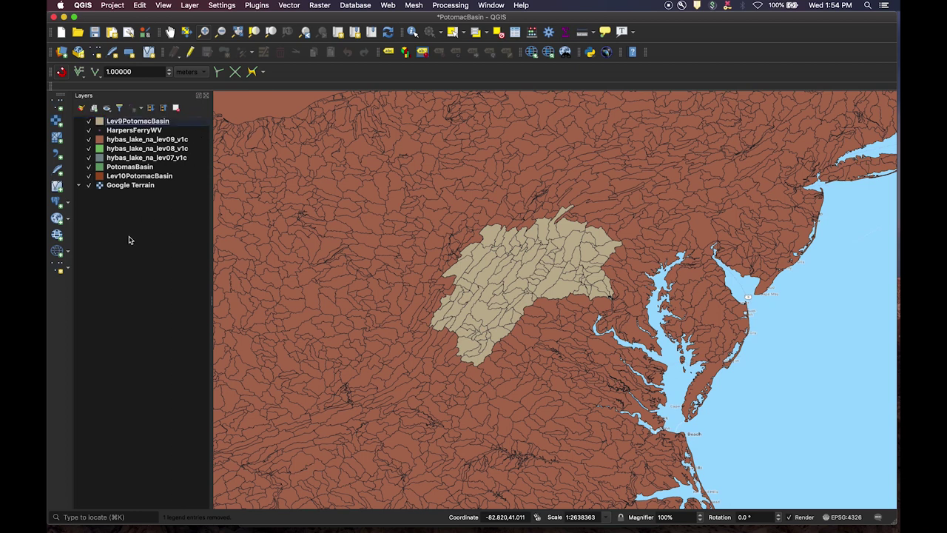
left_click(138, 142)
right_click(138, 142)
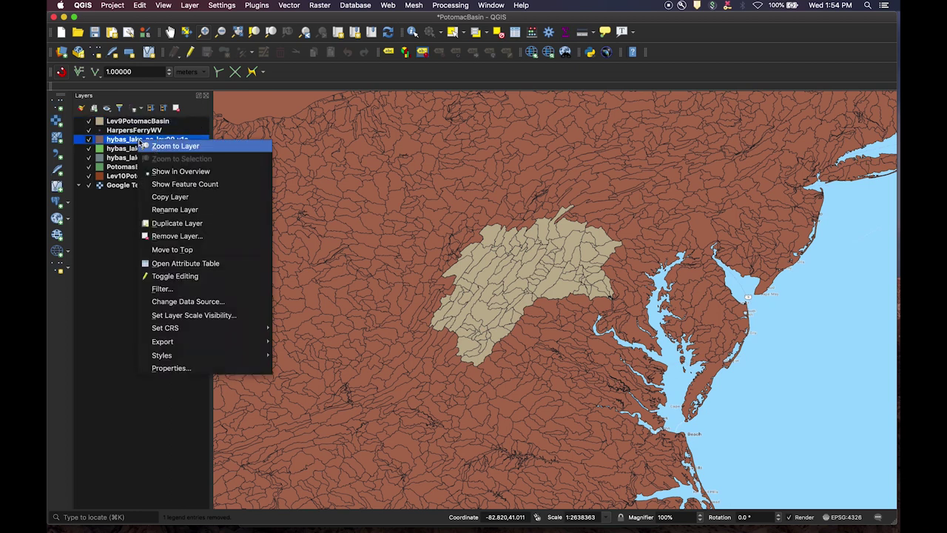
- Remove hybas_lake_na_lev09_v1c and move Lev9PotomacBasin below PotomasBasin
left_click(176, 237)
left_click(491, 277)
left_click_drag(141, 124, 138, 157)
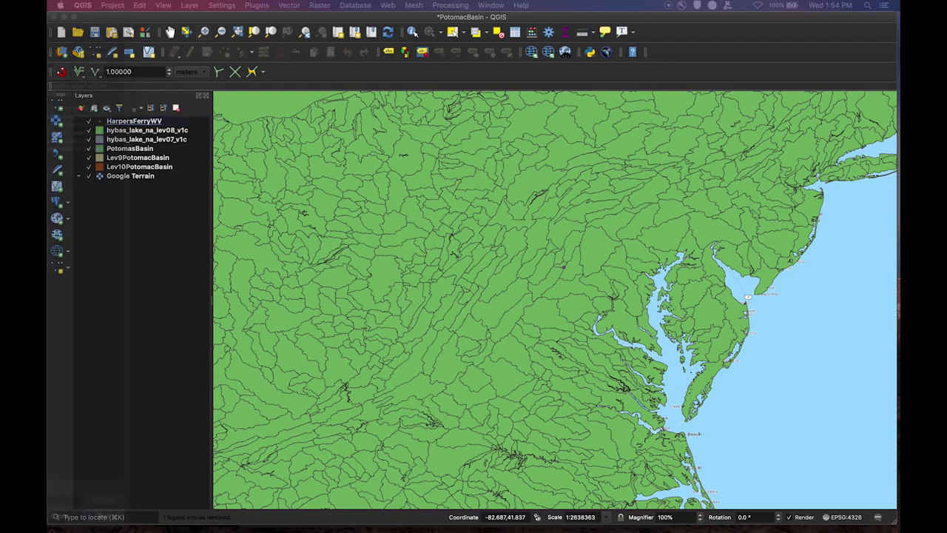
- Clip hybas_lake_na_lev08_v1c by PotomasBasin to Lev8PotomacBasin.shp and close the Clip tool
key("super+grave")
left_click(330, 37)
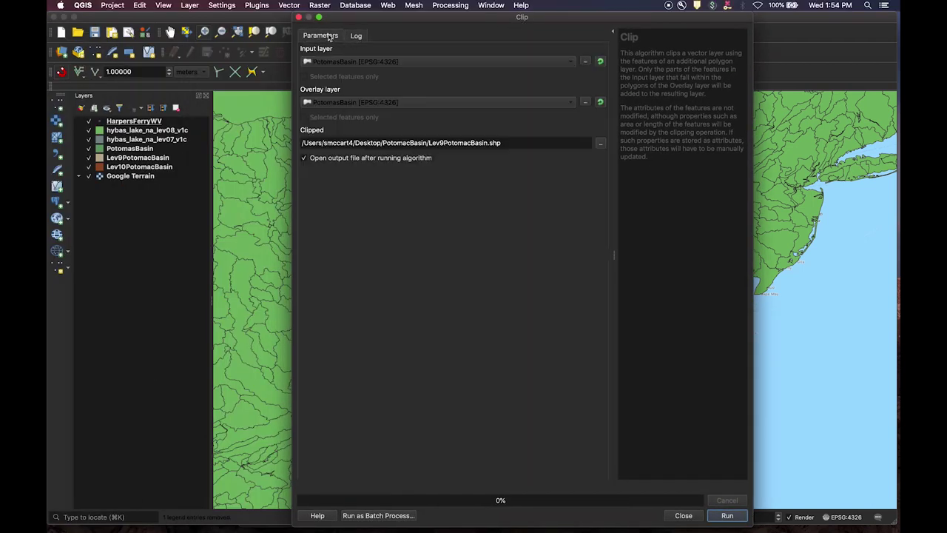
left_click(375, 65)
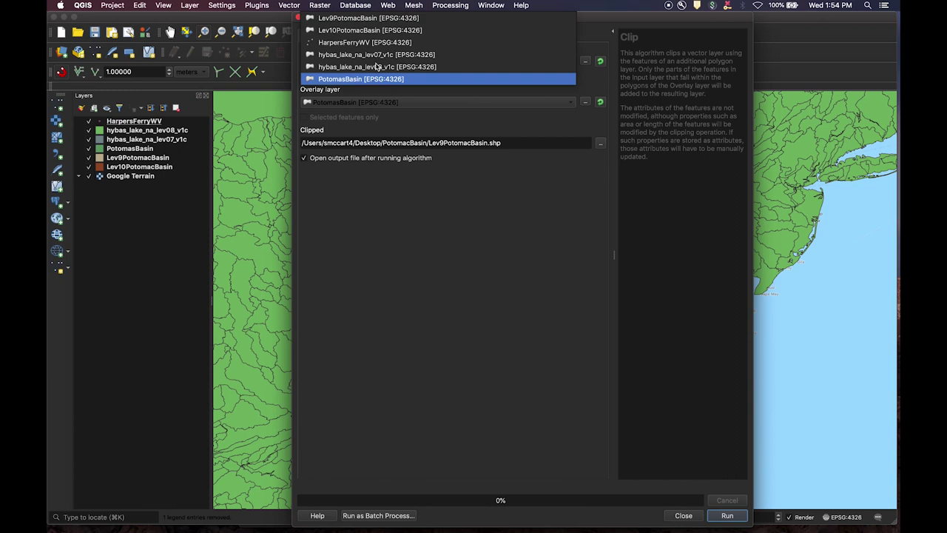
left_click(381, 63)
left_click(391, 104)
left_click(391, 105)
left_click(443, 142)
key("BackSpace")
type("8")
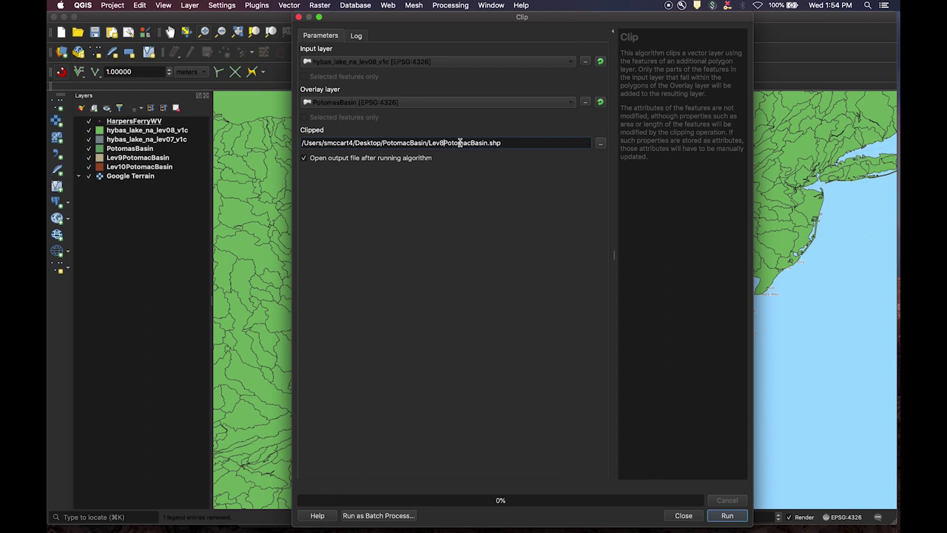
left_click(728, 515)
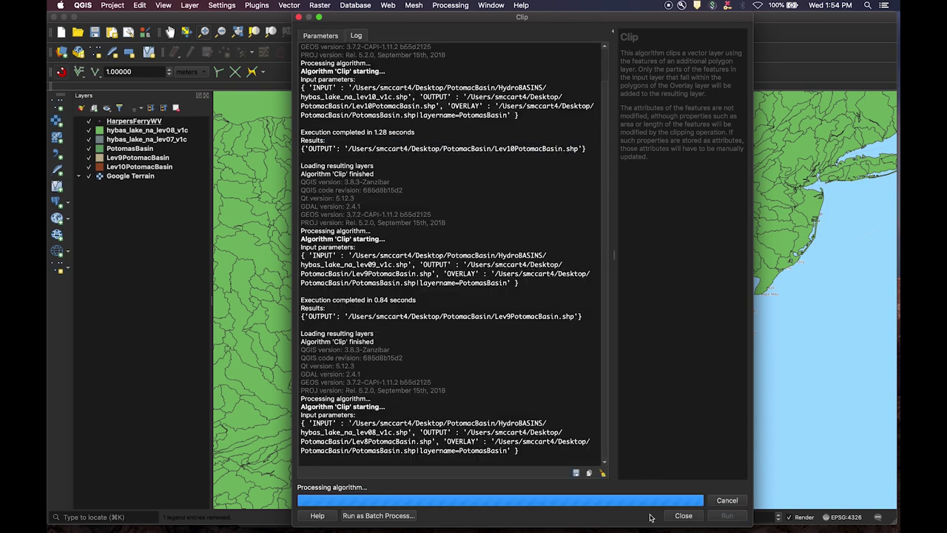
left_click(298, 16)
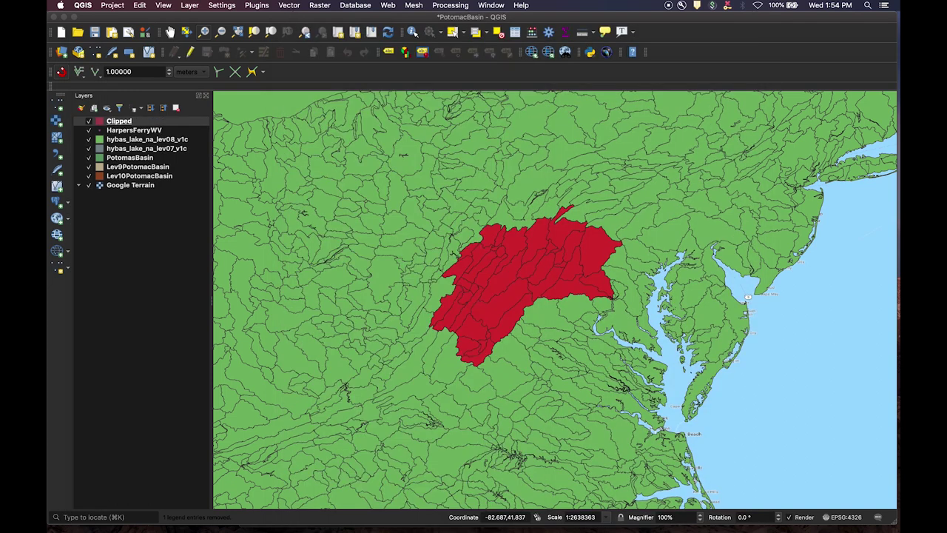
left_click(123, 122)
- Rename the red Clipped layer to Lev8PotomacBasin and place it below PotomasBasin
right_click(126, 123)
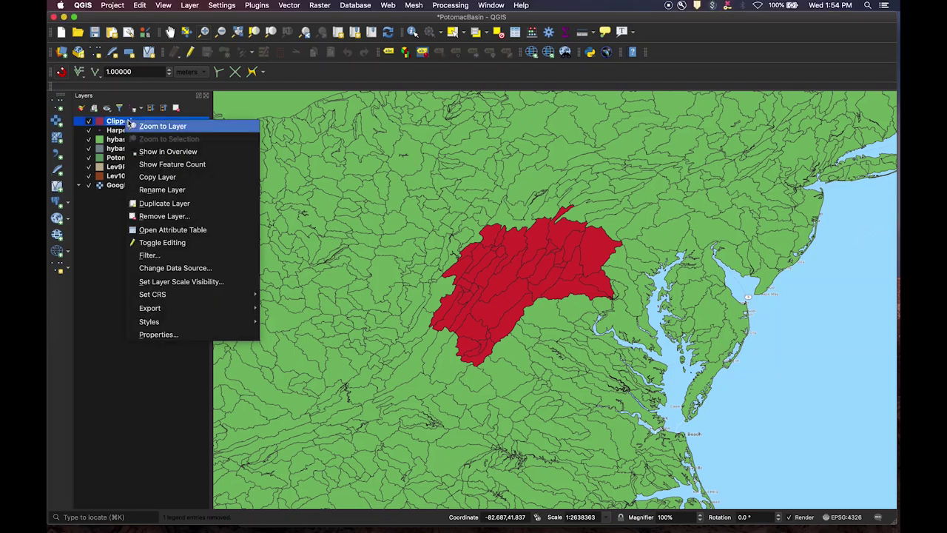
left_click(162, 189)
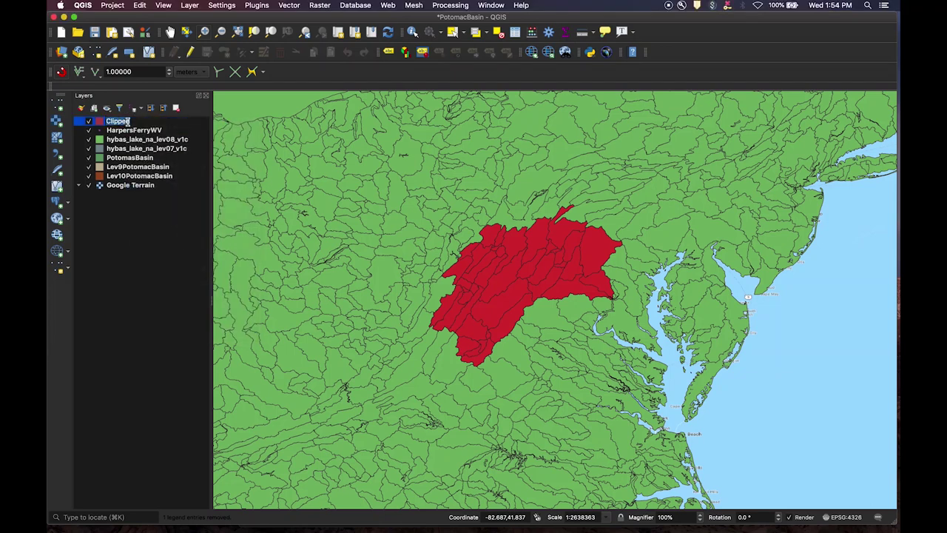
left_click_drag(130, 121, 99, 118)
type("L")
left_click(152, 235)
left_click(152, 123)
left_click_drag(151, 125, 152, 162)
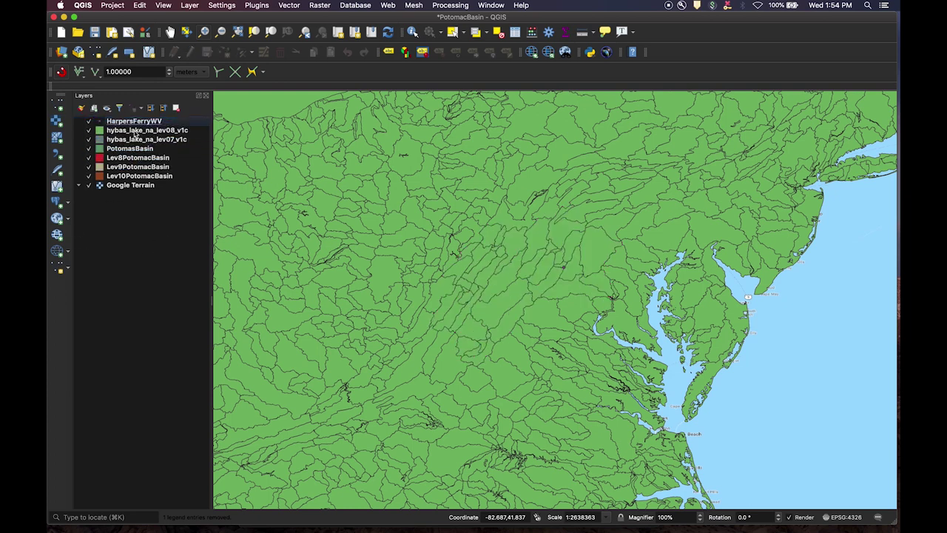
right_click(135, 130)
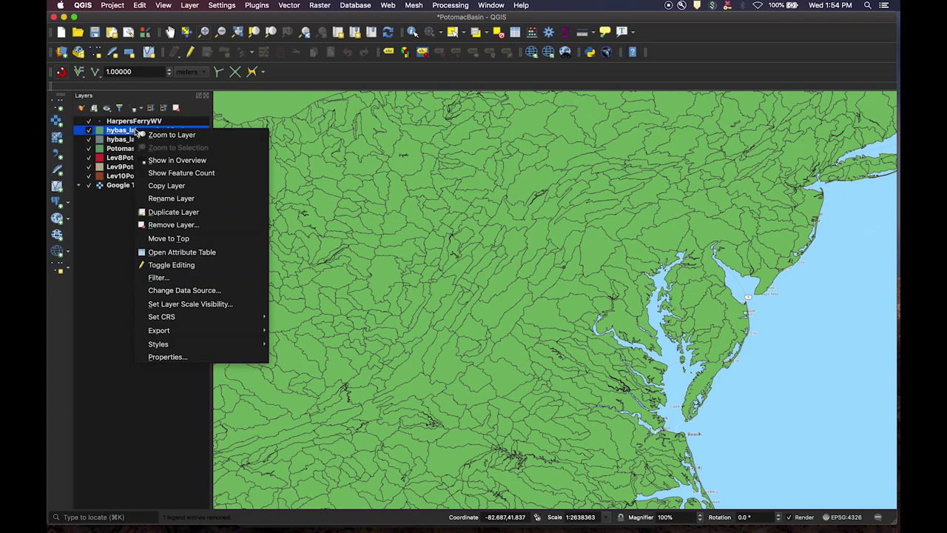
- Remove the hybas_lake_na_lev08_v1c source layer from the project
left_click(181, 225)
left_click(507, 280)
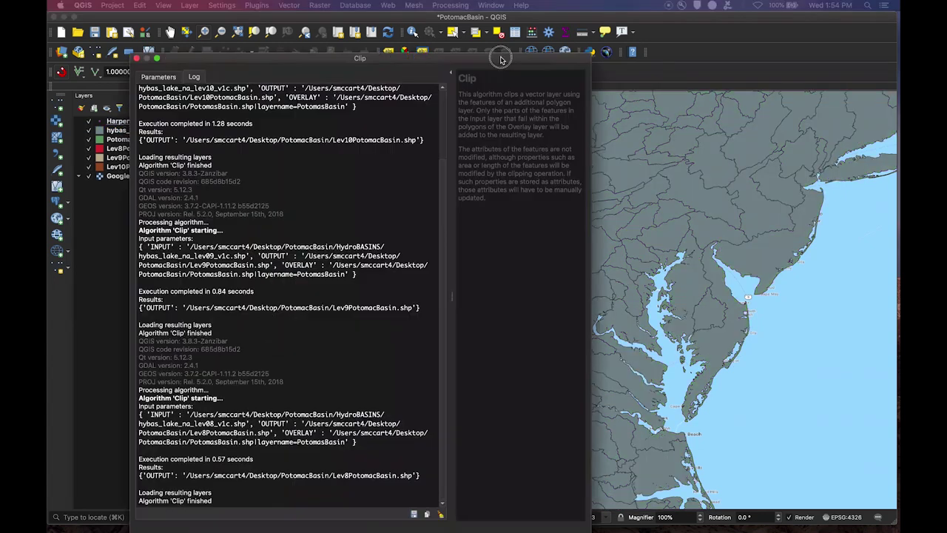
left_click_drag(444, 28, 576, 19)
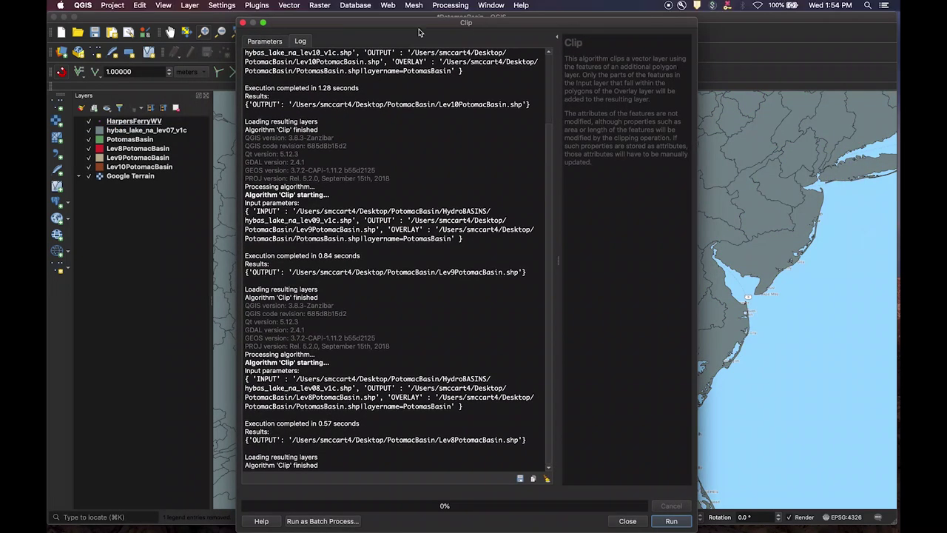
- Clip hybas_lake_na_lev07_v1c to Lev7PotomacBasin.shp and close the Clip tool
left_click(268, 41)
left_click(335, 71)
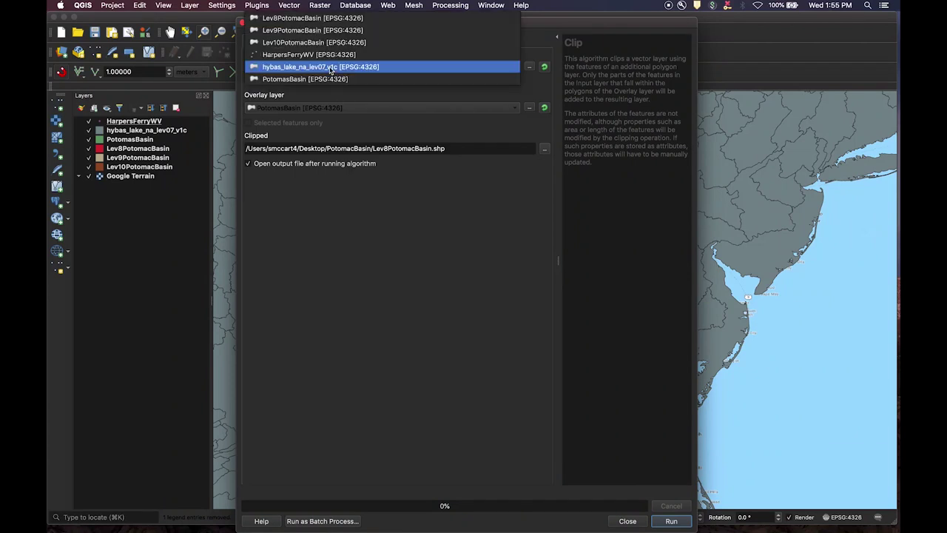
left_click(333, 67)
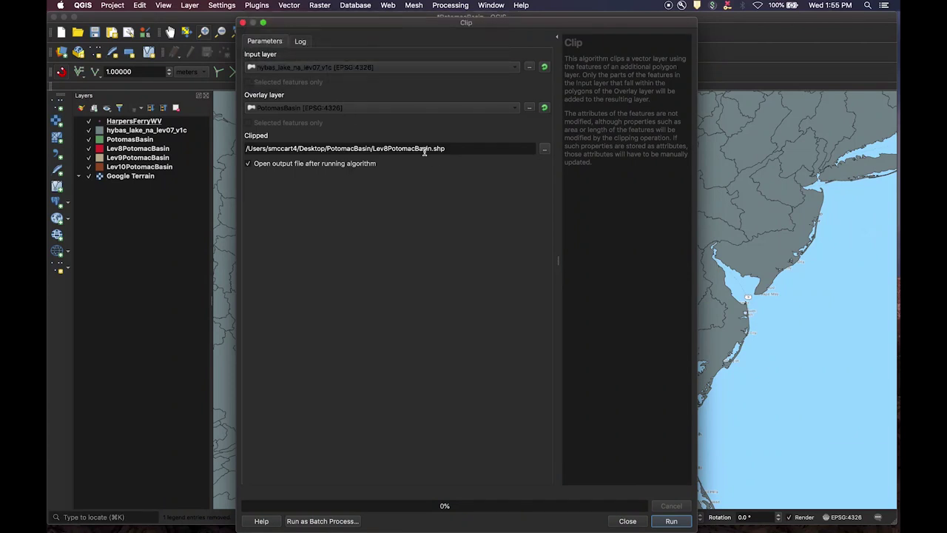
left_click(388, 148)
key("BackSpace")
type("7")
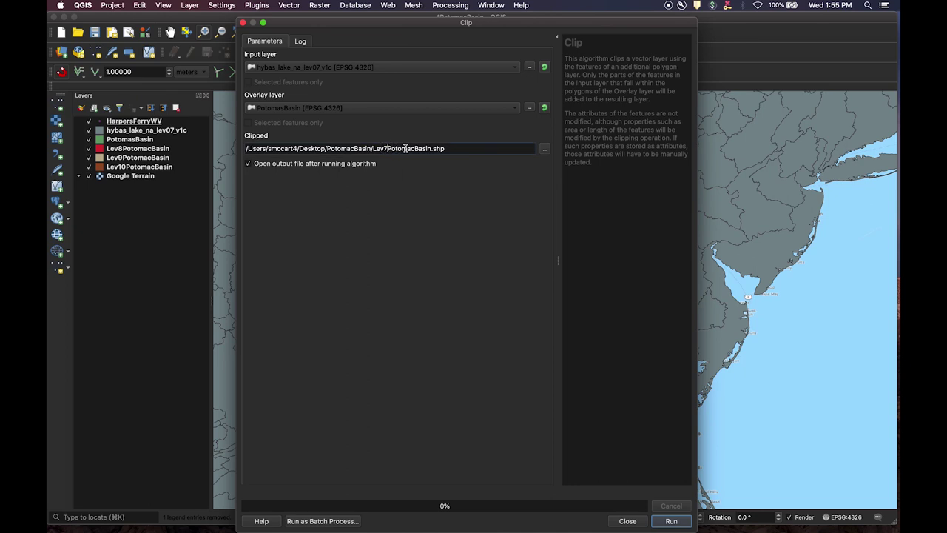
left_click(665, 524)
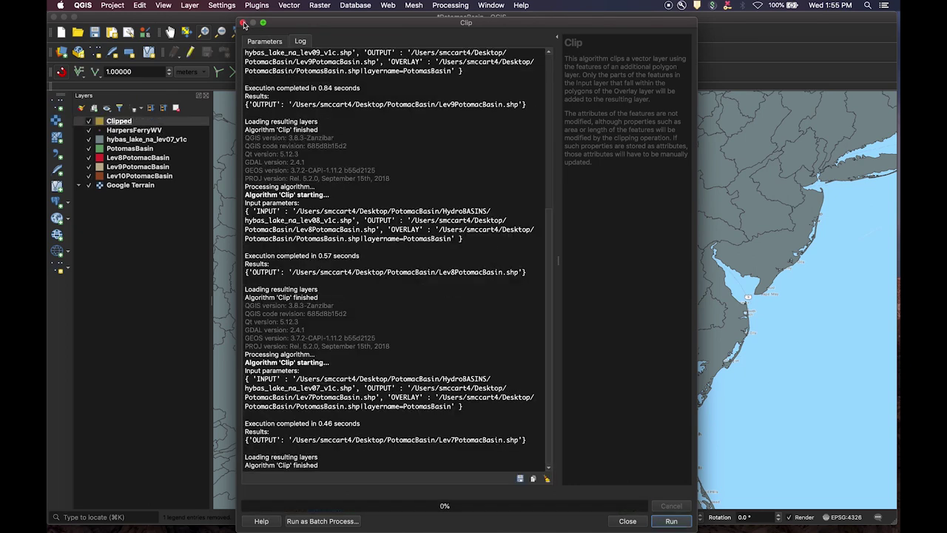
left_click(244, 24)
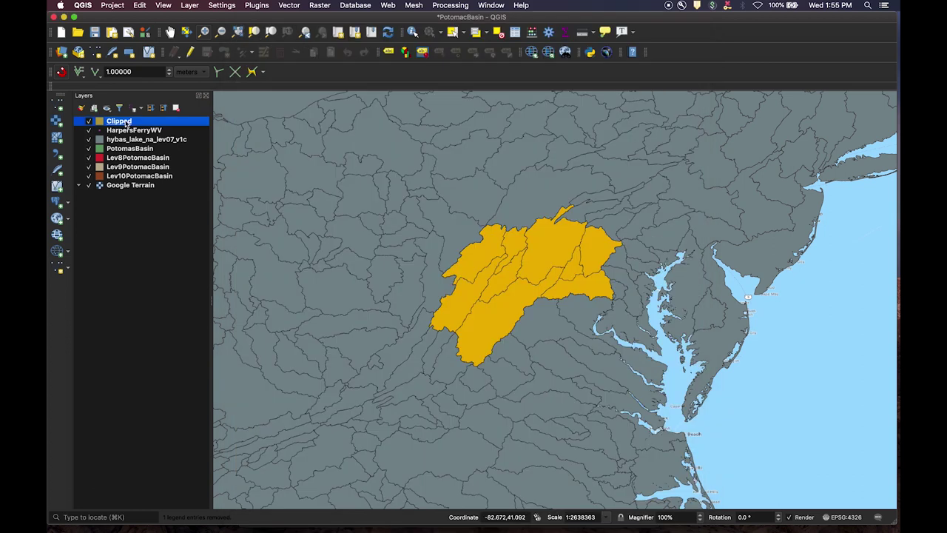
- Rename the Clipped layer to Lev7PotomacBasin and move it just below PotomasBasin
right_click(126, 123)
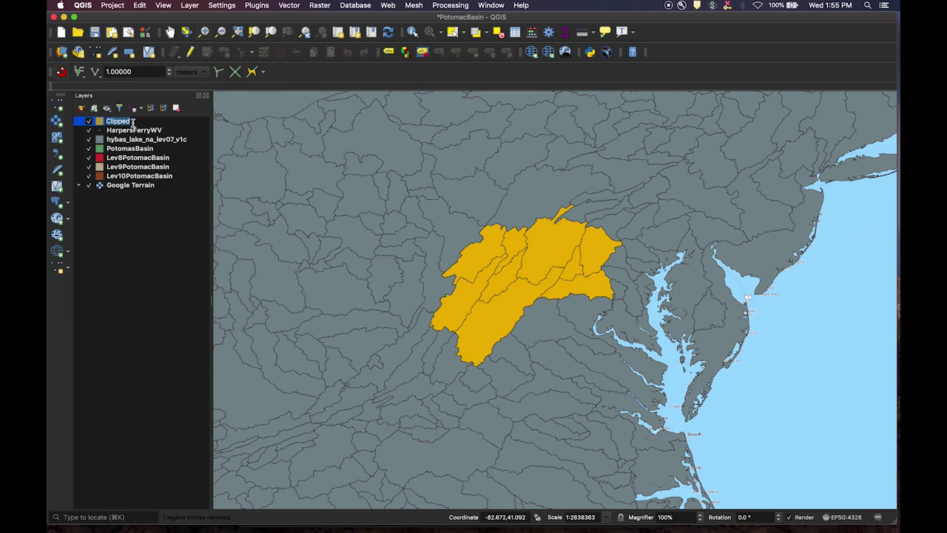
type("Lev7PotomacBasin")
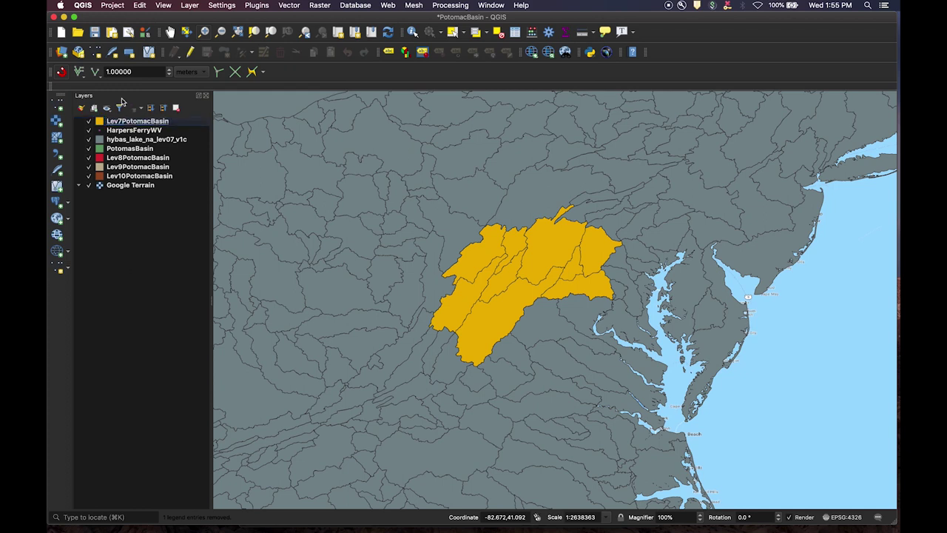
left_click_drag(135, 121, 139, 153)
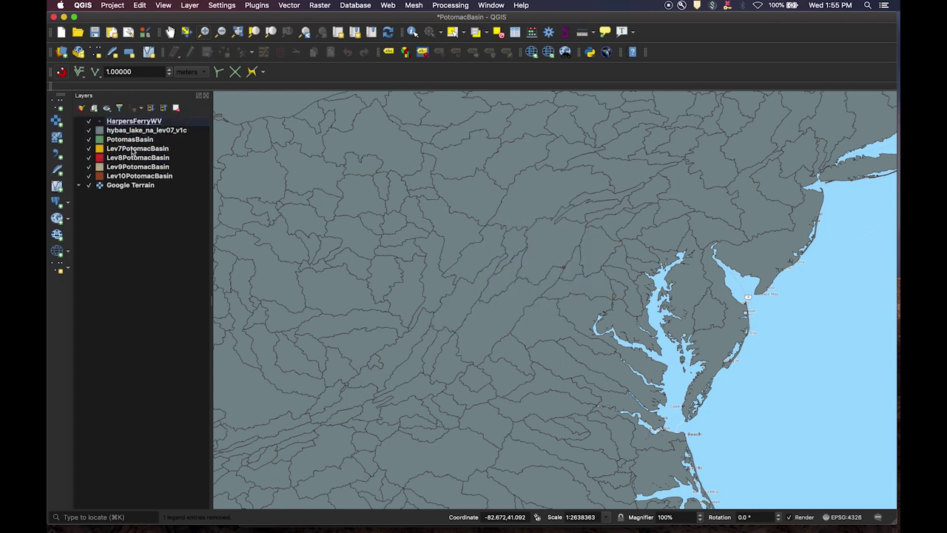
- Remove the hybas_lake_na_lev07_v1c layer from the project
right_click(115, 131)
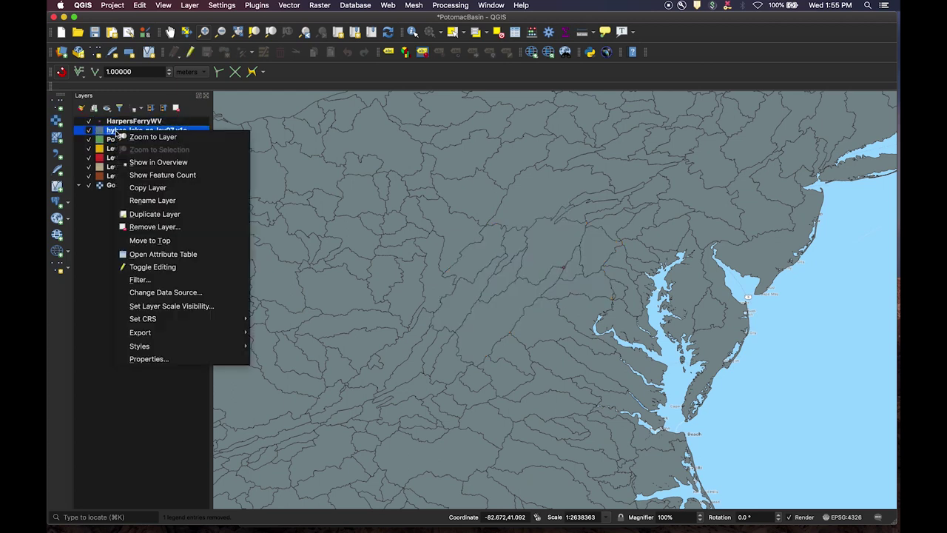
left_click(151, 226)
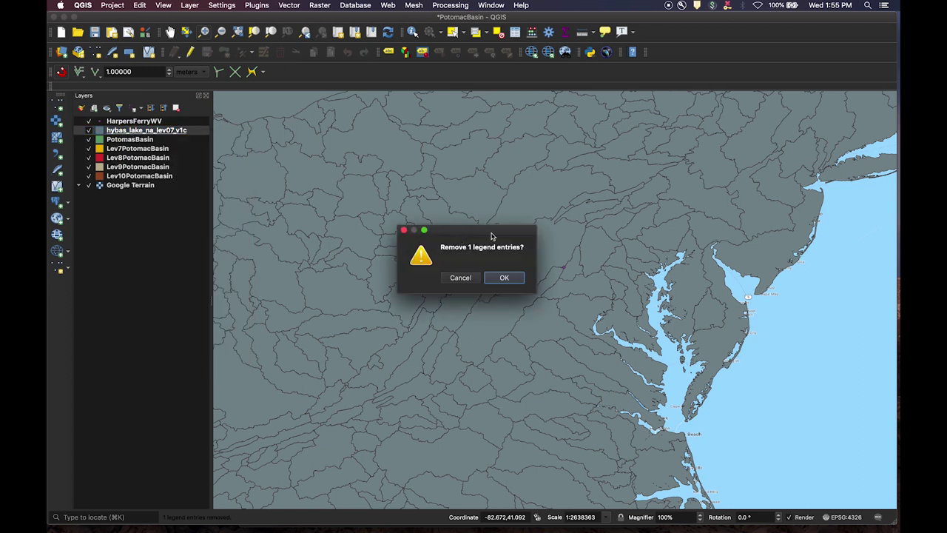
left_click(496, 277)
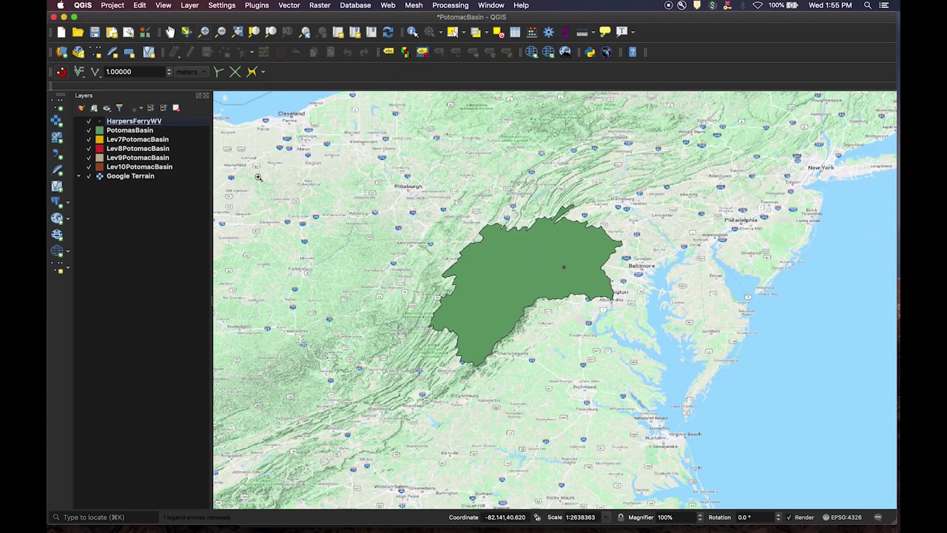
- Zoom into the Potomac basin and hide PotomasBasin, Lev7, Lev8 and Lev9 in turn to compare sub-basins
left_click_drag(395, 191, 672, 392)
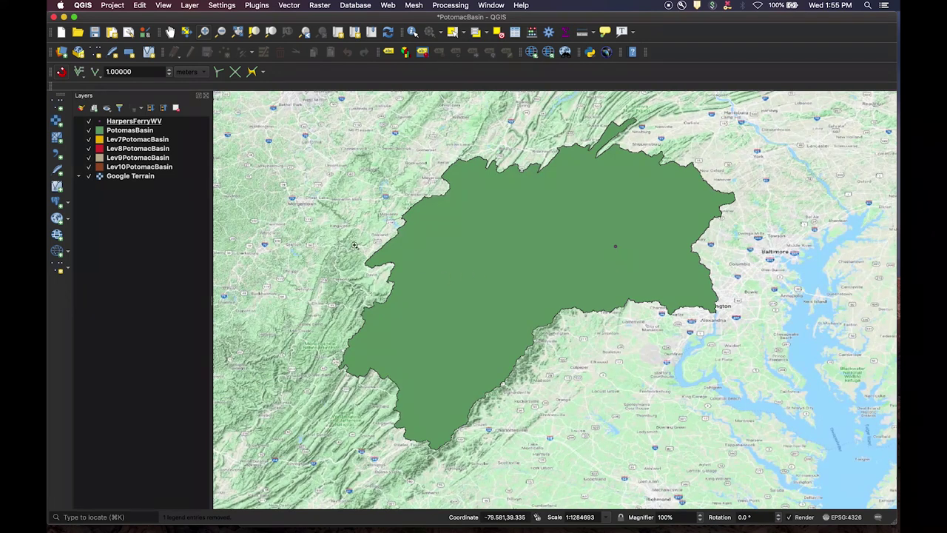
left_click(89, 131)
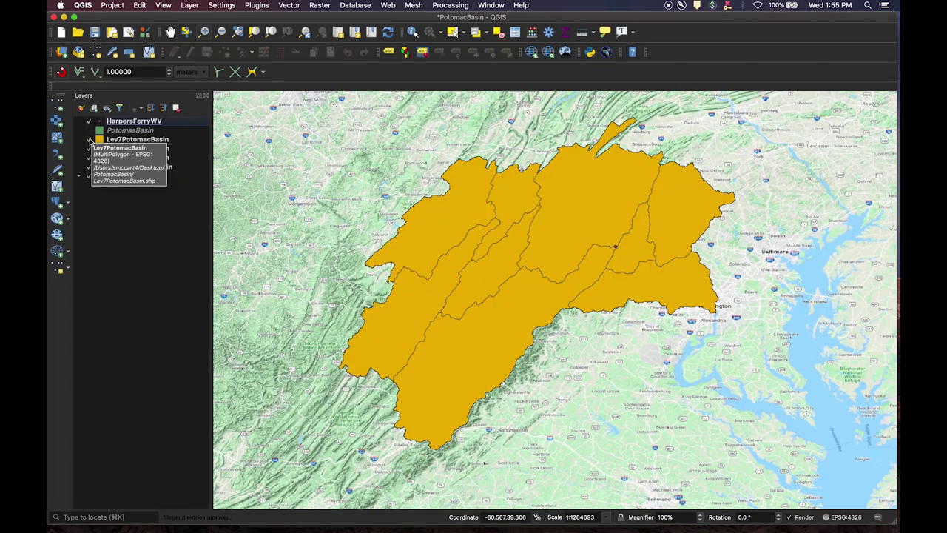
left_click(89, 140)
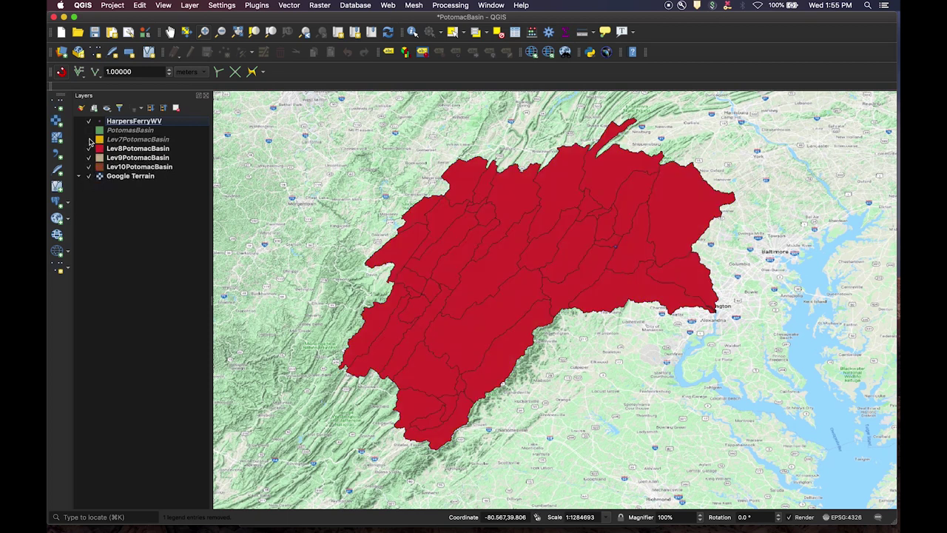
left_click(89, 148)
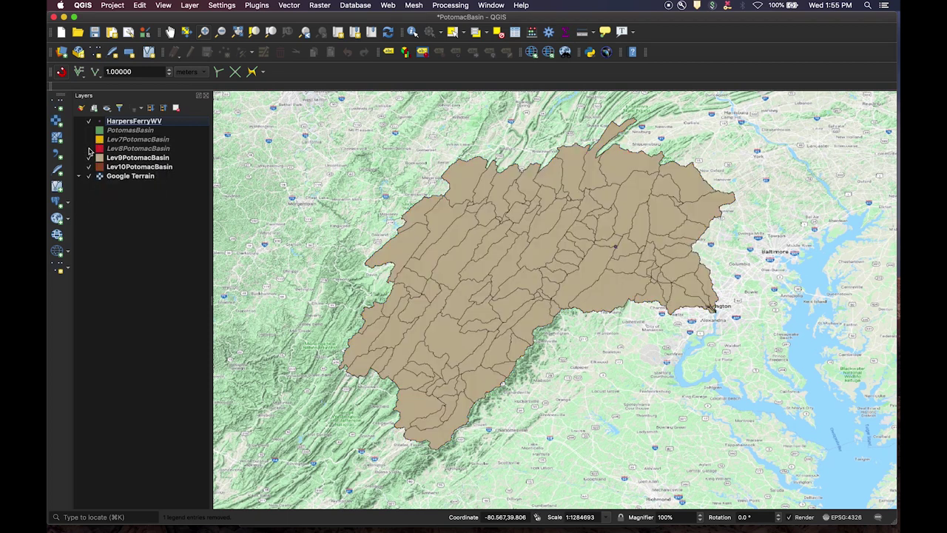
left_click(89, 159)
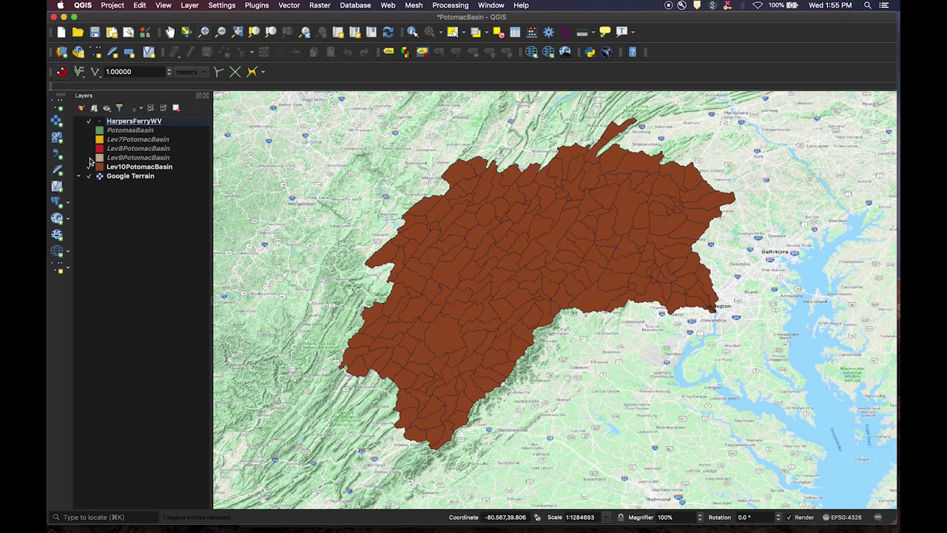
left_click(89, 131)
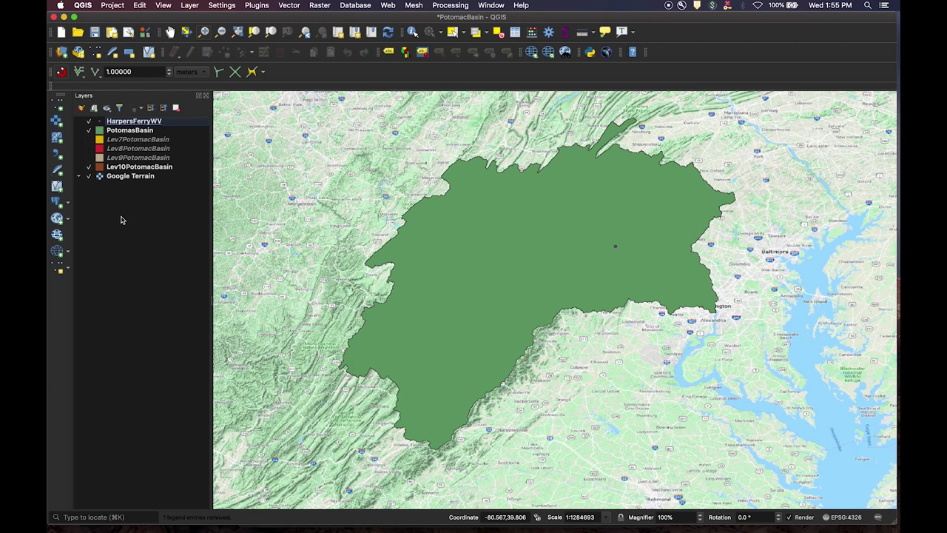
- Restore Lev9, Lev8 and Lev7, then leave the PotomasBasin outline showing over Lev8 with Lev7 hidden
left_click(89, 130)
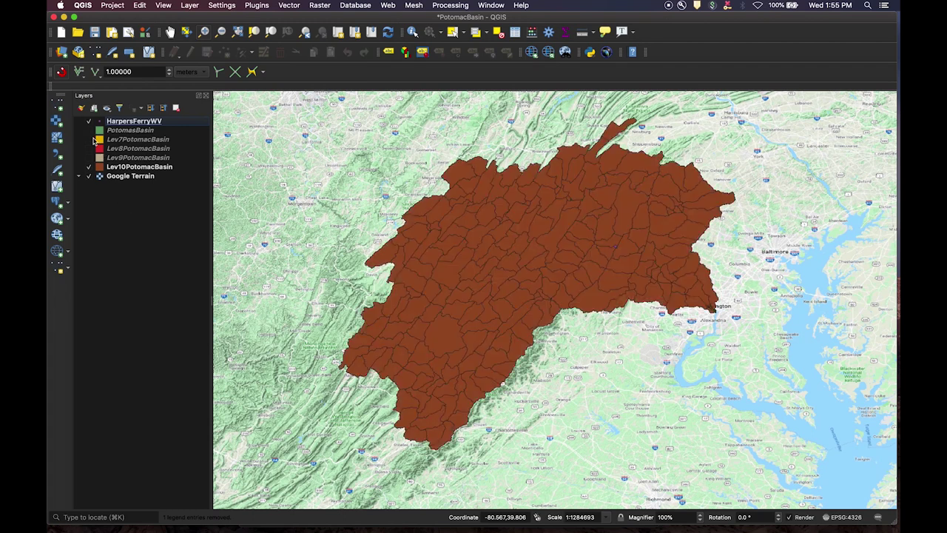
left_click(90, 157)
left_click(89, 148)
left_click(89, 139)
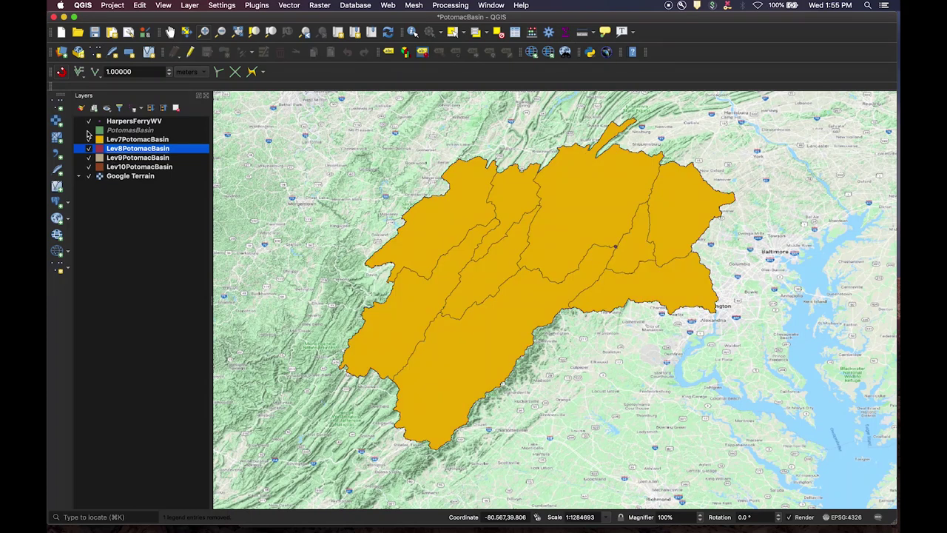
left_click(89, 131)
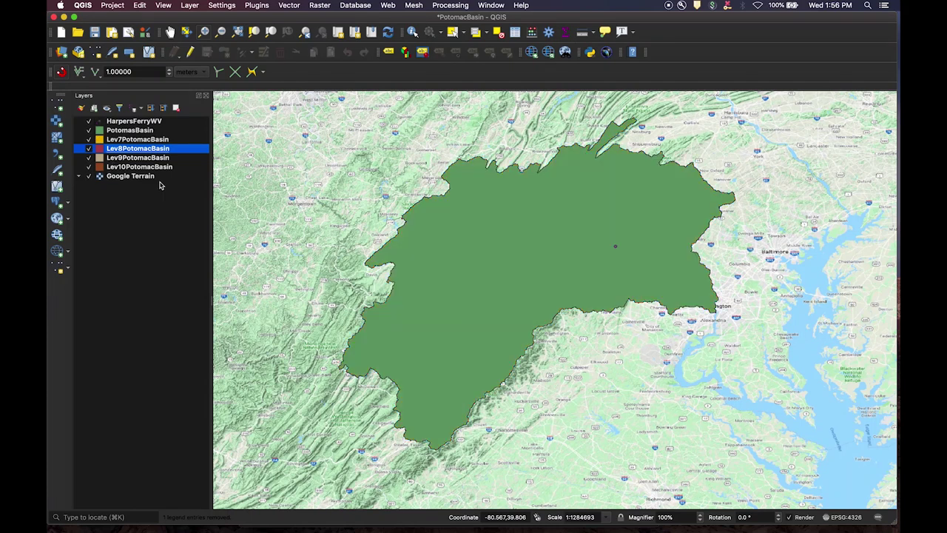
left_click(89, 130)
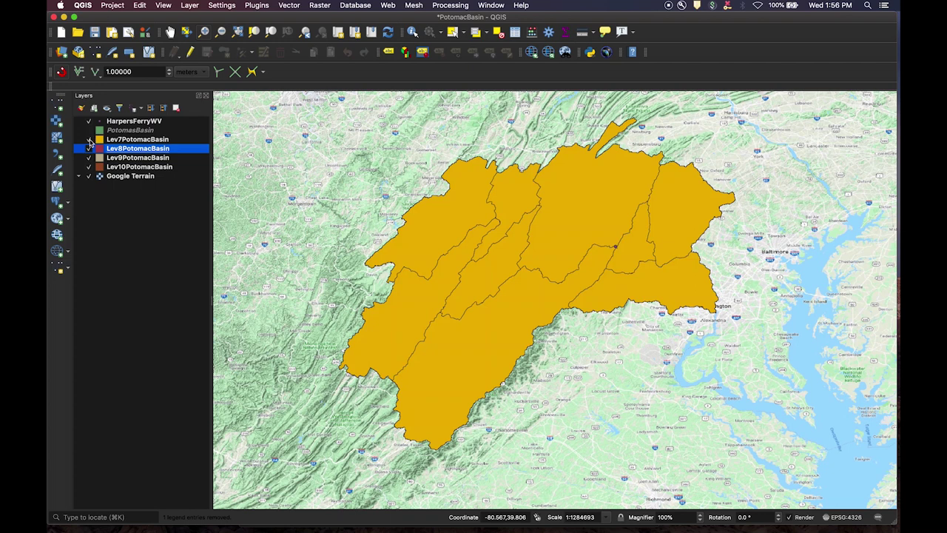
left_click(89, 139)
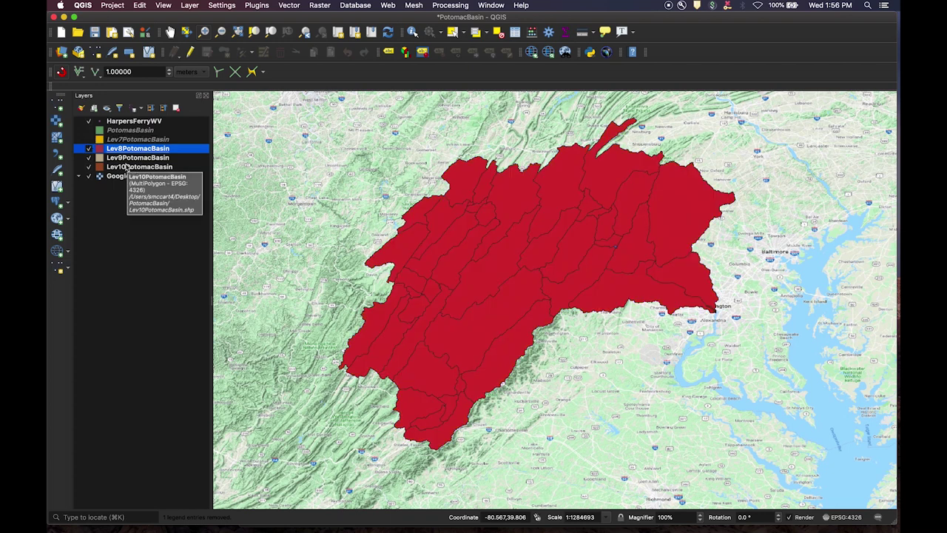
left_click(89, 131)
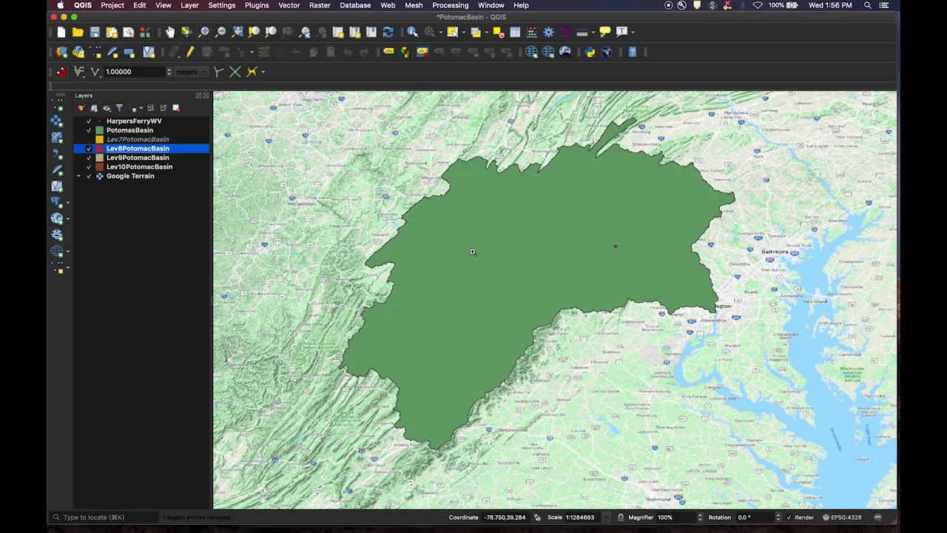
scroll(475, 252, "down", 1)
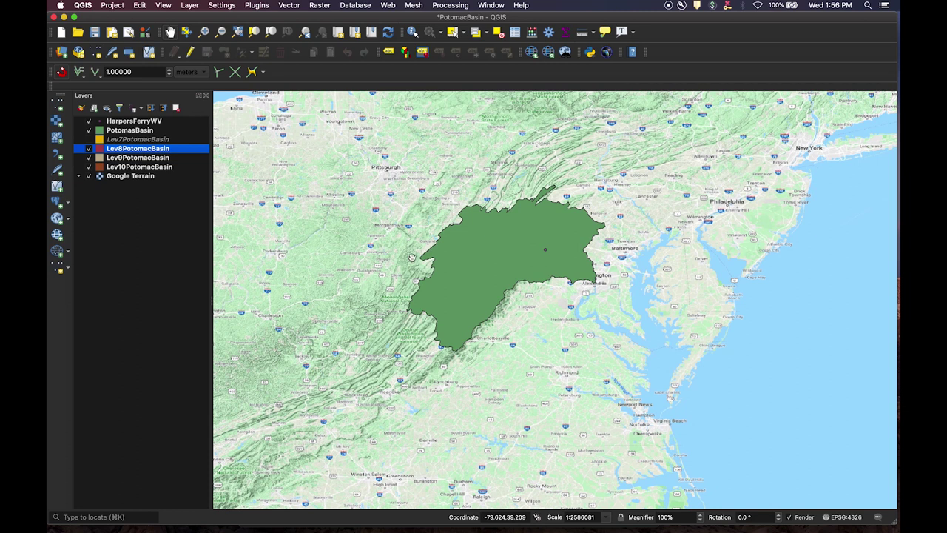
- Review the PotomasBasin layer properties, including its extent on the Information page, then close them
right_click(136, 132)
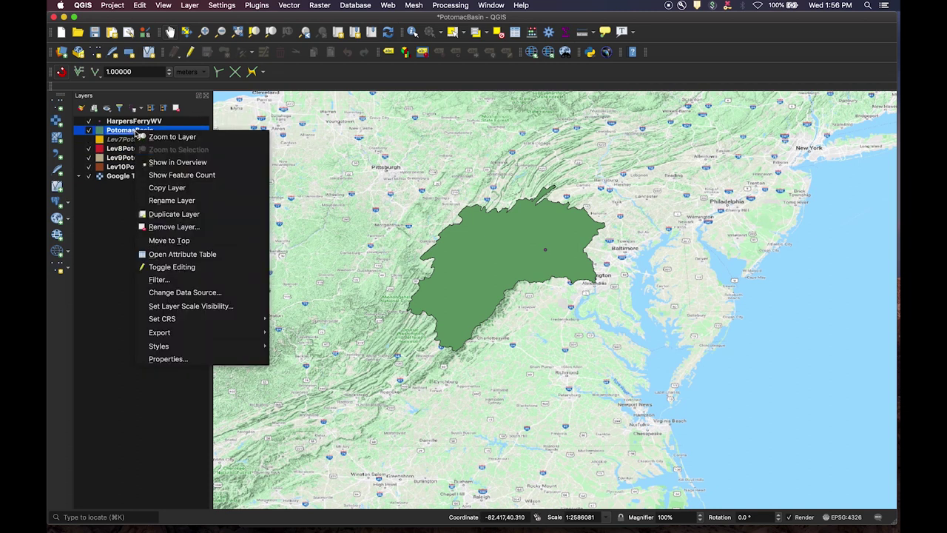
left_click(166, 359)
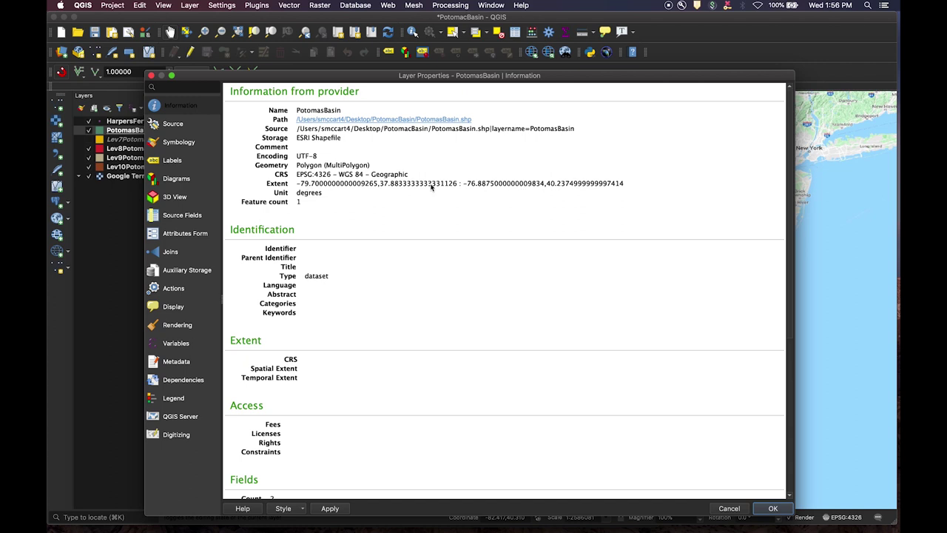
left_click(151, 76)
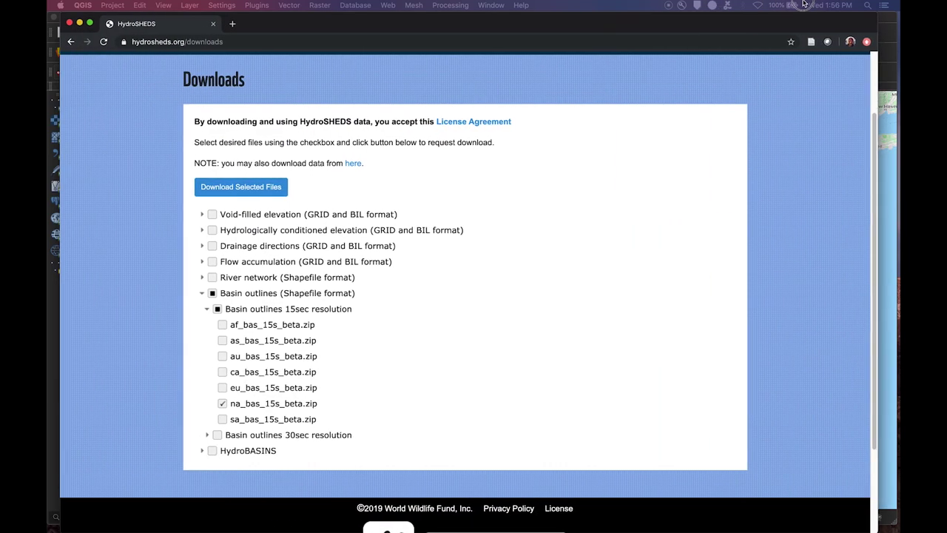
- Clear and collapse the Basin outlines group, and expand the Drainage directions list
left_click(199, 294)
left_click(198, 294)
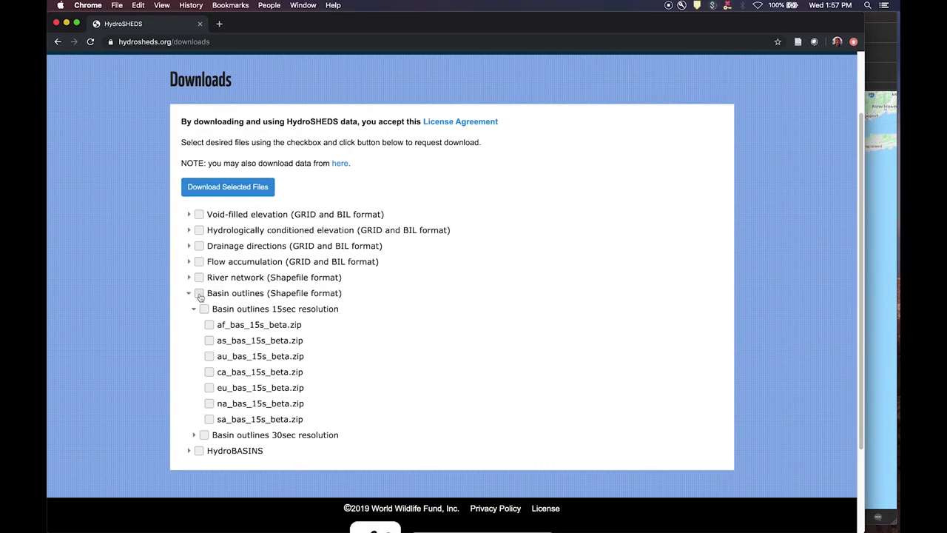
left_click(189, 294)
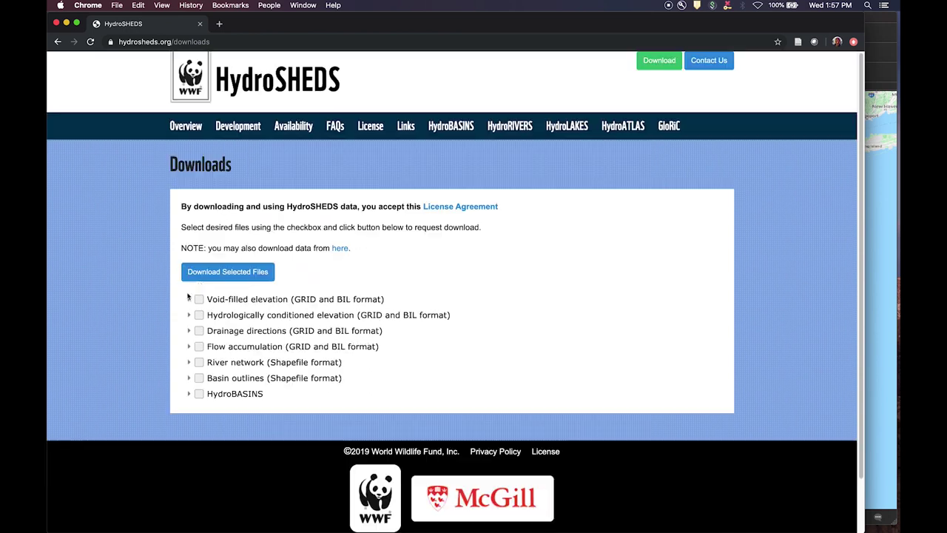
left_click(190, 333)
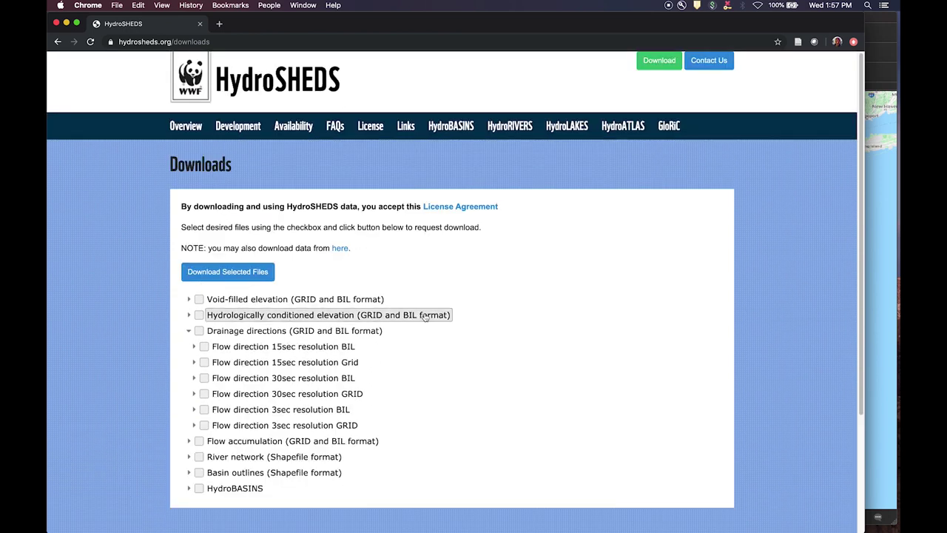
scroll(425, 319, "down", 1)
scroll(425, 319, "down", 1)
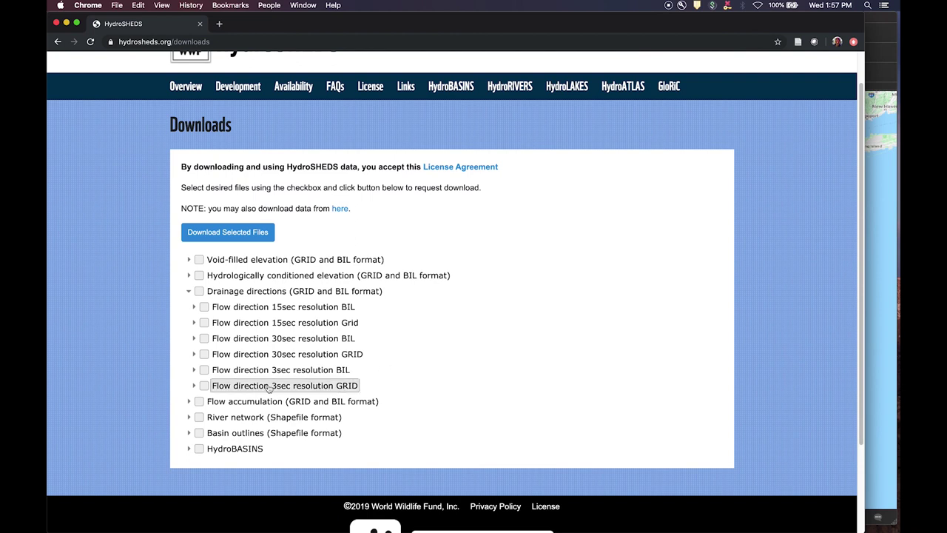
- Expand the 3sec flow direction GRID North America tiles and scroll down to the n35 rows
left_click(194, 385)
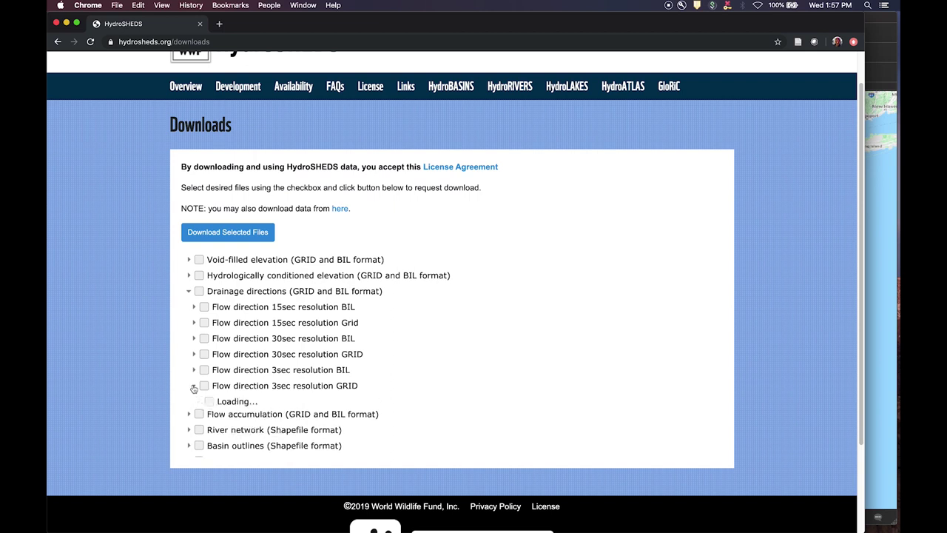
scroll(222, 370, "up", 1)
scroll(237, 363, "down", 3)
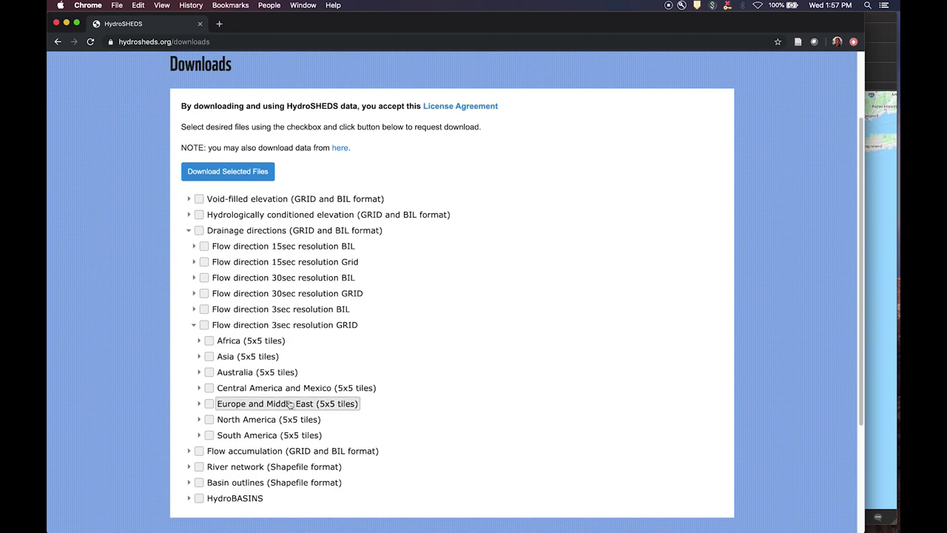
left_click(198, 420)
scroll(330, 349, "up", 3)
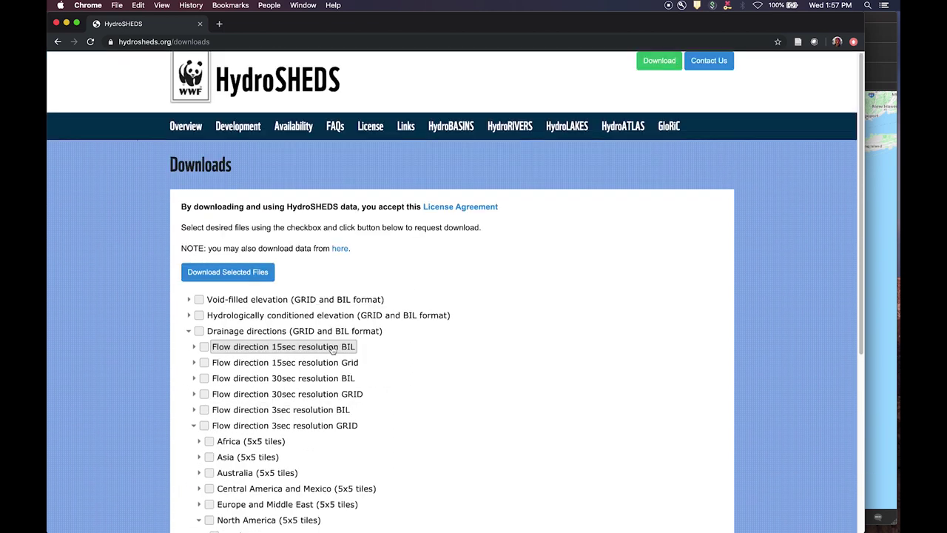
scroll(332, 350, "down", 3)
scroll(444, 368, "down", 3)
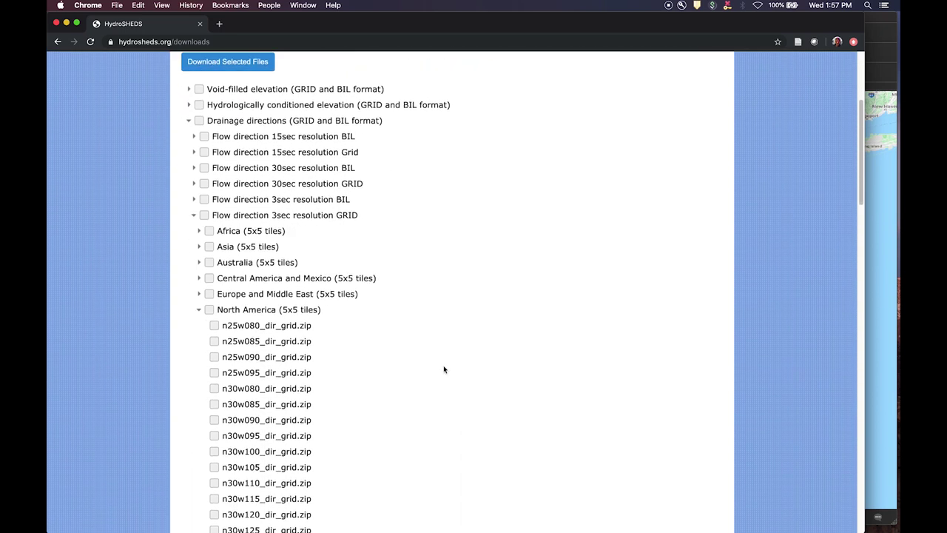
scroll(444, 369, "down", 3)
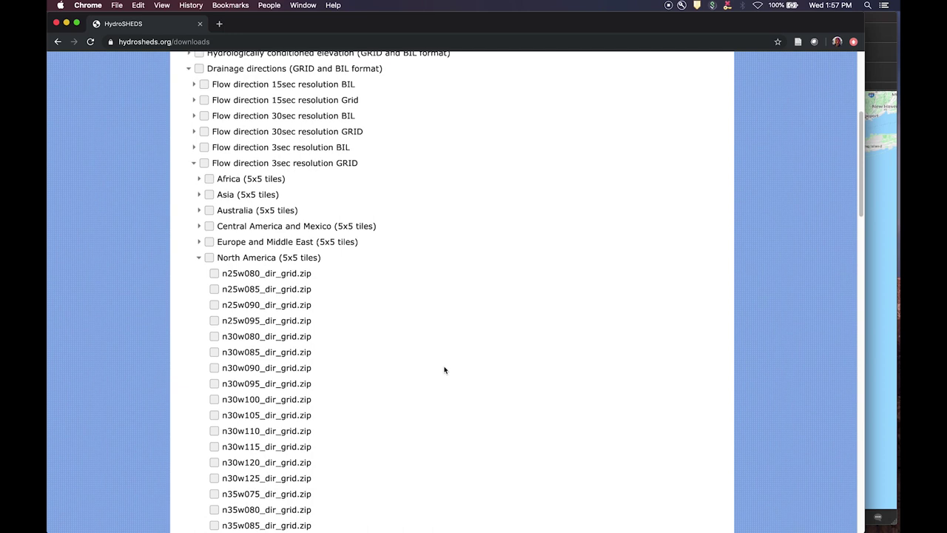
scroll(444, 370, "down", 3)
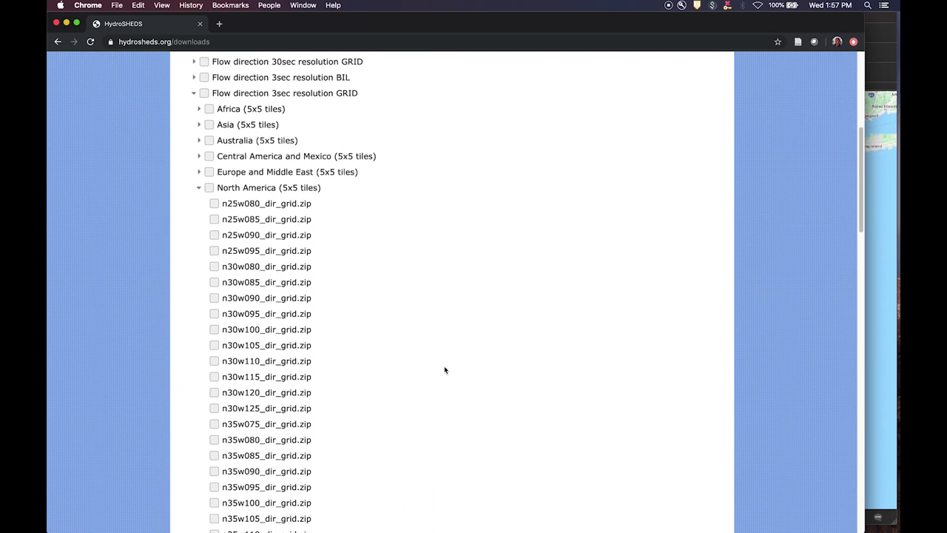
scroll(445, 370, "down", 1)
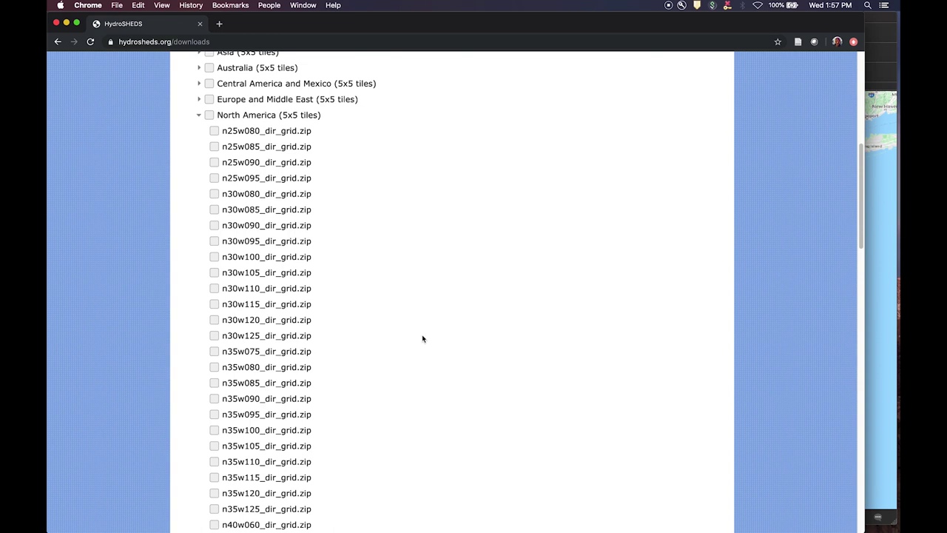
scroll(423, 339, "down", 1)
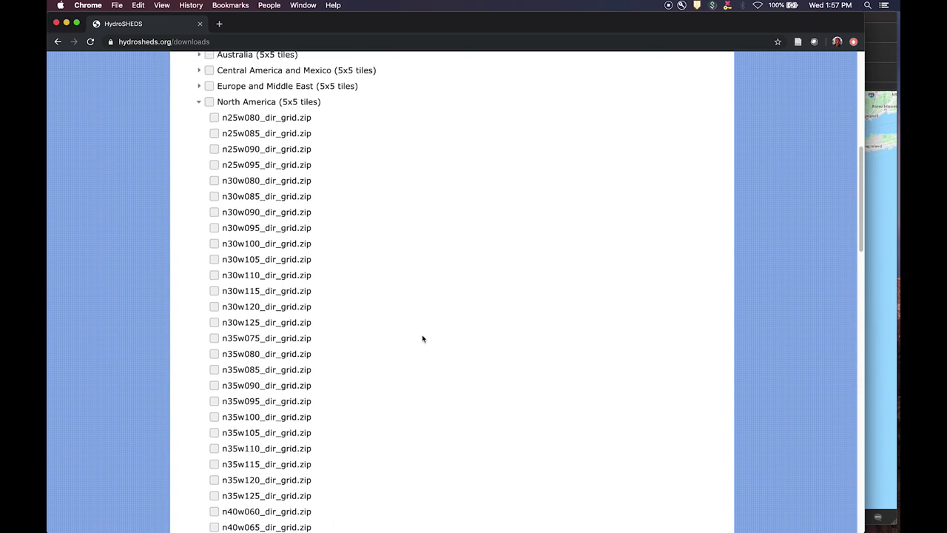
- Select the n35w080 and n40w080 tiles, then scroll back up to Download Selected Files
left_click(215, 356)
scroll(251, 444, "down", 1)
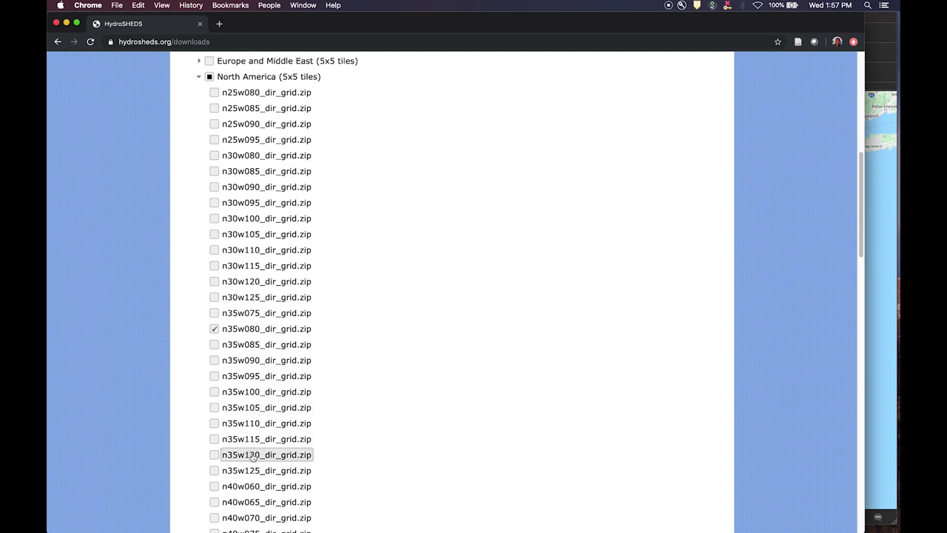
scroll(253, 459, "down", 2)
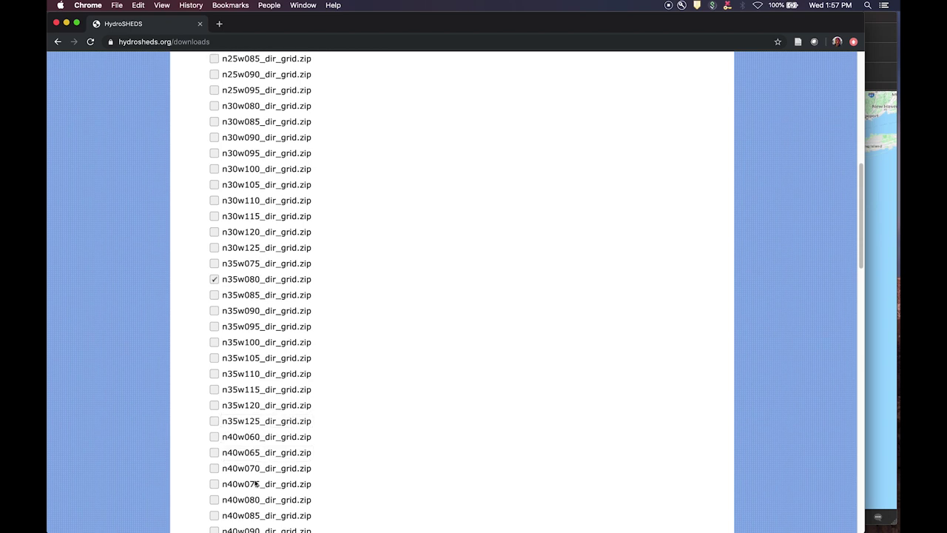
left_click(214, 500)
scroll(429, 419, "down", 1)
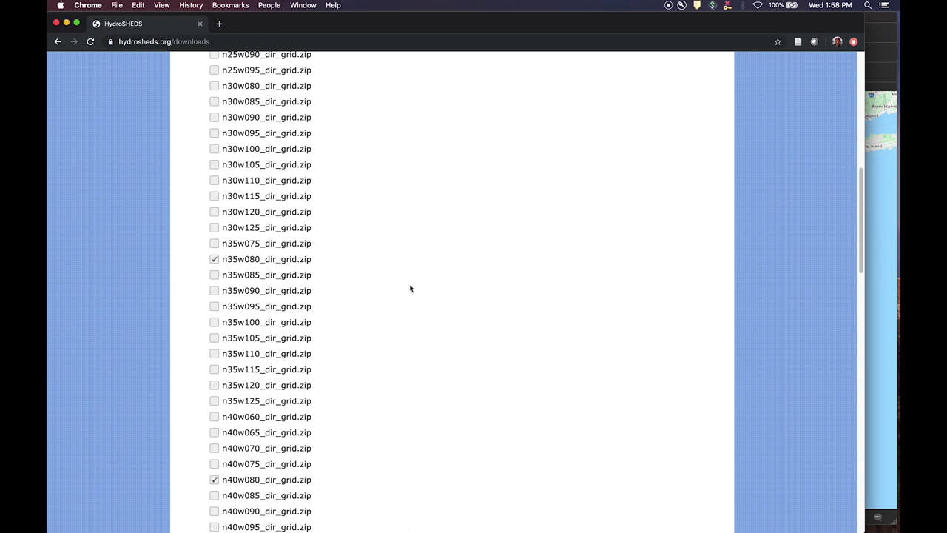
scroll(396, 309, "up", 1)
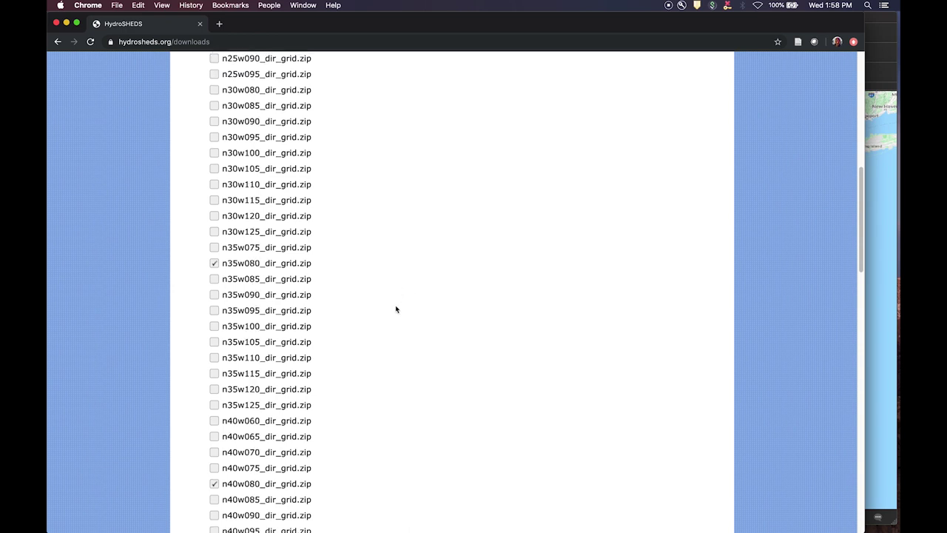
scroll(396, 309, "up", 5)
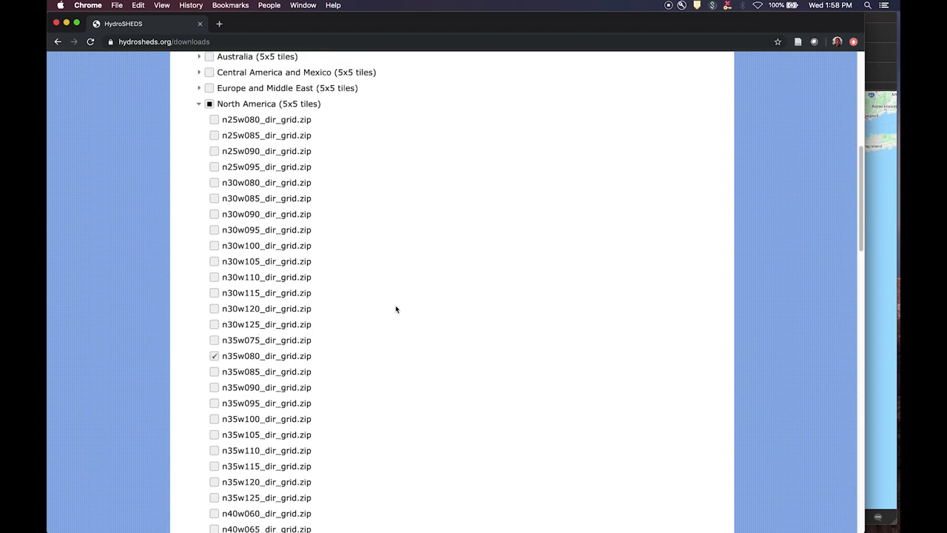
scroll(396, 310, "up", 5)
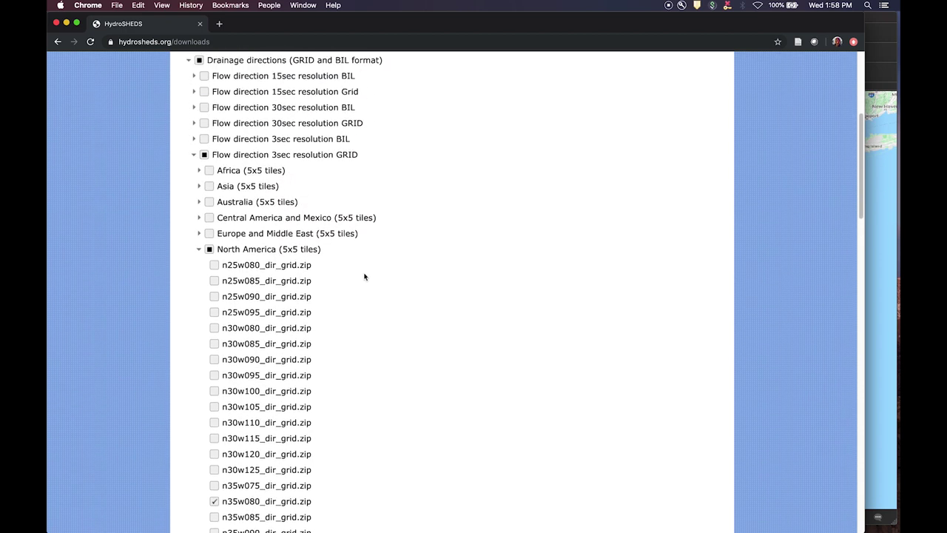
scroll(405, 302, "up", 7)
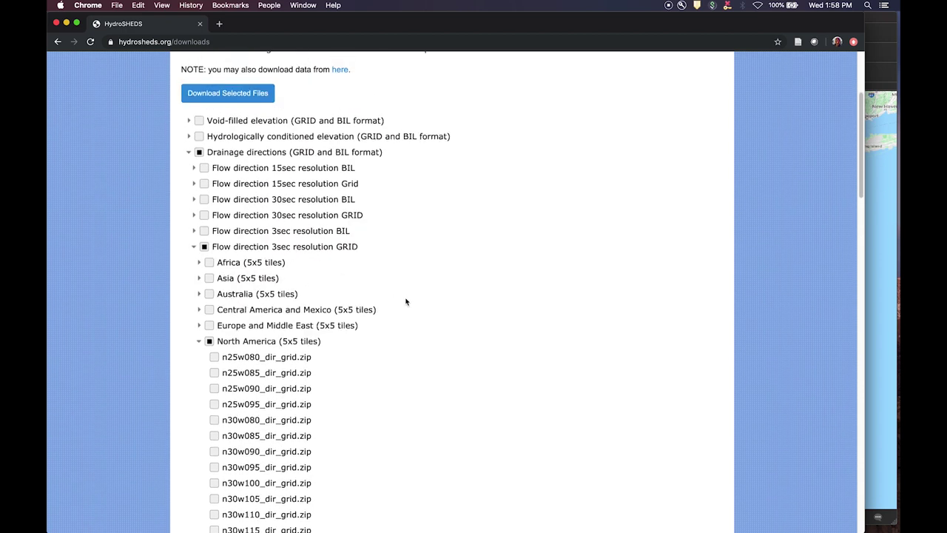
- Open the download request for the two tiles (22.18 MB), close it unsent, and hide the browser
left_click(228, 181)
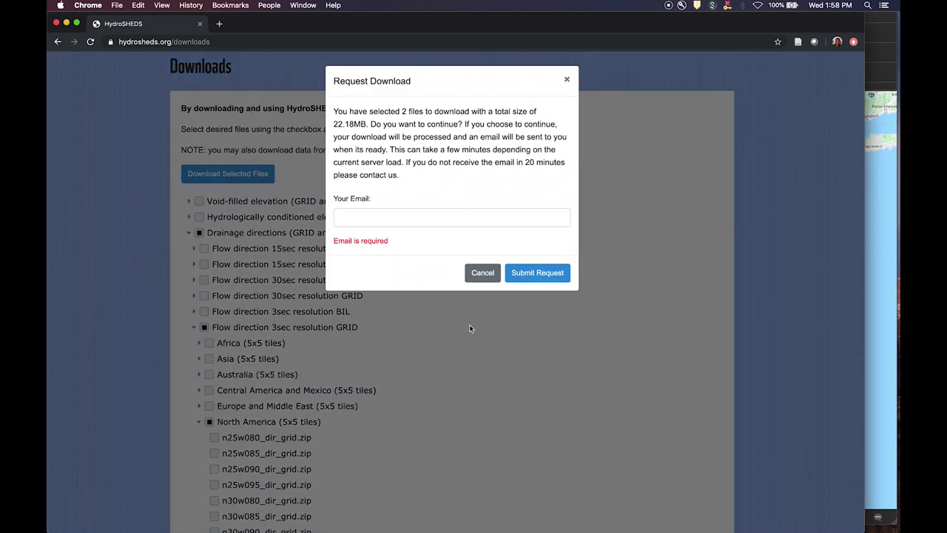
left_click(404, 219)
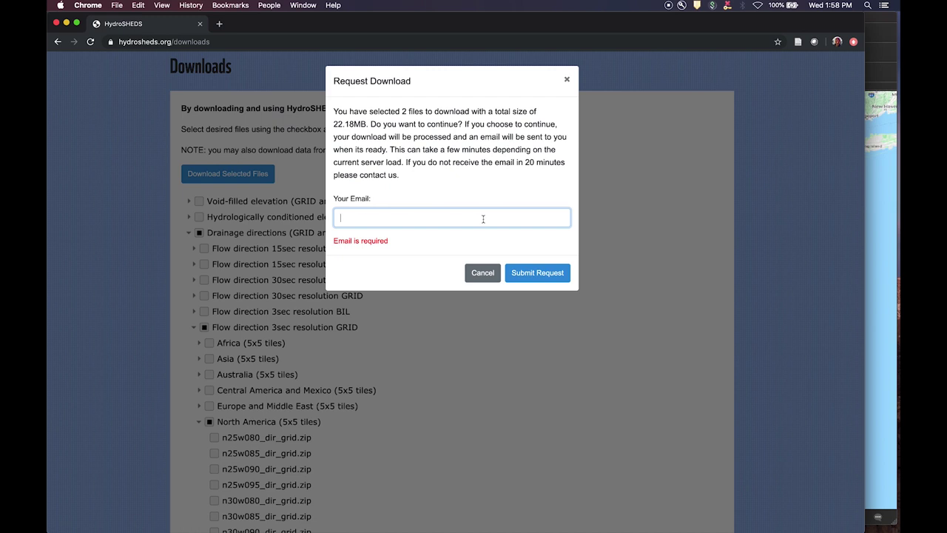
left_click(567, 81)
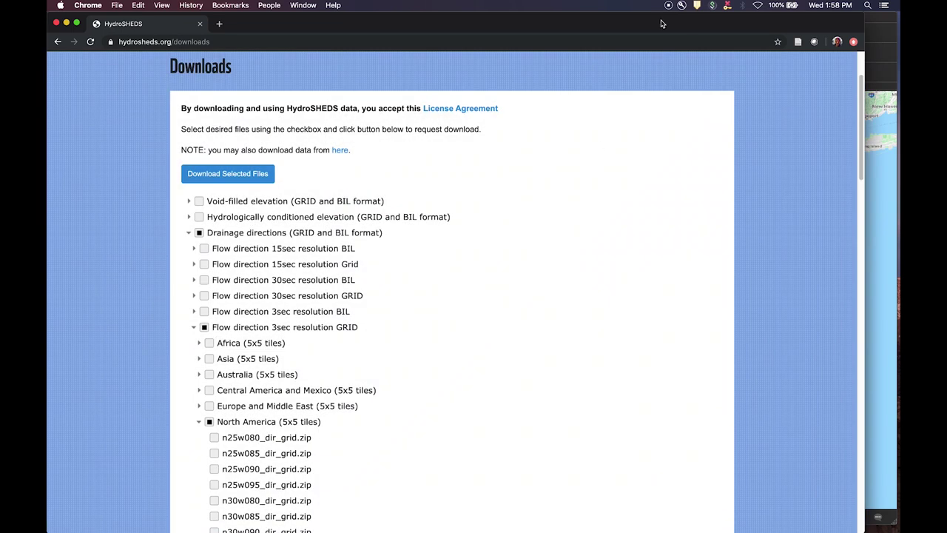
key("super+w")
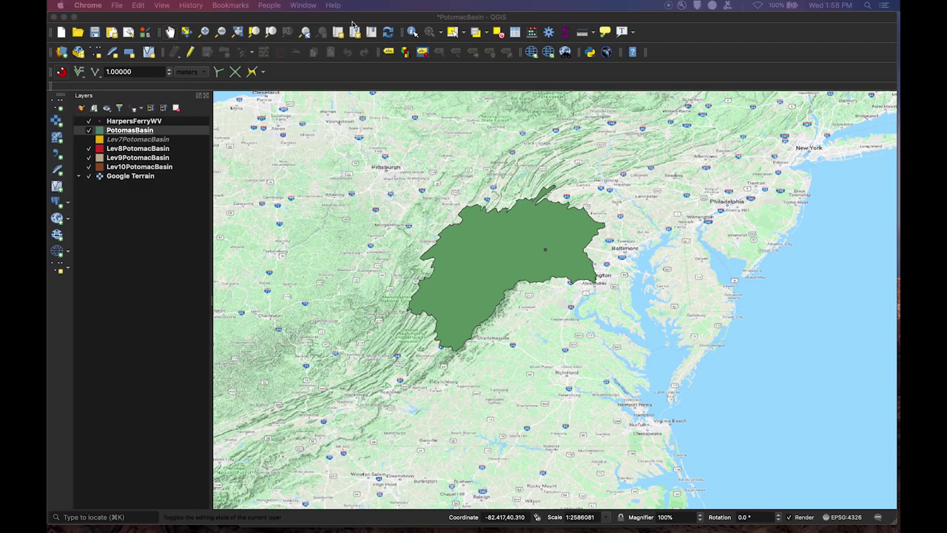
- Bring QGIS forward and save the PotomacBasin project
left_click(352, 19)
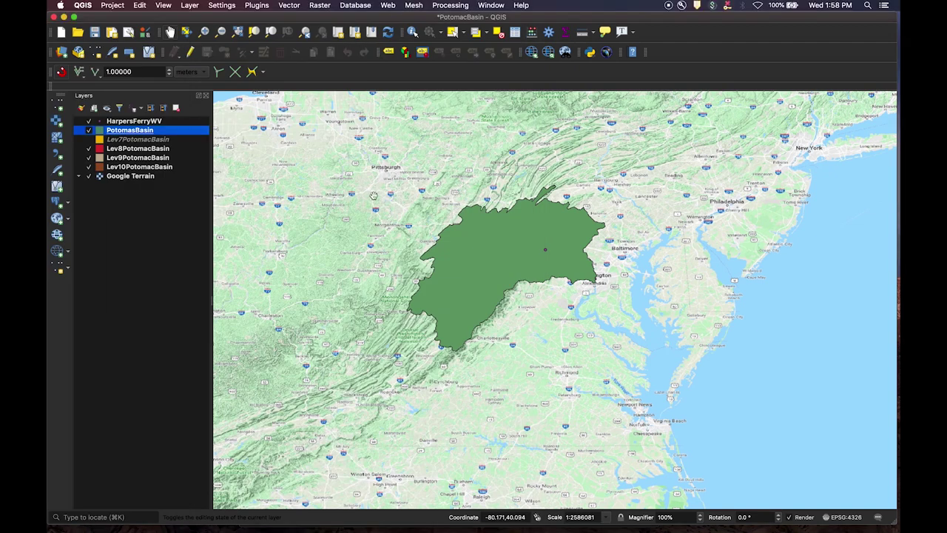
left_click(95, 34)
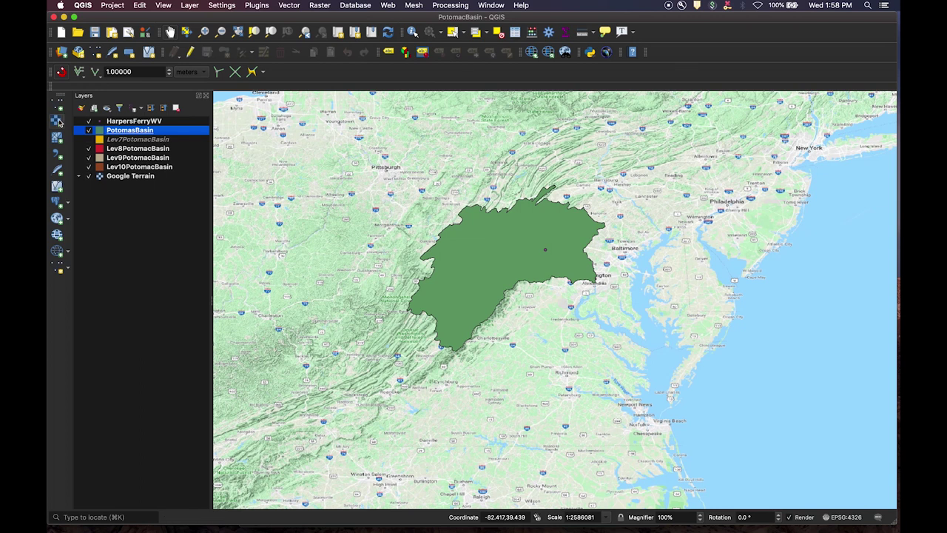
- Start a raster layer in the Data Source Manager and browse into the PotomacBasin folder
left_click(58, 121)
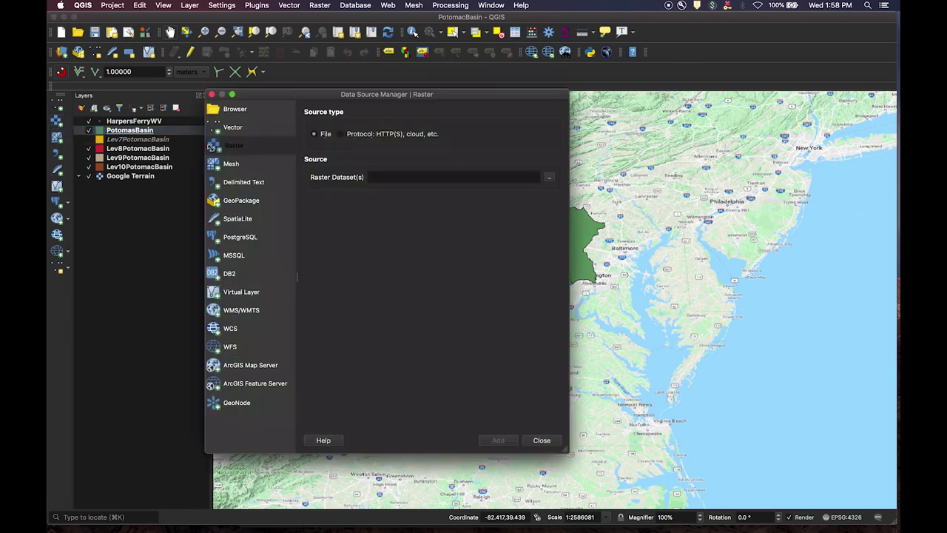
left_click_drag(349, 97, 377, 97)
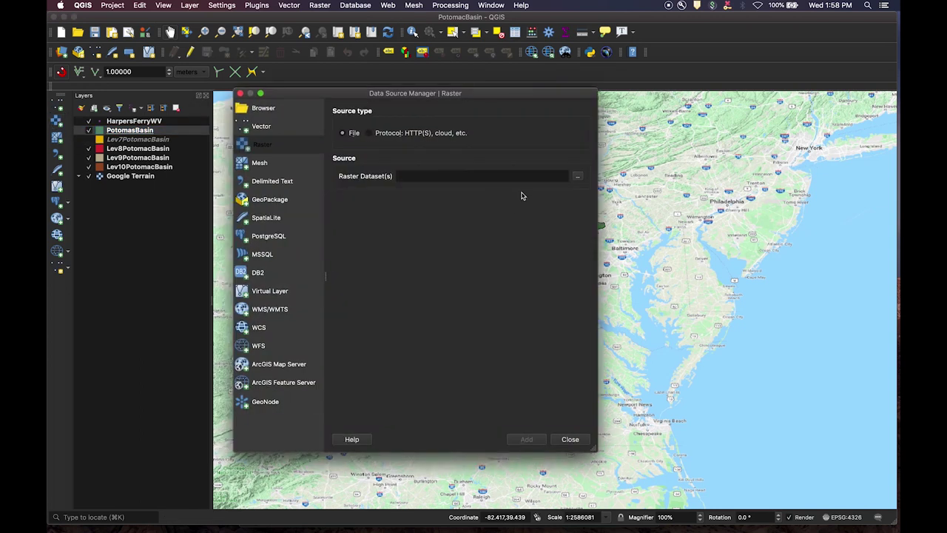
left_click(577, 179)
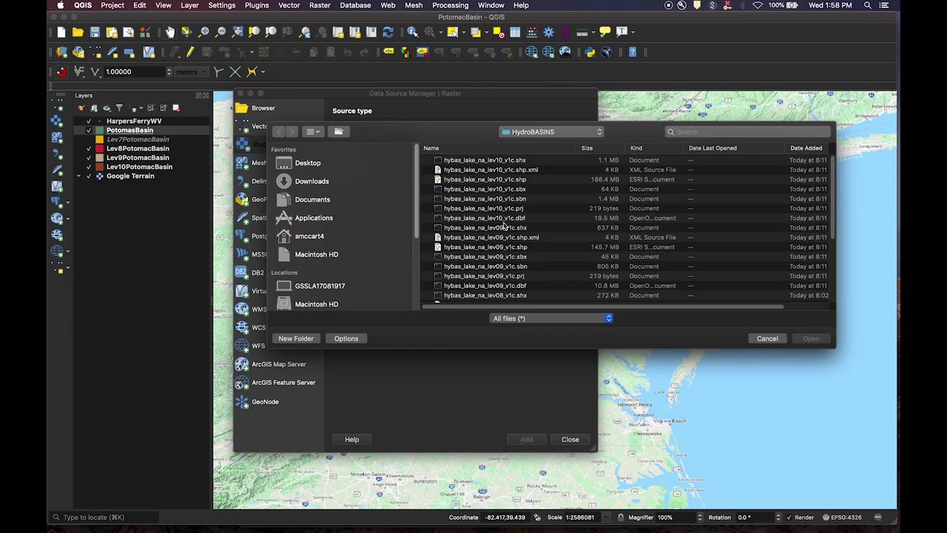
left_click(543, 137)
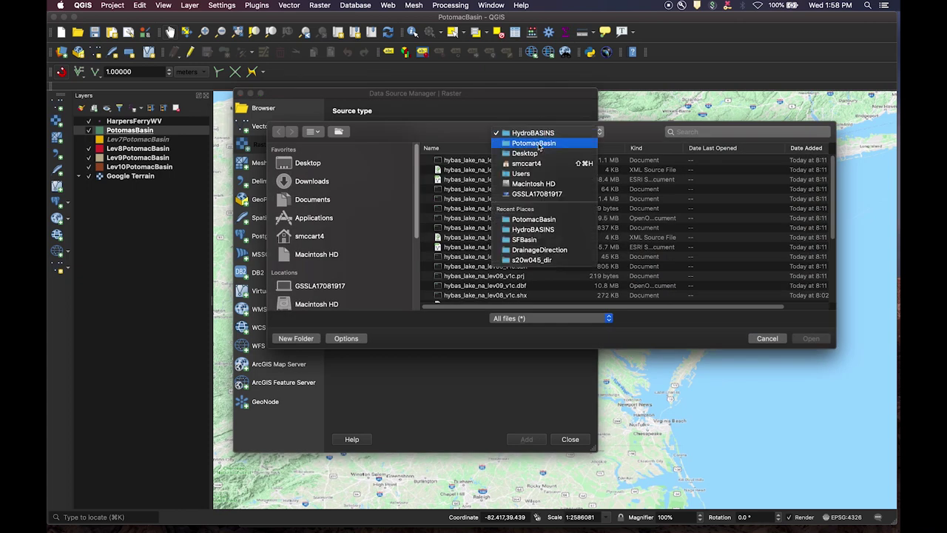
left_click(539, 144)
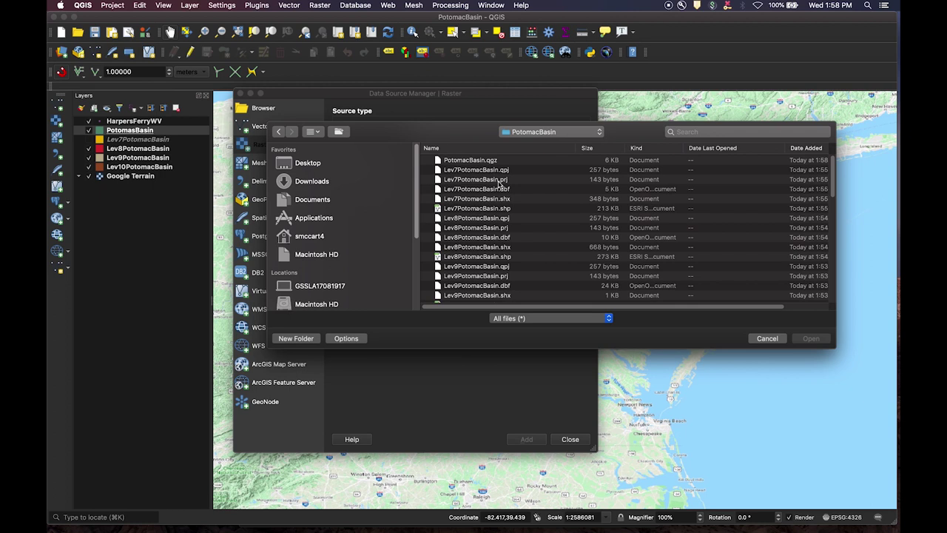
scroll(510, 189, "down", 10)
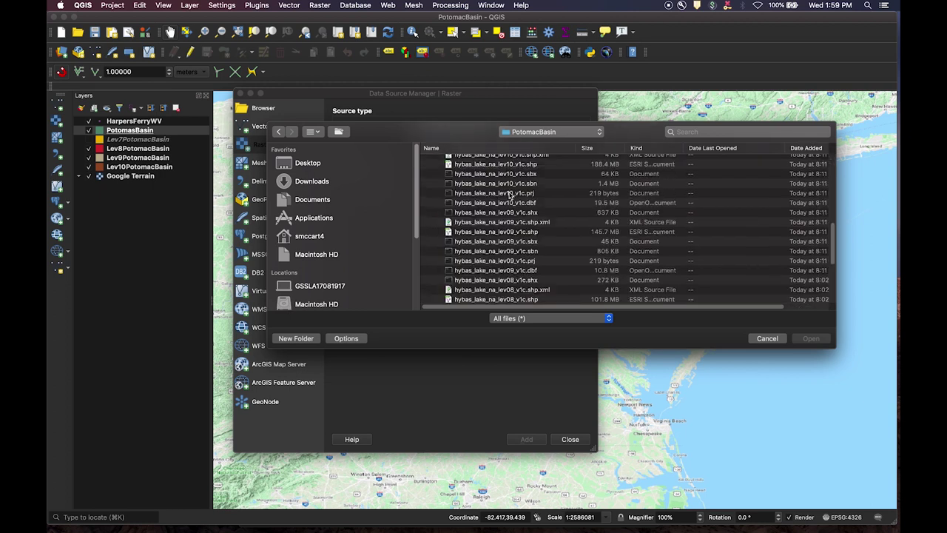
scroll(510, 194, "down", 3)
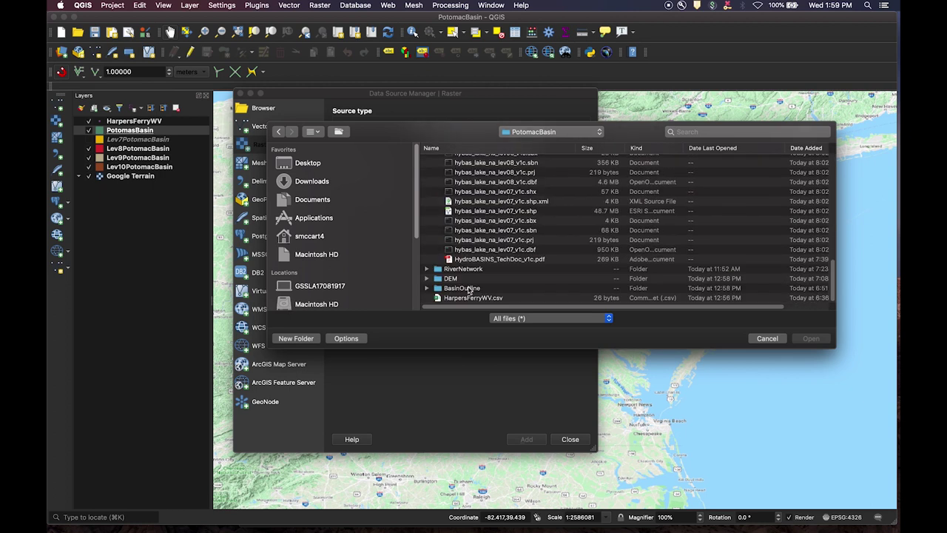
scroll(462, 285, "up", 5)
scroll(469, 268, "up", 3)
- Add DrainageDirection/n35w080_dir/prj.adf to the map as a raster layer
left_click(427, 259)
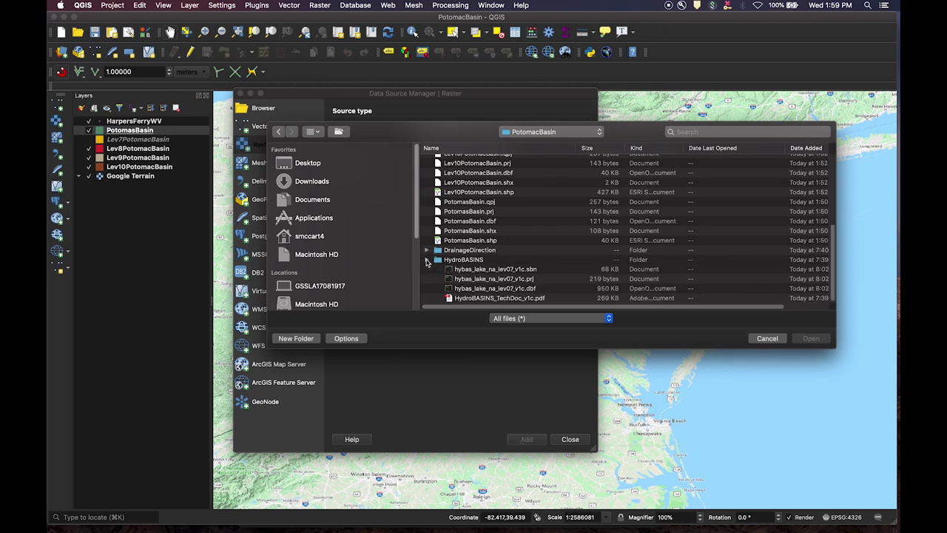
left_click(427, 252)
scroll(462, 237, "down", 2)
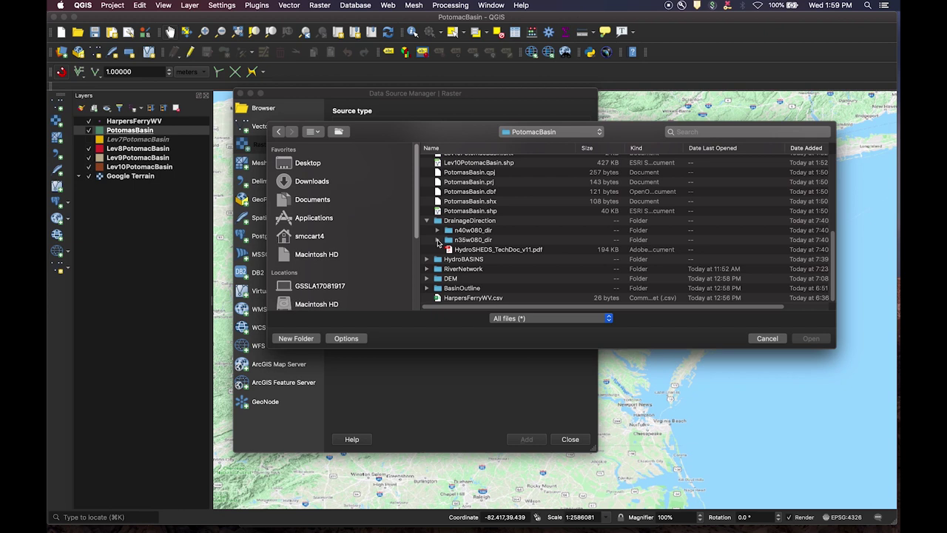
left_click(438, 240)
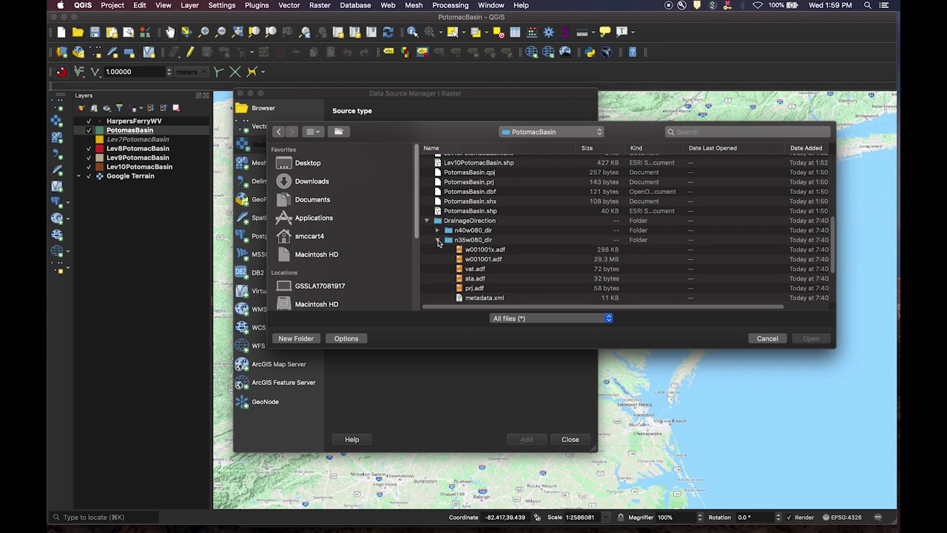
scroll(452, 252, "down", 2)
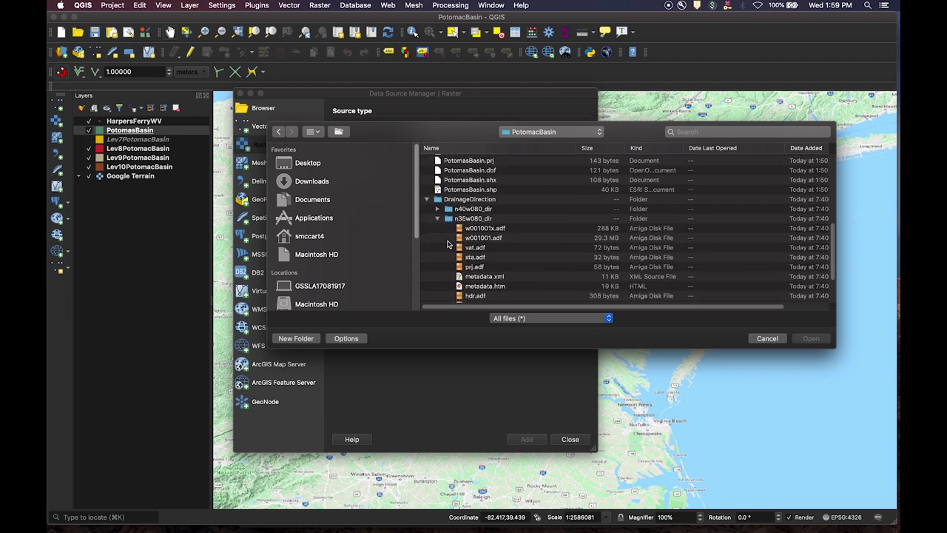
left_click(473, 266)
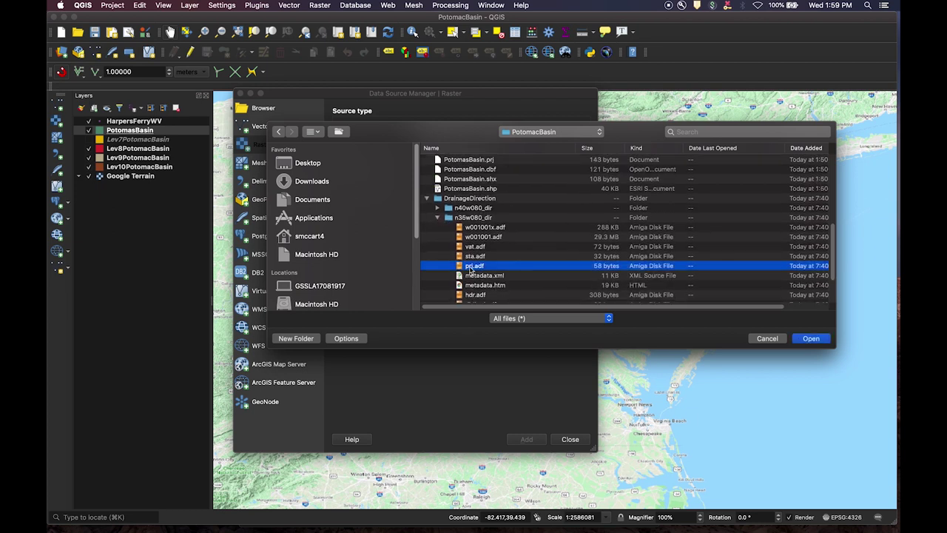
left_click(811, 338)
left_click(527, 439)
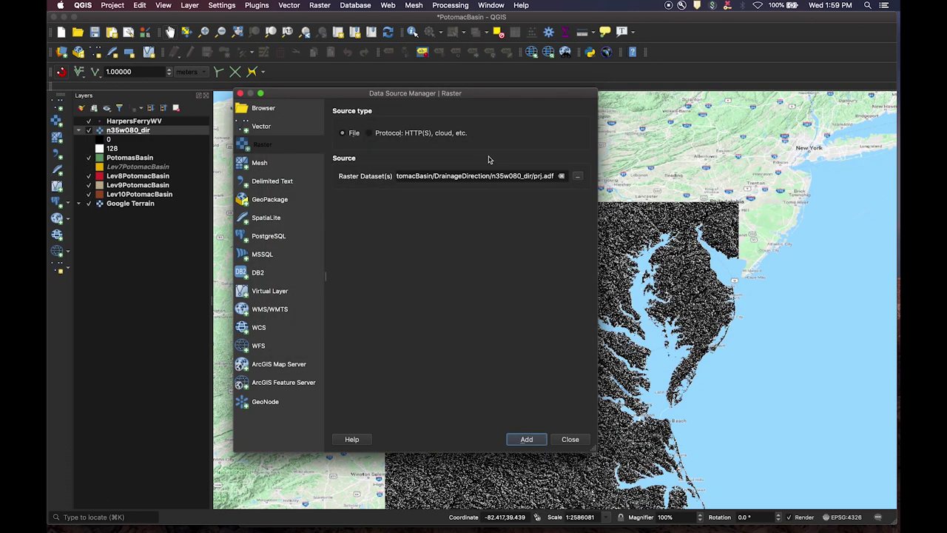
- Add DrainageDirection/n40w080_dir/prj.adf as a second raster and close the Data Source Manager
mouse_move(441, 94)
left_mouse_down()
mouse_move(269, 111)
mouse_move(303, 134)
left_mouse_up()
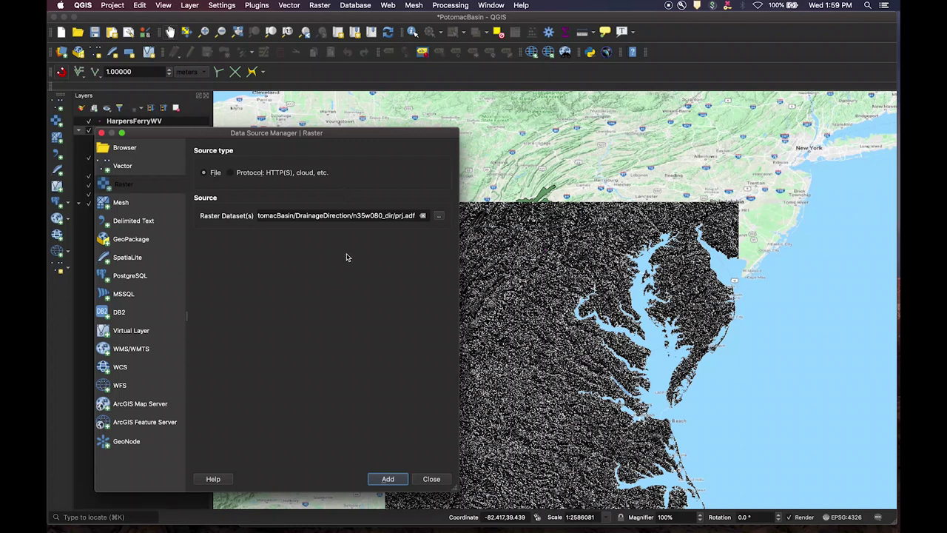
left_click(422, 216)
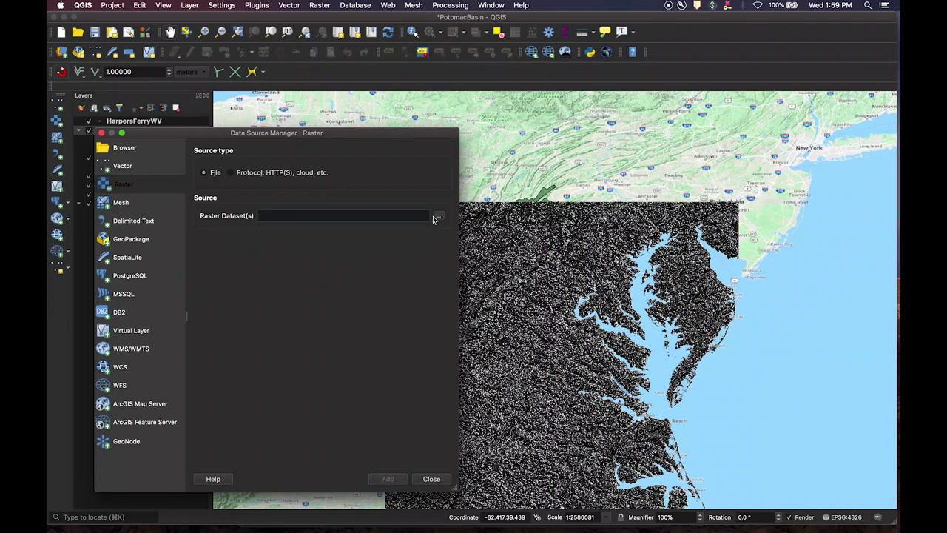
left_click(436, 218)
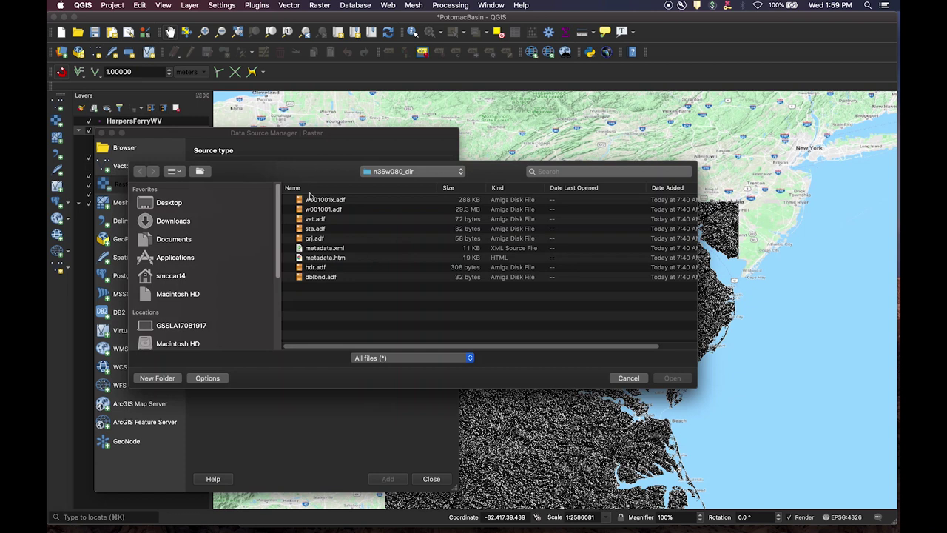
left_click(429, 172)
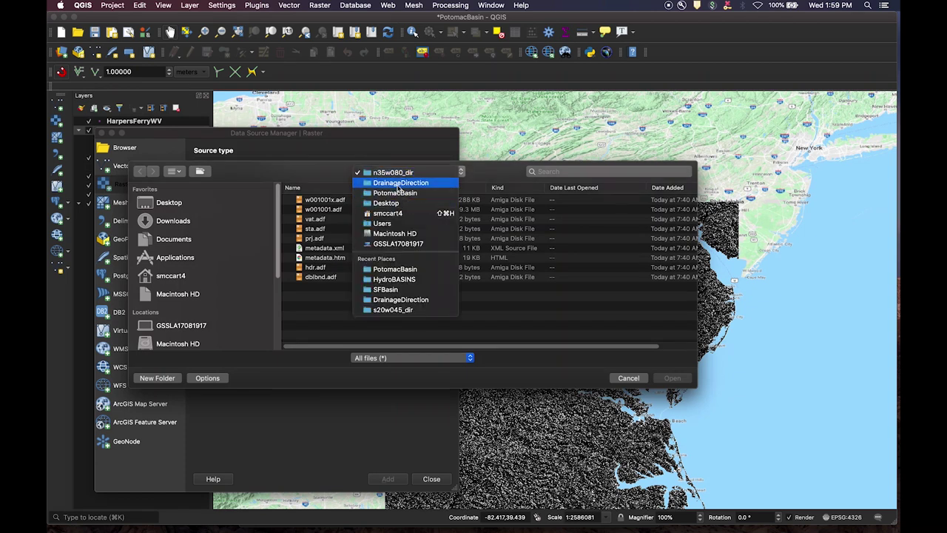
left_click(399, 183)
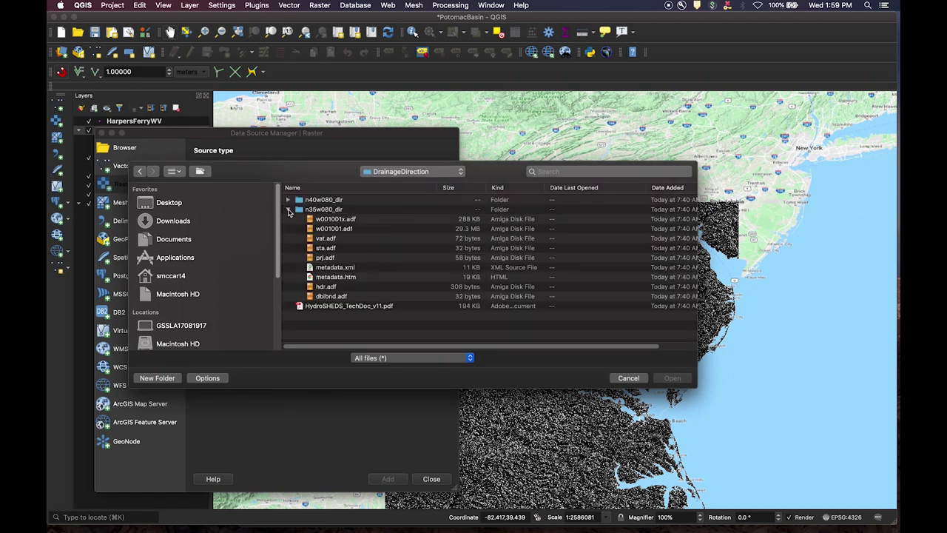
left_click(288, 201)
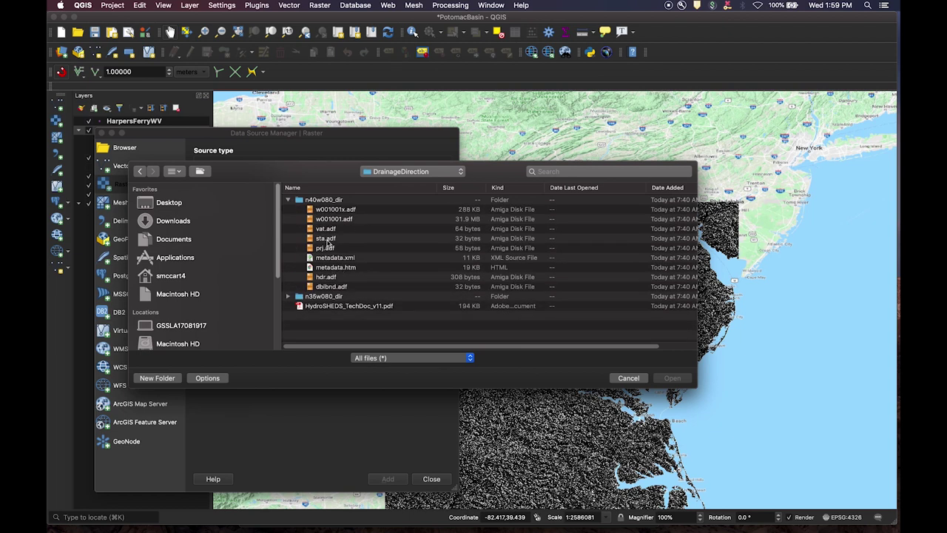
double_click(325, 249)
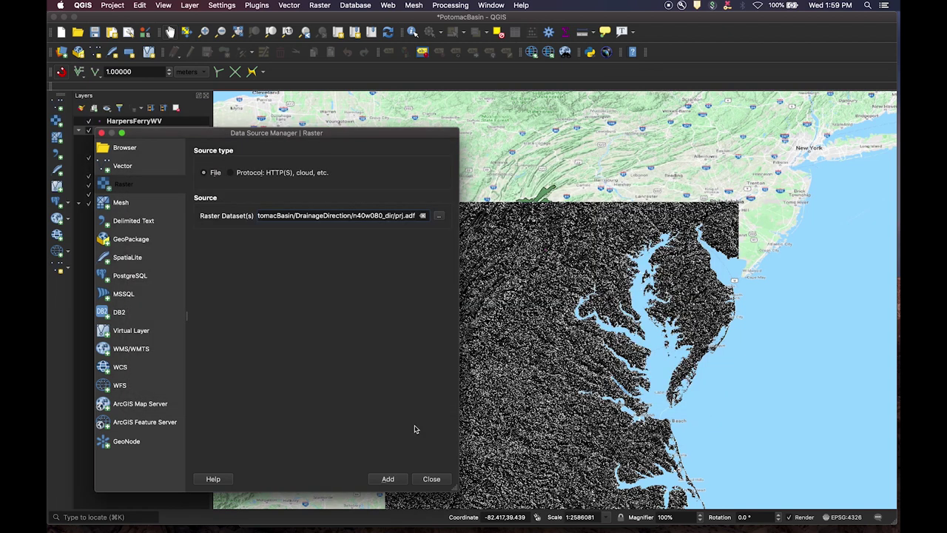
left_click(387, 480)
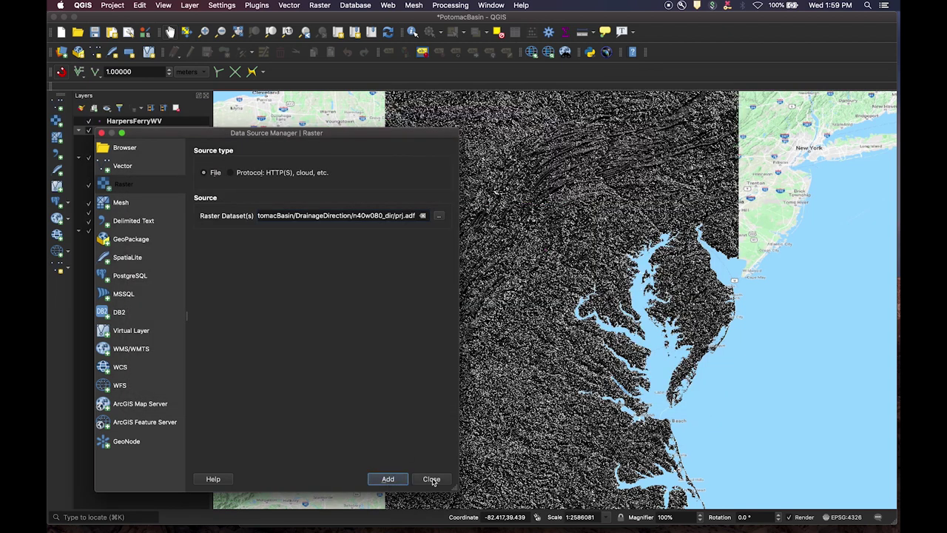
left_click(432, 480)
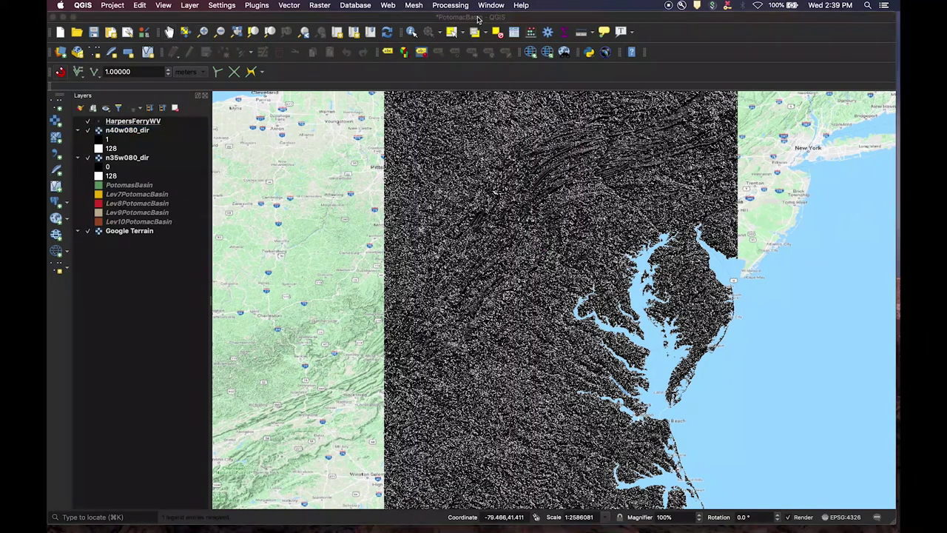
- Open Raster > Miscellaneous > Merge and set n35w080_dir and n40w080_dir as input layers
left_click(479, 18)
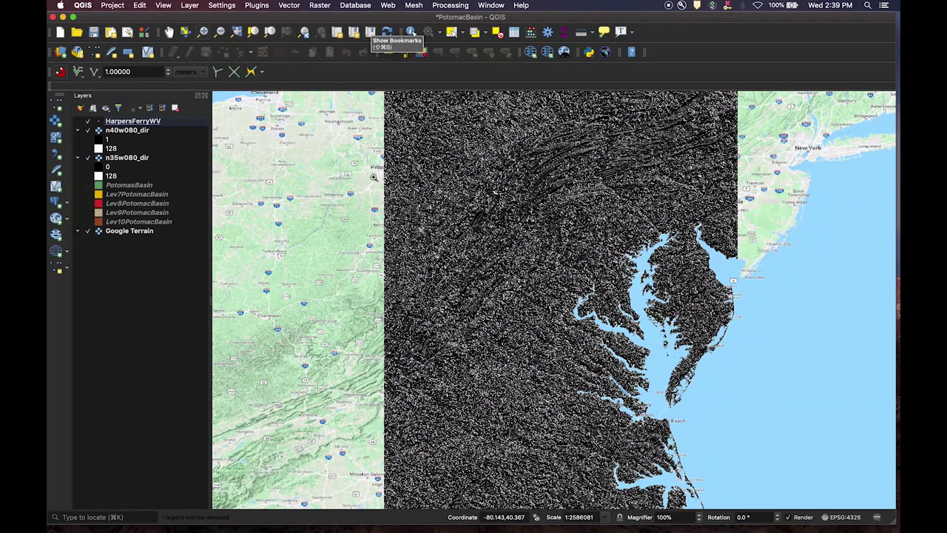
left_click(320, 6)
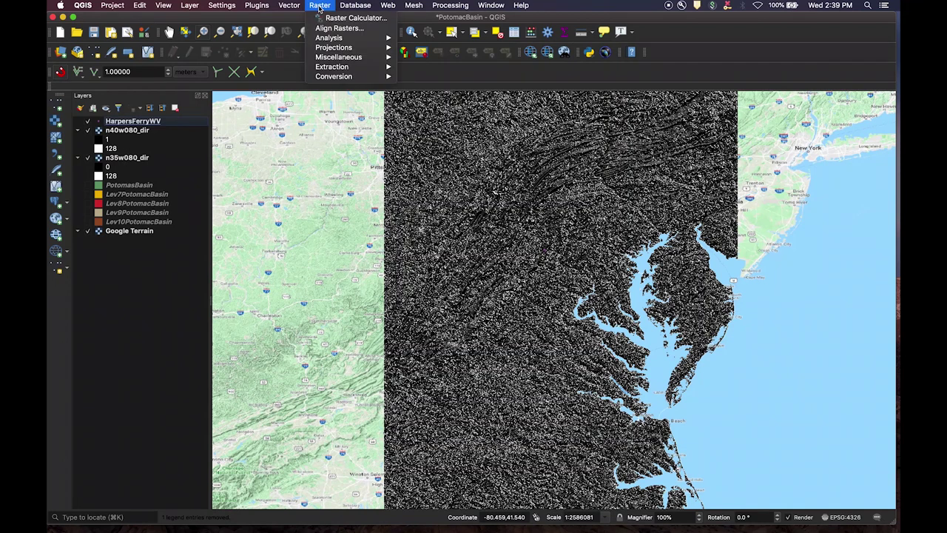
mouse_move(326, 43)
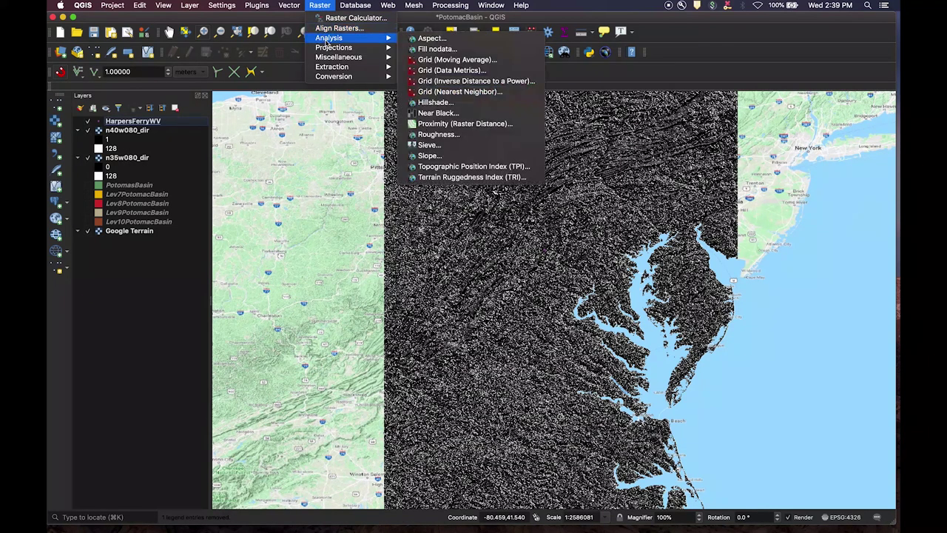
mouse_move(331, 79)
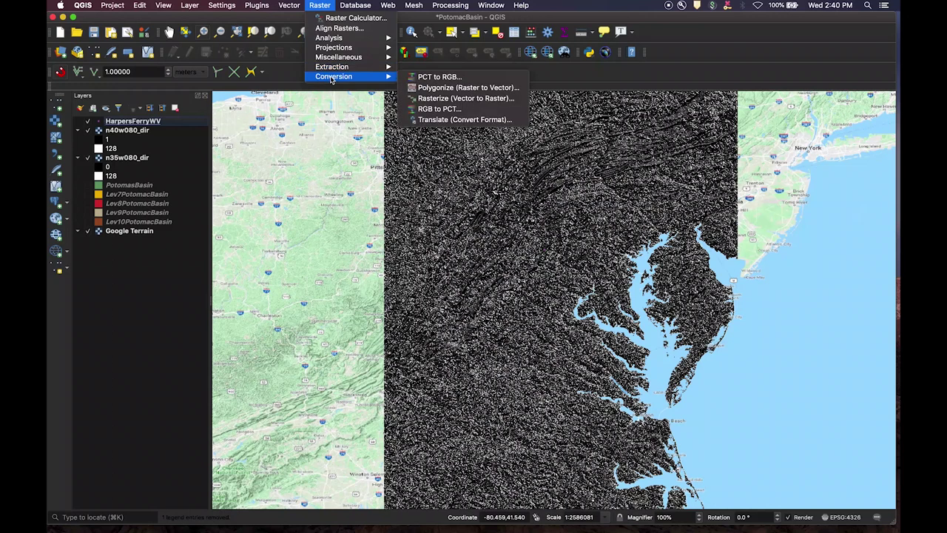
mouse_move(333, 59)
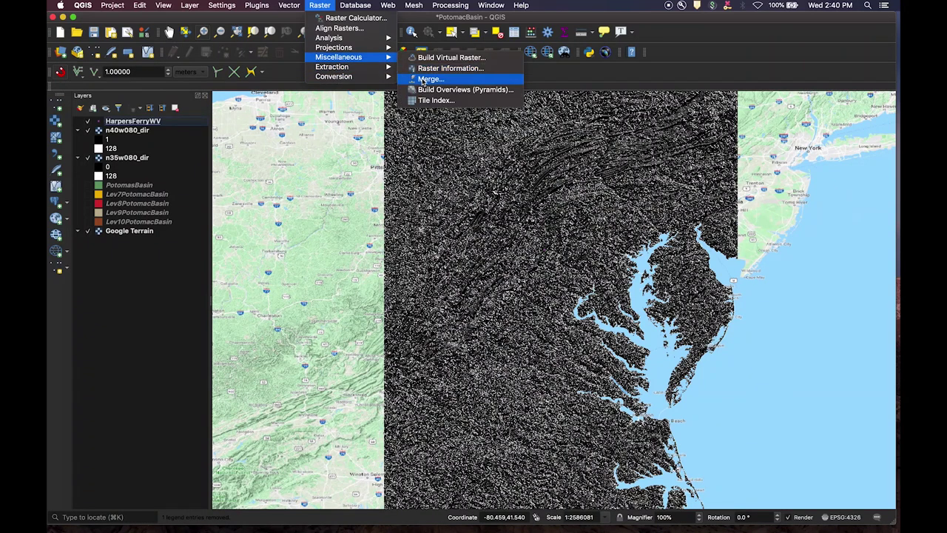
left_click(429, 80)
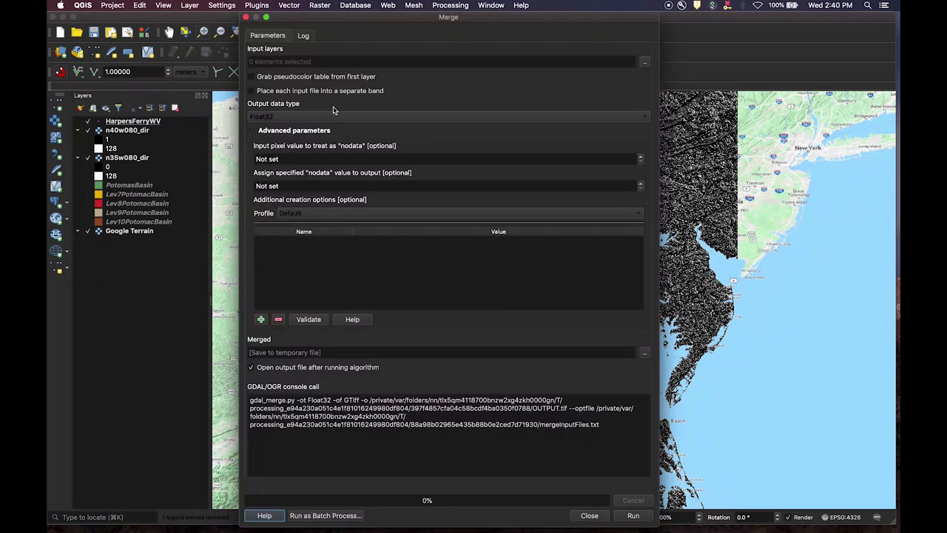
left_click(645, 62)
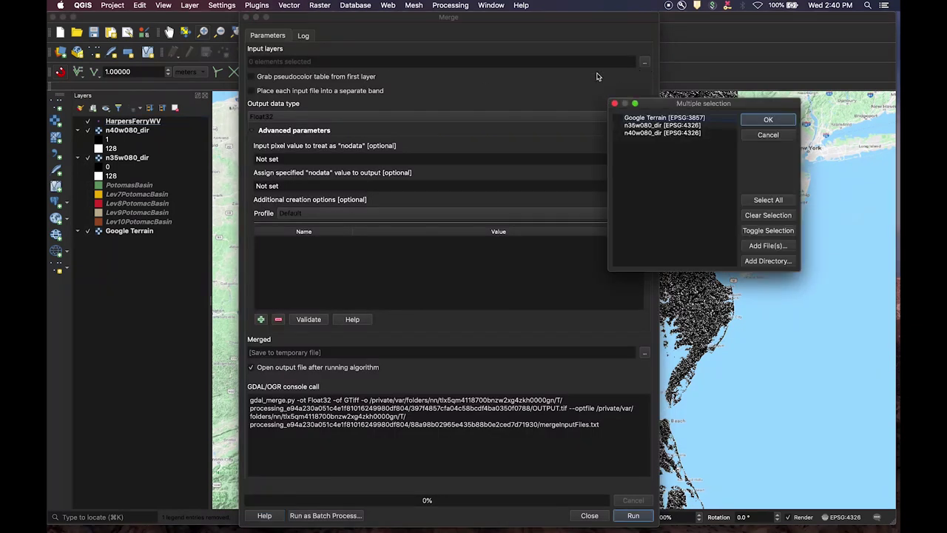
left_click(618, 125)
left_click(618, 134)
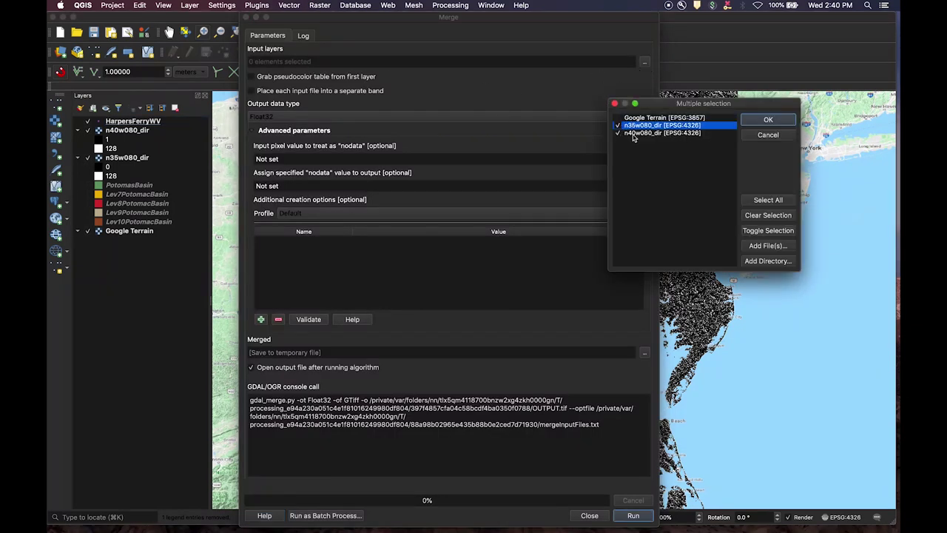
left_click(768, 120)
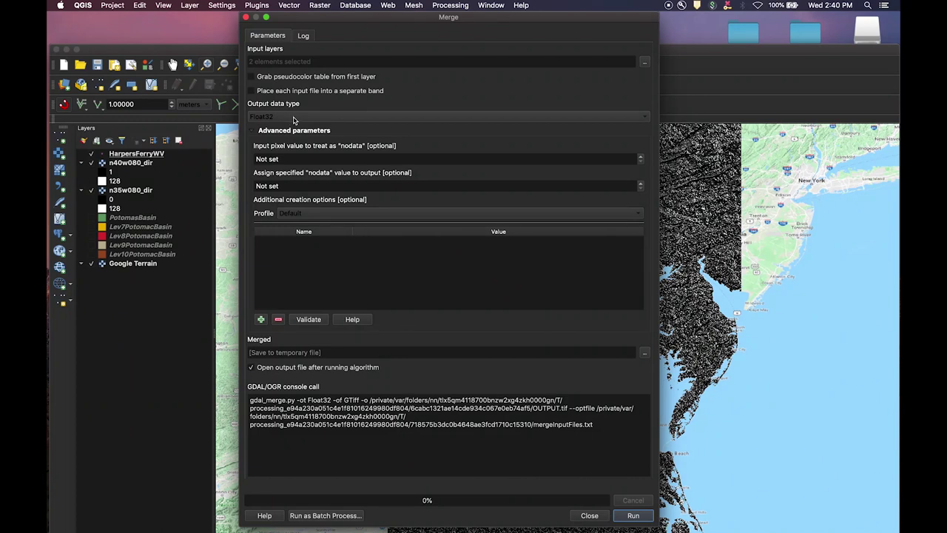
left_click(158, 131)
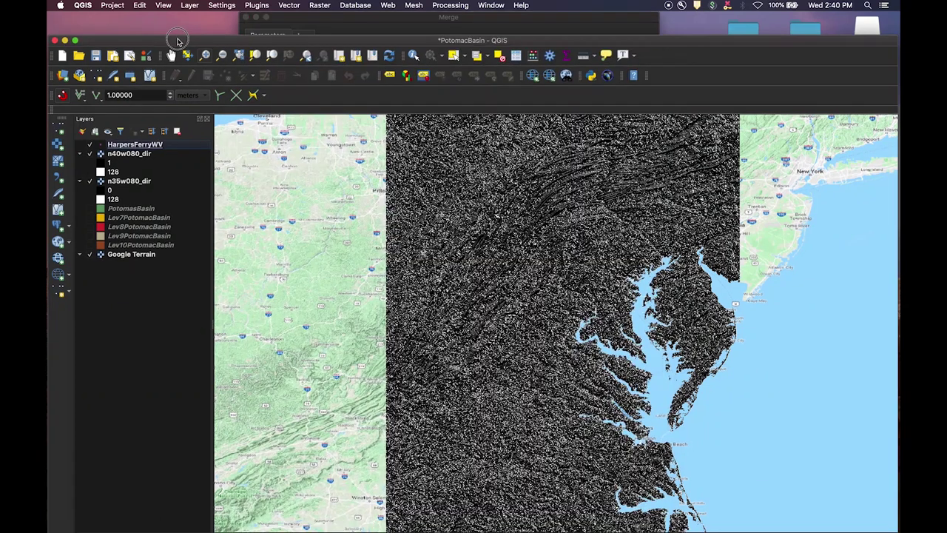
right_click(143, 147)
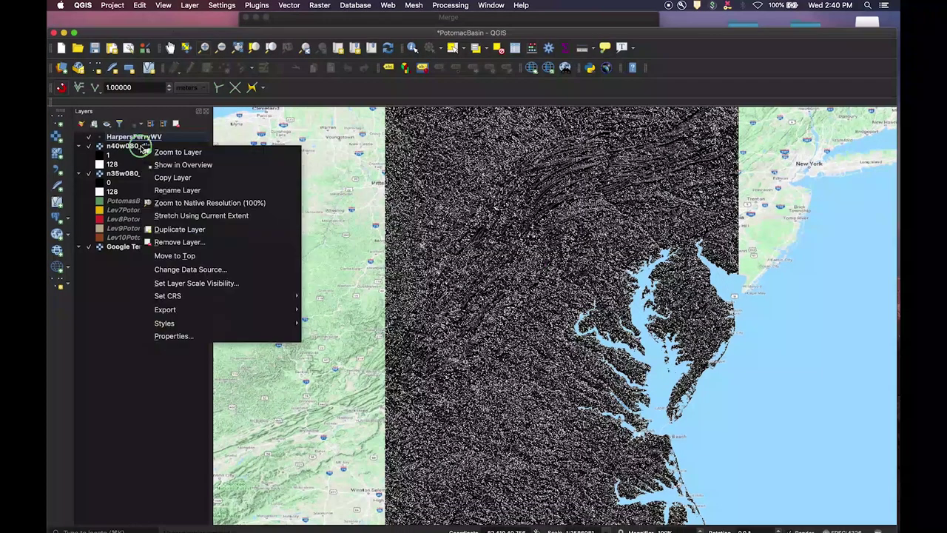
left_click(174, 337)
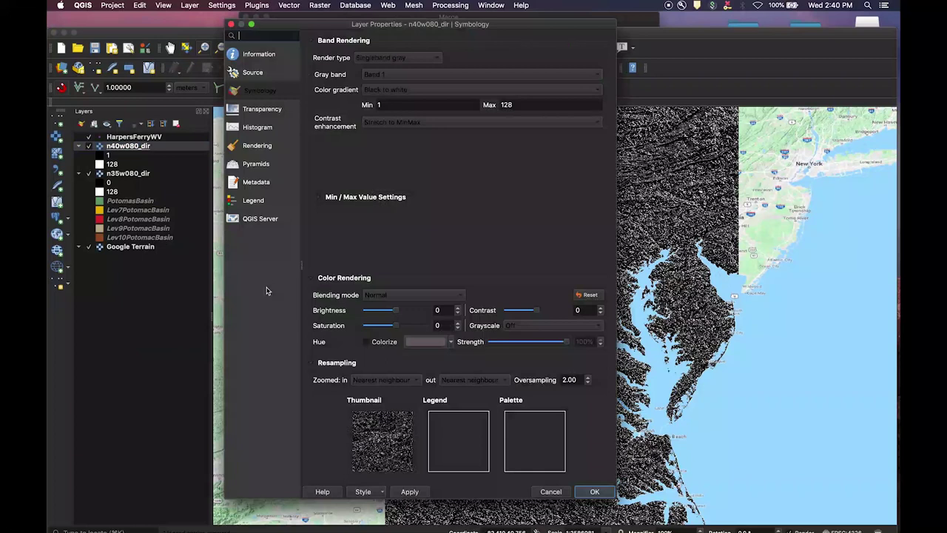
left_click(259, 56)
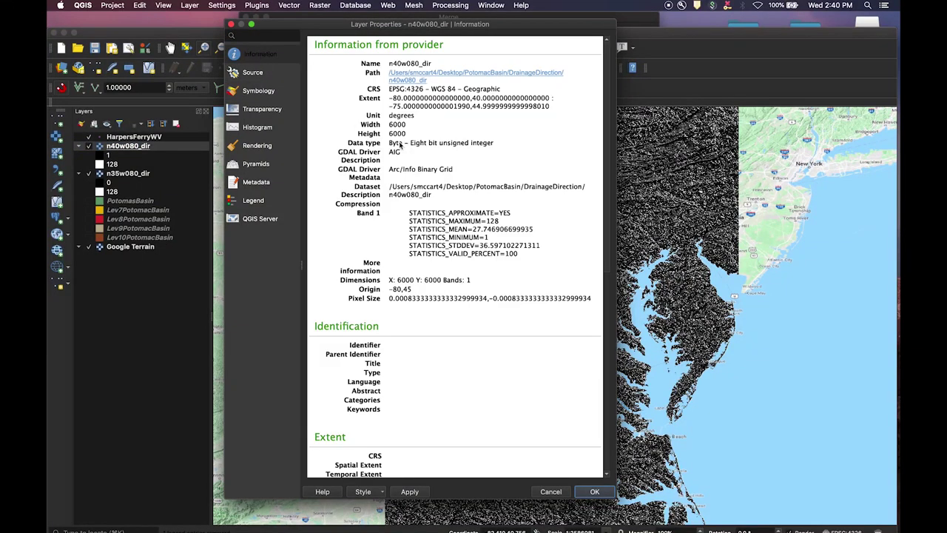
left_click(231, 24)
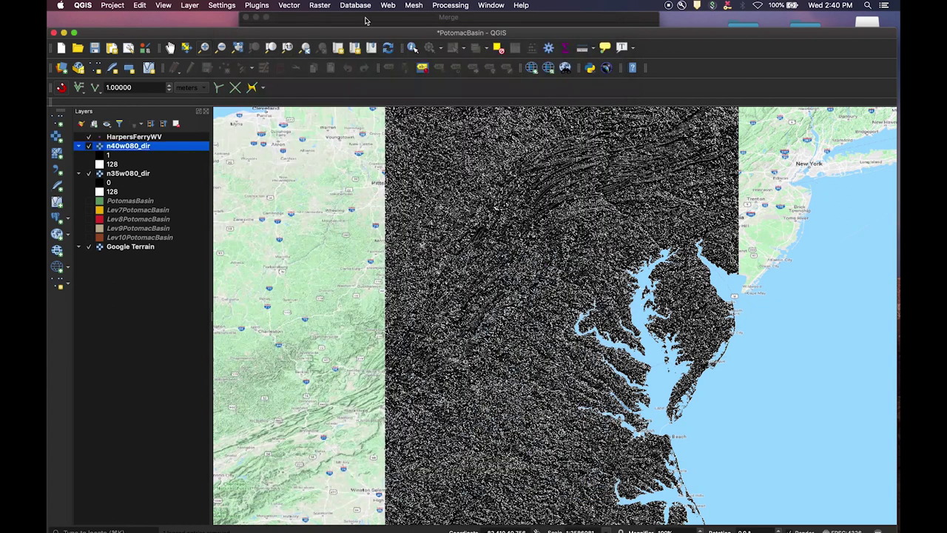
left_click(367, 20)
- Run Merge on the two flow direction tiles with Byte output type and -999 input nodata
left_click(302, 117)
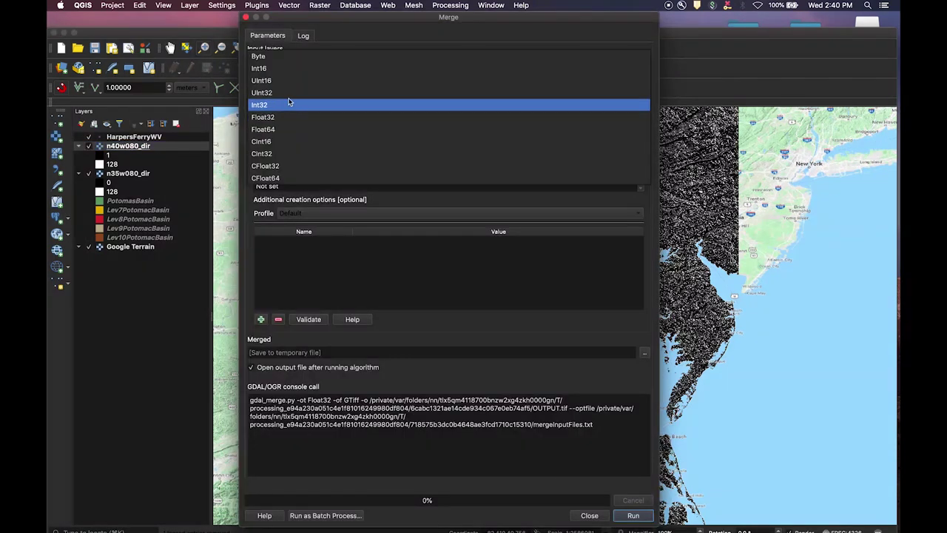
left_click(277, 59)
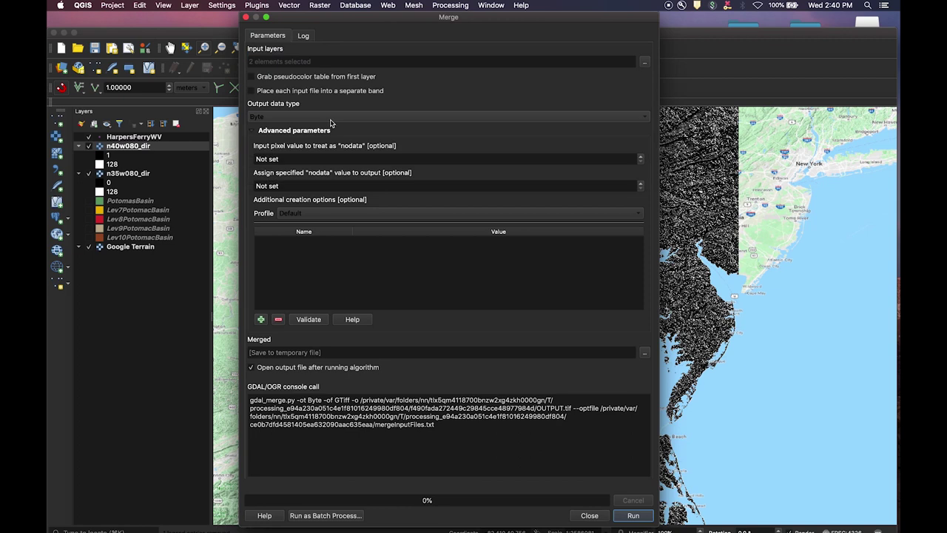
left_click(292, 159)
left_click_drag(292, 159, 251, 159)
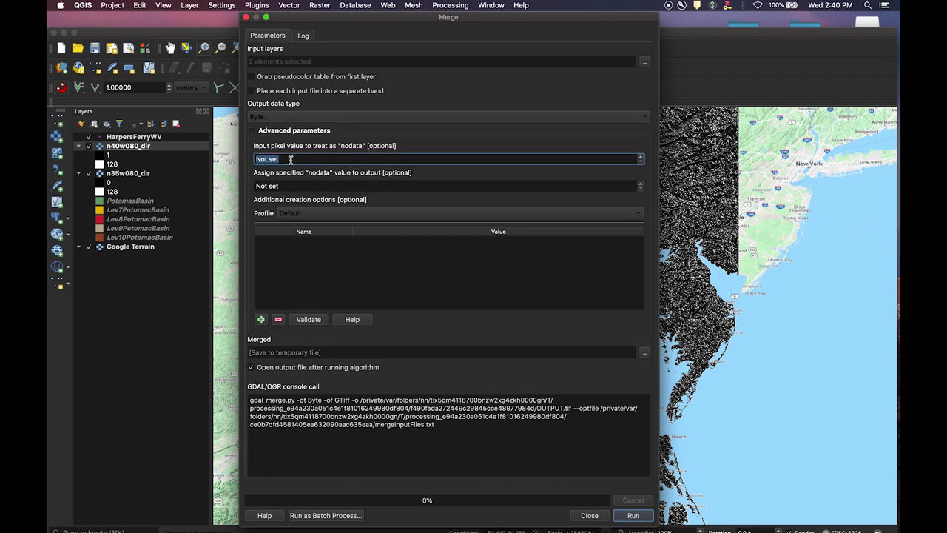
type("-999")
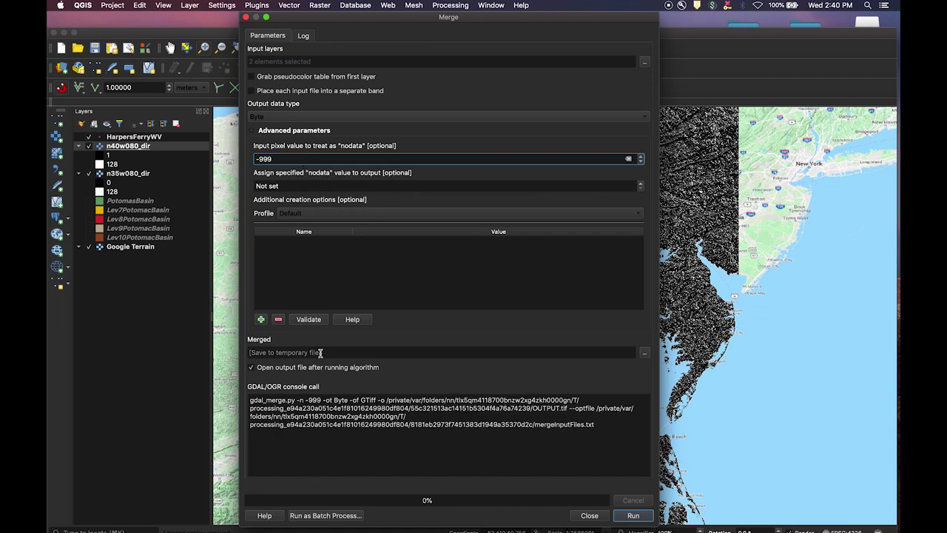
left_click(634, 516)
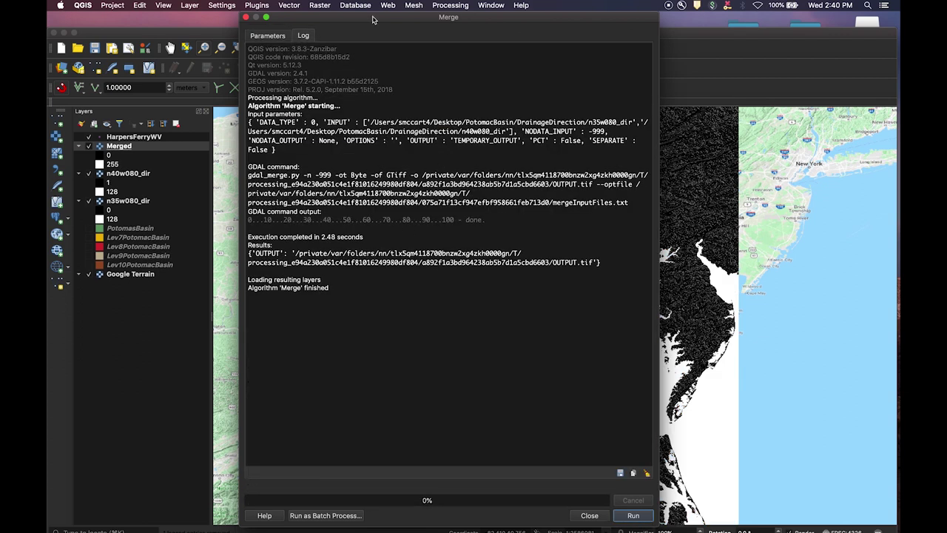
- Close the Merge window and hide the n40w080_dir and n35w080_dir source tiles
left_click(247, 17)
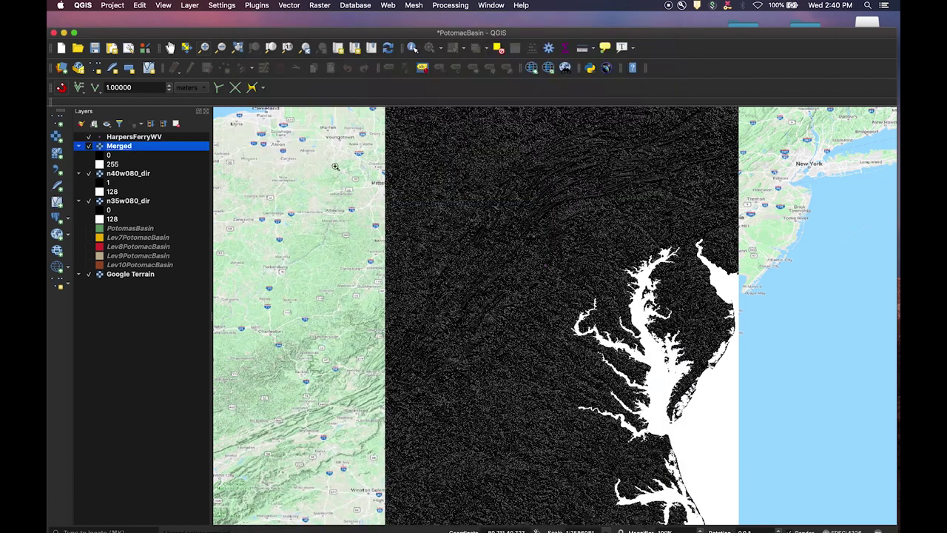
left_click(89, 174)
left_click(89, 201)
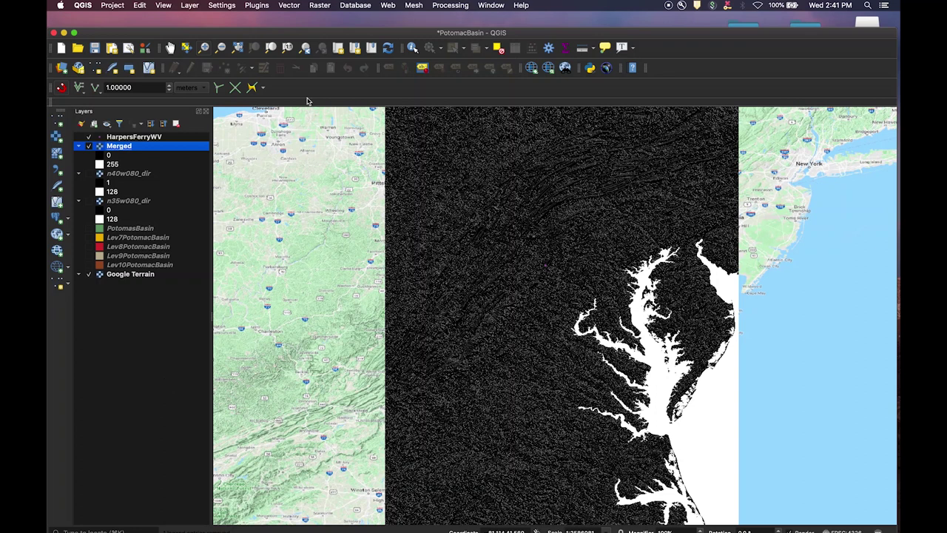
- Open Clip Raster by Mask Layer and choose PotomasBasin as the mask layer
left_click(321, 6)
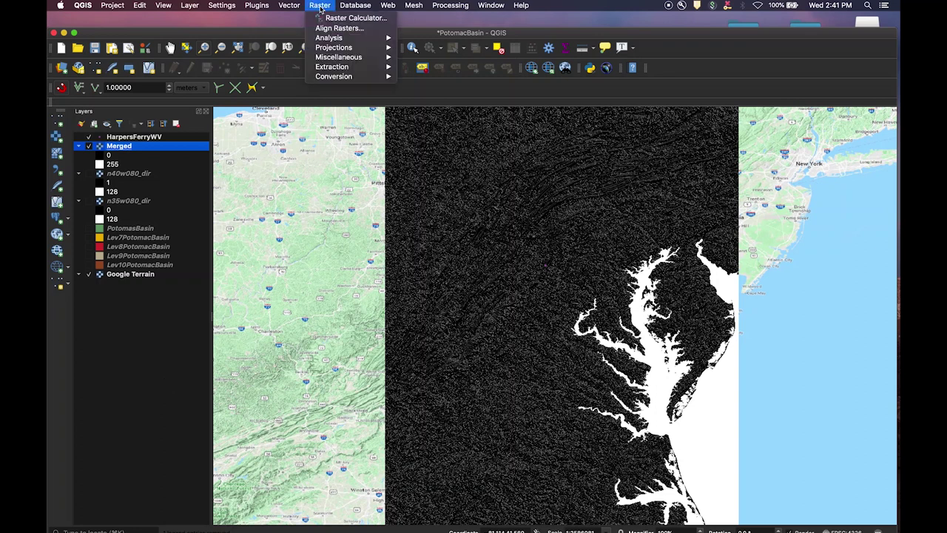
mouse_move(342, 69)
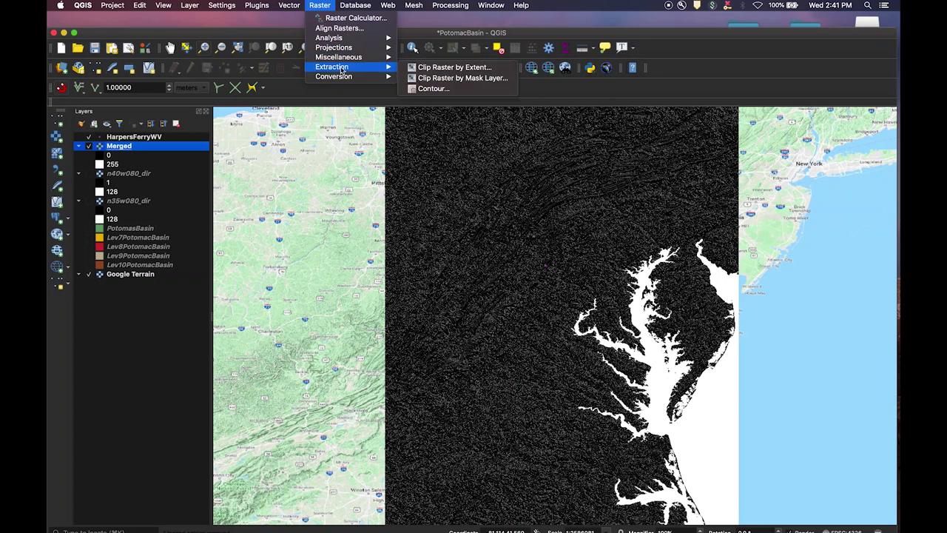
left_click(430, 78)
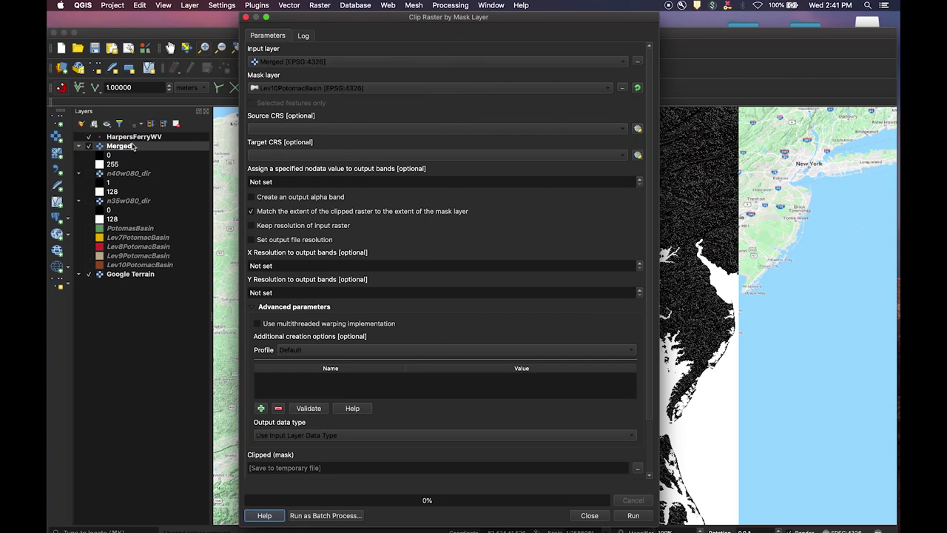
left_click(374, 87)
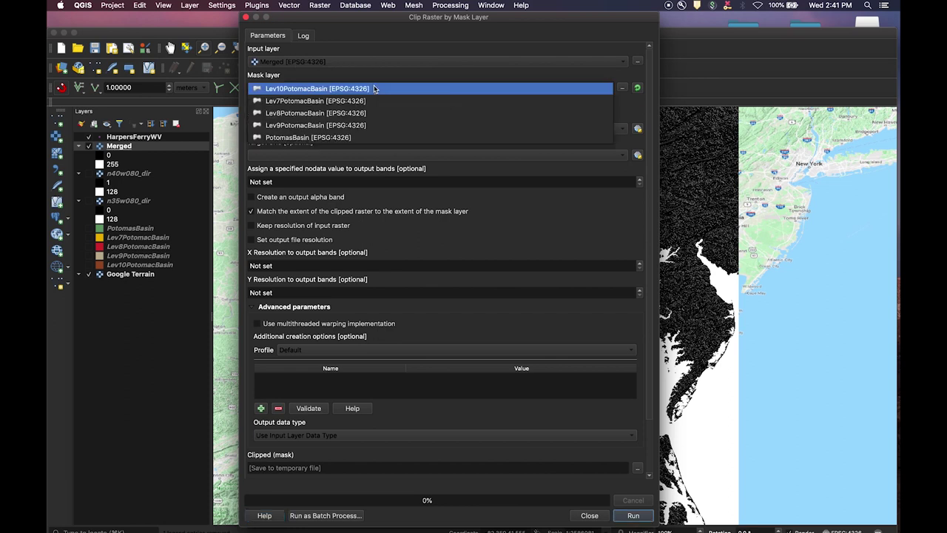
left_click(331, 138)
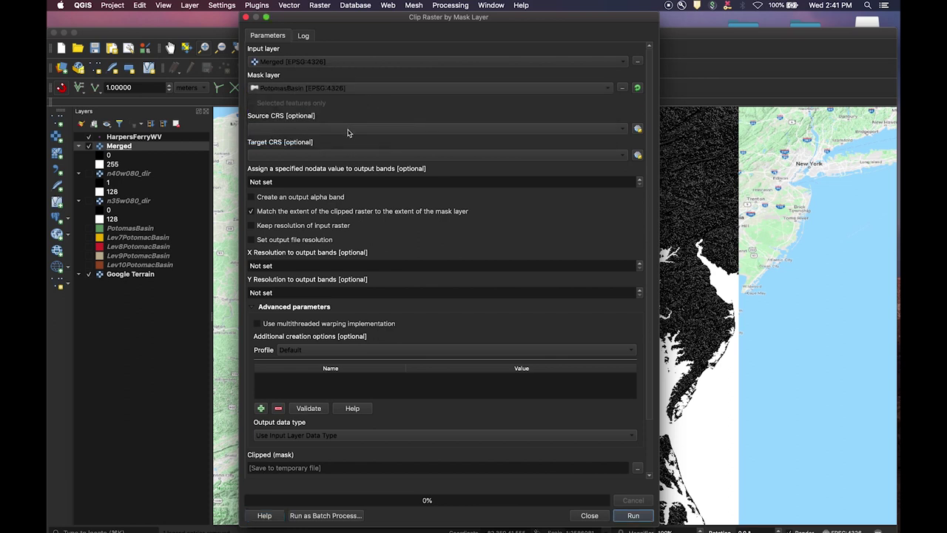
- Set both source and target CRS to the project's EPSG:4326
left_click(348, 131)
left_click(348, 142)
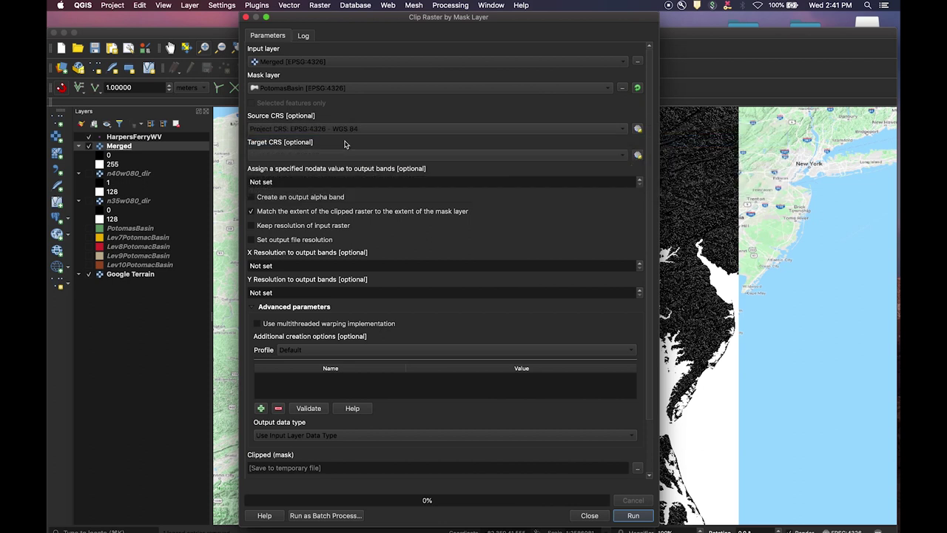
left_click(341, 156)
left_click(341, 170)
left_click(346, 215)
scroll(345, 219, "down", 1)
scroll(345, 220, "up", 1)
- Set nodata to -999, turn off Match the extent, and choose saving the output to a file
left_click_drag(282, 182, 245, 185)
type("-999")
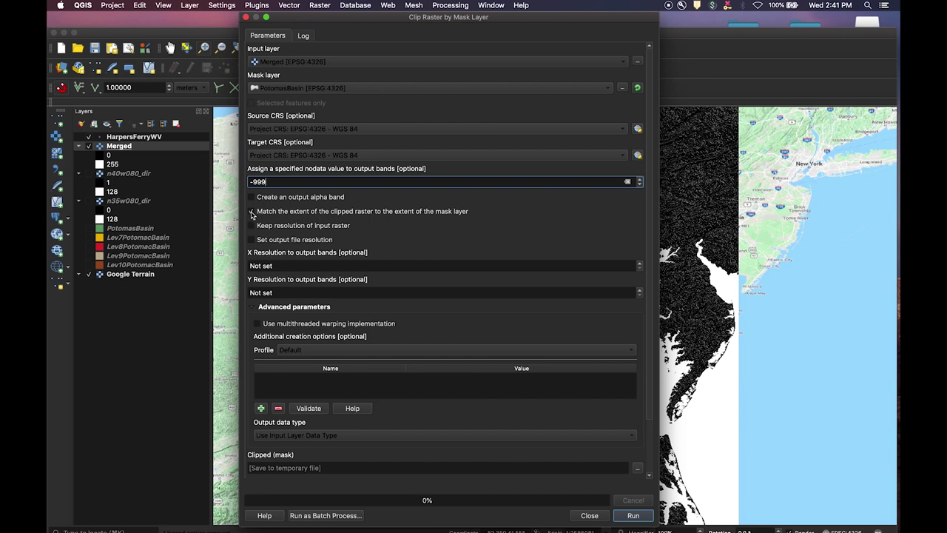
left_click(252, 213)
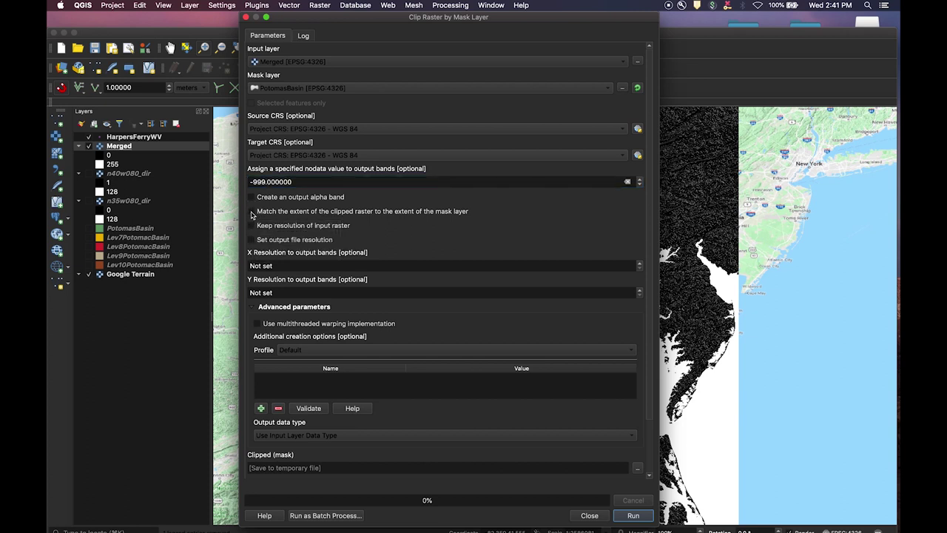
scroll(428, 235, "down", 2)
left_click(428, 236)
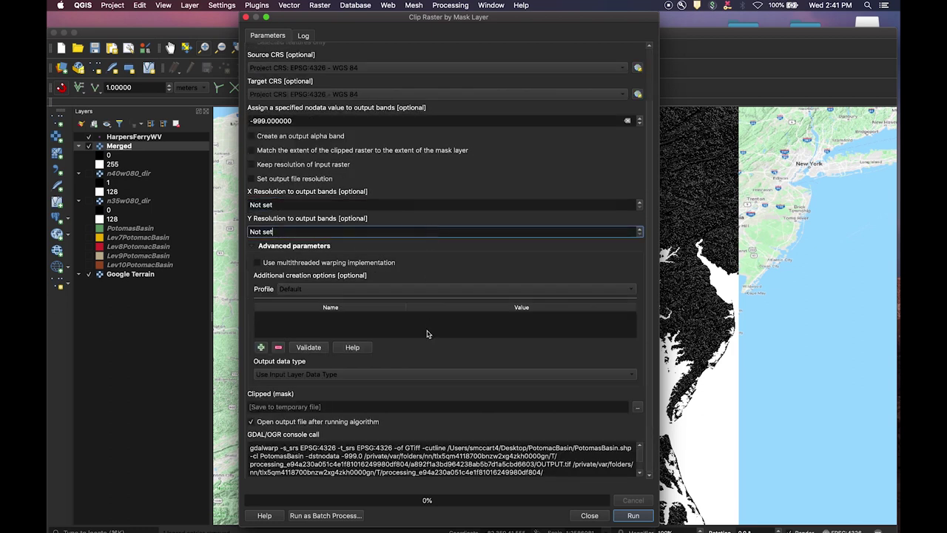
left_click(638, 410)
- Save the clip output as DrainageDirection1.tif, run the clip, and move the tool window aside
left_click(663, 427)
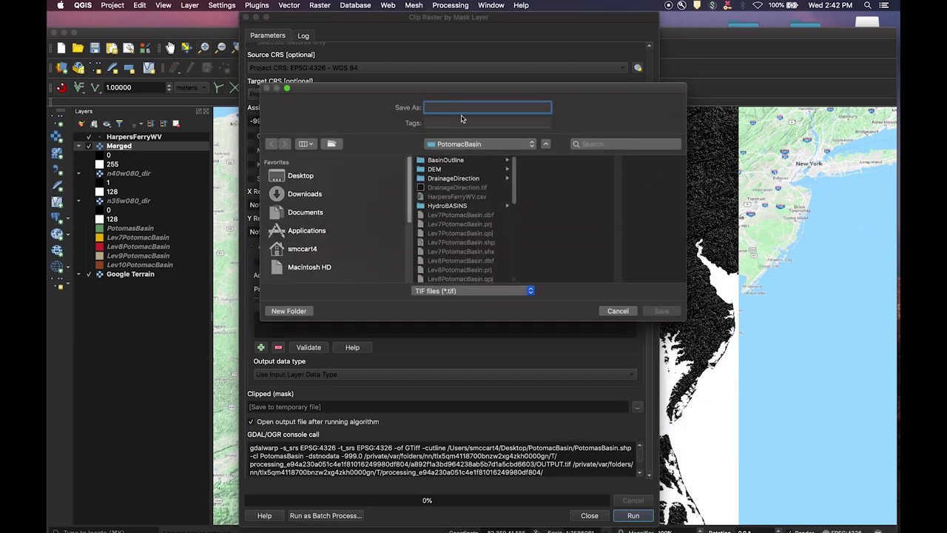
type("DrainageDirection1")
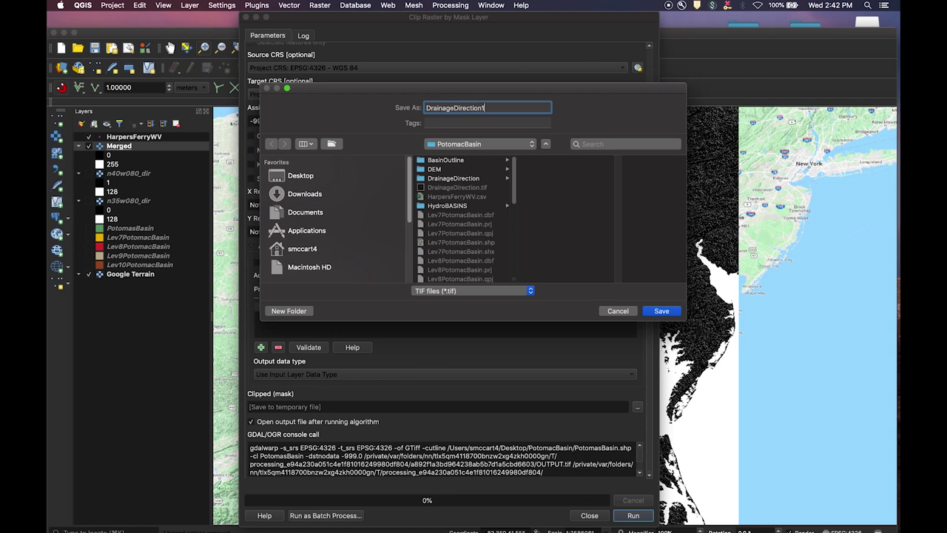
left_click(678, 310)
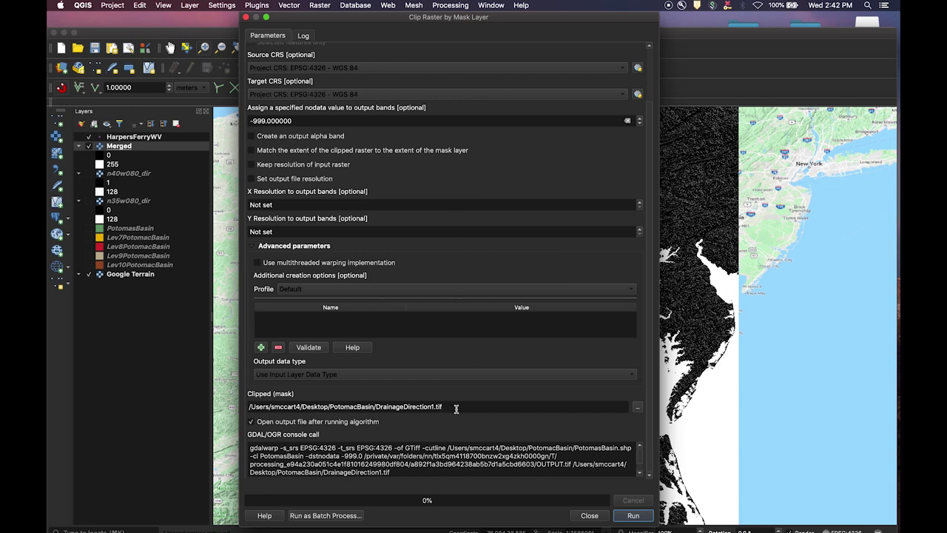
left_click(632, 515)
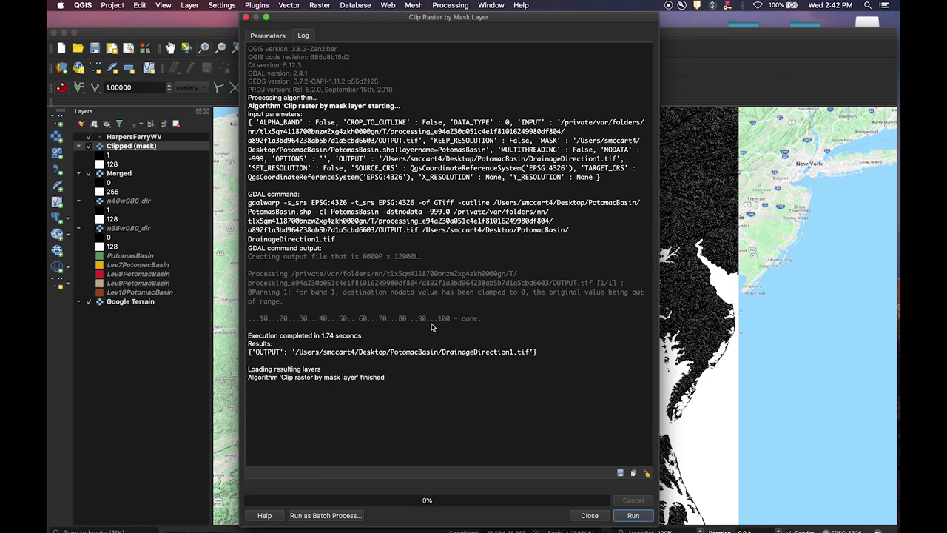
left_click_drag(378, 16, 0, 16)
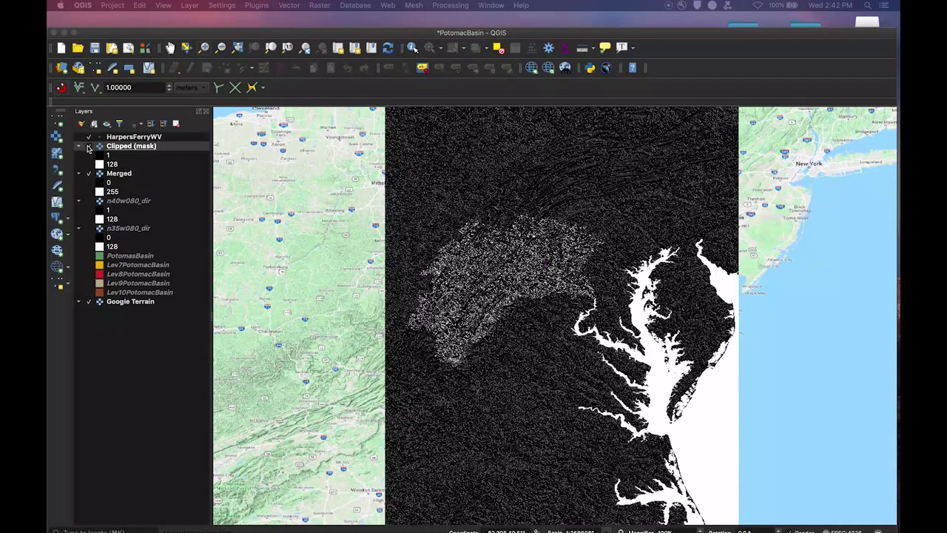
- Hide Merged, then remove the Merged, n40w080_dir and n35w080_dir layers from the project
left_click(87, 176)
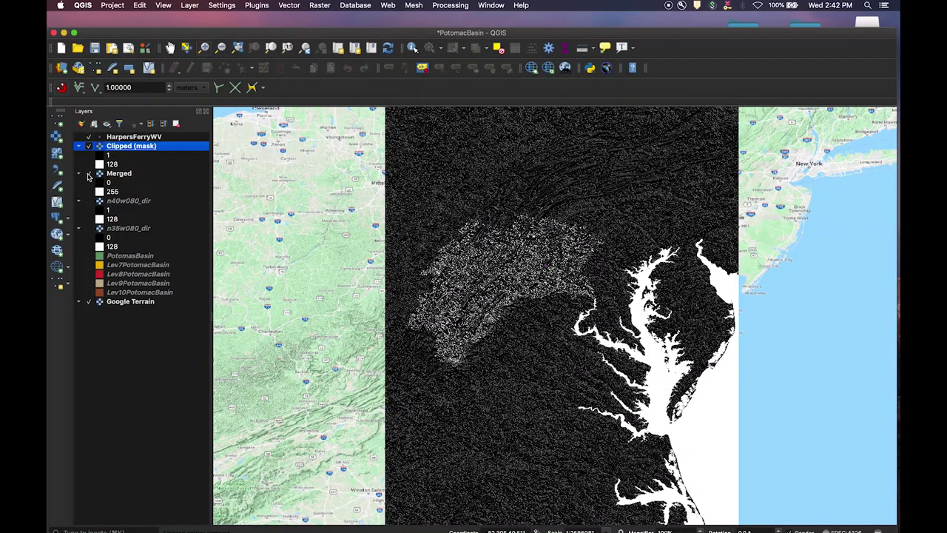
left_click(89, 174)
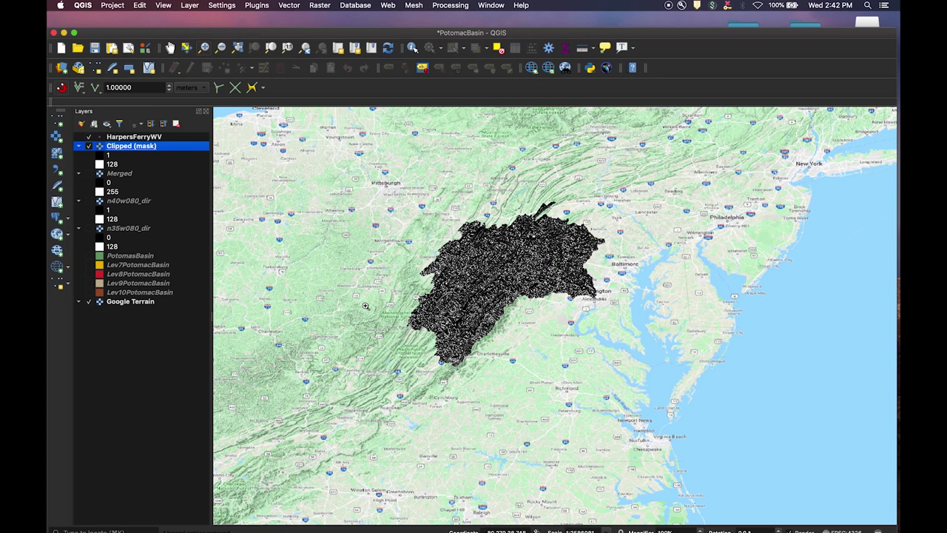
left_click(122, 175)
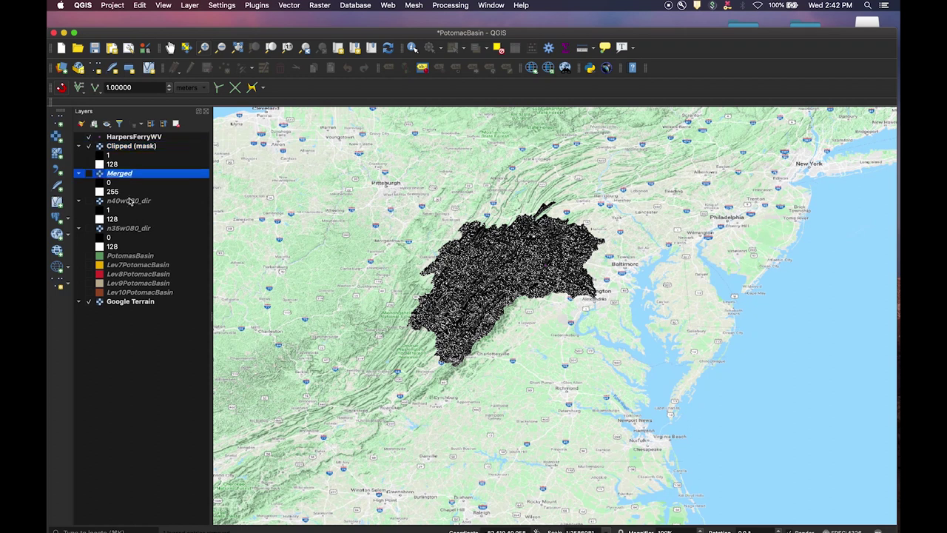
left_click(129, 201, "super")
left_click(133, 229, "super")
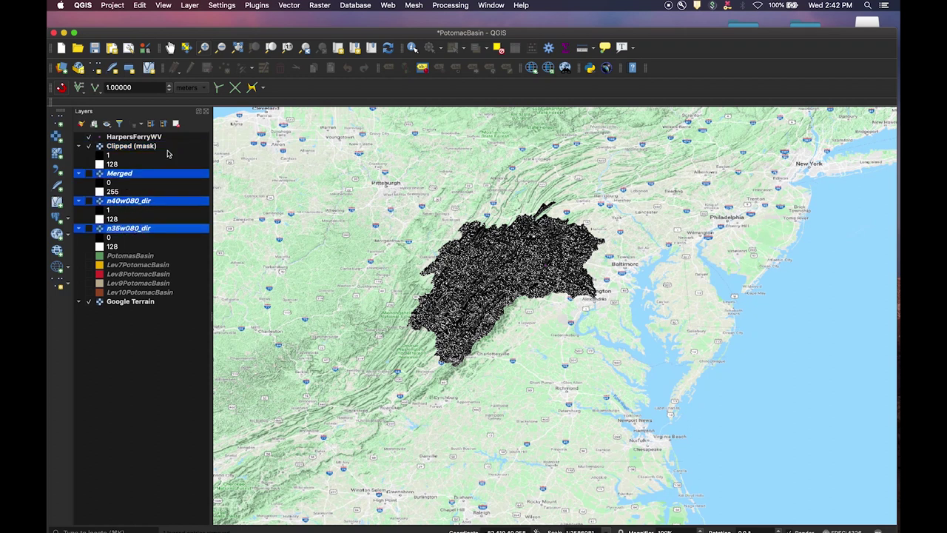
left_click(177, 125)
left_click(504, 294)
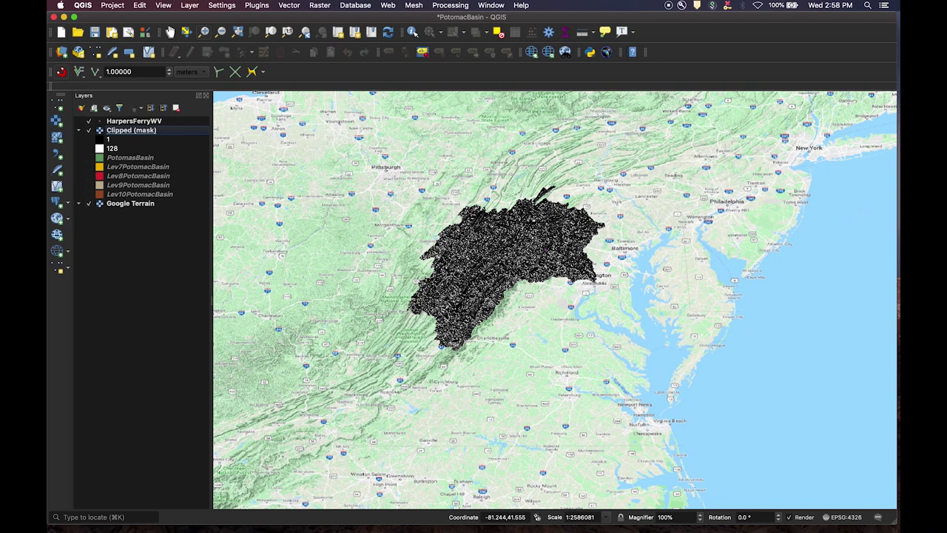
key("super+Tab")
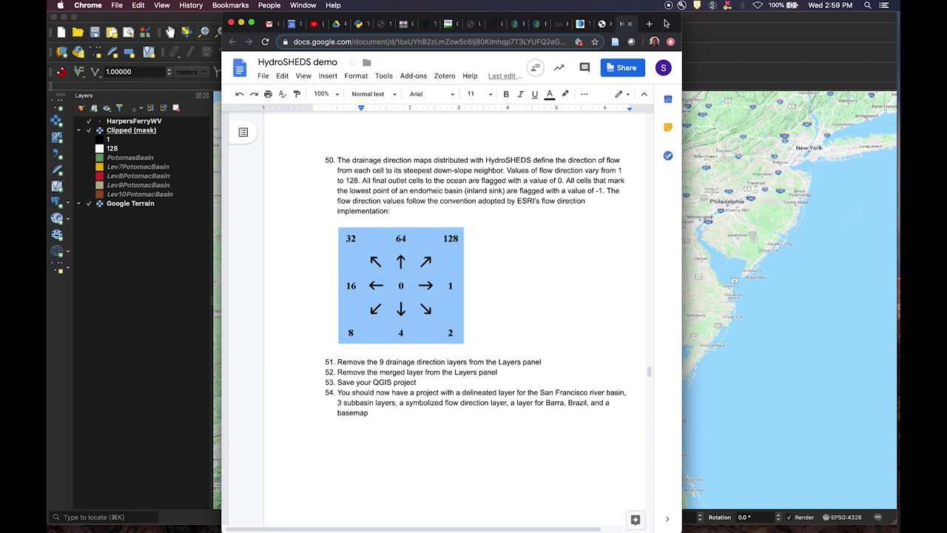
key("super+m")
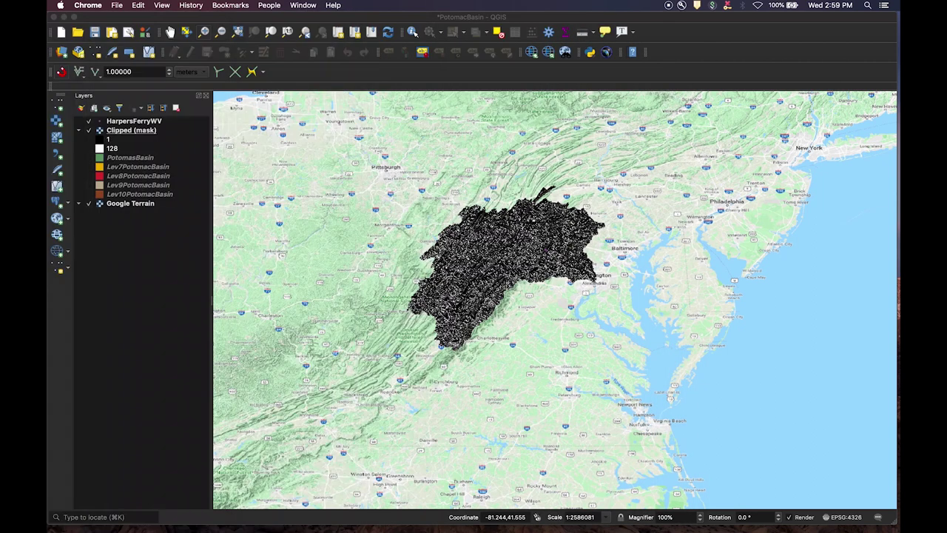
- Rename the Clipped (mask) layer to DrainageDirection
right_click(119, 133)
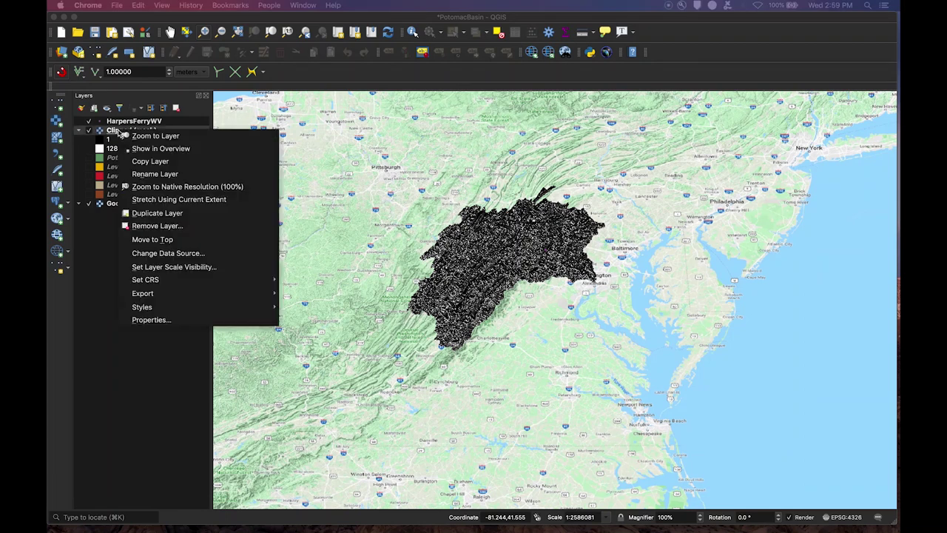
left_click(145, 175)
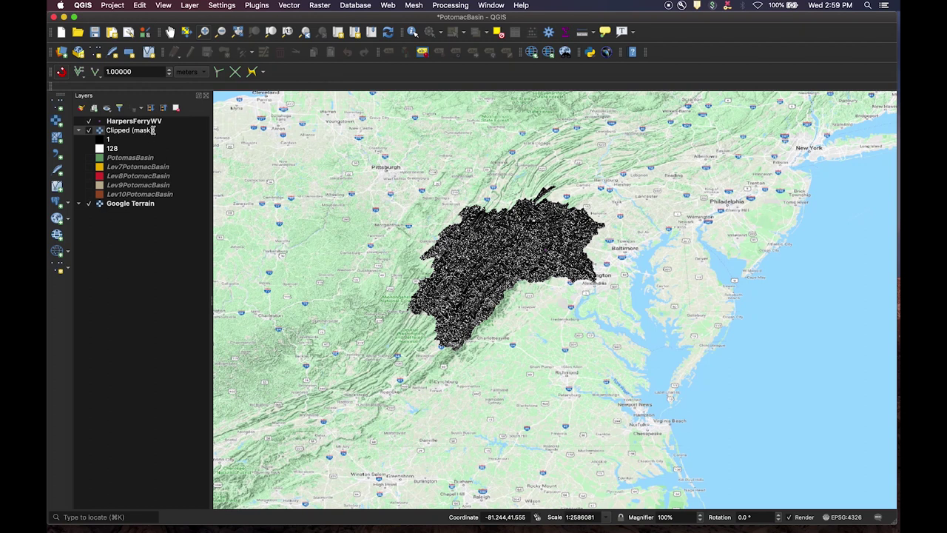
type("D")
left_click(142, 168)
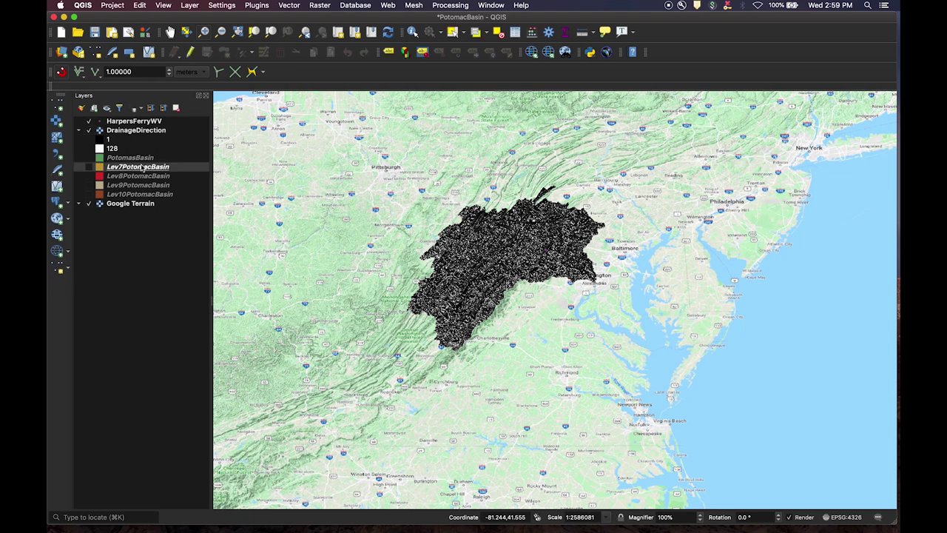
left_click(135, 132)
right_click(136, 134)
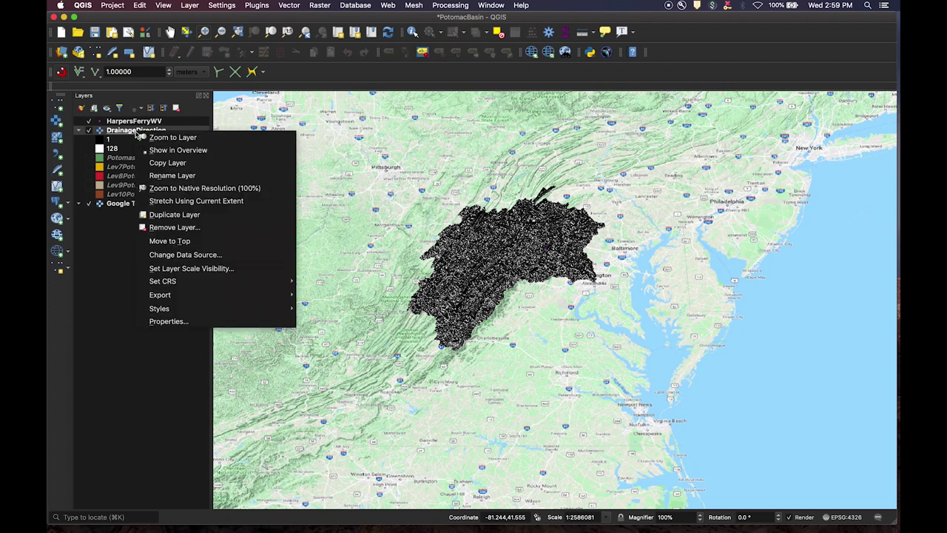
- Render DrainageDirection as singleband pseudocolor using Quantile mode with 8 classes
left_click(168, 322)
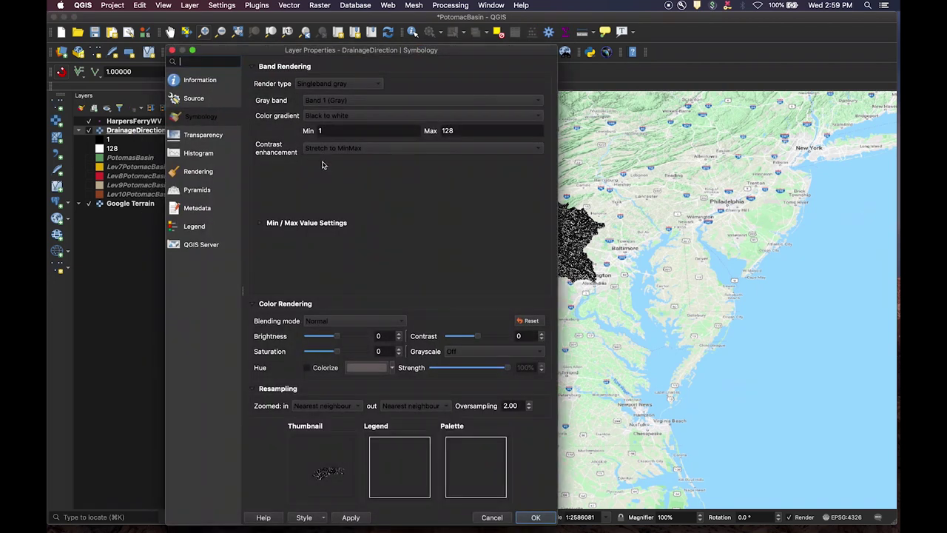
left_click(329, 84)
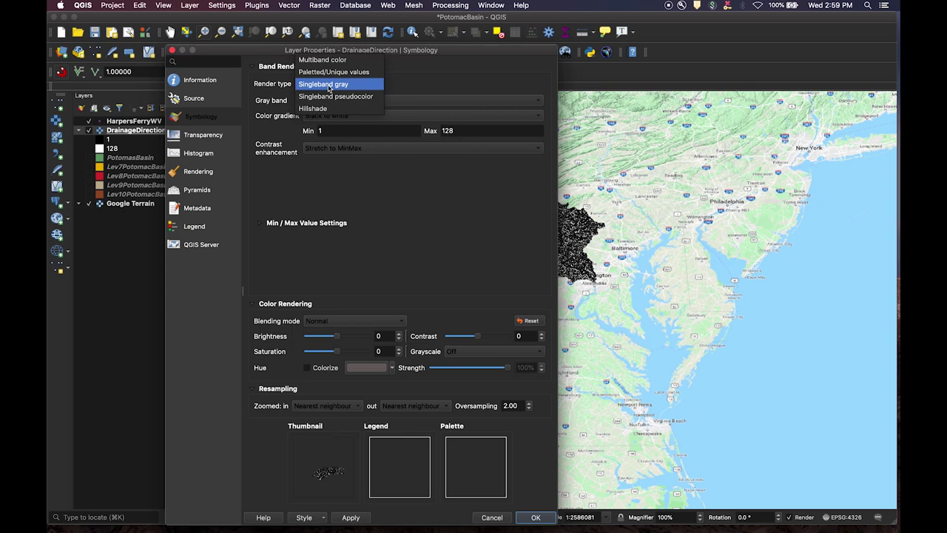
left_click(333, 97)
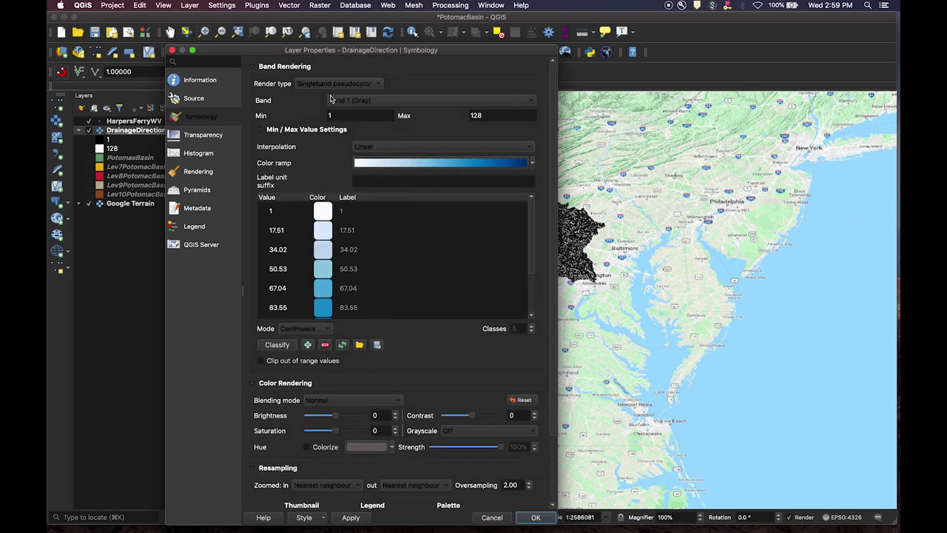
left_click(260, 130)
left_click(261, 130)
left_click(306, 330)
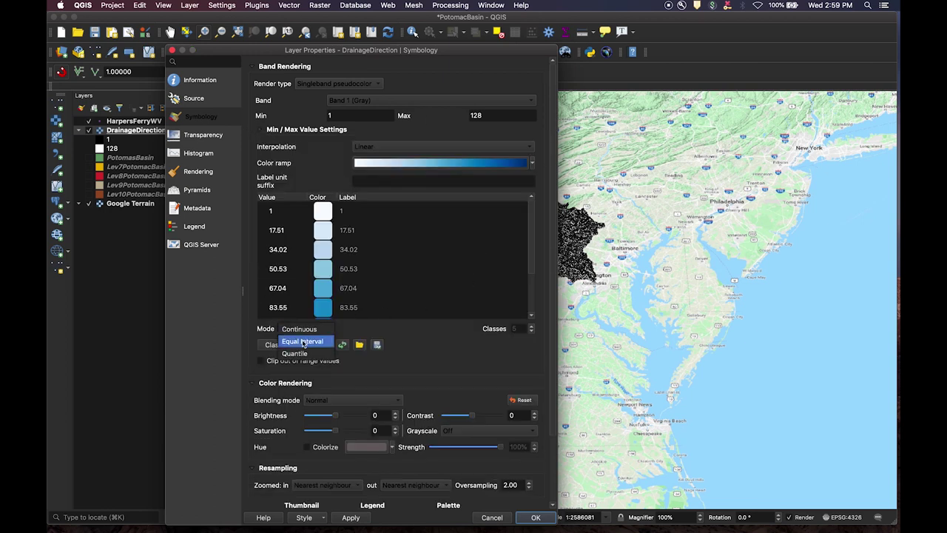
left_click(304, 353)
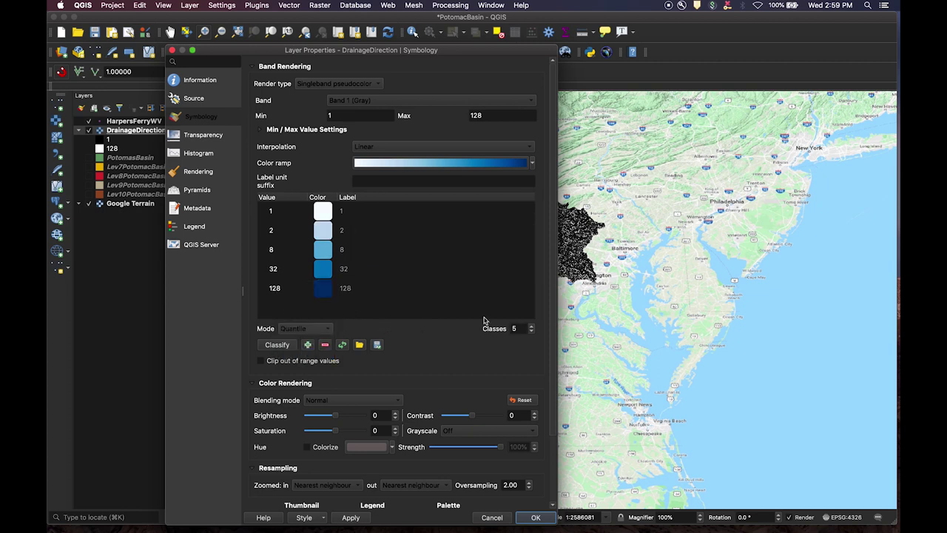
left_click(531, 327)
left_click(531, 326)
left_click(532, 326)
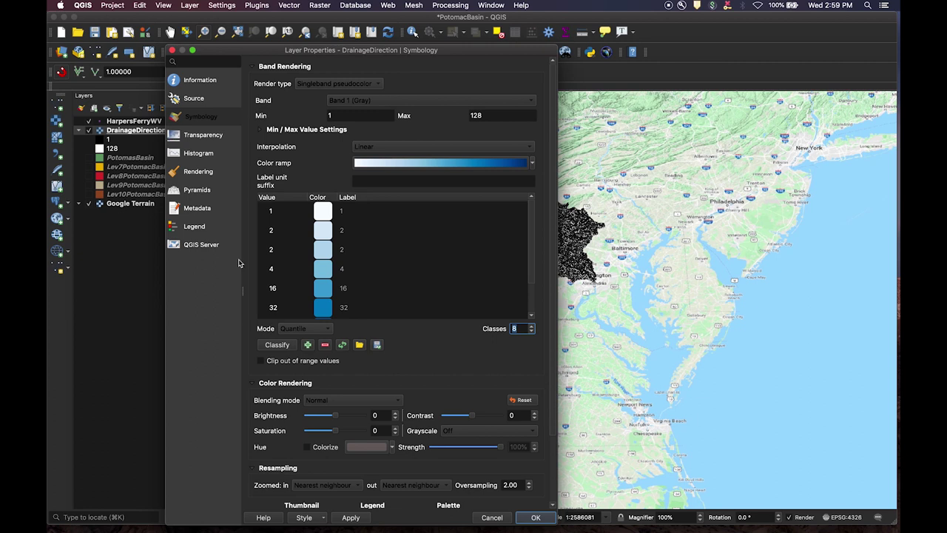
- Change the duplicate class values and labels to 4 and 8, then apply
left_click(272, 254)
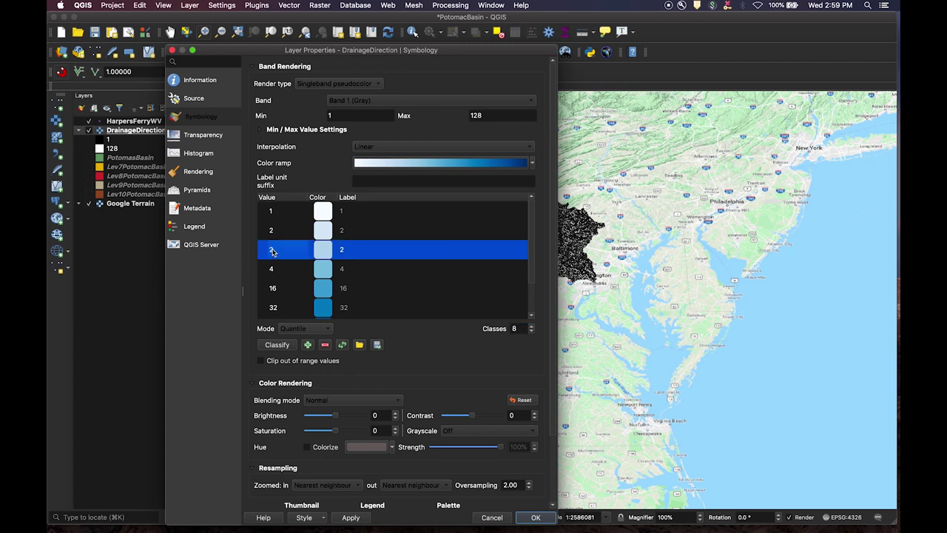
double_click(272, 250)
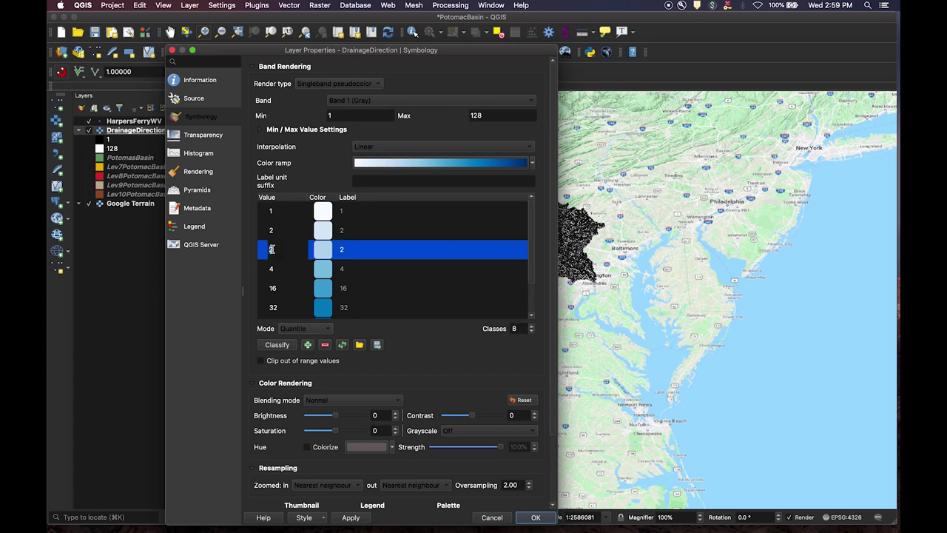
double_click(343, 250)
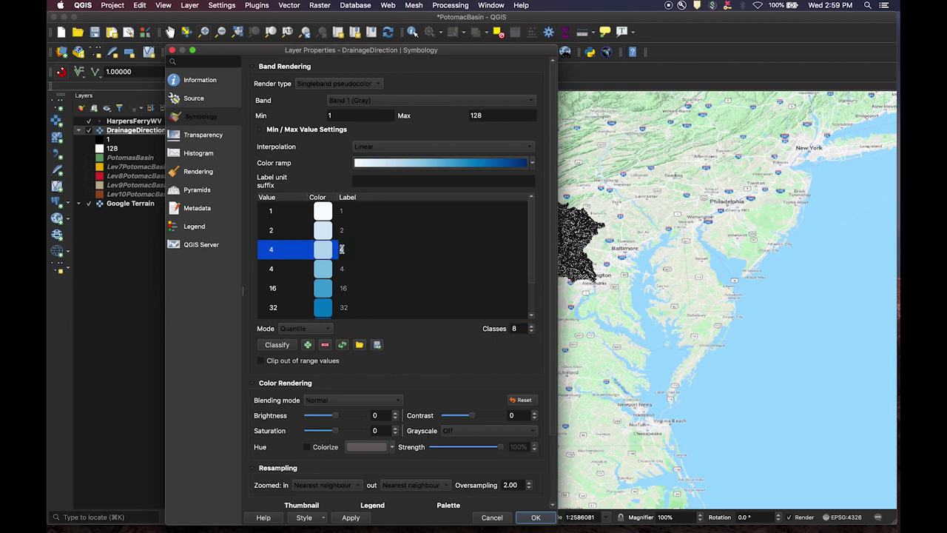
double_click(272, 271)
type("8")
double_click(345, 270)
type("8")
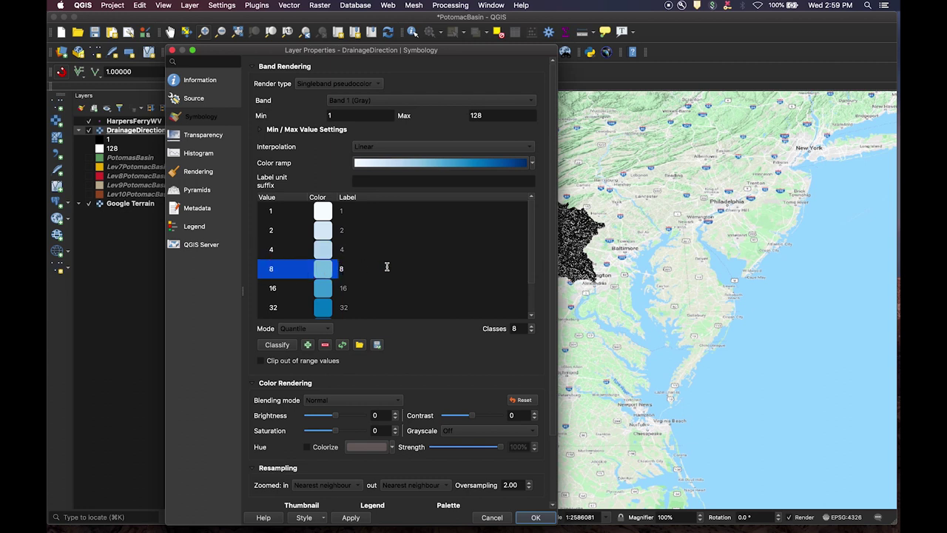
scroll(372, 264, "down", 5)
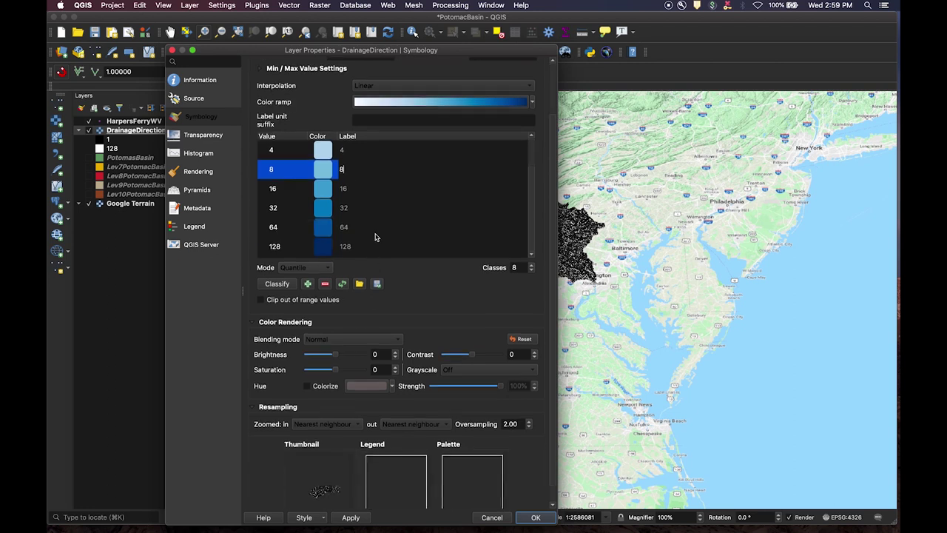
scroll(394, 224, "up", 4)
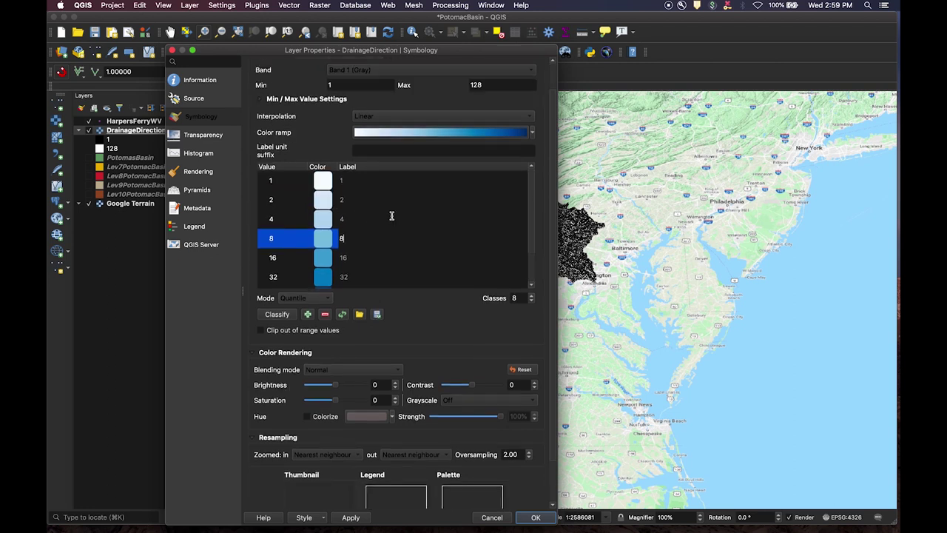
left_click(356, 519)
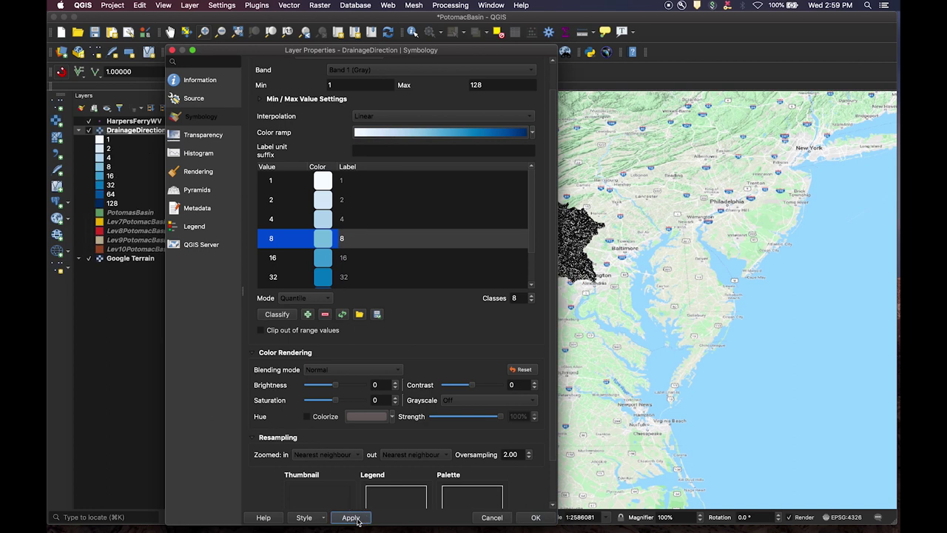
left_click(534, 518)
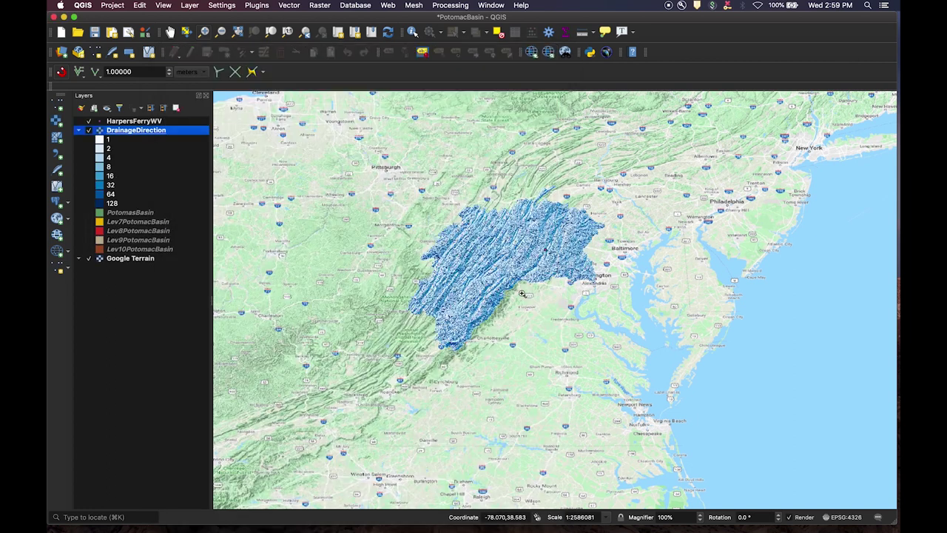
- Zoom in on the drainage raster and identify flow-direction values at several cells
left_click_drag(469, 231, 515, 272)
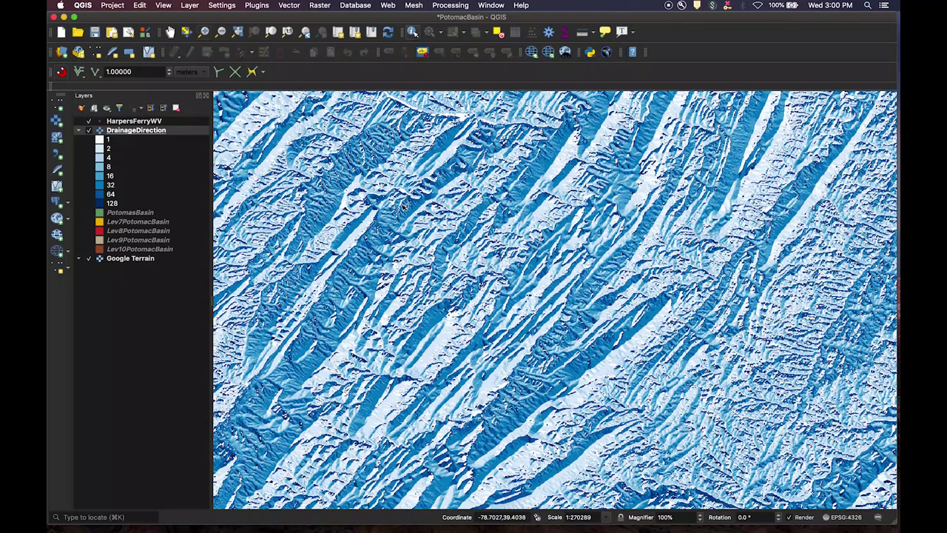
left_click(414, 197)
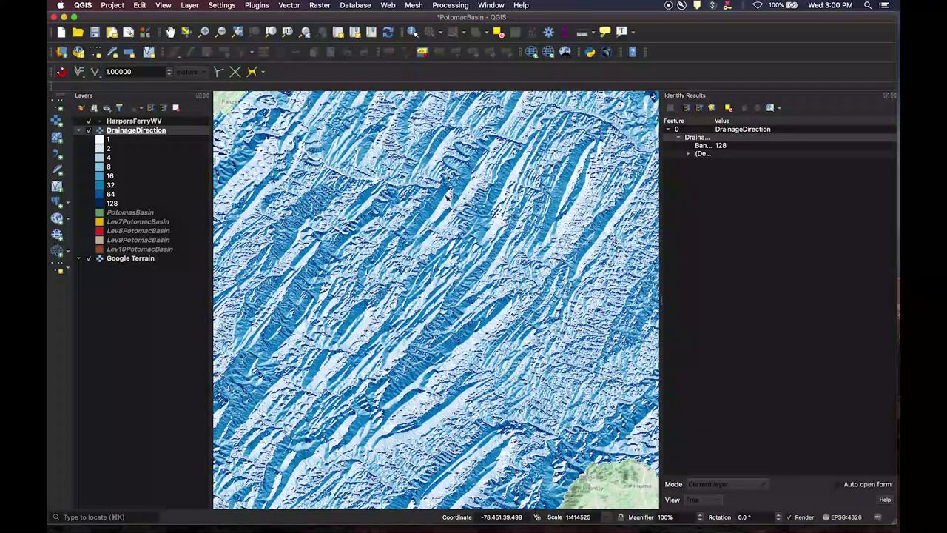
left_click(466, 182)
left_click(497, 192)
- Zoom into a small raster patch, identify a cell valued 32, and toggle DrainageDirection off and on
left_click(204, 32)
left_click_drag(359, 169, 409, 226)
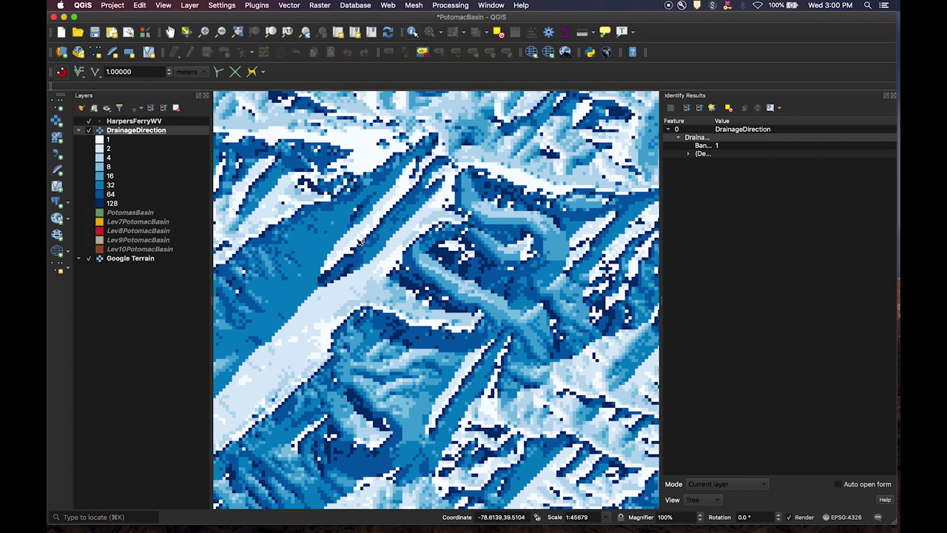
left_click(351, 236)
left_click(88, 130)
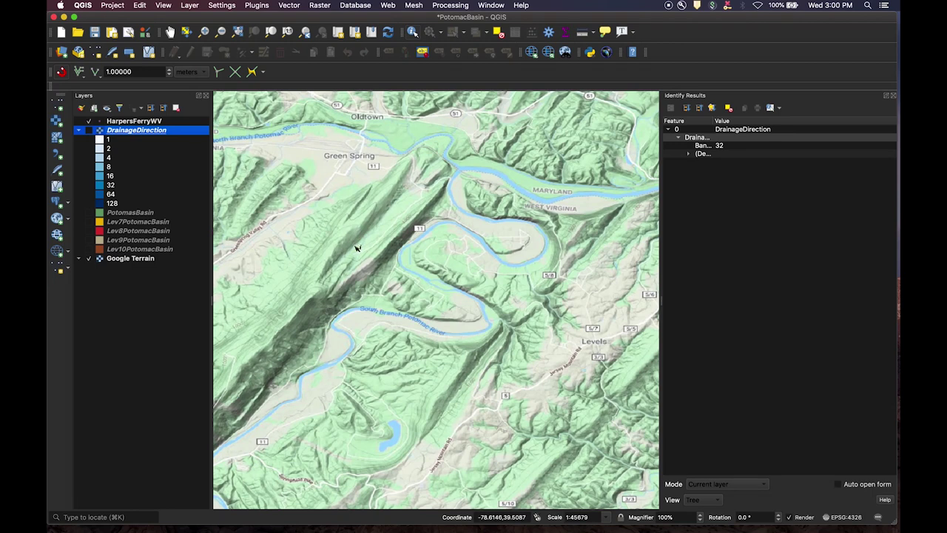
left_click(89, 131)
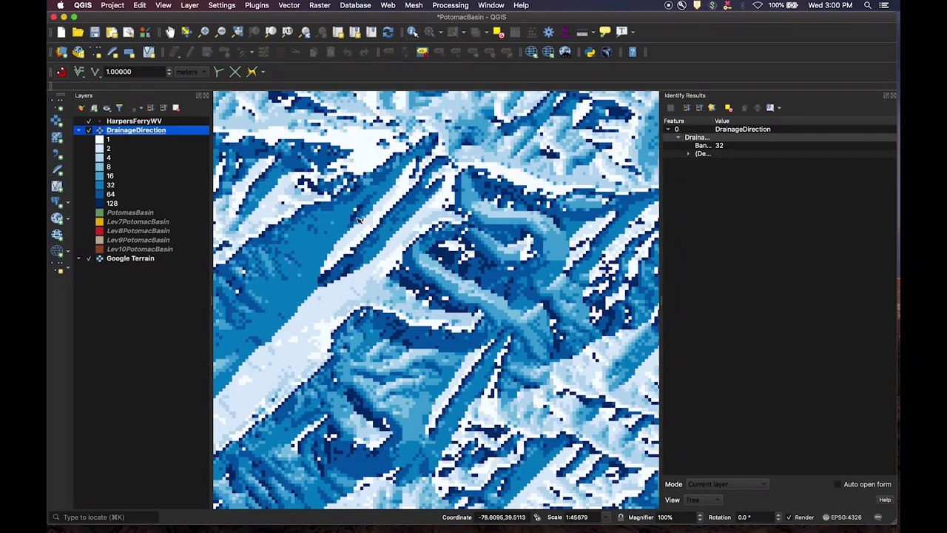
right_click(137, 131)
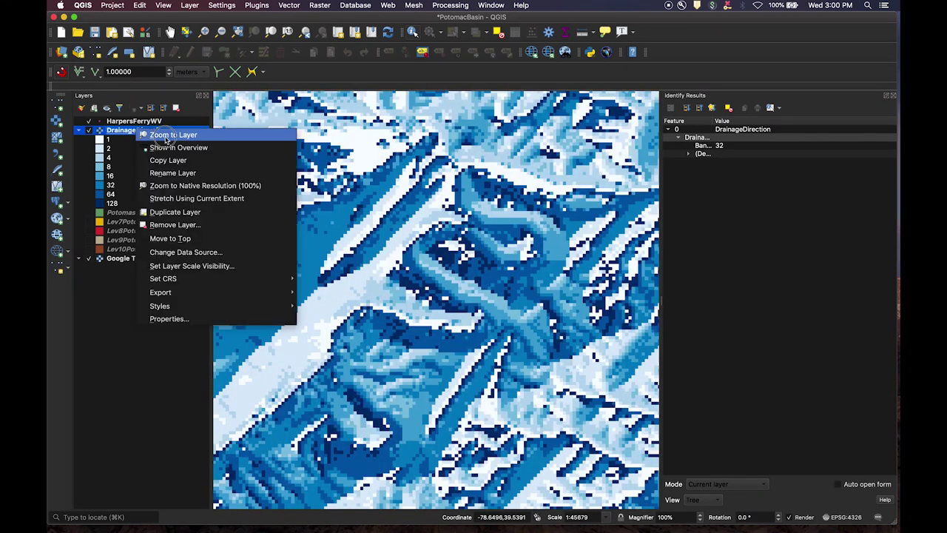
- Frame the whole Potomac basin, save the project, and bring the HydroSHEDS browser forward
left_click(166, 138)
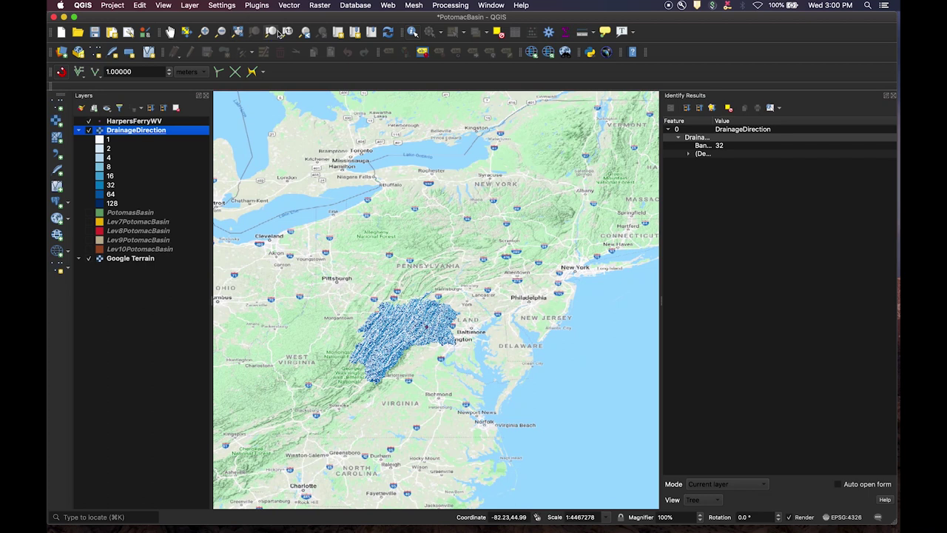
left_click(205, 33)
left_click_drag(343, 282, 477, 405)
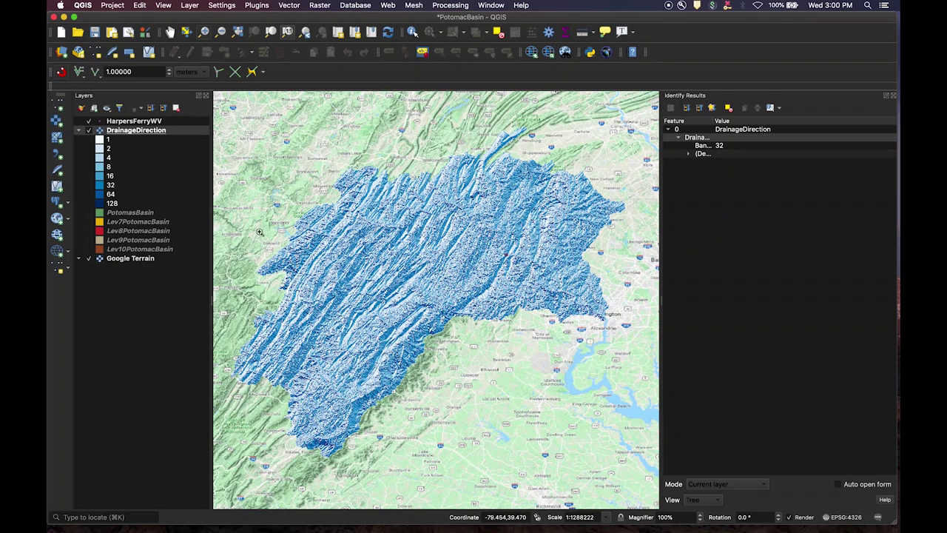
left_click(96, 32)
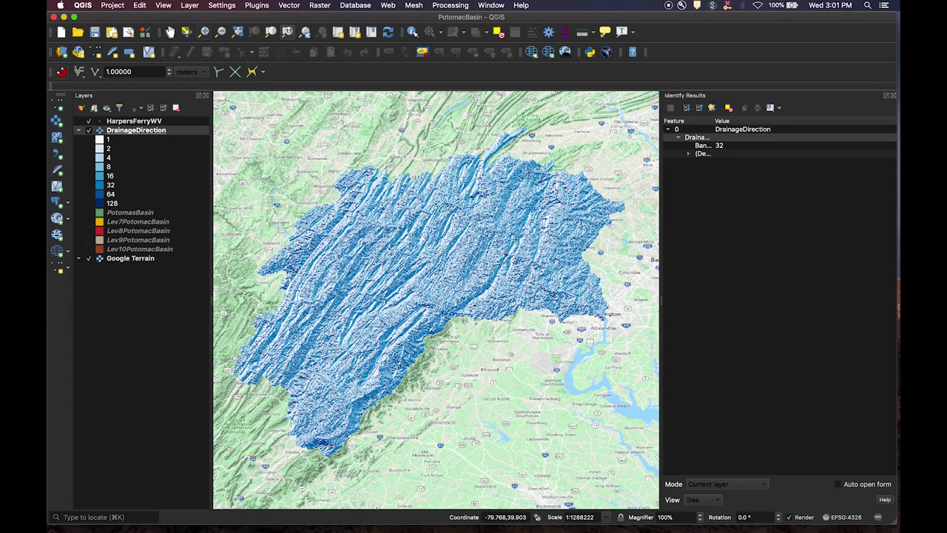
key("super+Tab")
left_click_drag(254, 141, 594, 4)
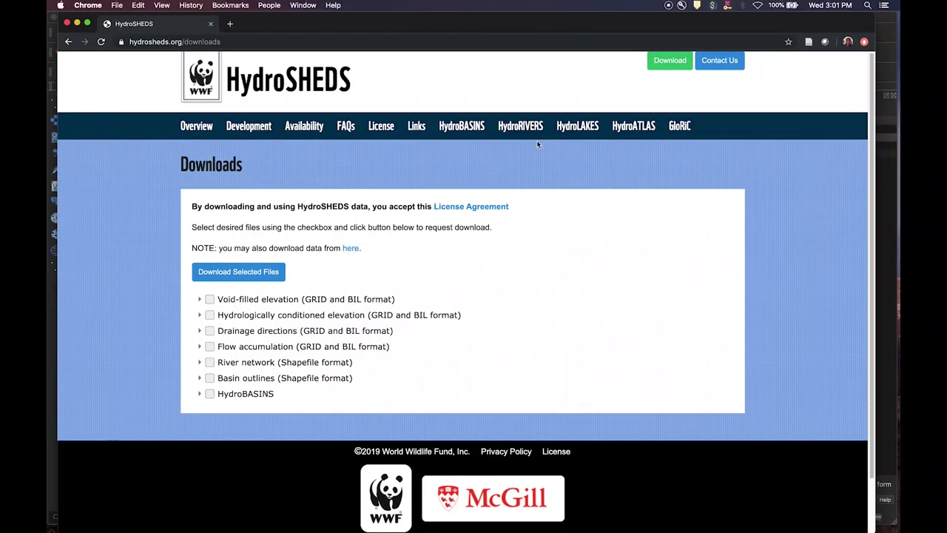
- Select na_riv_15s.zip under River network 15sec, request its download, then cancel the request
left_click(199, 363)
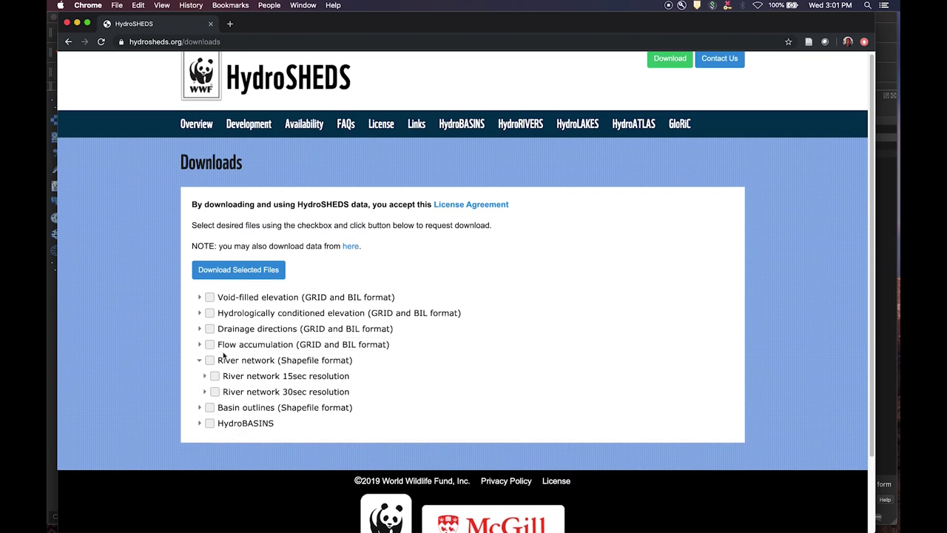
scroll(218, 360, "down", 1)
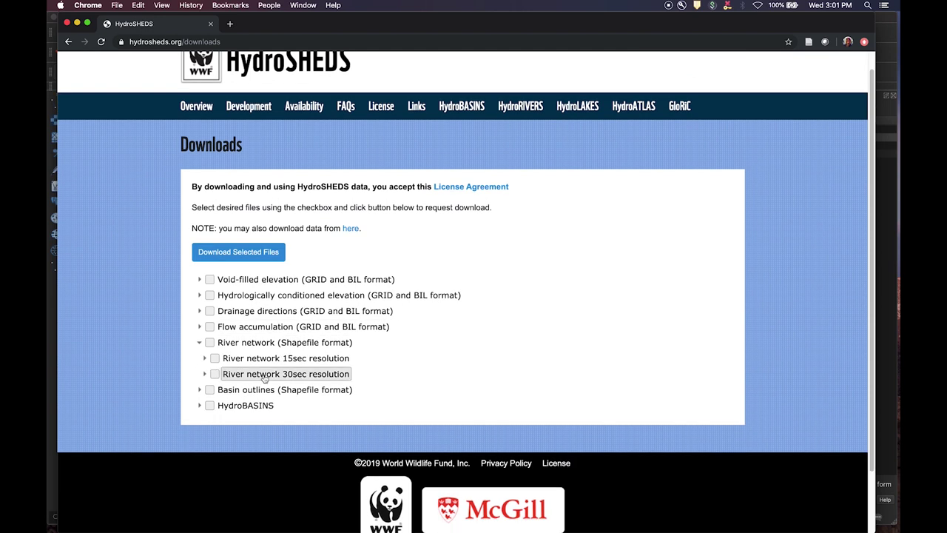
left_click(204, 358)
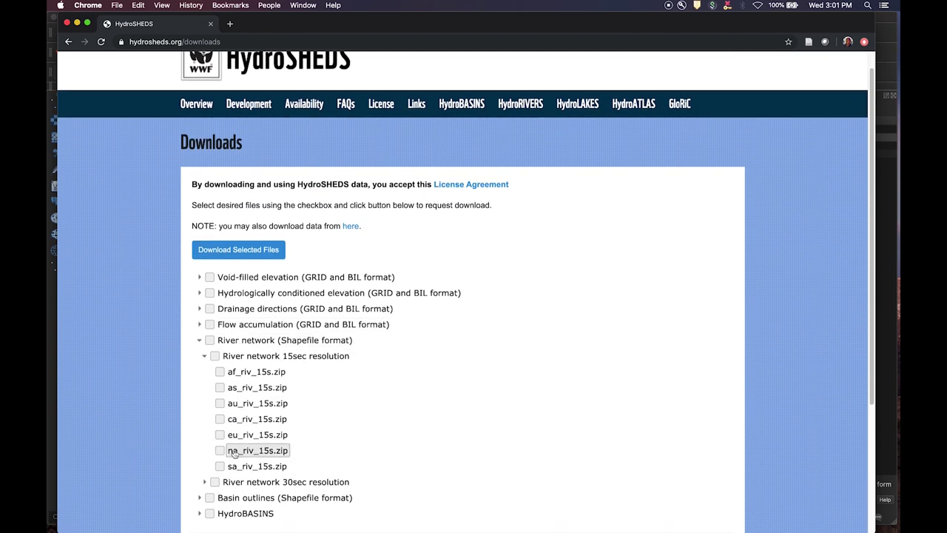
left_click(221, 453)
left_click(241, 251)
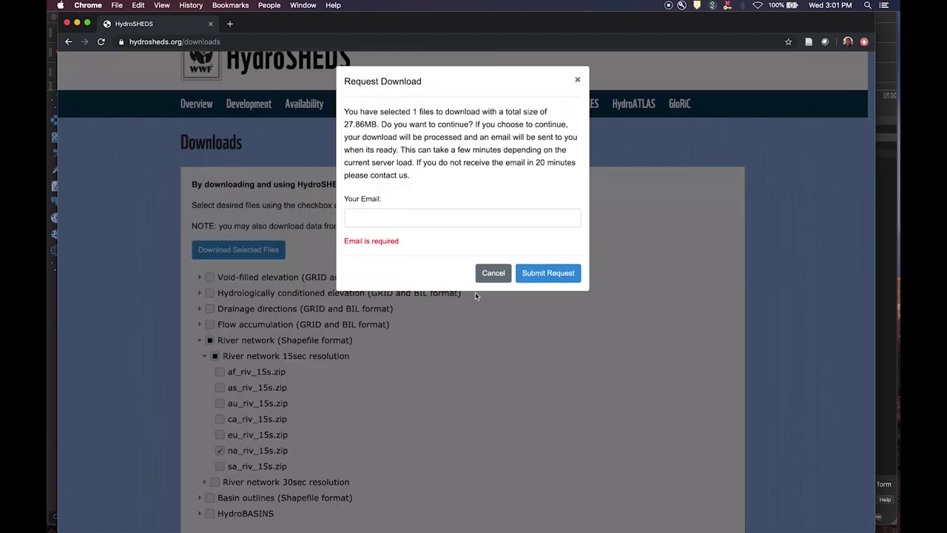
left_click(374, 218)
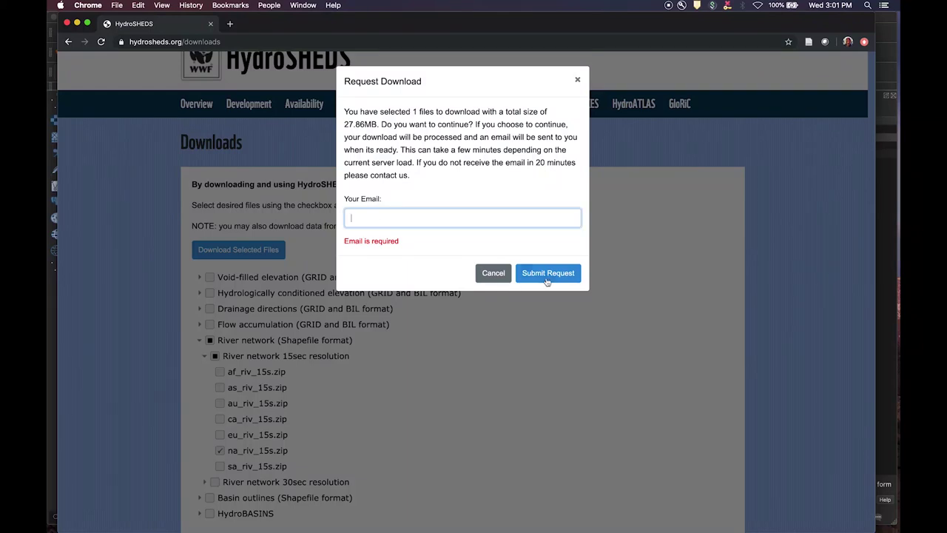
left_click(577, 80)
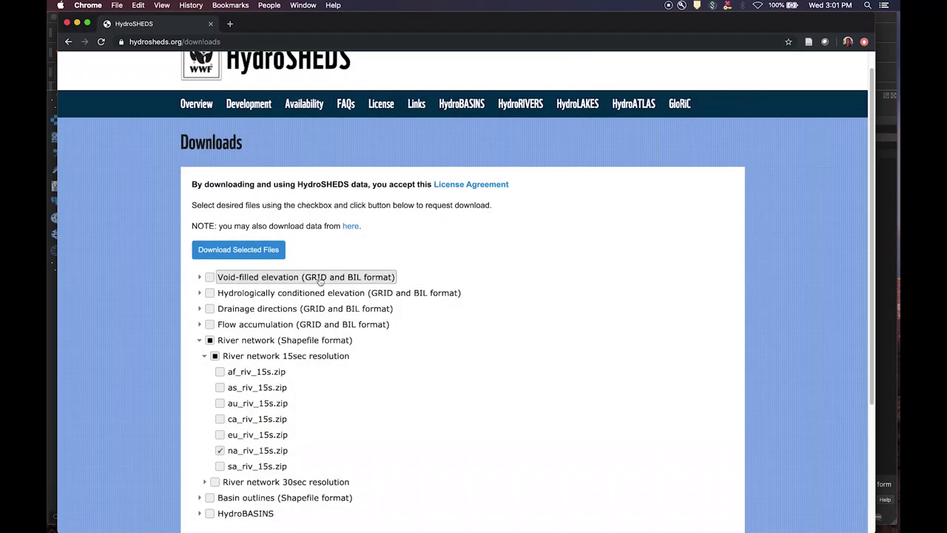
- Clear the River network selection and collapse its file list
left_click(211, 341)
left_click(210, 341)
left_click(199, 341)
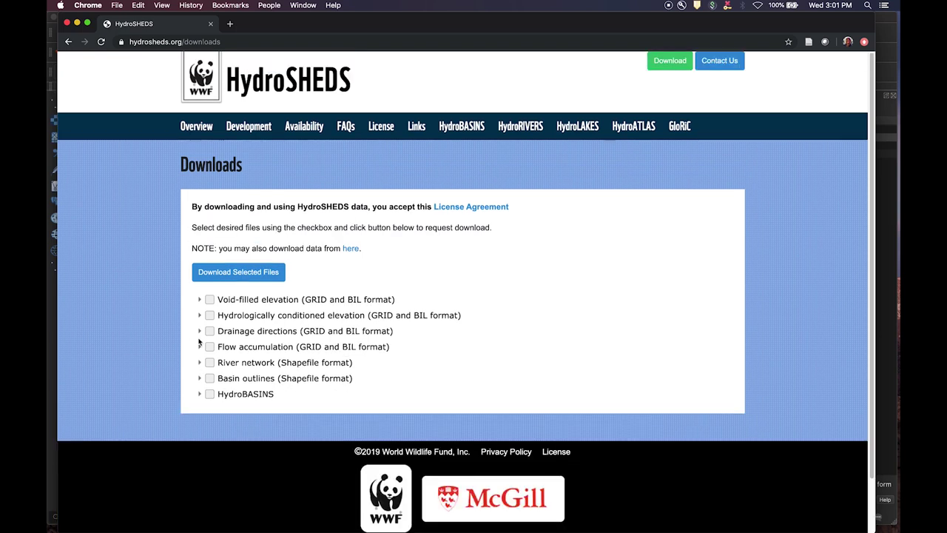
- Expand Void-filled elevation > Elevation 3sec resolution GRID > North America tiles
left_click(199, 299)
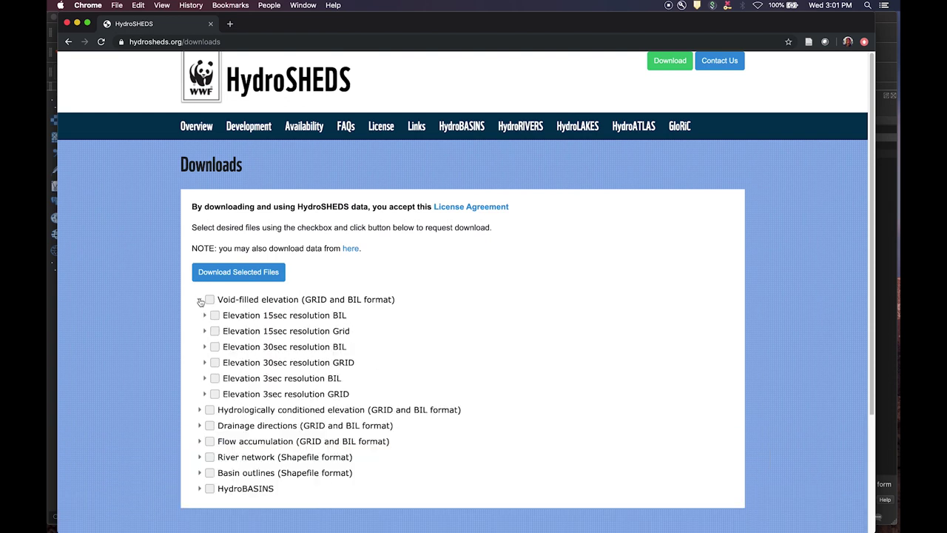
left_click(205, 394)
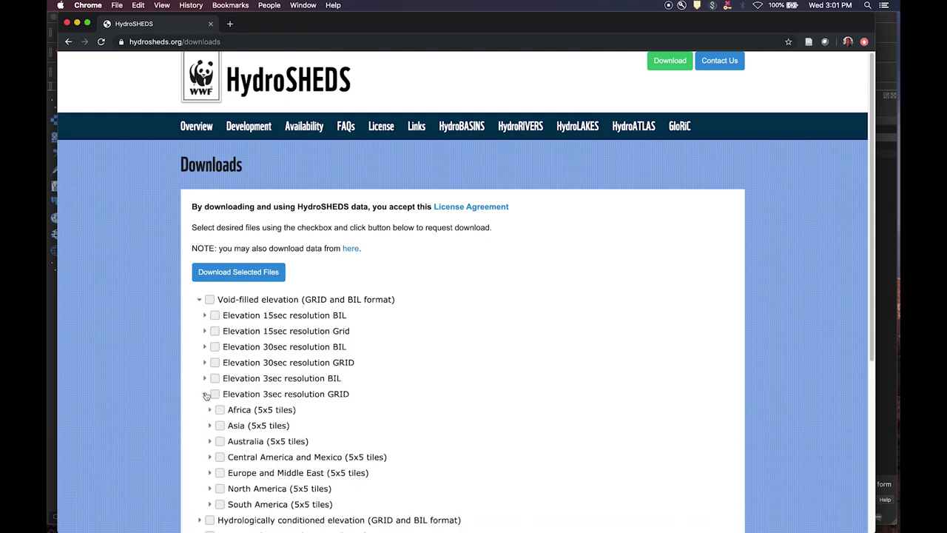
scroll(208, 396, "down", 1)
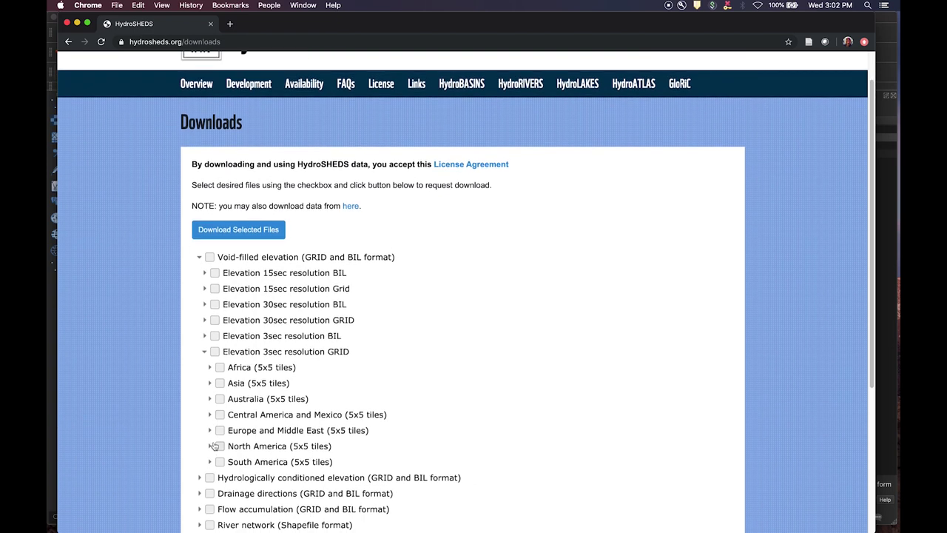
left_click(209, 447)
scroll(222, 436, "up", 1)
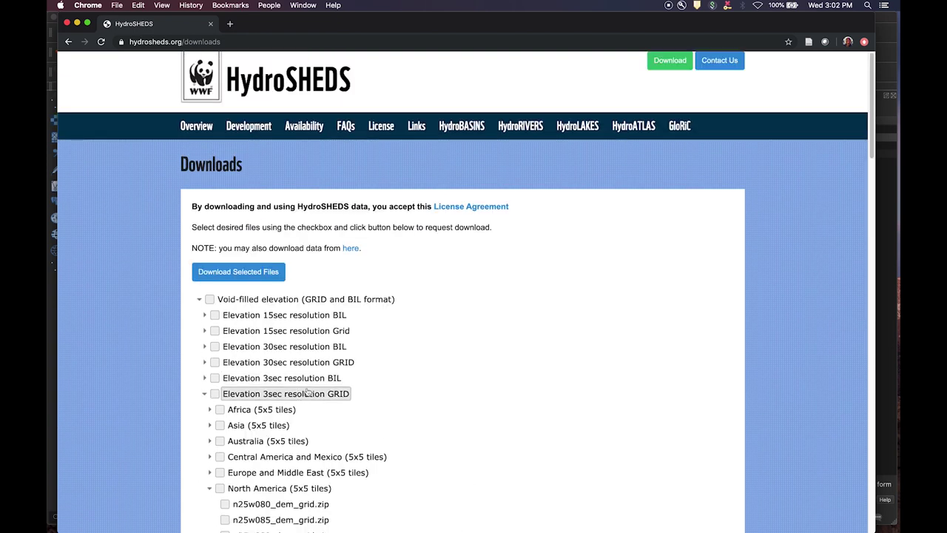
scroll(306, 391, "down", 1)
scroll(330, 417, "down", 1)
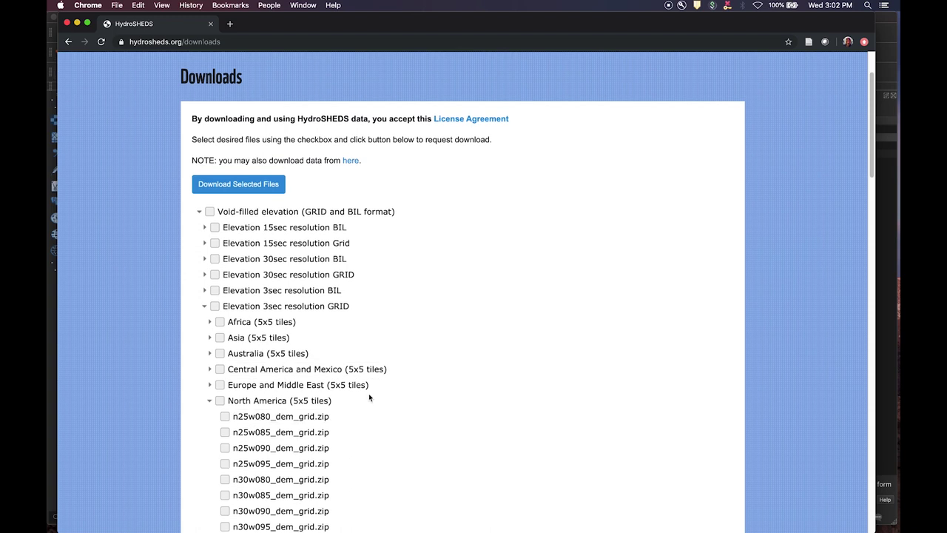
scroll(362, 395, "down", 1)
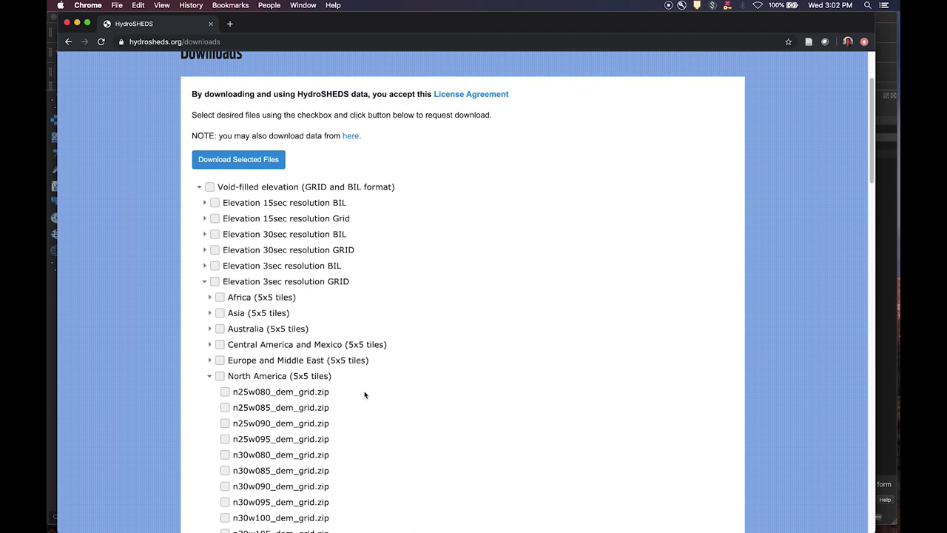
scroll(365, 394, "down", 2)
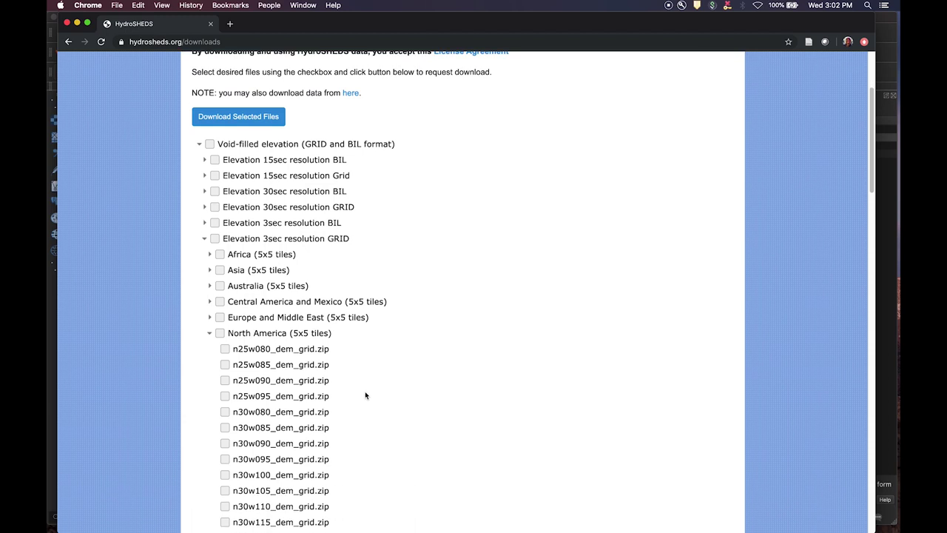
scroll(365, 395, "down", 4)
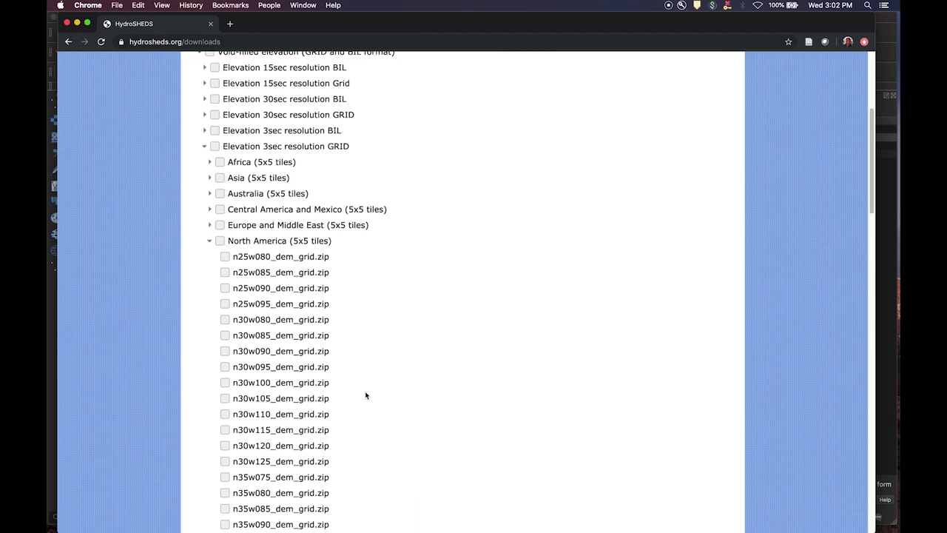
scroll(365, 396, "down", 2)
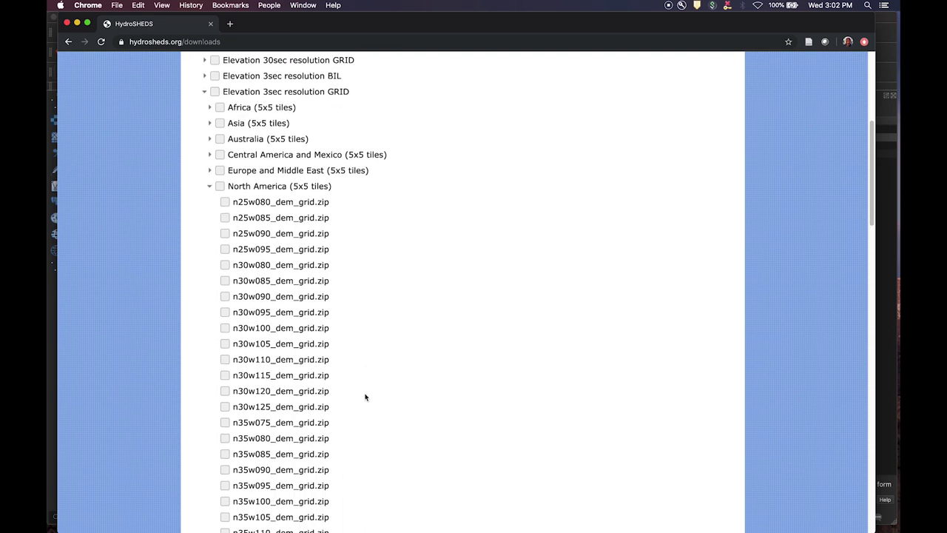
- Tick tiles n35w080 and n40w080, cancel the download request, and move Chrome aside
left_click(226, 441)
scroll(384, 413, "down", 1)
scroll(386, 414, "down", 10)
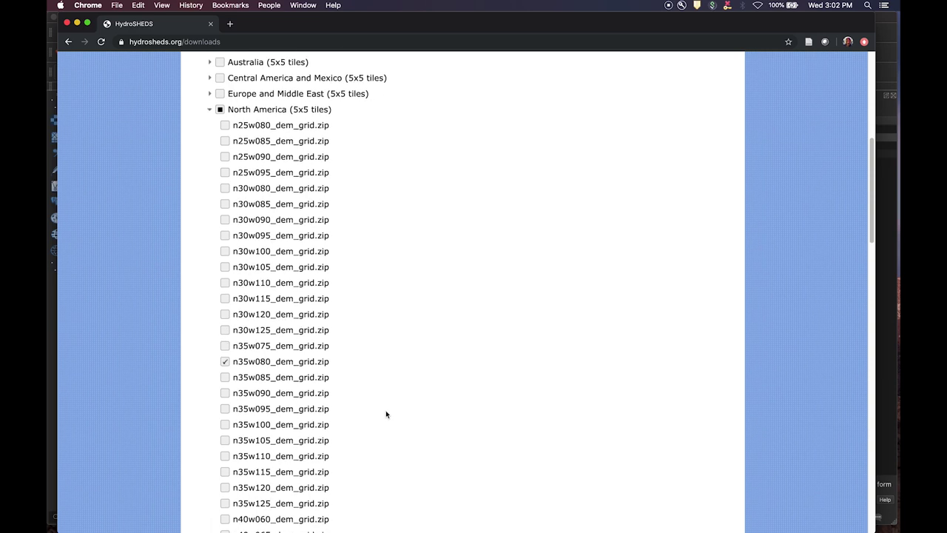
left_click(223, 412)
scroll(351, 403, "up", 15)
scroll(351, 404, "up", 8)
left_click(255, 274)
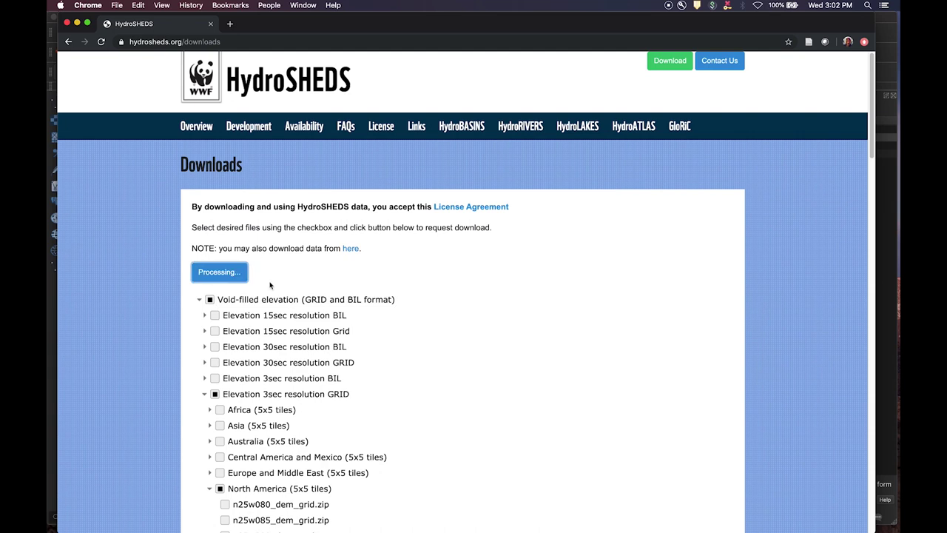
left_click(381, 216)
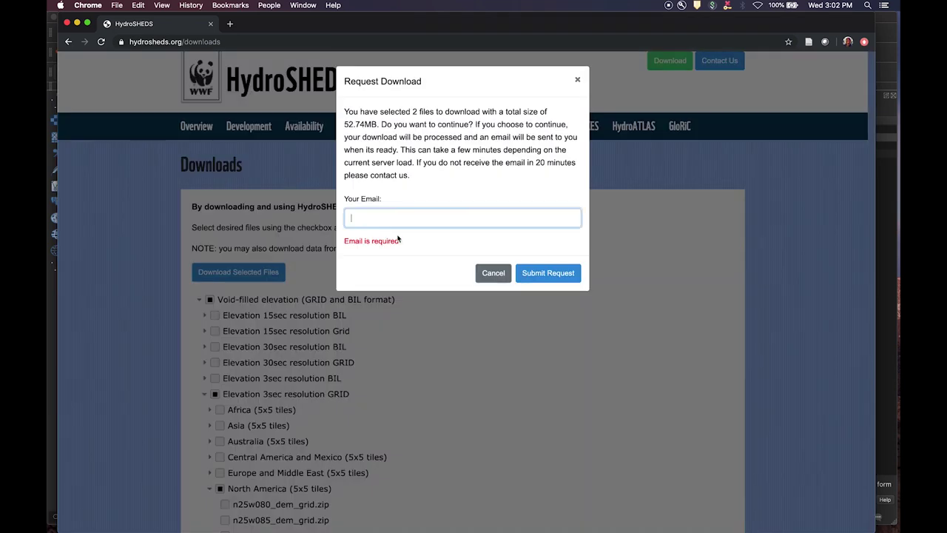
left_click(577, 79)
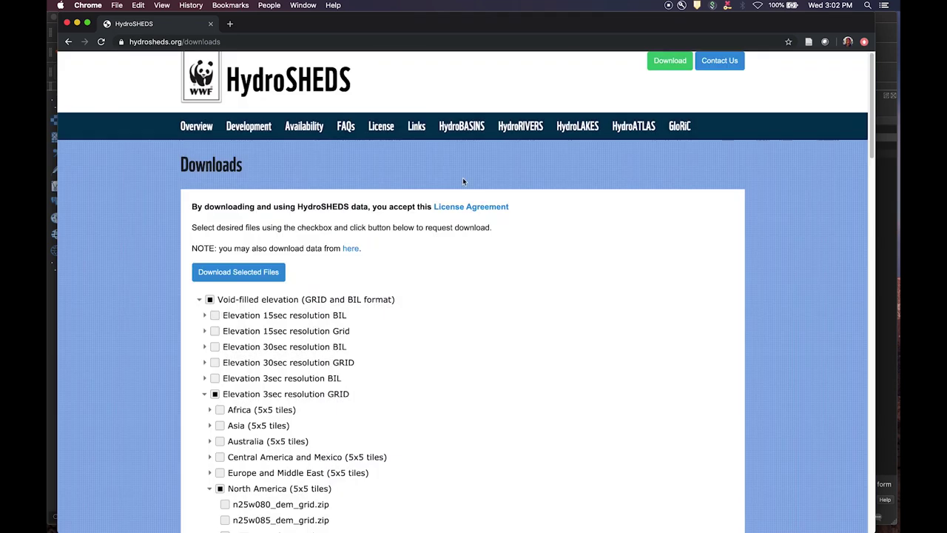
left_click_drag(401, 27, 0, 30)
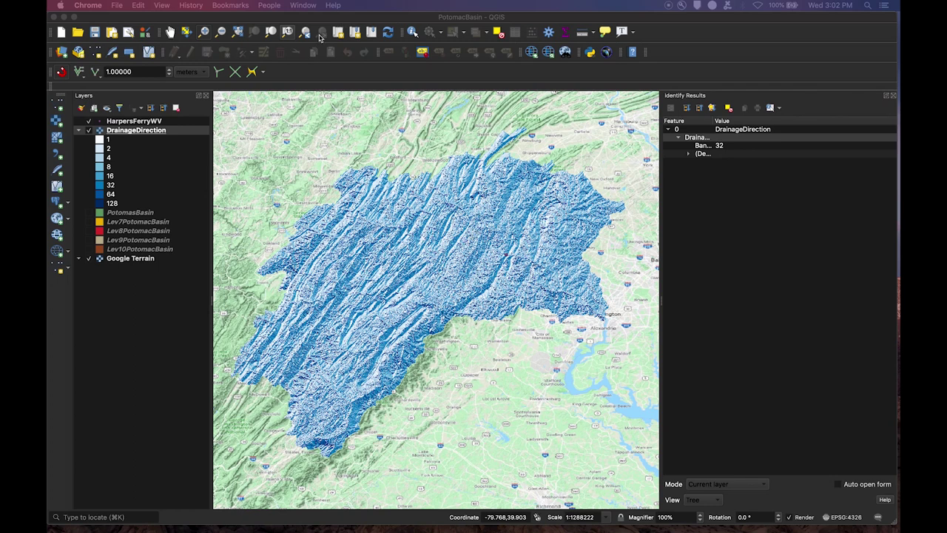
- Start adding a vector layer and browse to the PotomacBasin project folder
left_click(57, 103)
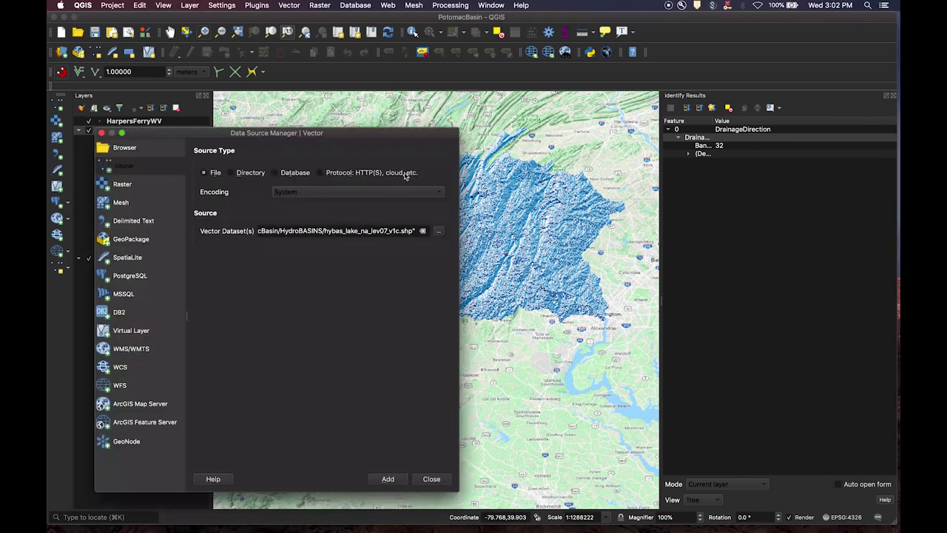
left_click(422, 230)
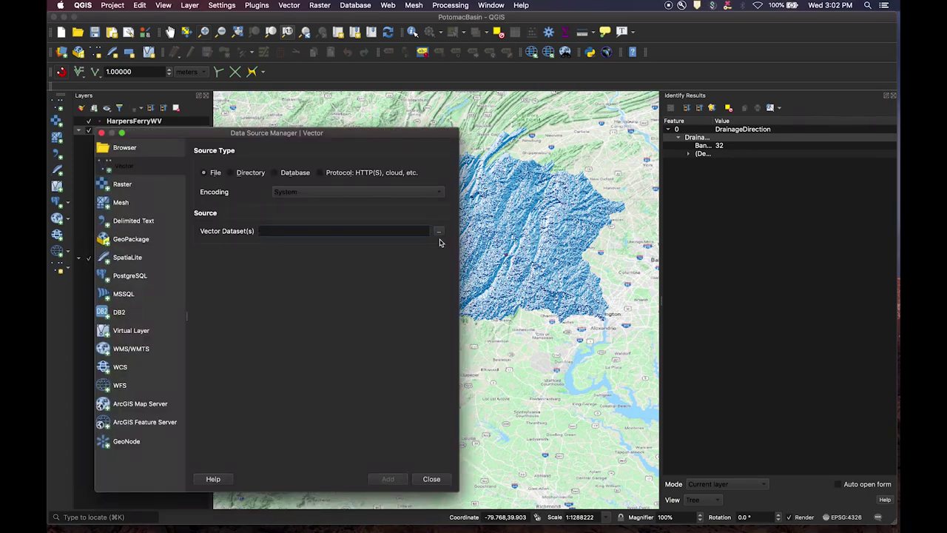
left_click(439, 231)
left_click(398, 174)
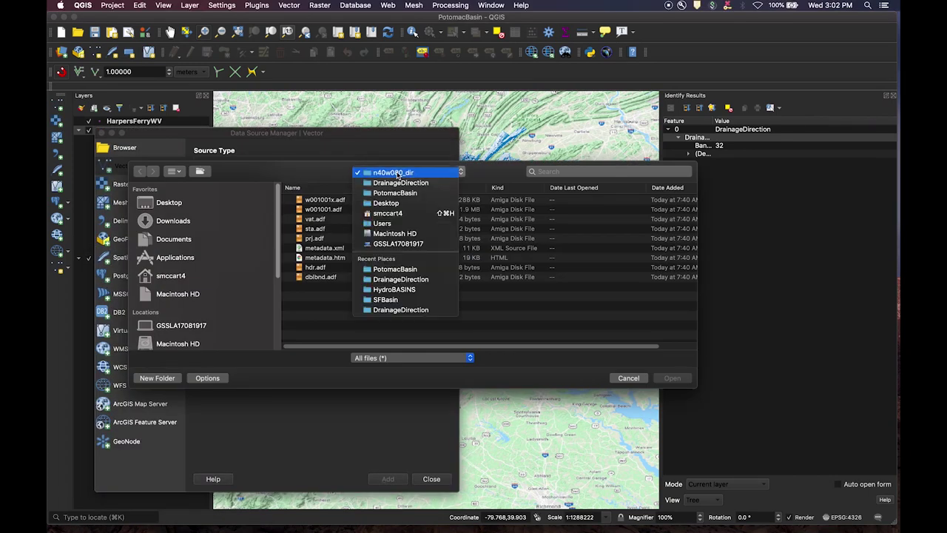
left_click(394, 194)
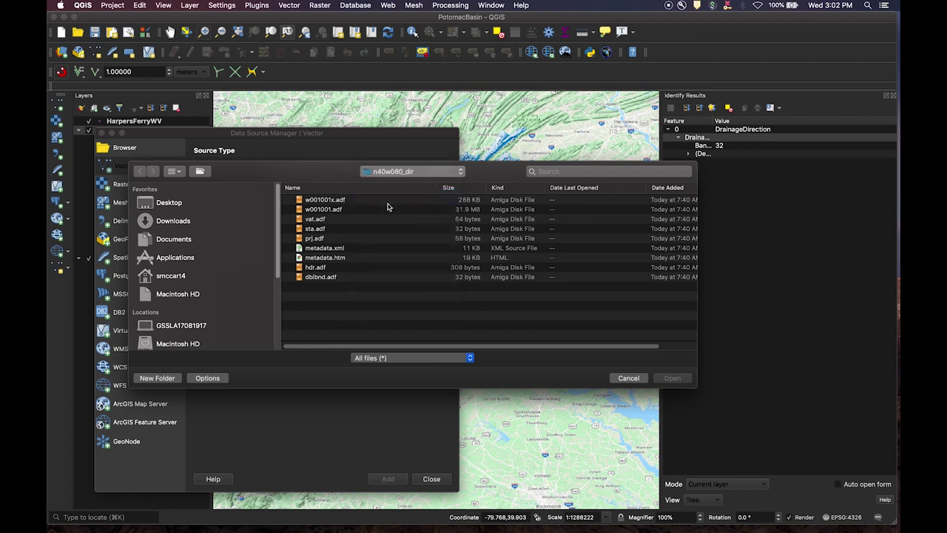
scroll(356, 238, "down", 1)
scroll(355, 238, "down", 3)
scroll(356, 238, "up", 5)
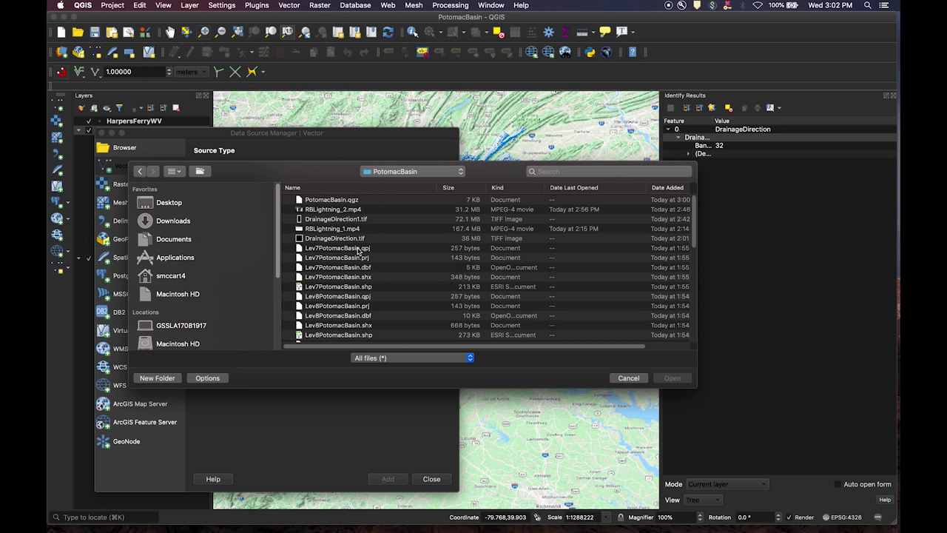
scroll(473, 289, "down", 5)
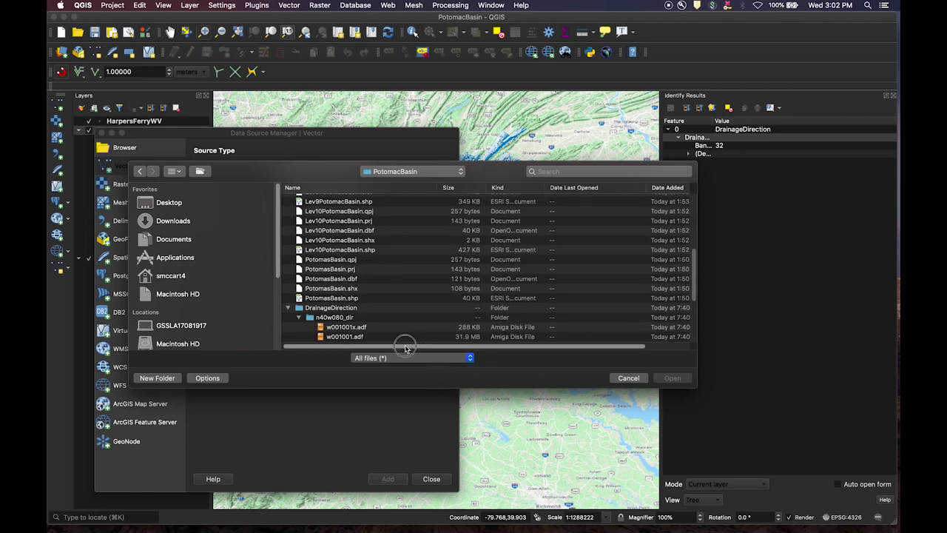
- Add RiverNetwork/na_riv_15s.shp as a vector layer and close the dialog
left_click(291, 308)
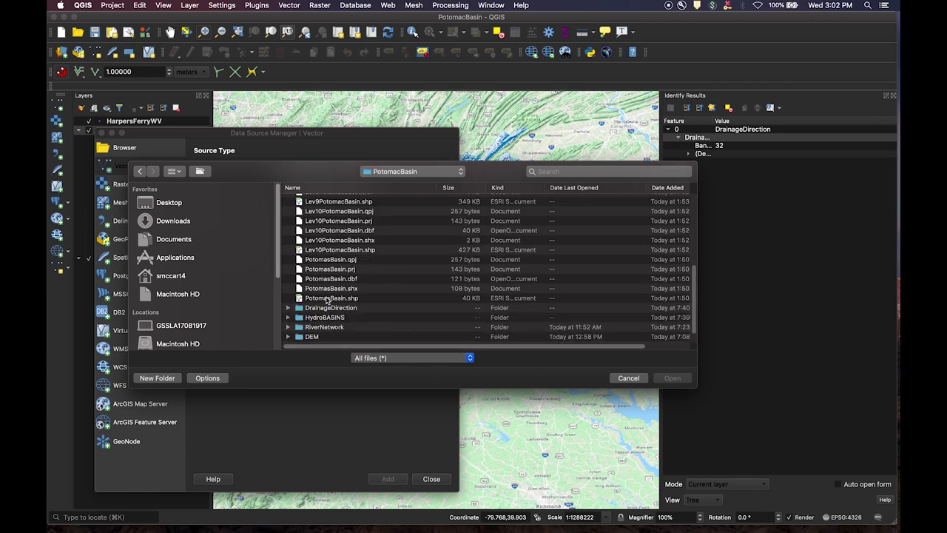
left_click(288, 326)
scroll(352, 298, "down", 2)
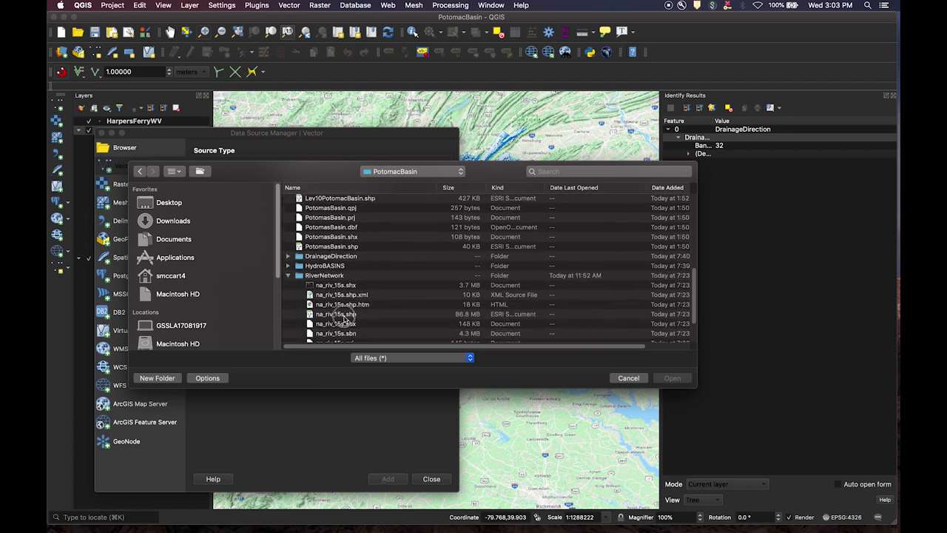
left_click(347, 315)
left_click(670, 378)
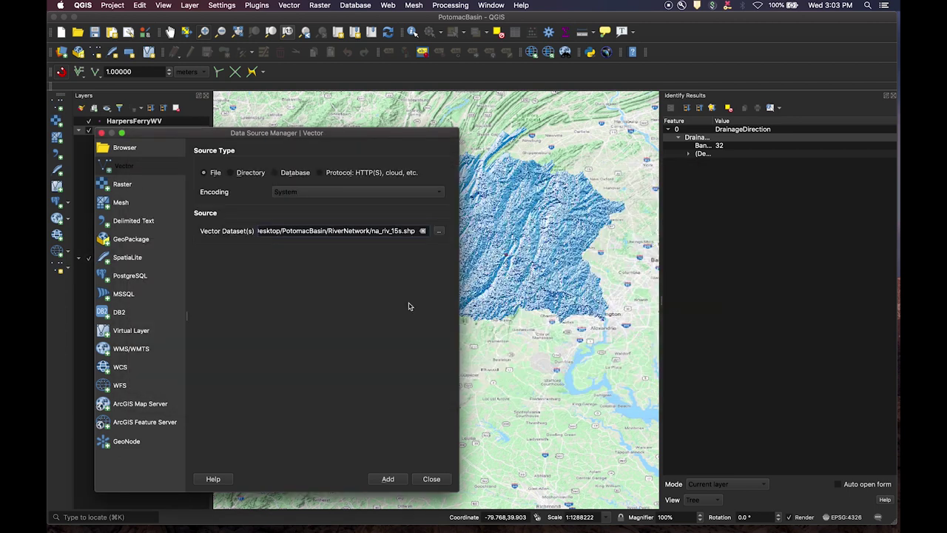
left_click(388, 479)
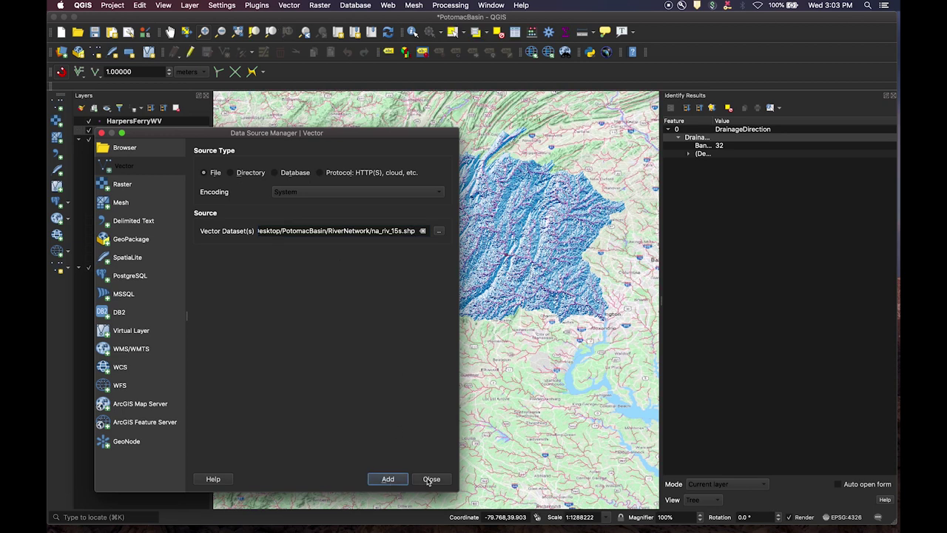
left_click(431, 479)
- Zoom to na_riv_15s and set up a Clip of na_riv_15s by the PotomasBasin overlay
right_click(129, 132)
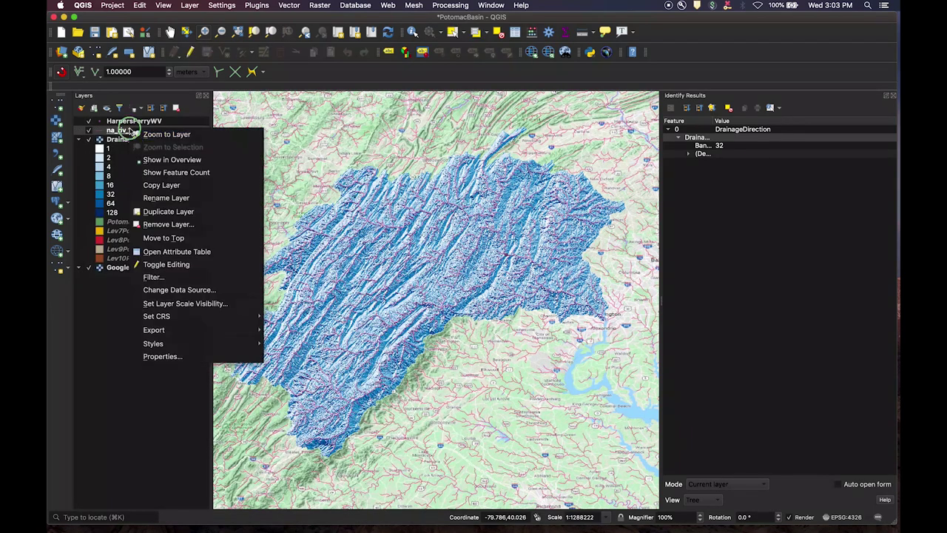
left_click(160, 134)
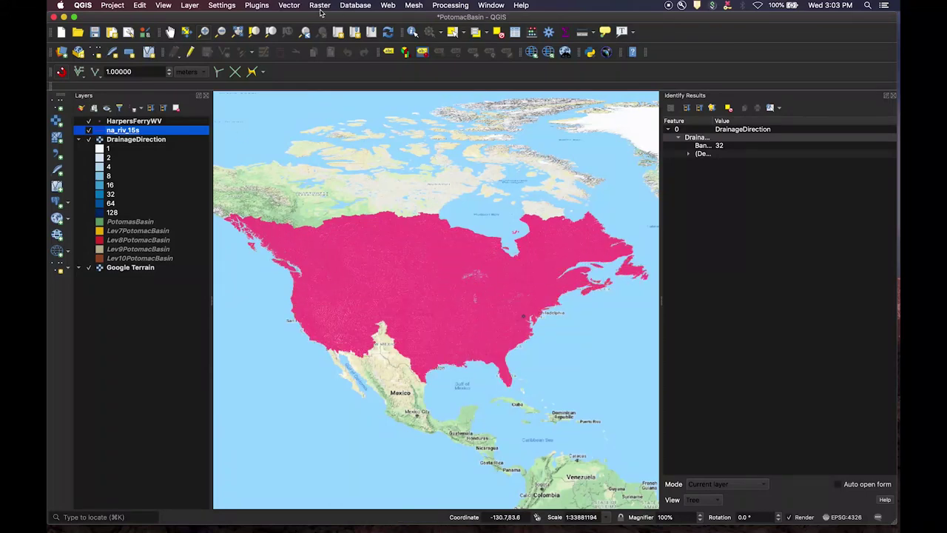
left_click(290, 5)
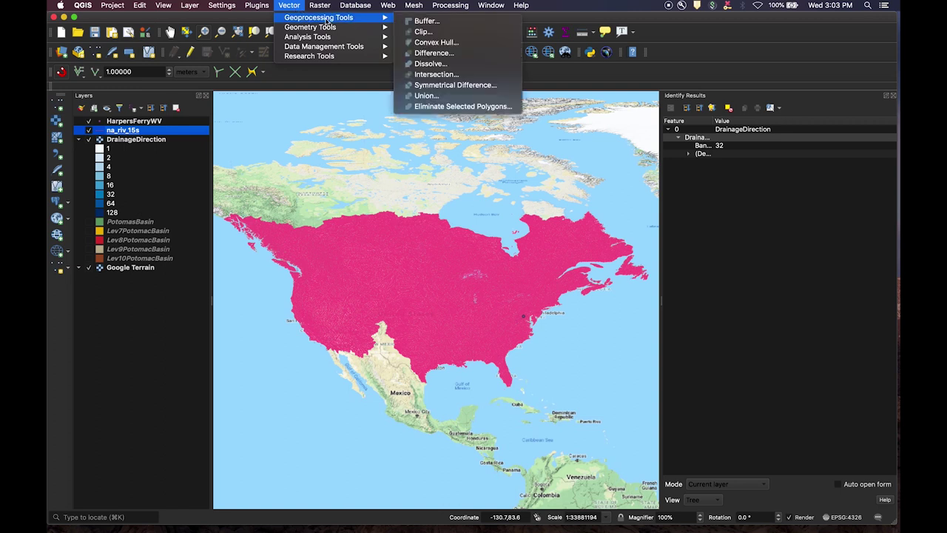
mouse_move(381, 17)
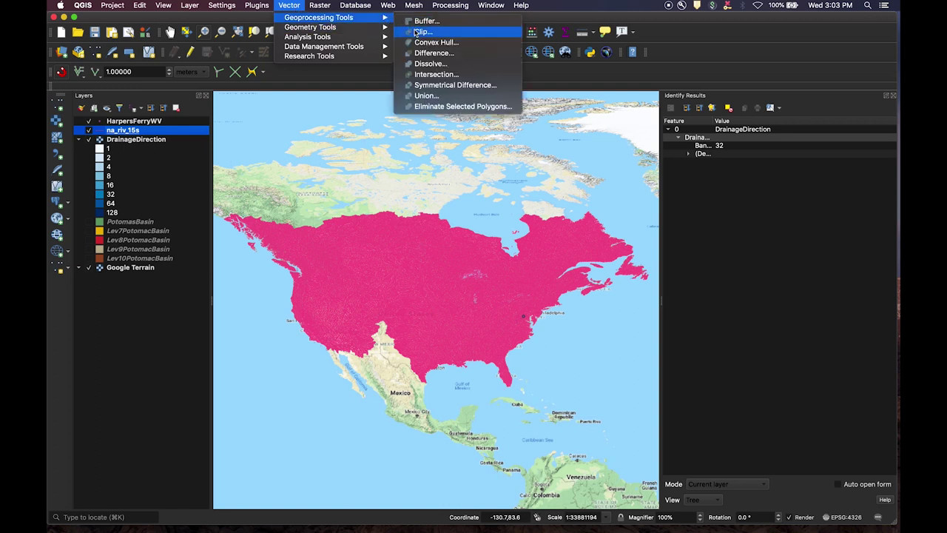
left_click(413, 32)
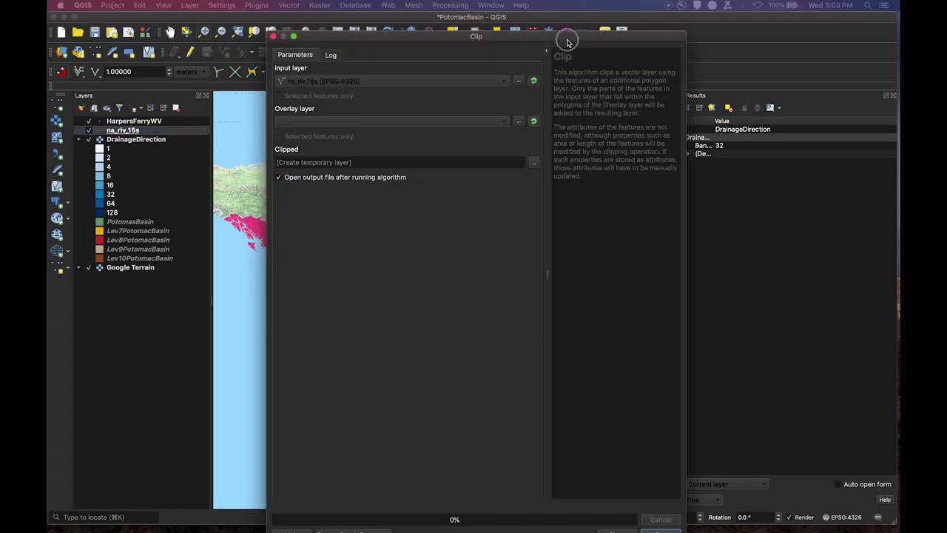
left_click(361, 78)
left_click(354, 78)
left_click(330, 113)
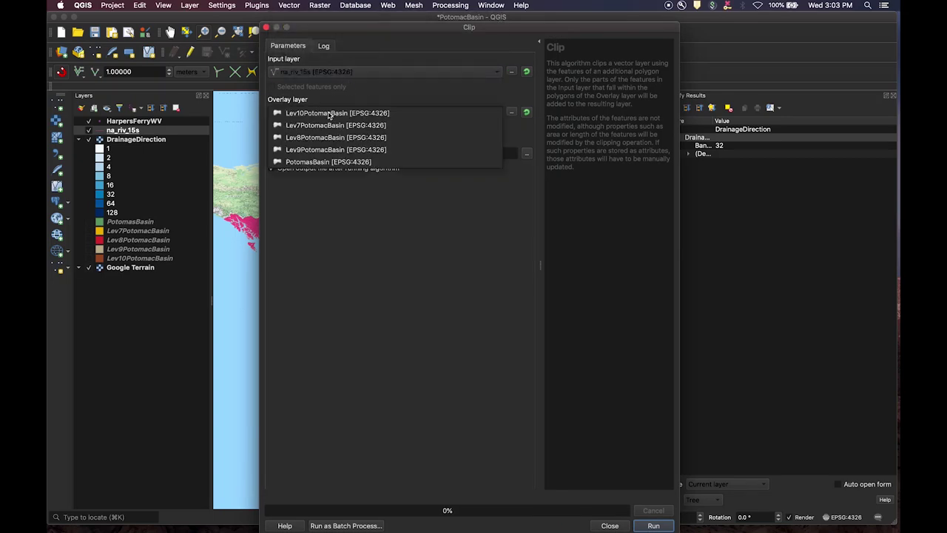
left_click(321, 162)
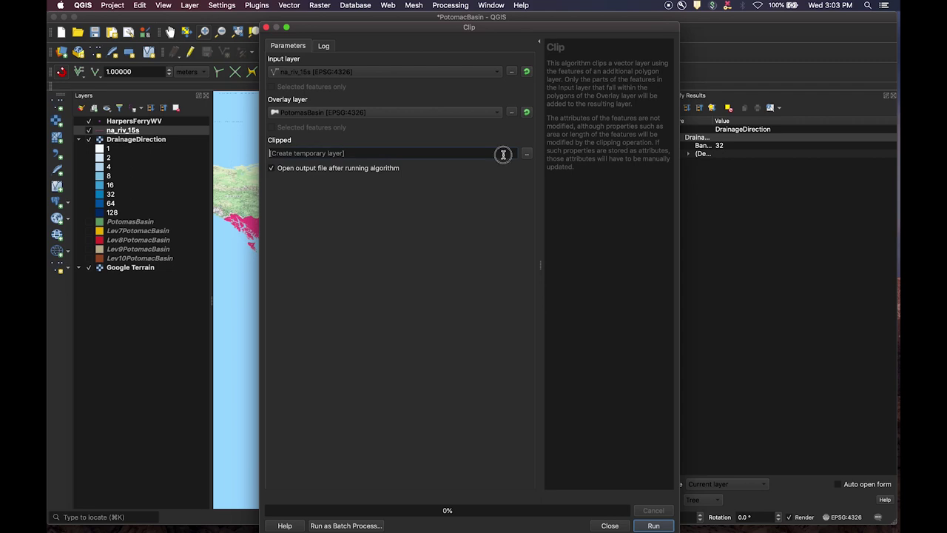
- Save the clipped output to Rivers.shp and run the clip
left_click(526, 154)
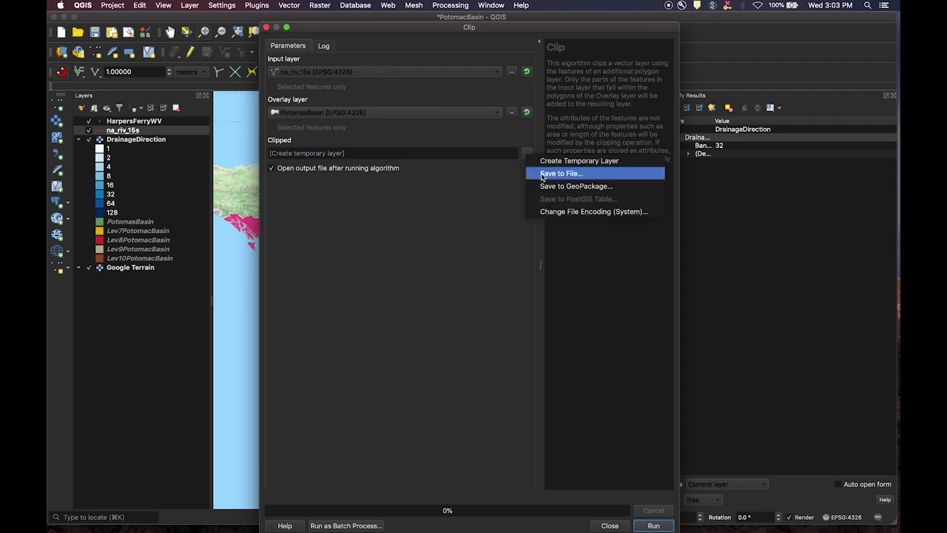
left_click(547, 173)
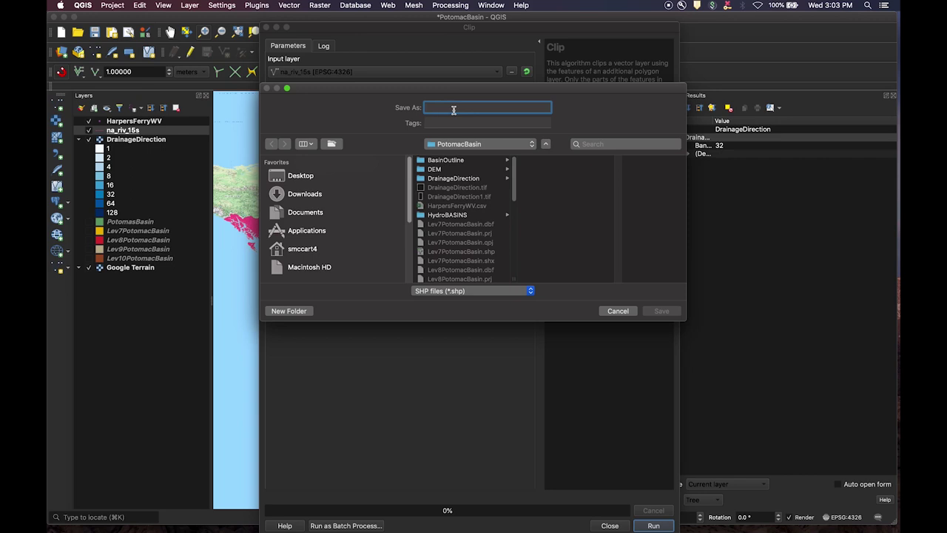
type("Riv")
left_click(661, 312)
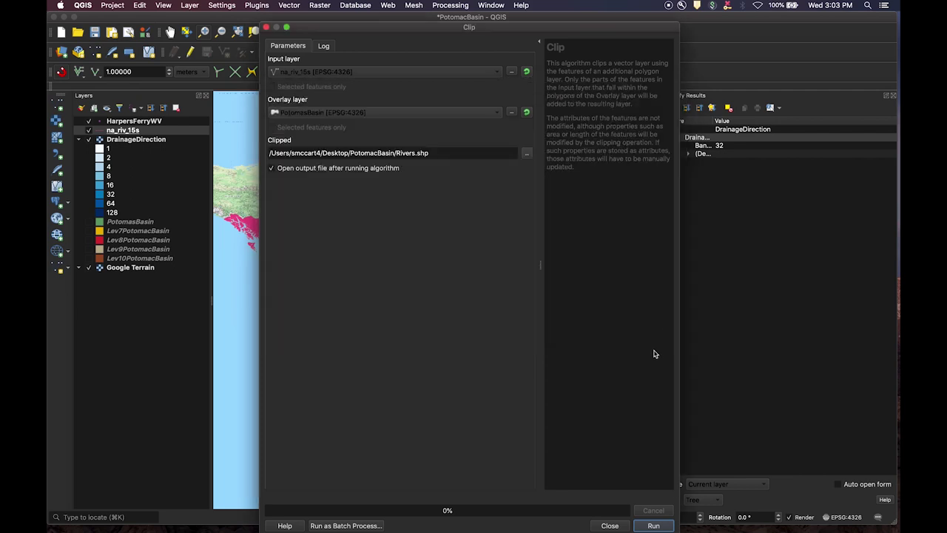
left_click(655, 526)
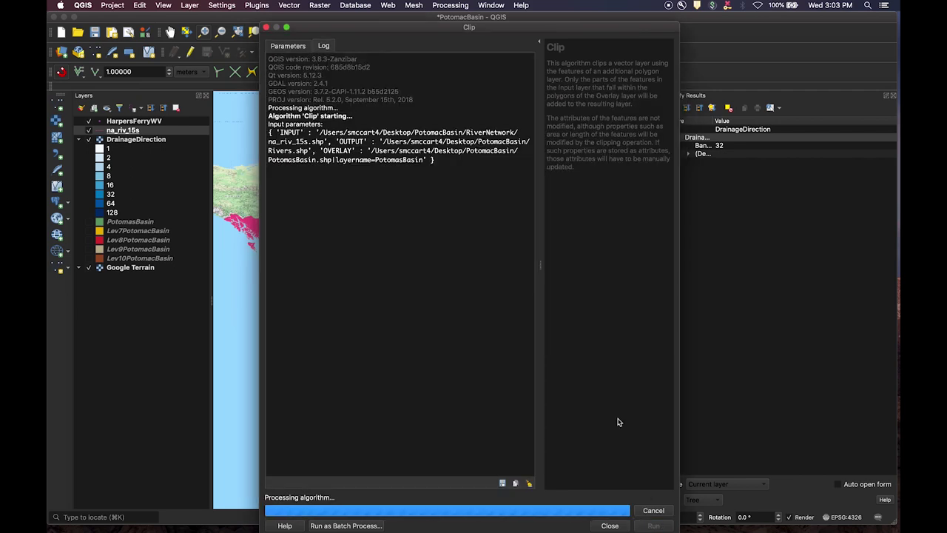
left_click(266, 28)
- Remove na_riv_15s, zoom to the Clipped layer, and hide DrainageDirection
right_click(126, 141)
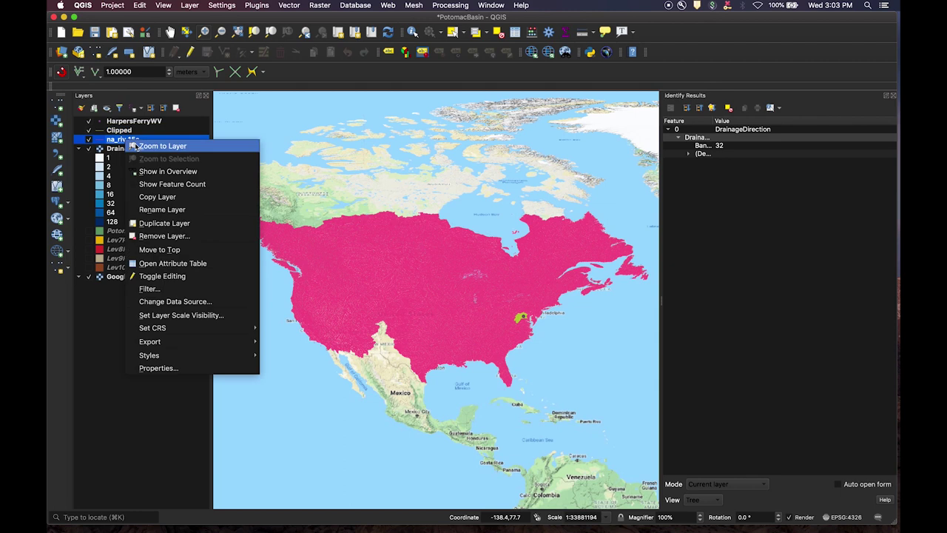
left_click(175, 235)
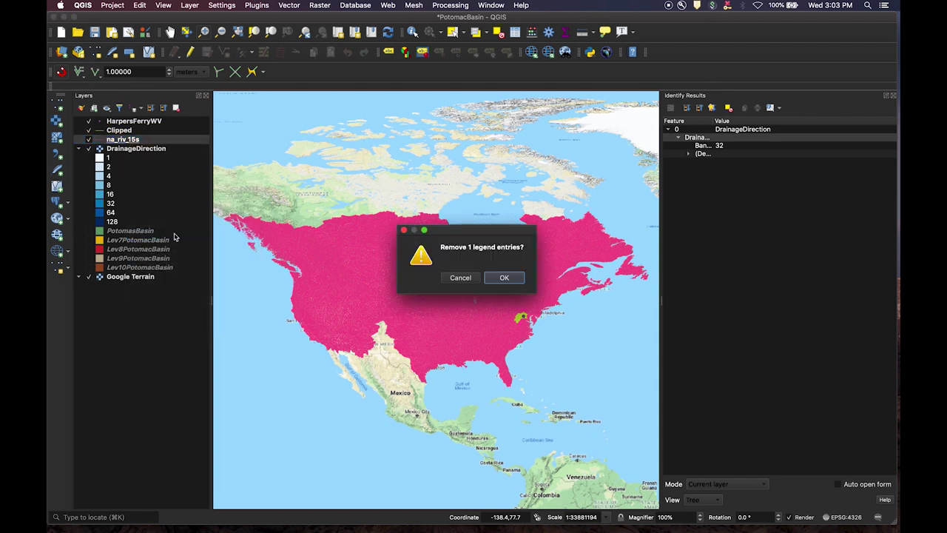
left_click(502, 277)
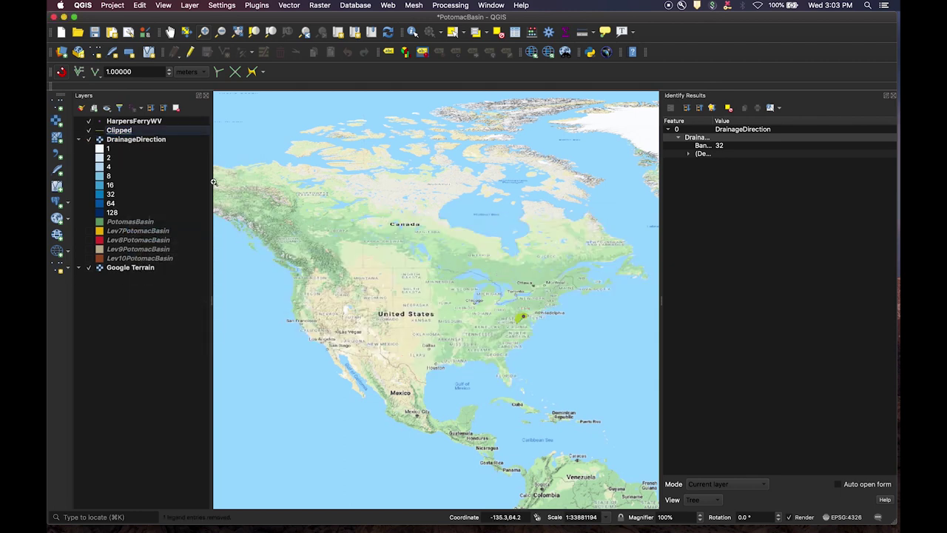
right_click(120, 132)
left_click(142, 139)
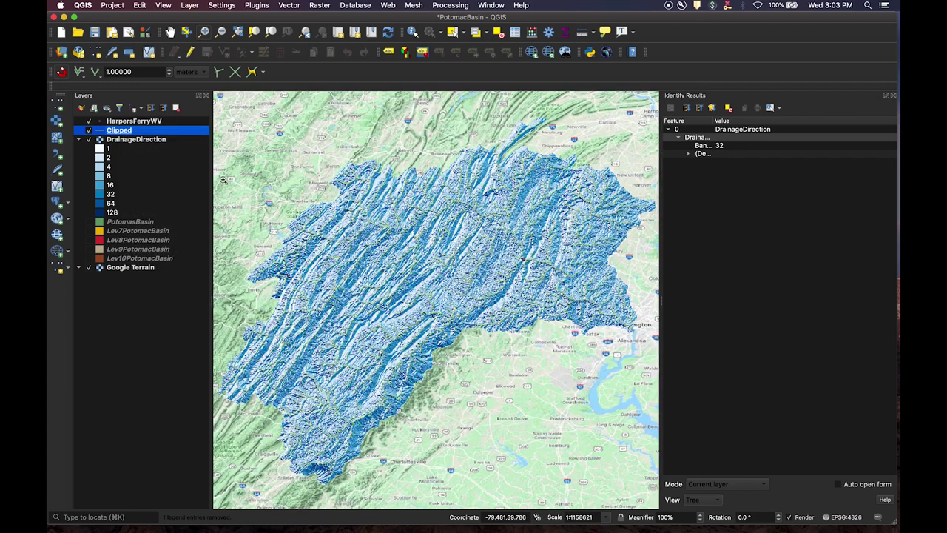
left_click(90, 141)
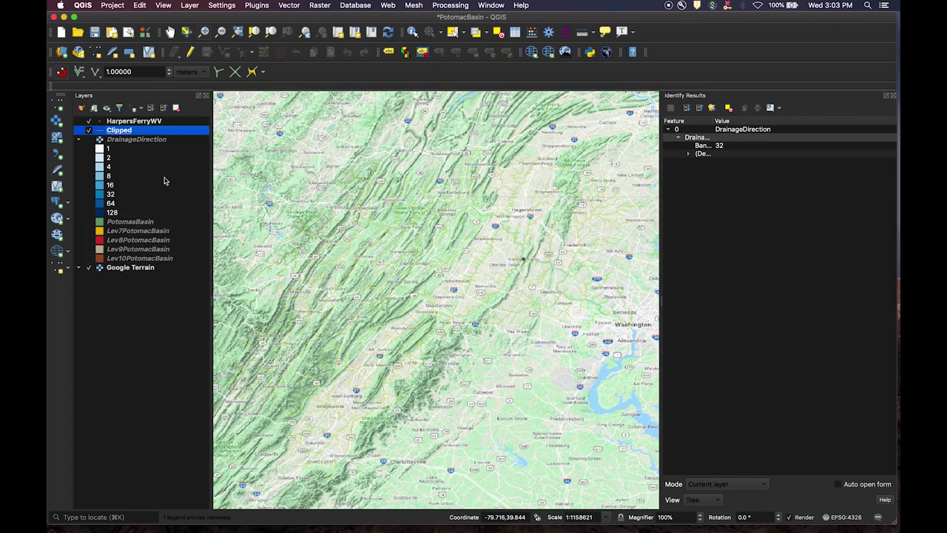
- Set the Clipped layer's line colour to blue in its symbology
right_click(122, 132)
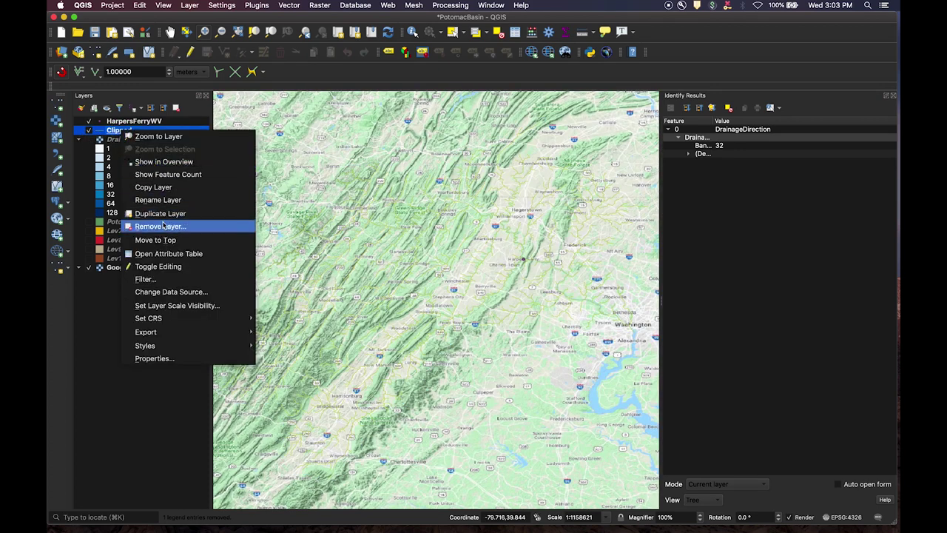
left_click(159, 359)
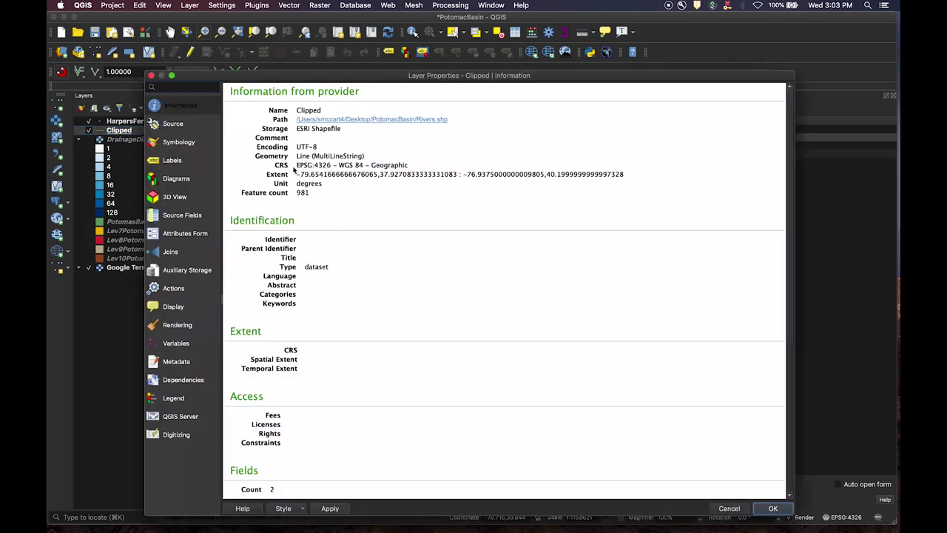
left_click(177, 142)
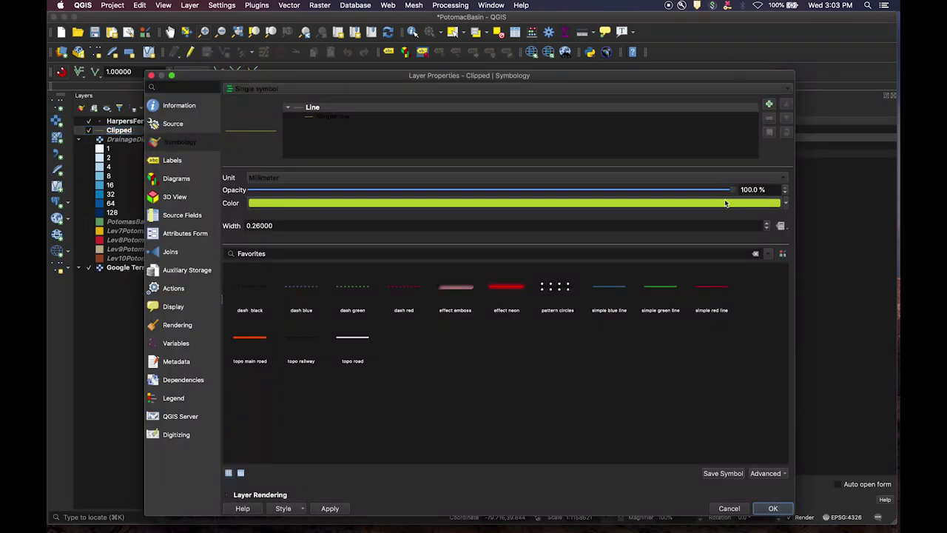
left_click(786, 204)
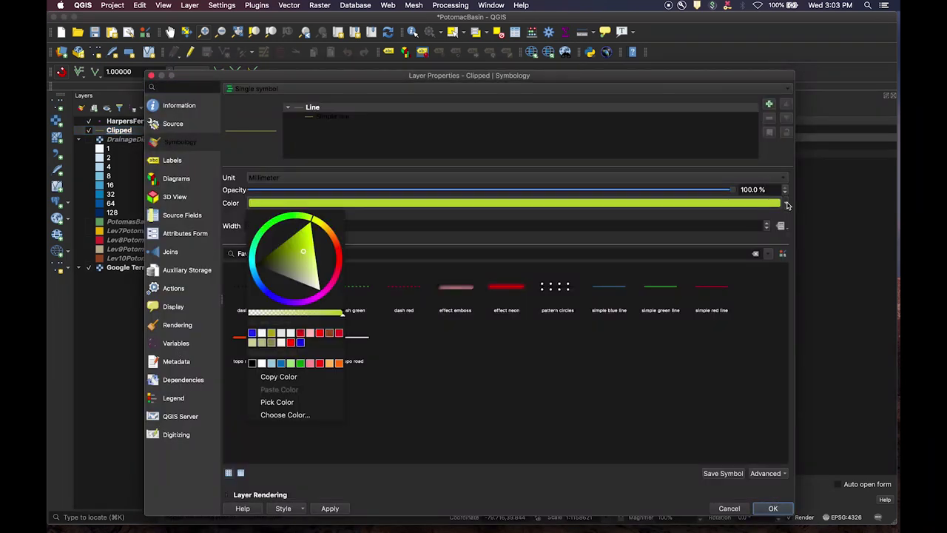
left_click(252, 334)
left_click(773, 509)
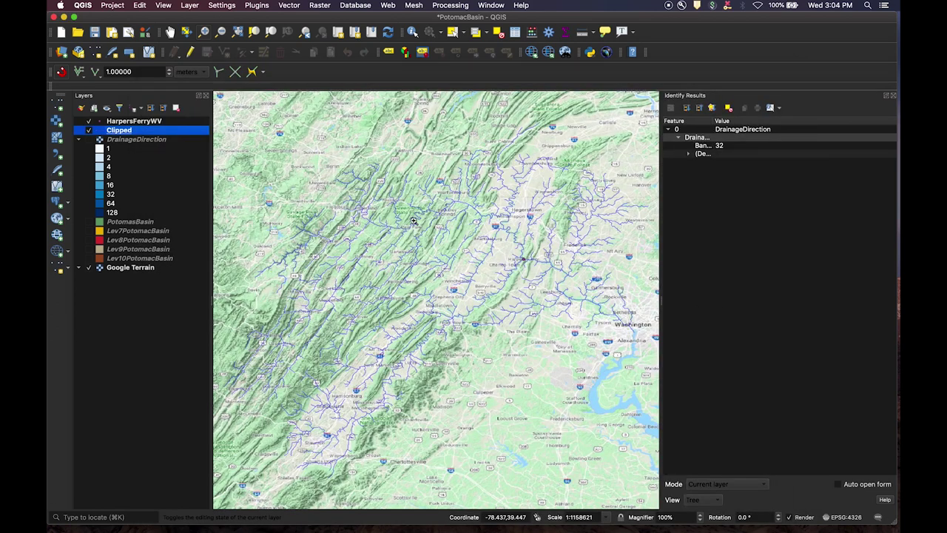
- Rename the Clipped layer to Rivers, then bring up the raster Data Source Manager
right_click(113, 131)
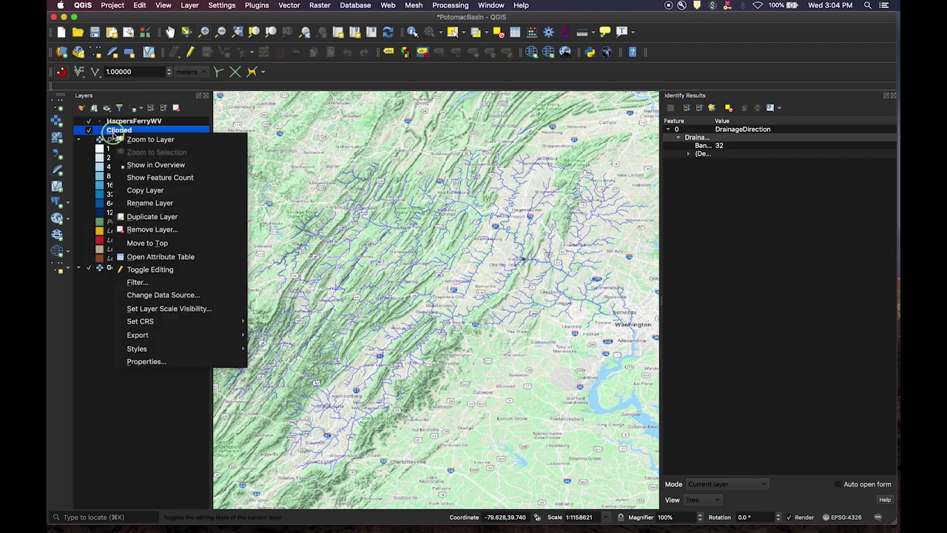
left_click(147, 203)
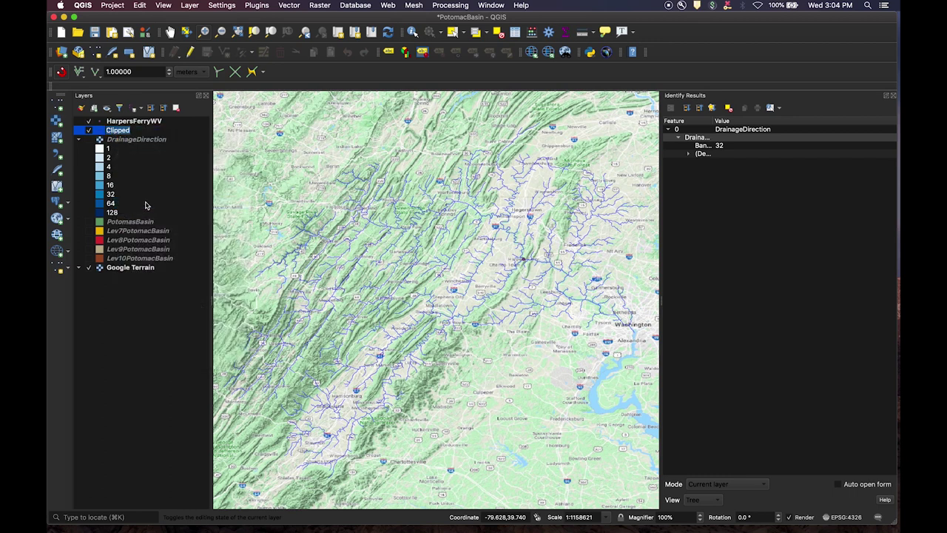
left_click_drag(133, 131, 101, 133)
type("Rivers")
key("Return")
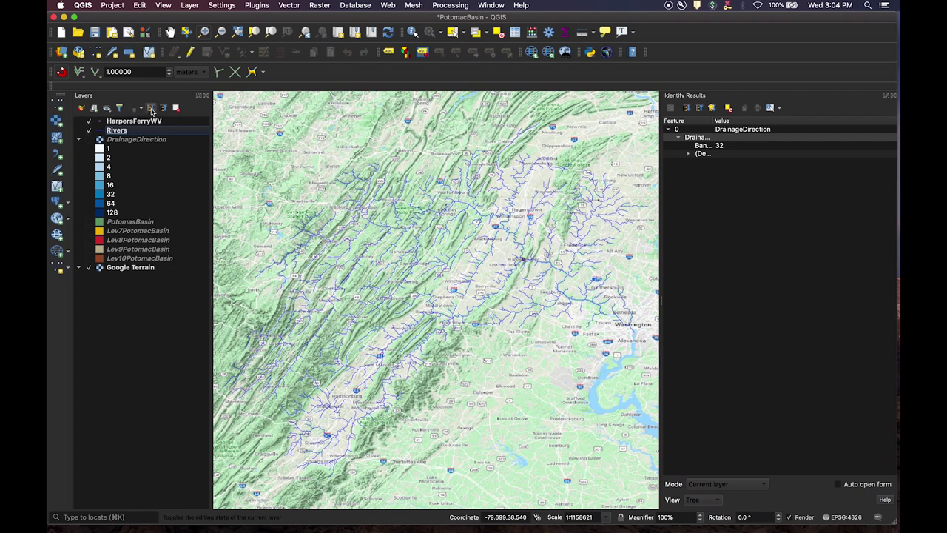
left_click(56, 121)
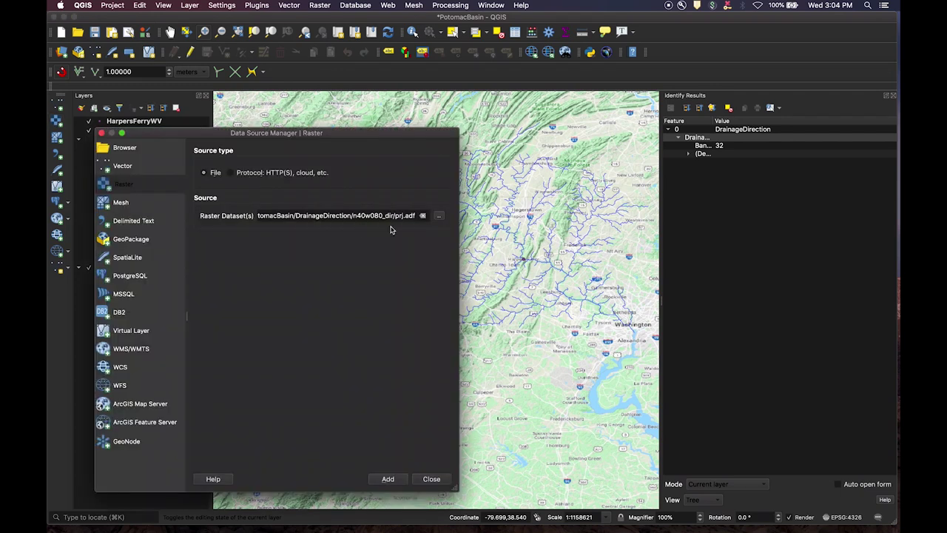
- Add the n40w080_dem elevation tile from DEM/n40w080_dem/prj.adf
left_click(423, 215)
left_click(438, 216)
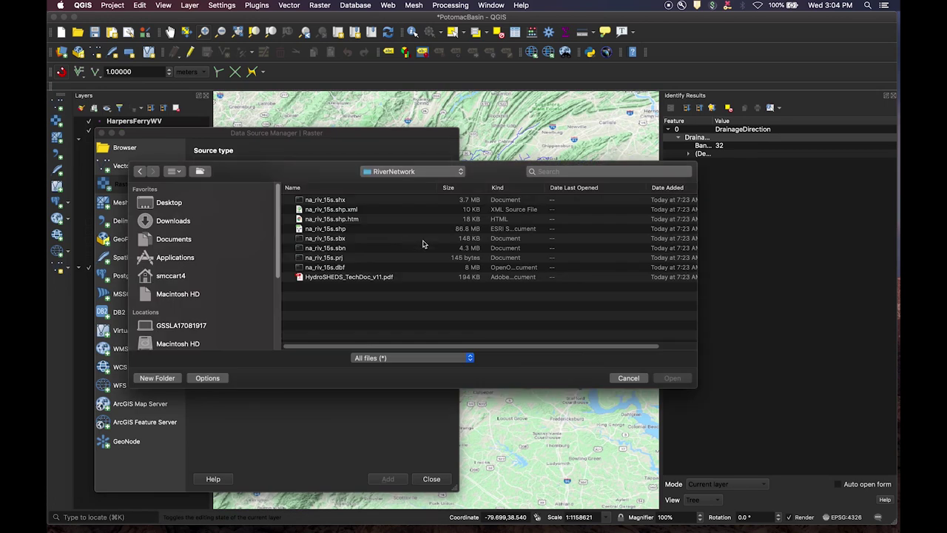
left_click(403, 174)
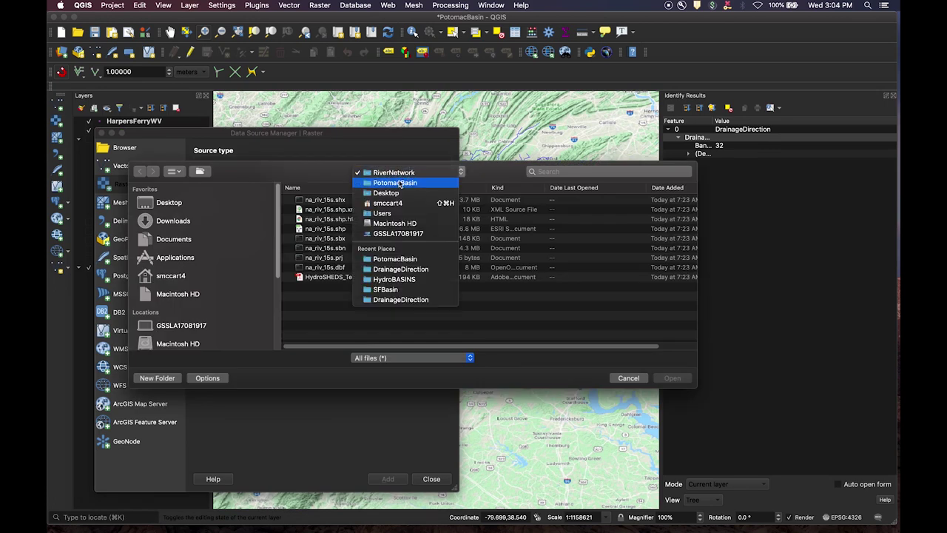
left_click(406, 185)
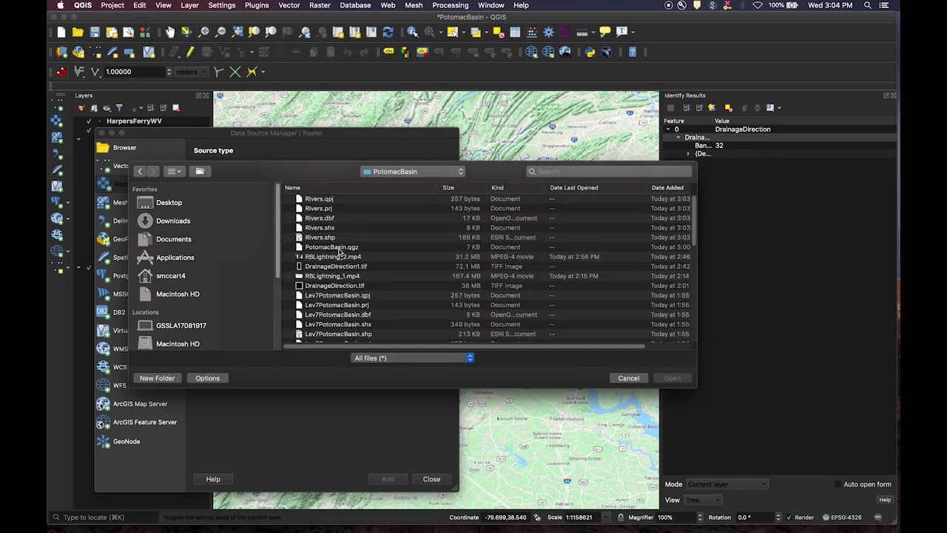
scroll(340, 259, "down", 5)
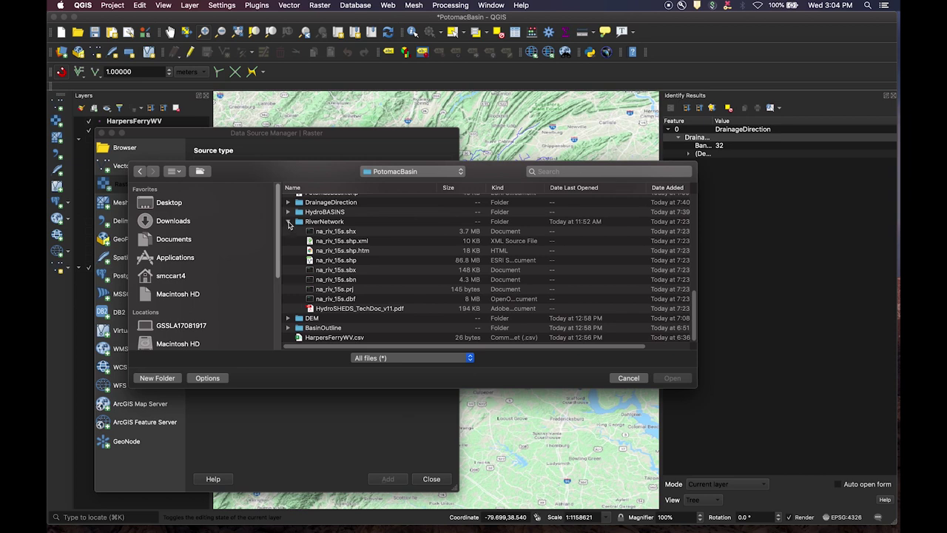
left_click(287, 222)
left_click(288, 318)
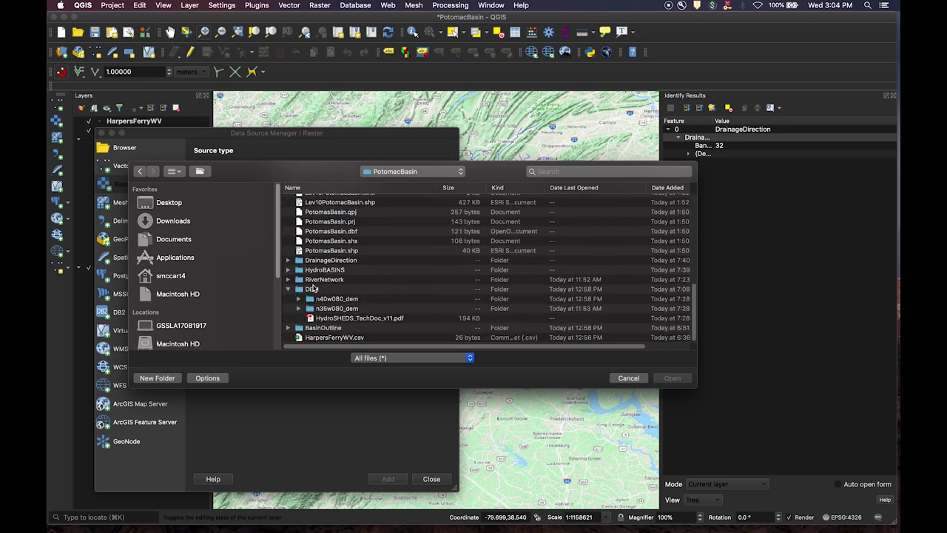
left_click(300, 299)
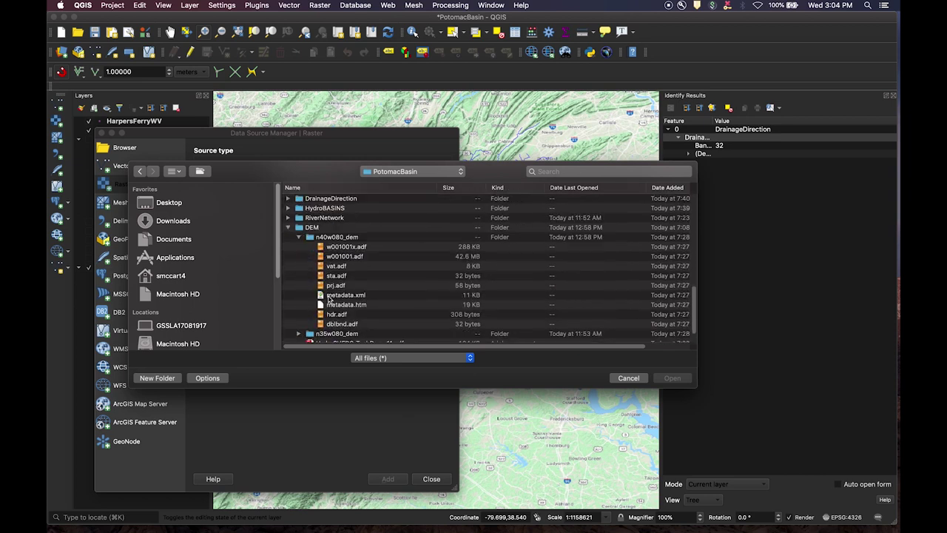
double_click(337, 286)
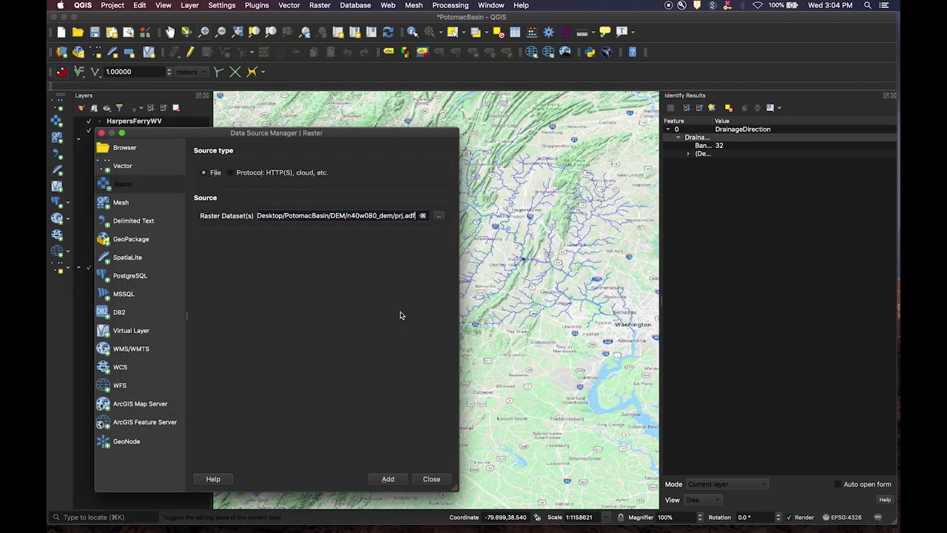
left_click(404, 480)
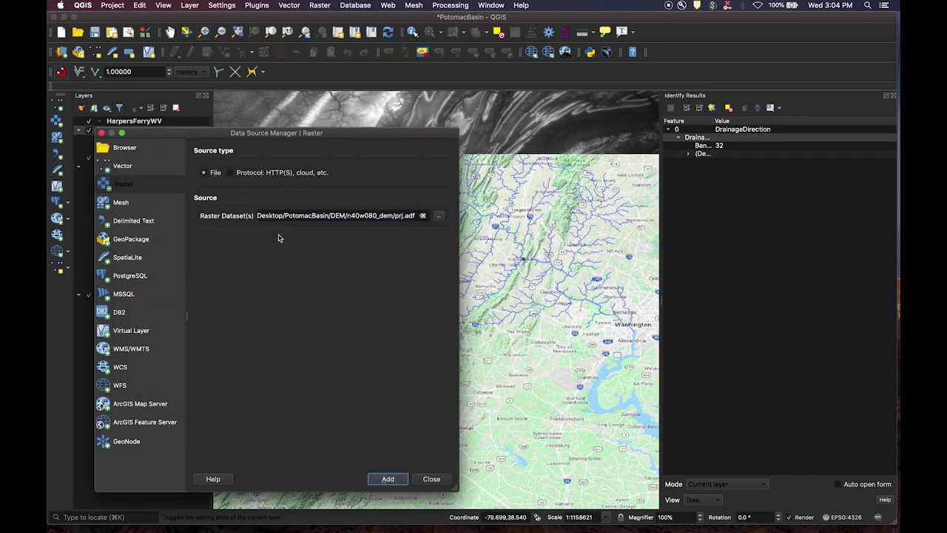
- Add the n35w080_dem tile from its prj.adf, close the manager and zoom out
left_click(421, 216)
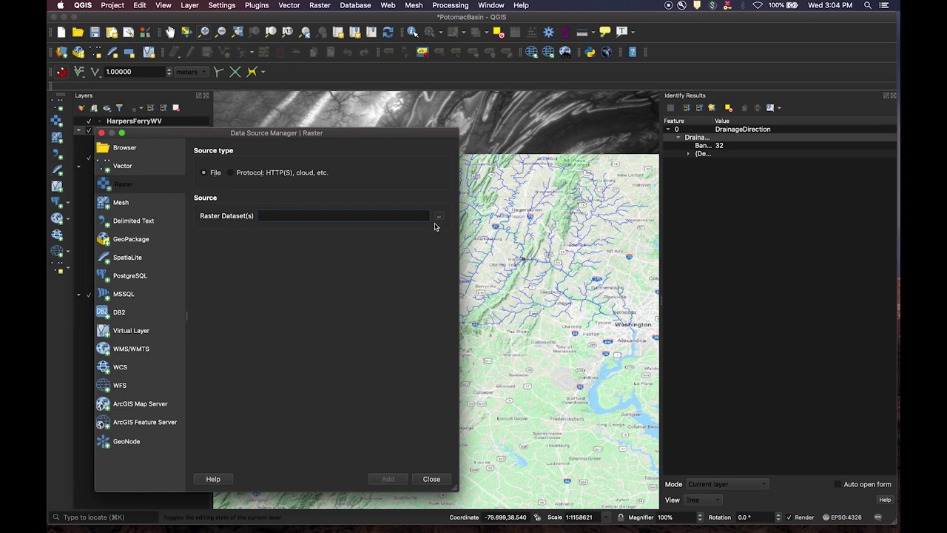
left_click(438, 216)
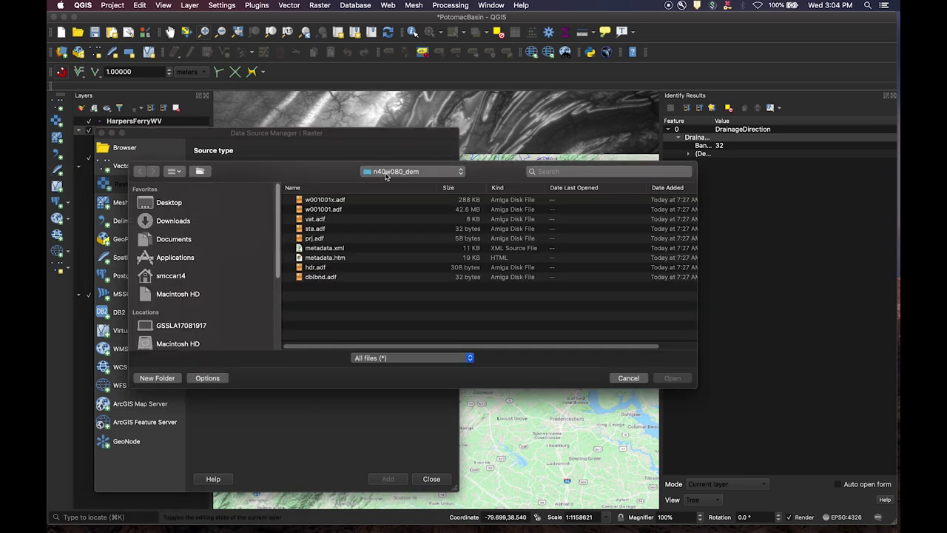
left_click(386, 176)
left_click(384, 184)
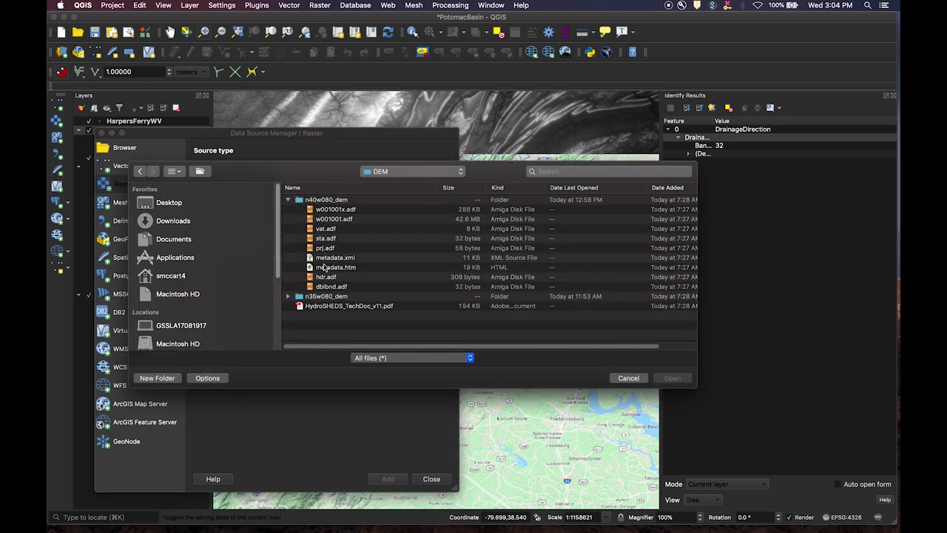
left_click(288, 200)
left_click(288, 209)
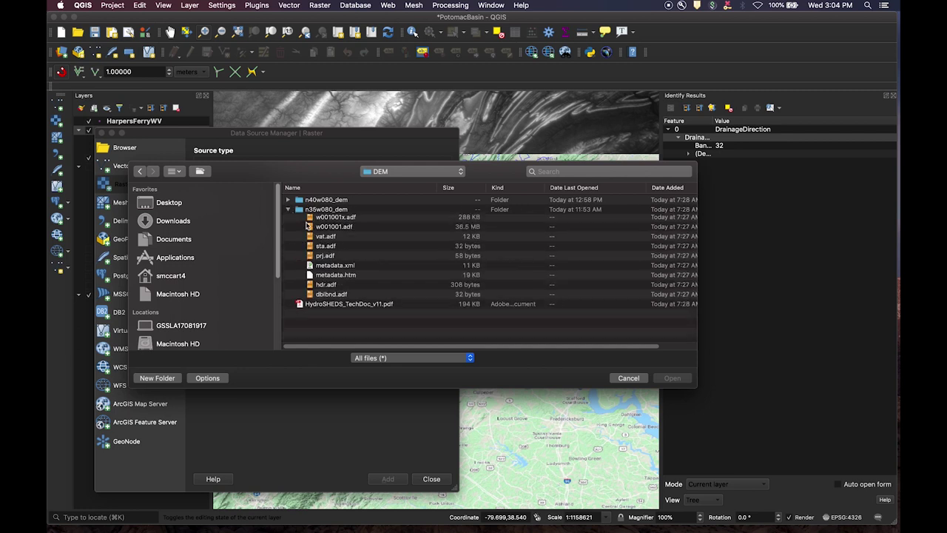
double_click(330, 256)
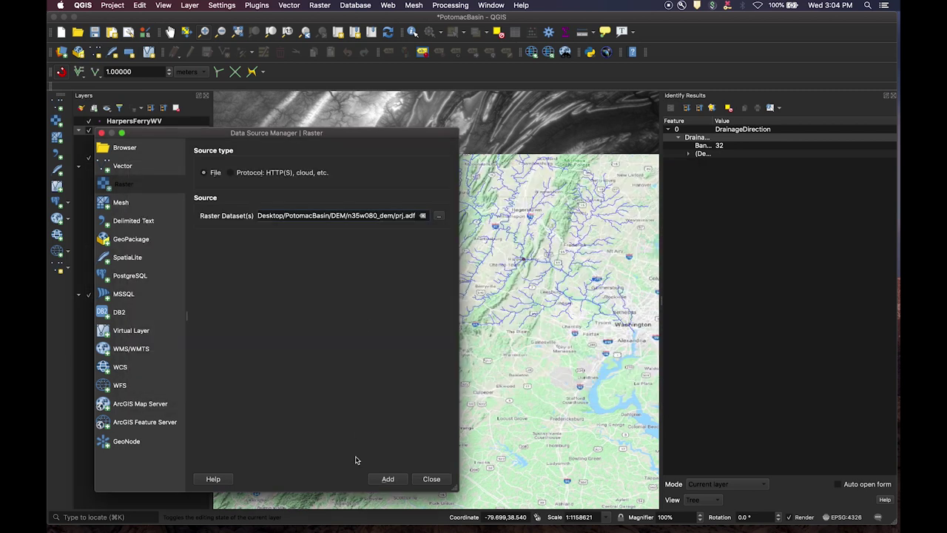
left_click(388, 479)
left_click(432, 479)
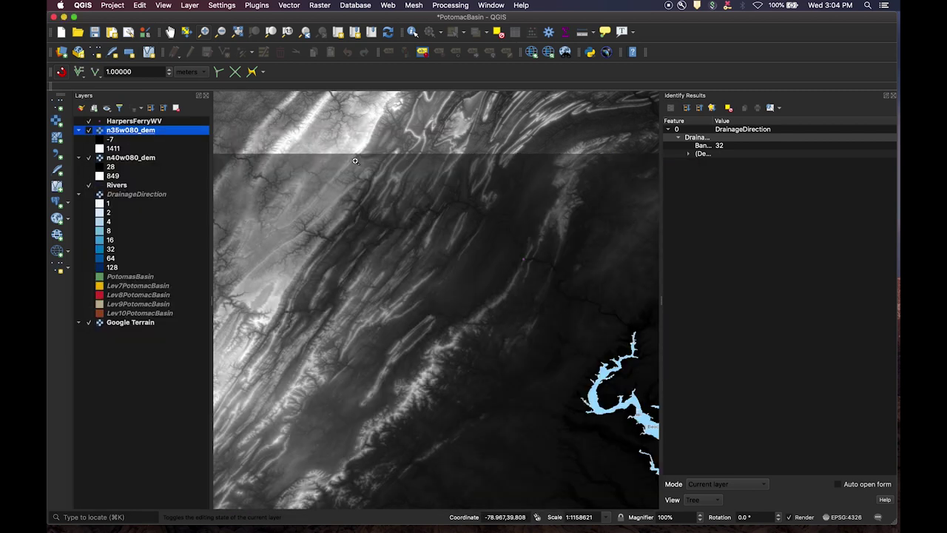
scroll(355, 160, "down", 3)
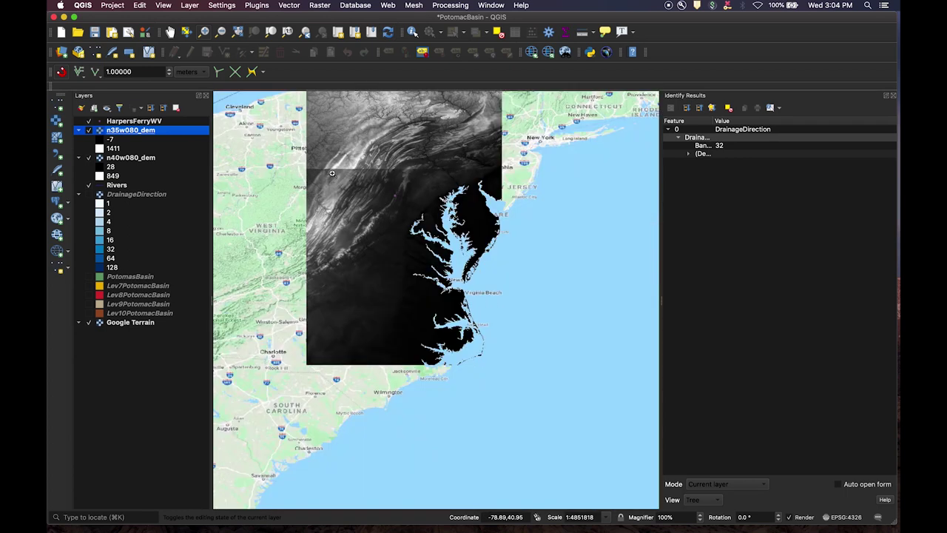
left_click(169, 32)
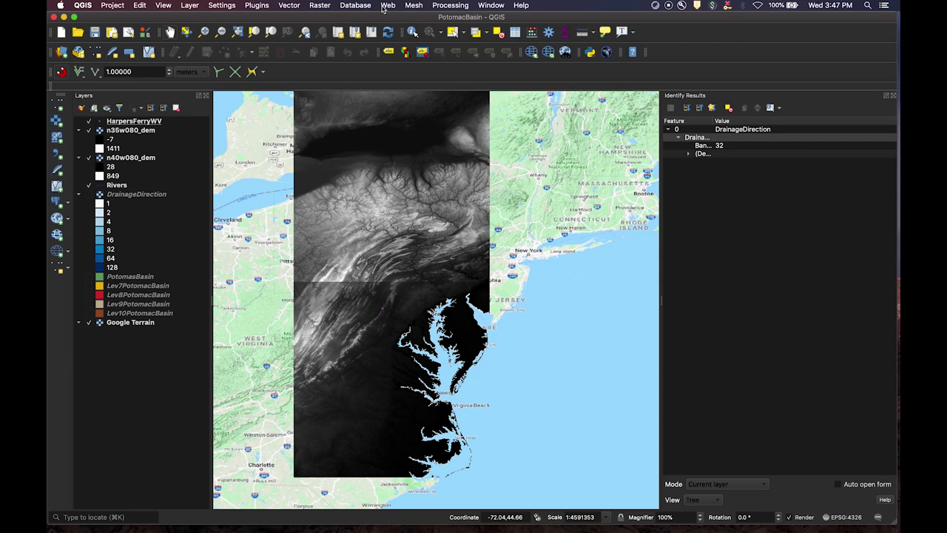
left_click(326, 5)
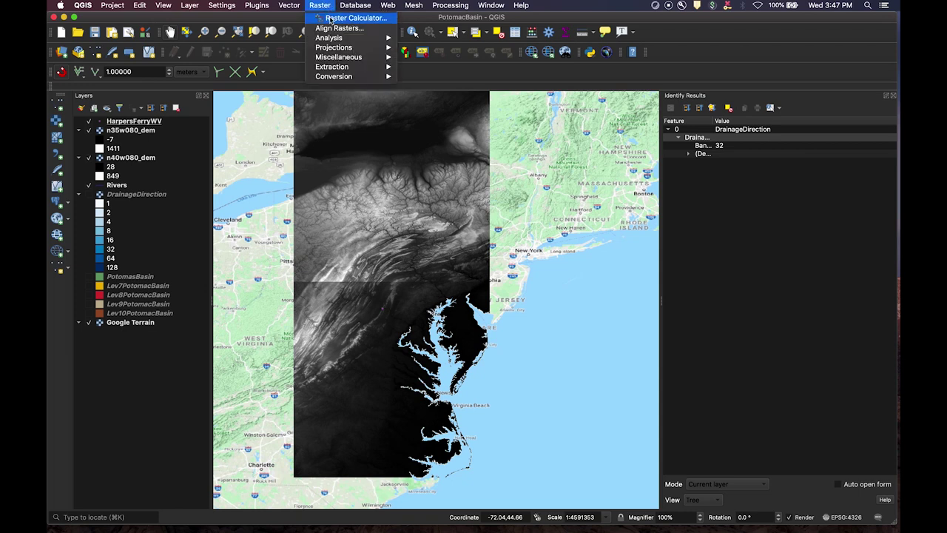
mouse_move(344, 60)
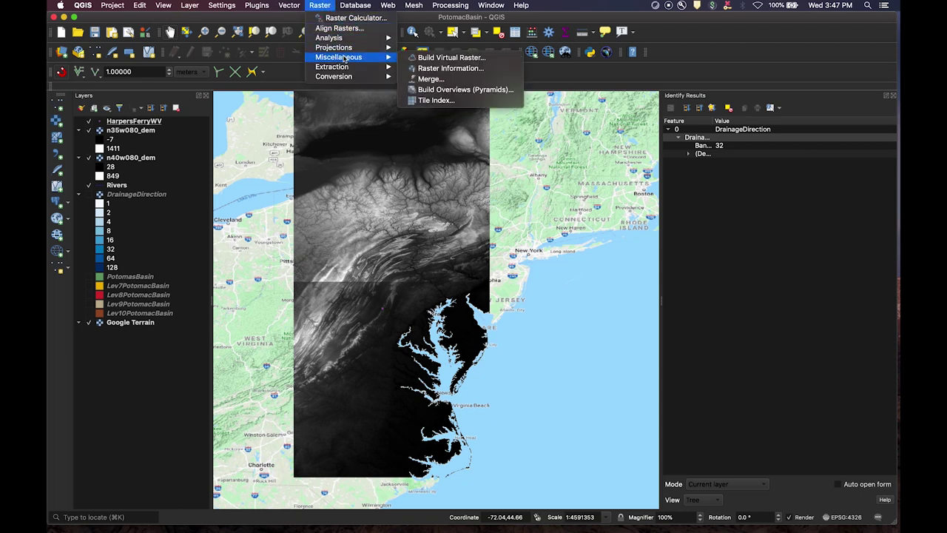
left_click(430, 78)
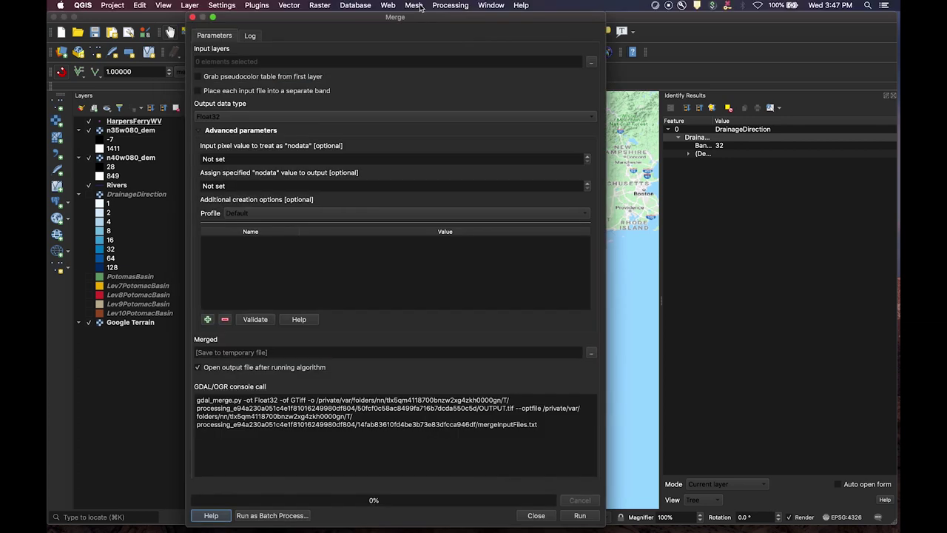
left_click(593, 62)
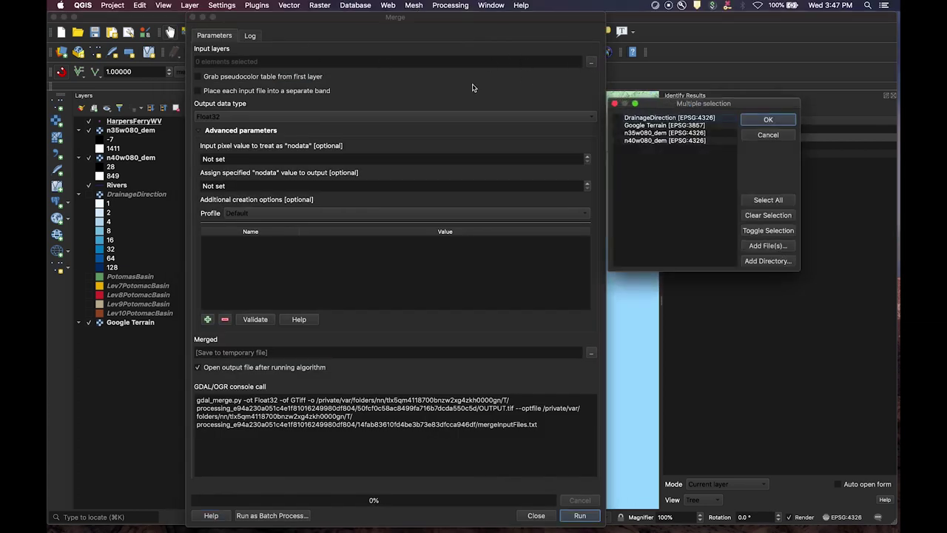
left_click(622, 134)
left_click(619, 135)
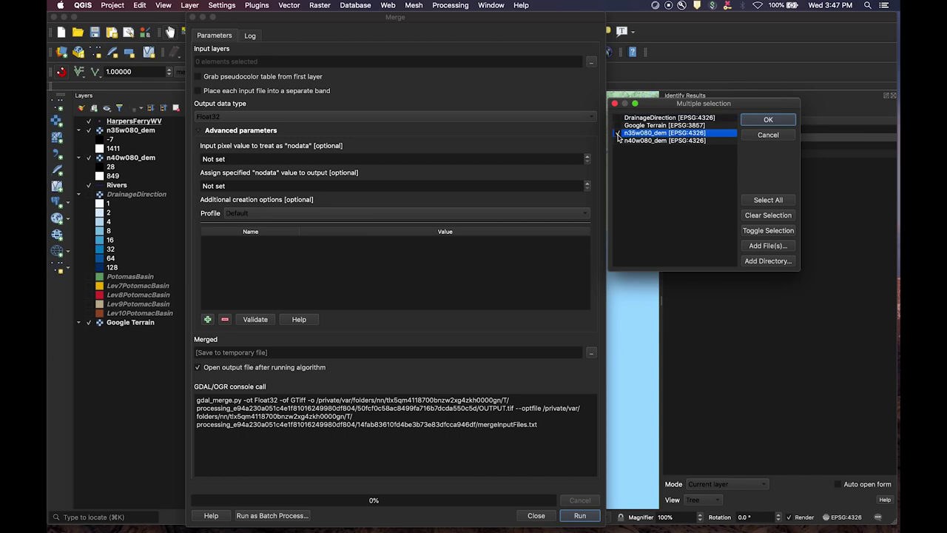
left_click(619, 142)
left_click(768, 121)
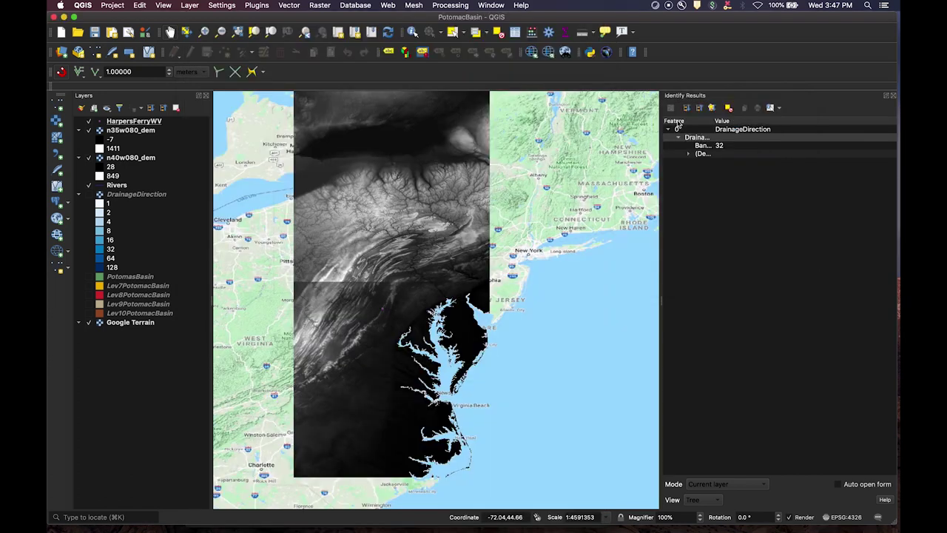
left_click_drag(451, 21, 450, 37)
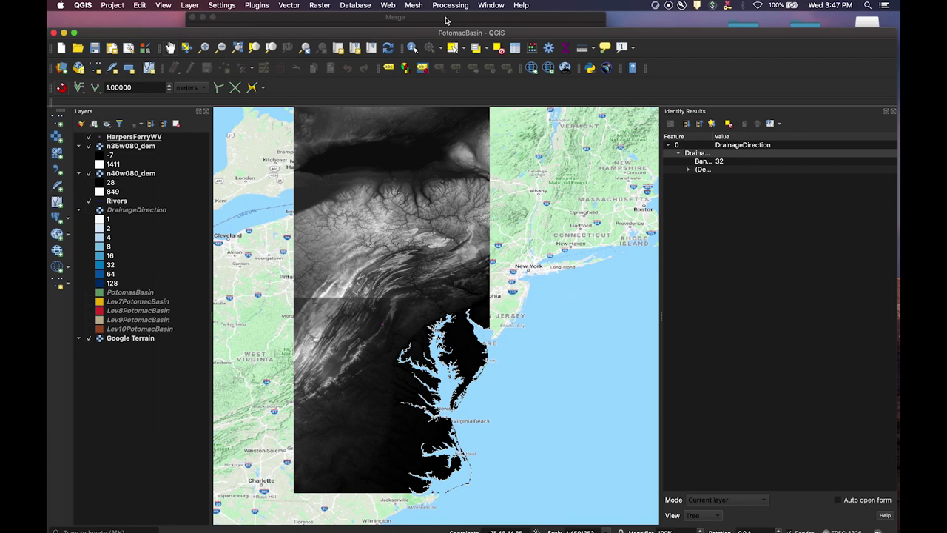
left_click(447, 18)
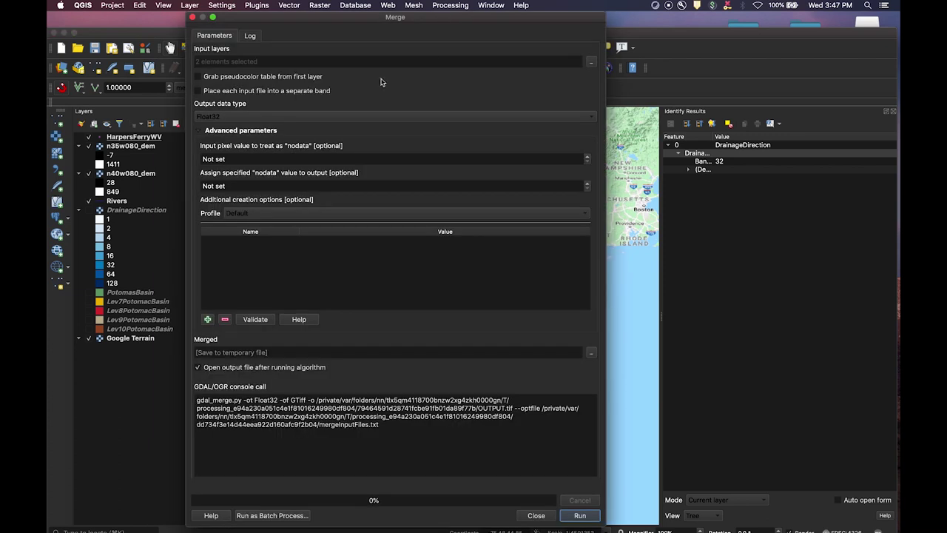
left_click(287, 120)
left_click(287, 121)
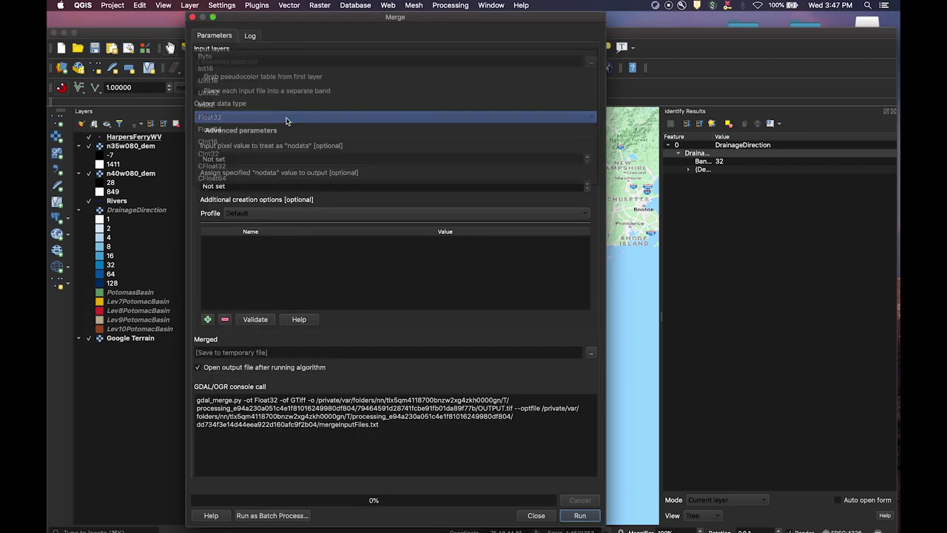
right_click(144, 148)
left_click(175, 336)
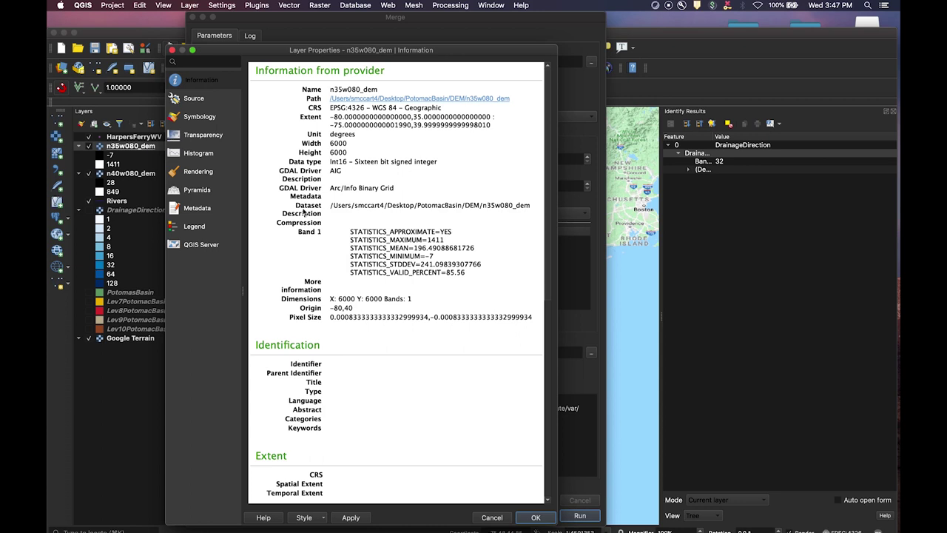
left_click_drag(286, 160, 400, 162)
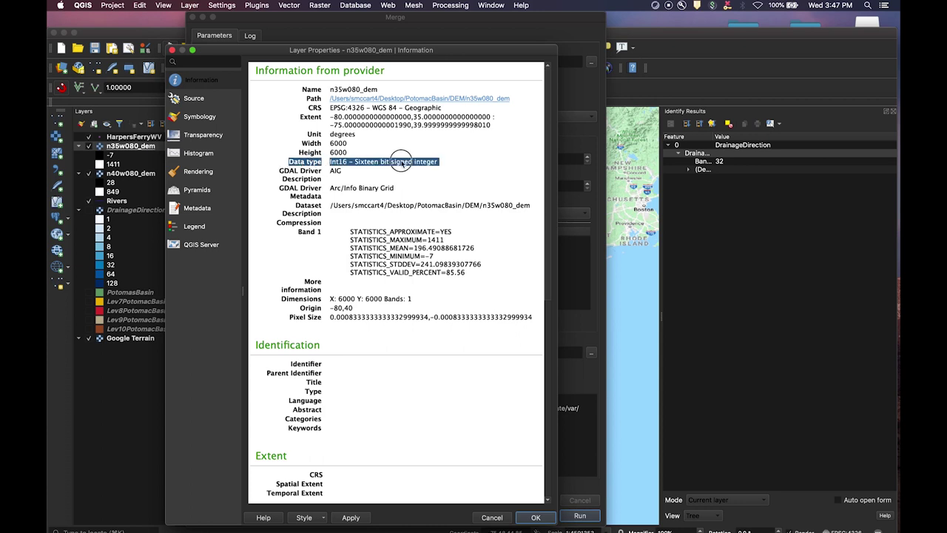
left_click(398, 177)
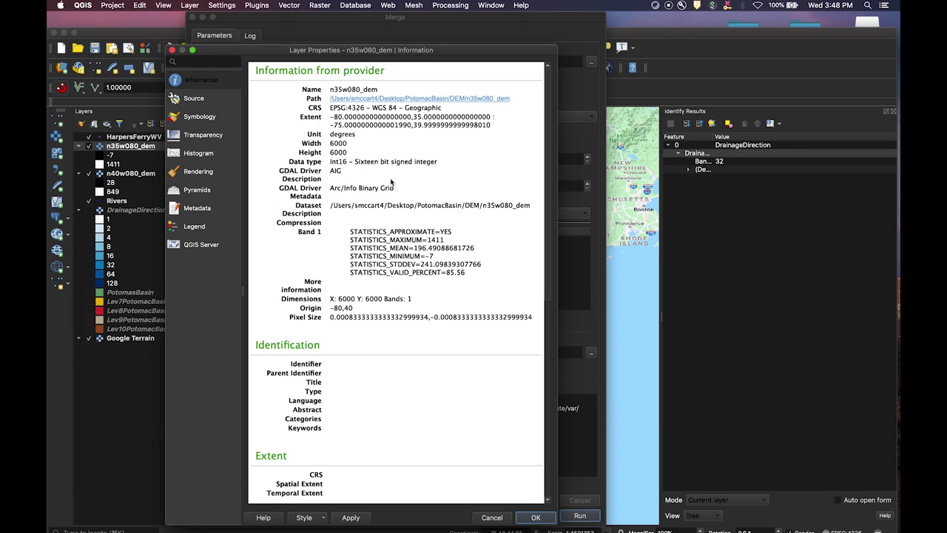
left_click(172, 50)
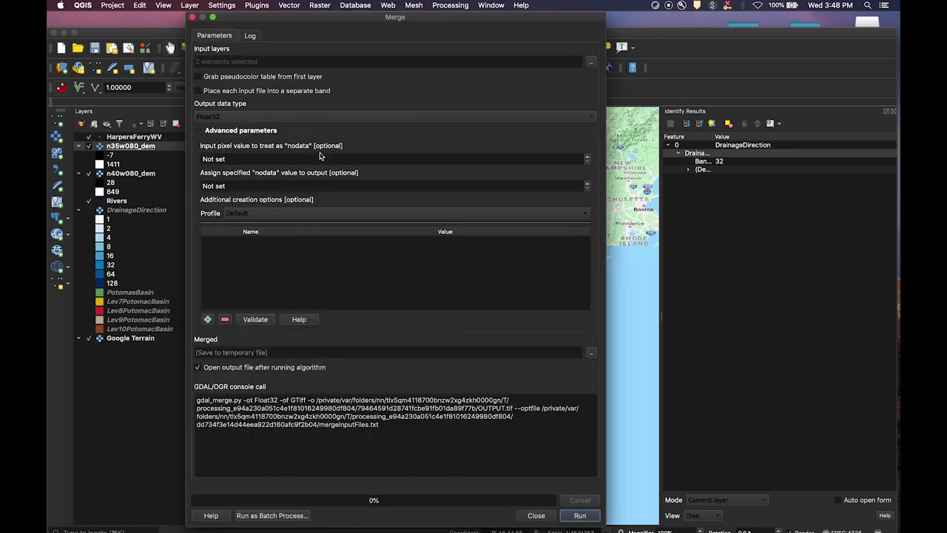
left_click(275, 119)
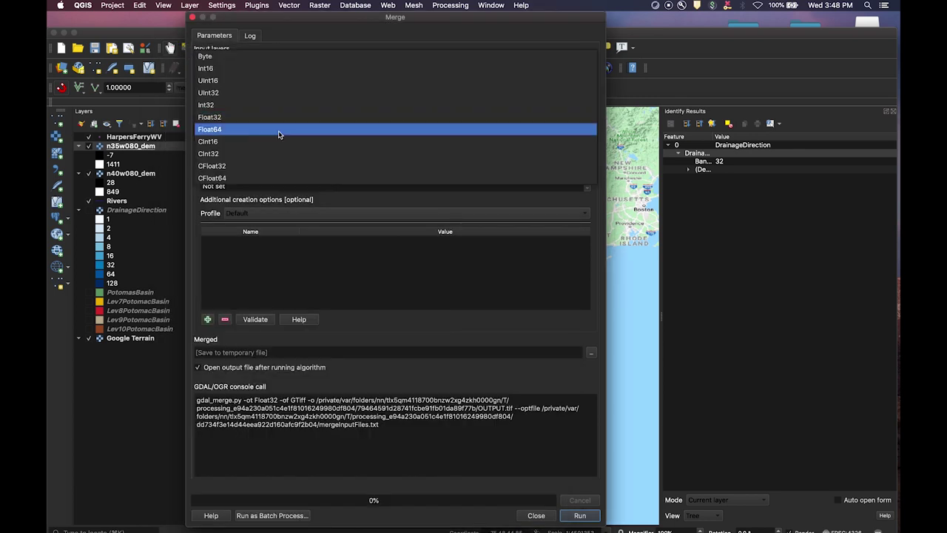
left_click(255, 72)
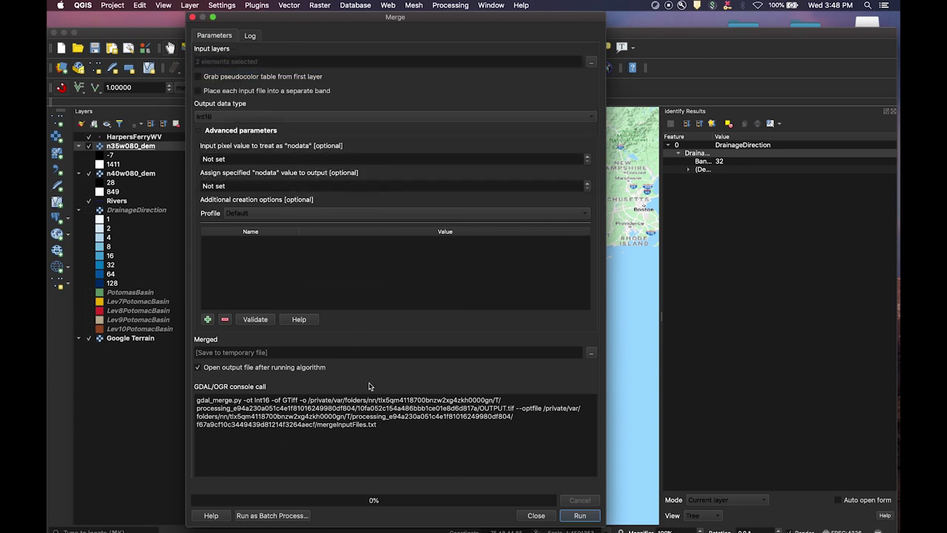
left_click(580, 516)
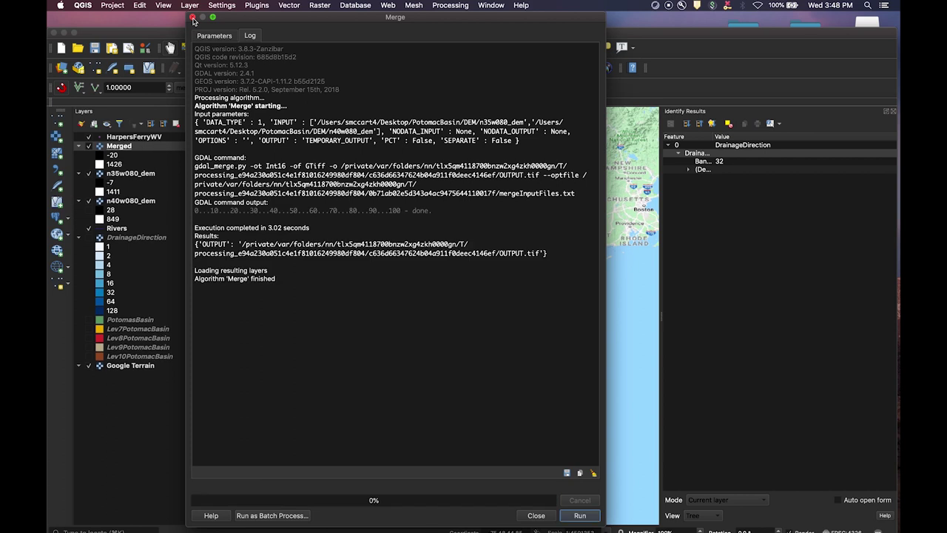
left_click(193, 17)
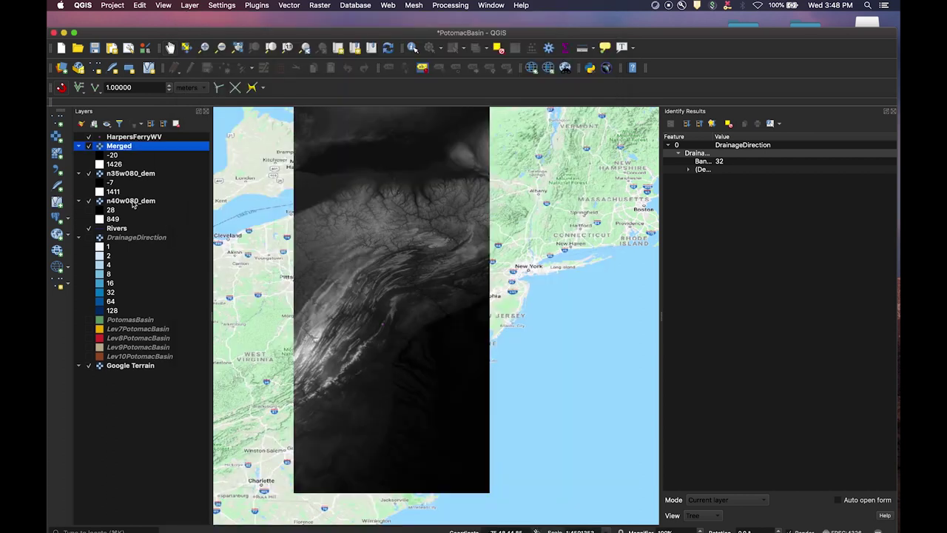
left_click(89, 174)
left_click(88, 201)
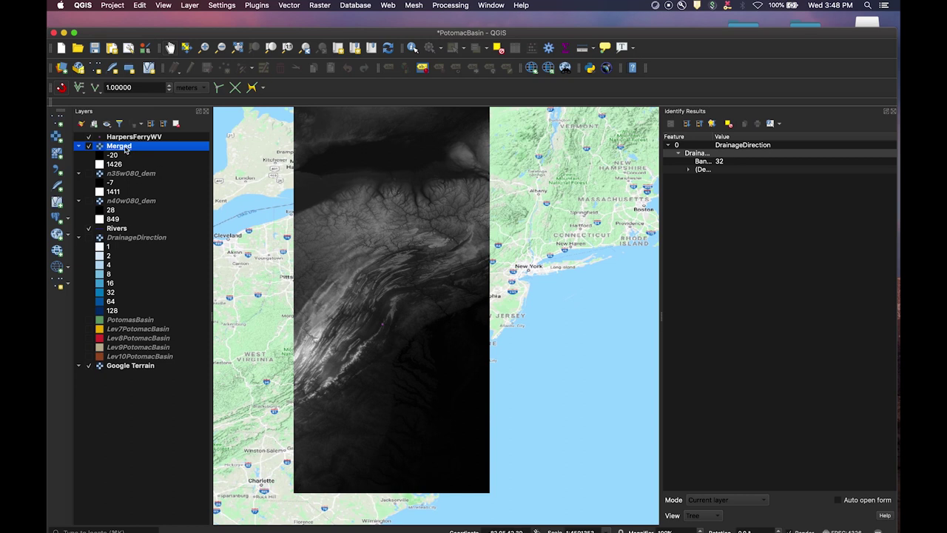
mouse_move(125, 151)
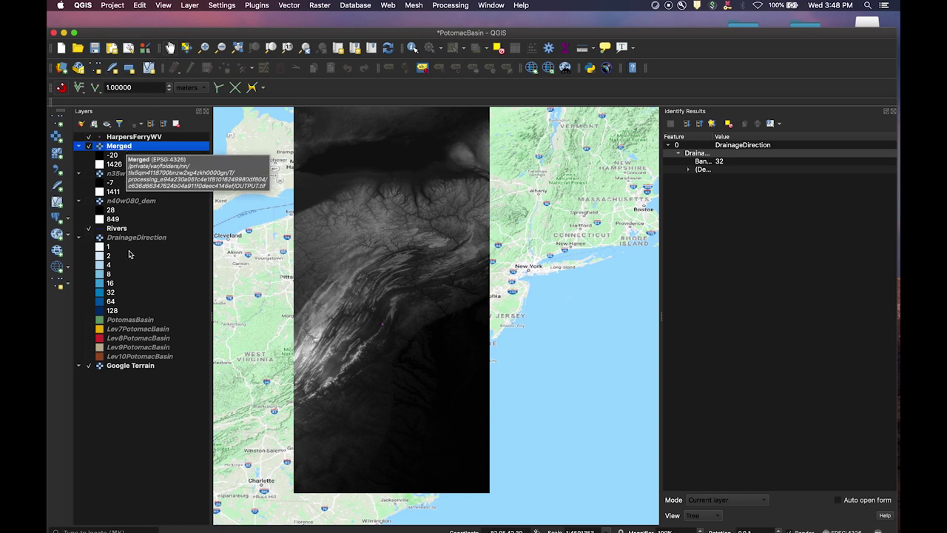
mouse_move(129, 323)
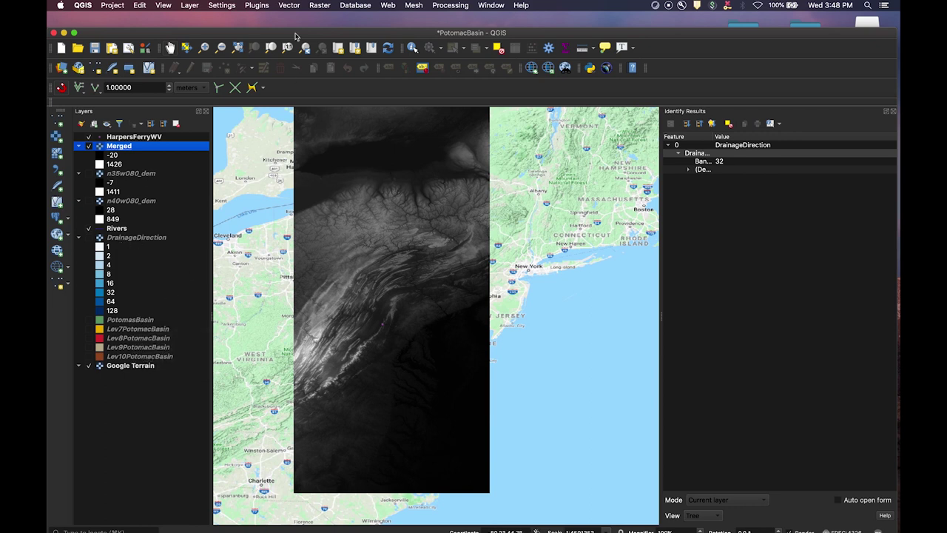
left_click(320, 6)
- Set Clip Raster by Mask to PotomasBasin mask, EPSG:4326 CRSs, nodata -999, no extent matching
mouse_move(337, 67)
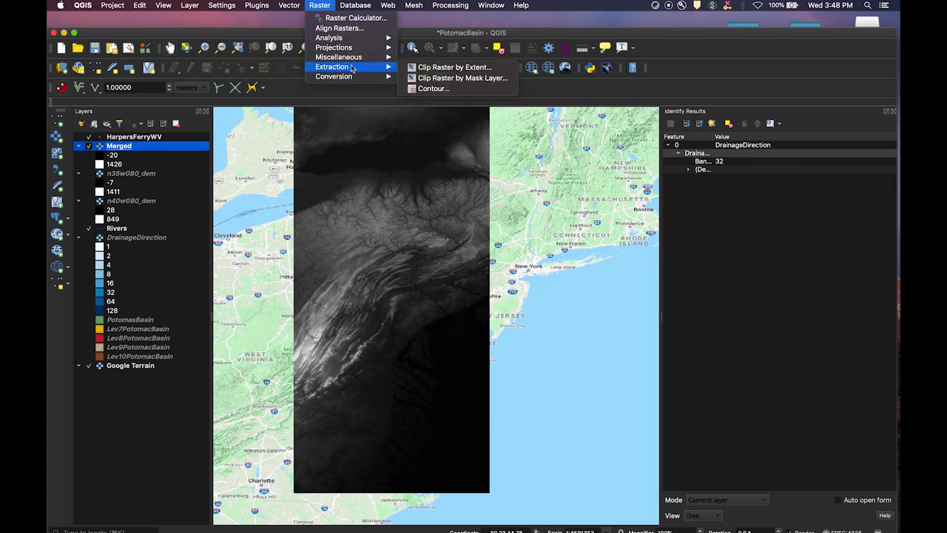
left_click(423, 77)
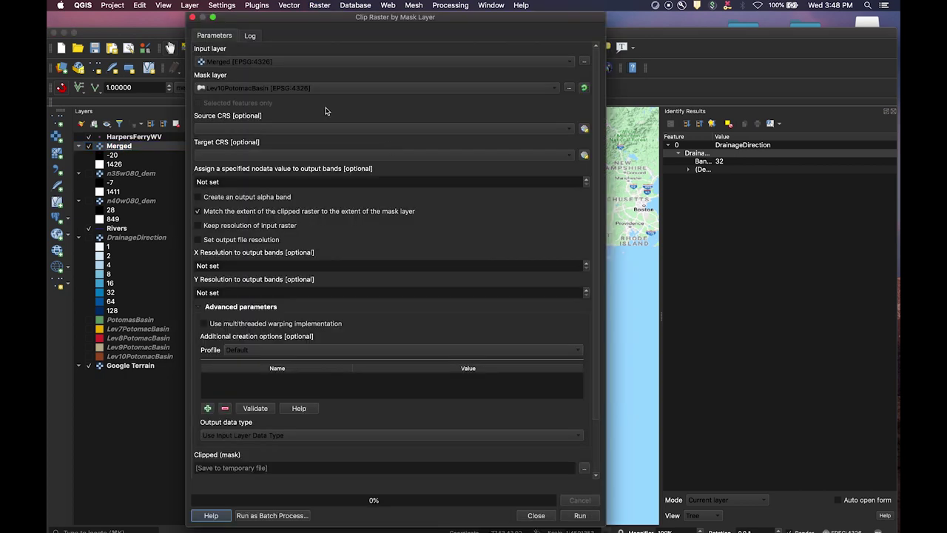
left_click(278, 88)
left_click(285, 139)
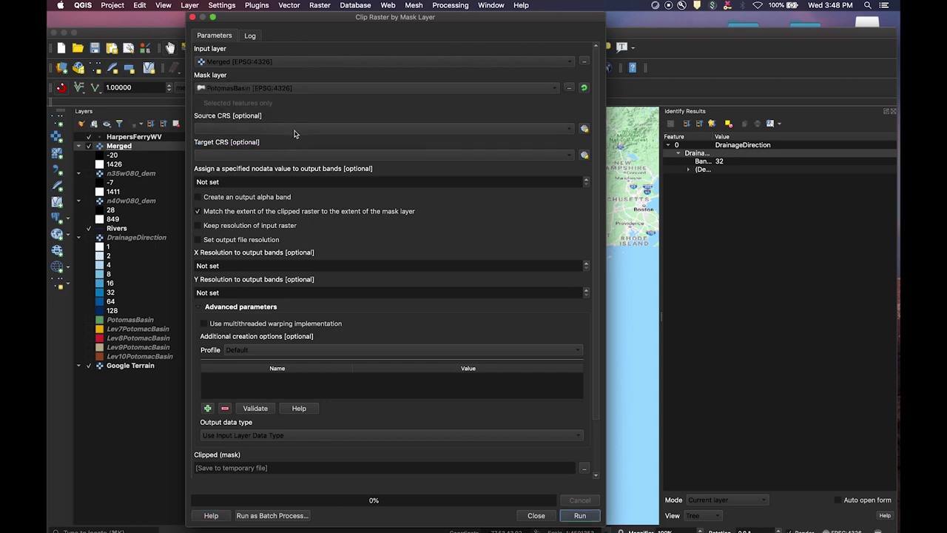
left_click(295, 129)
left_click(292, 138)
left_click(290, 152)
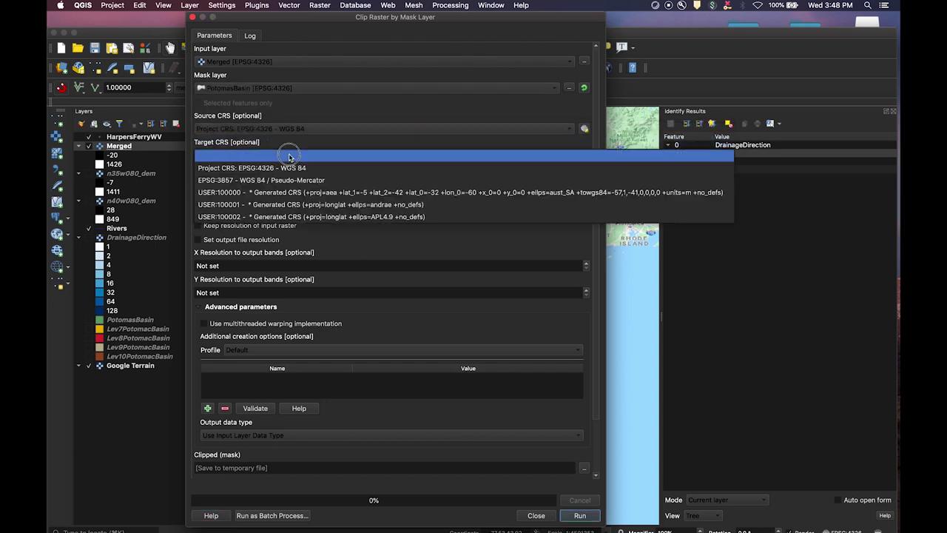
left_click(289, 156)
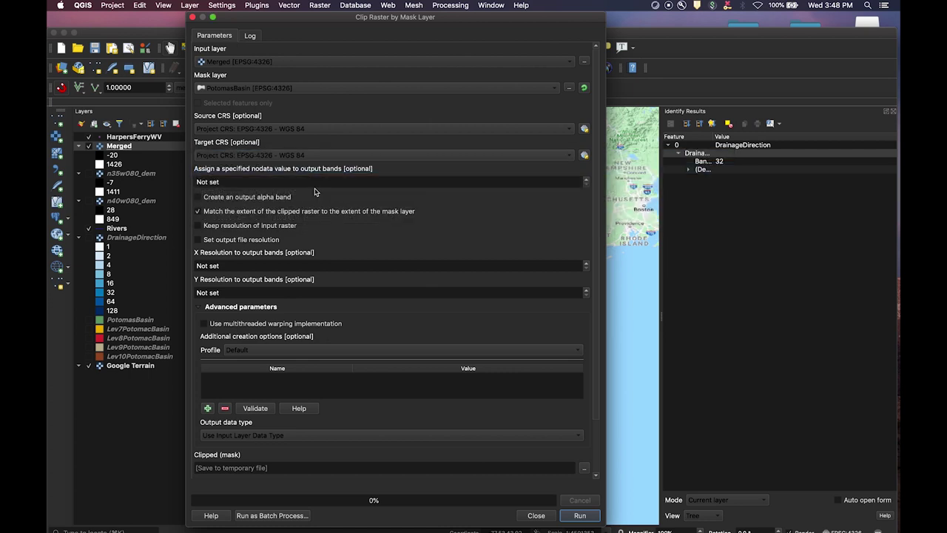
left_click(273, 184)
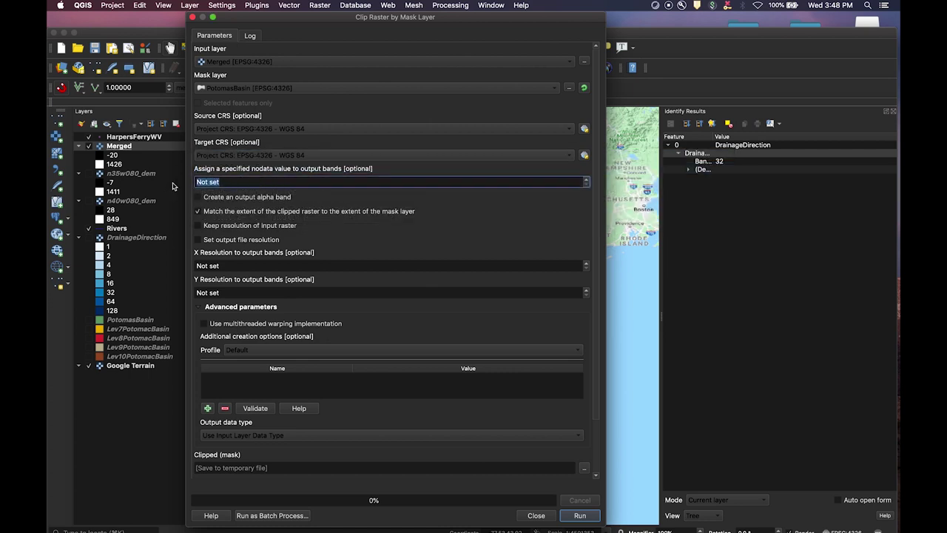
type("-999")
left_click(197, 211)
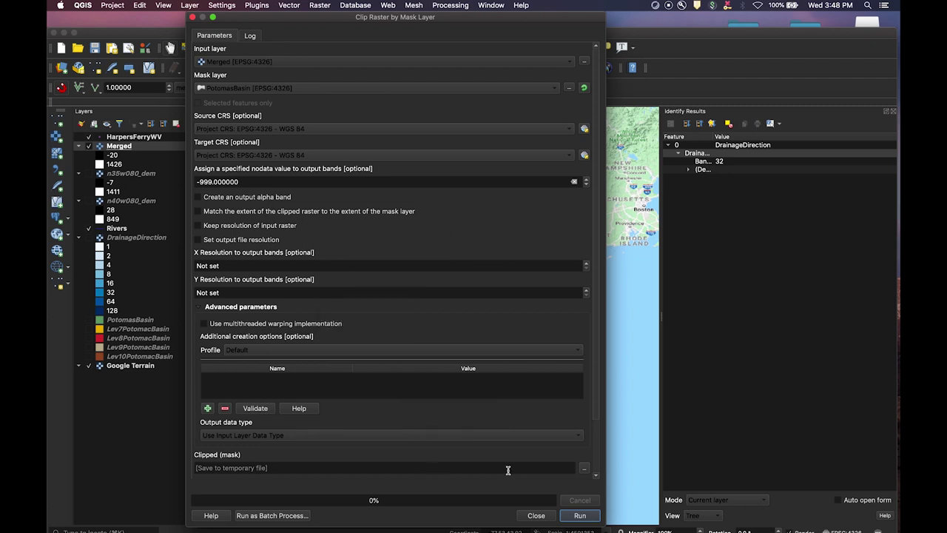
- Save the clipped raster as DEM.tif, run it, and toggle layer visibility
left_click(584, 468)
left_click(601, 488)
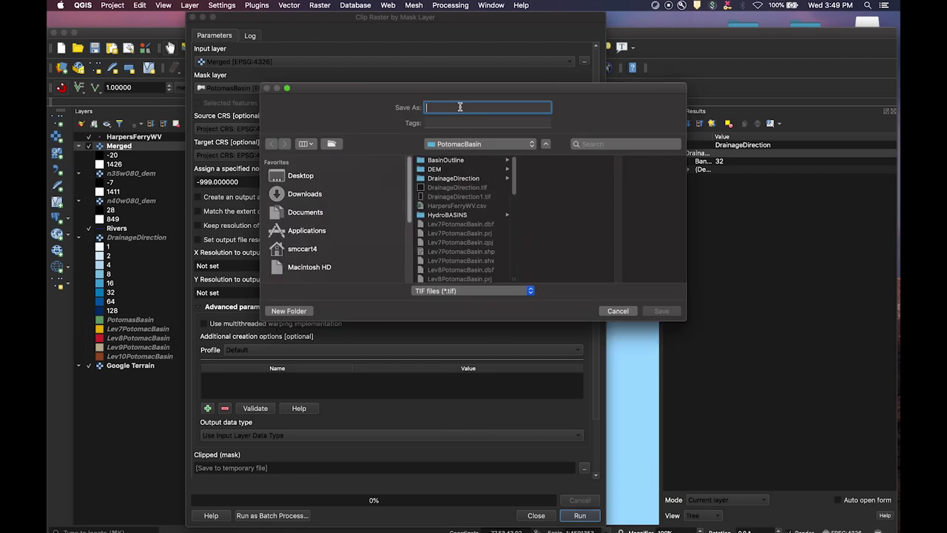
type("DEM")
left_click(661, 311)
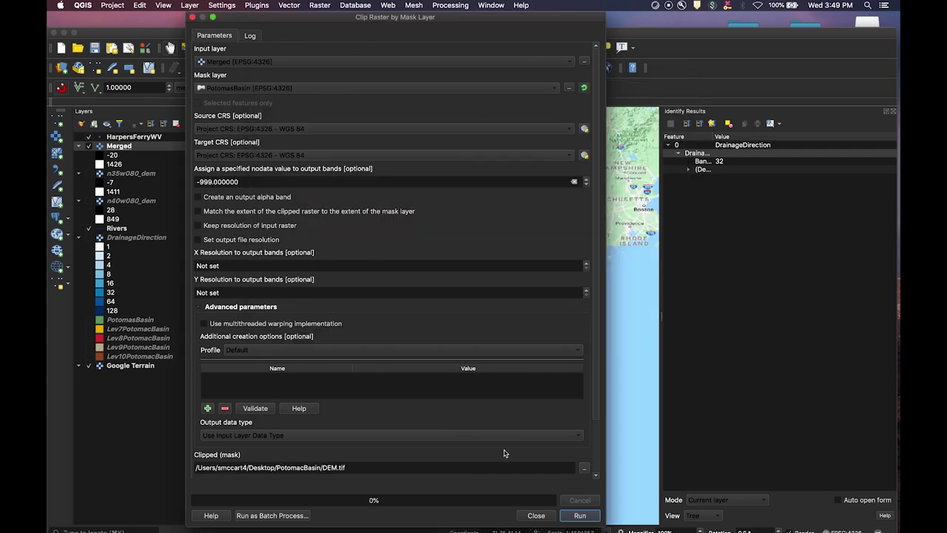
left_click(579, 515)
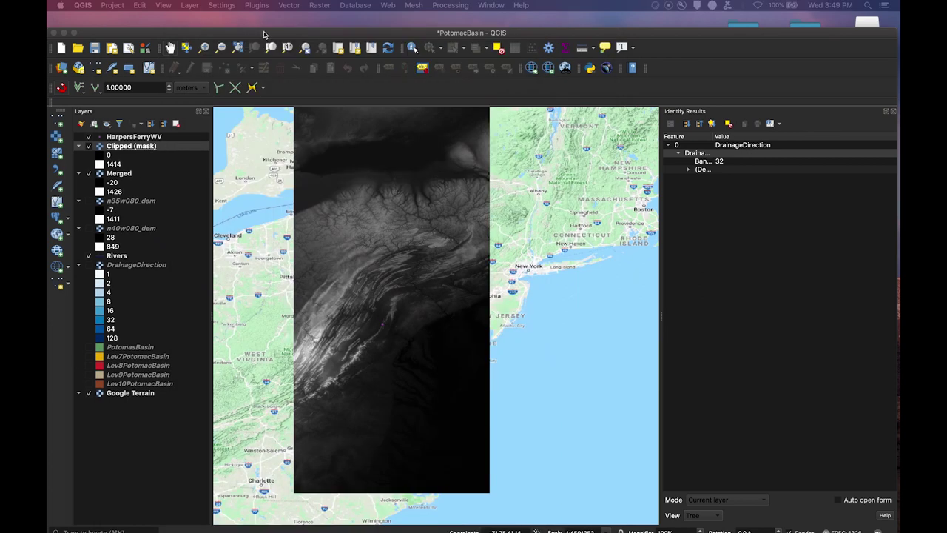
left_click_drag(263, 35, 263, 19)
left_click(89, 130)
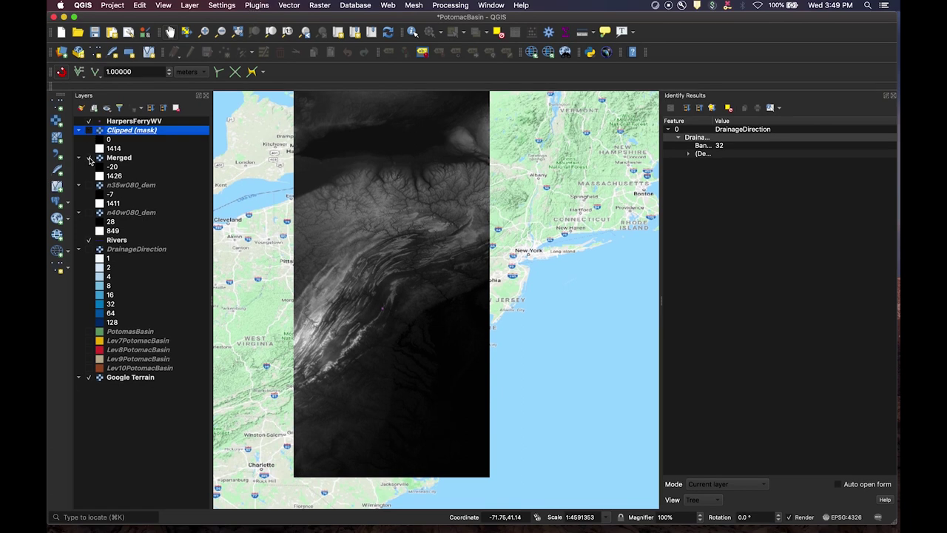
- Show the clipped basin raster instead of Merged, zoom to the basin, and rename it DEM
left_click(89, 158)
left_click(89, 130)
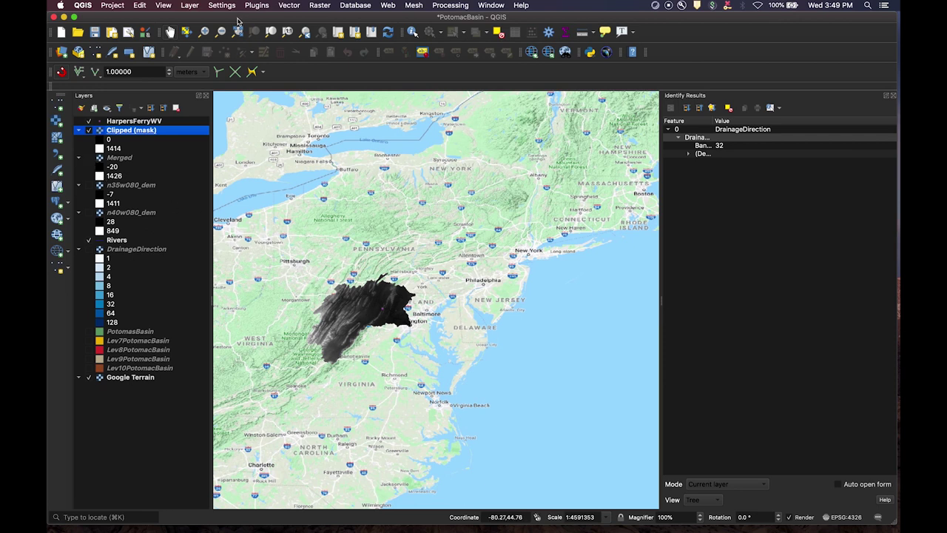
left_click_drag(305, 273, 422, 374)
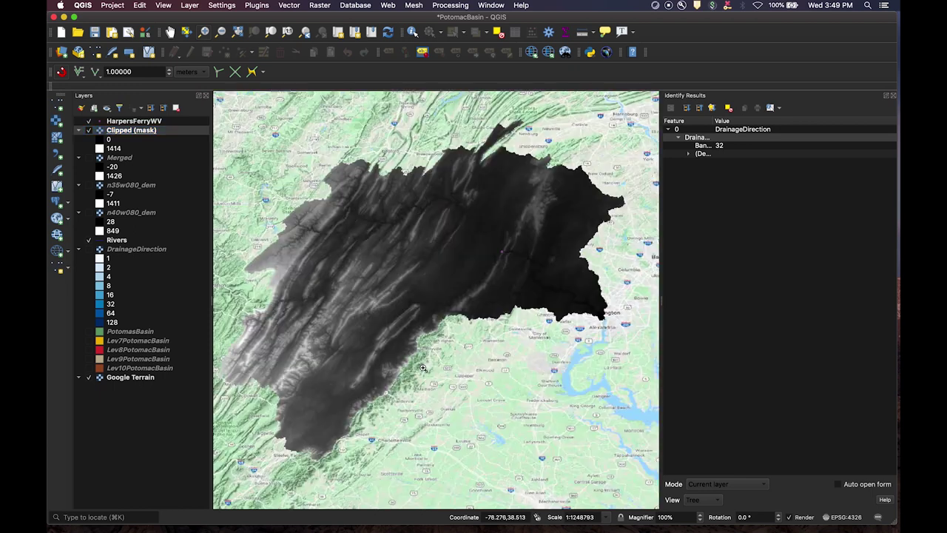
right_click(125, 130)
left_click(155, 176)
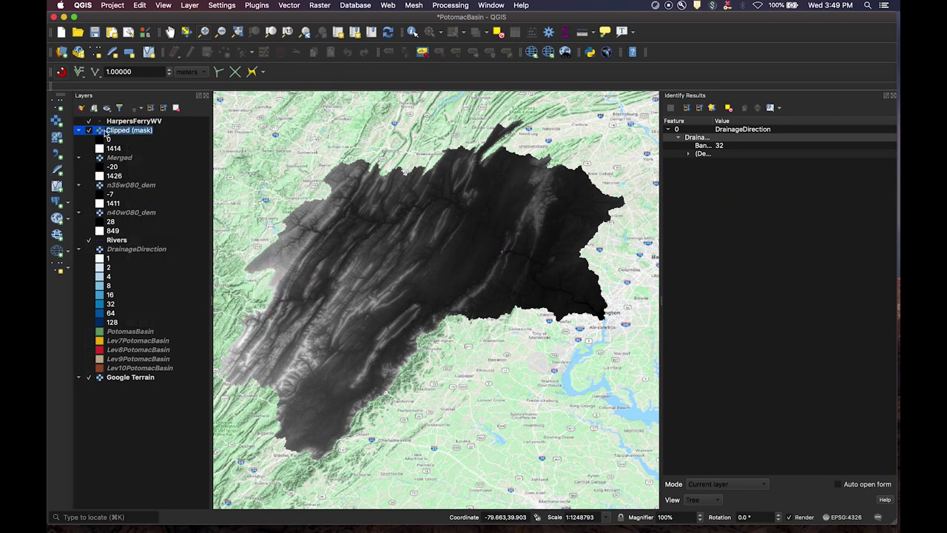
type("DEM")
left_click(109, 148)
- Remove the Merged, n35w080_dem and n40w080_dem layers together
left_click(119, 158)
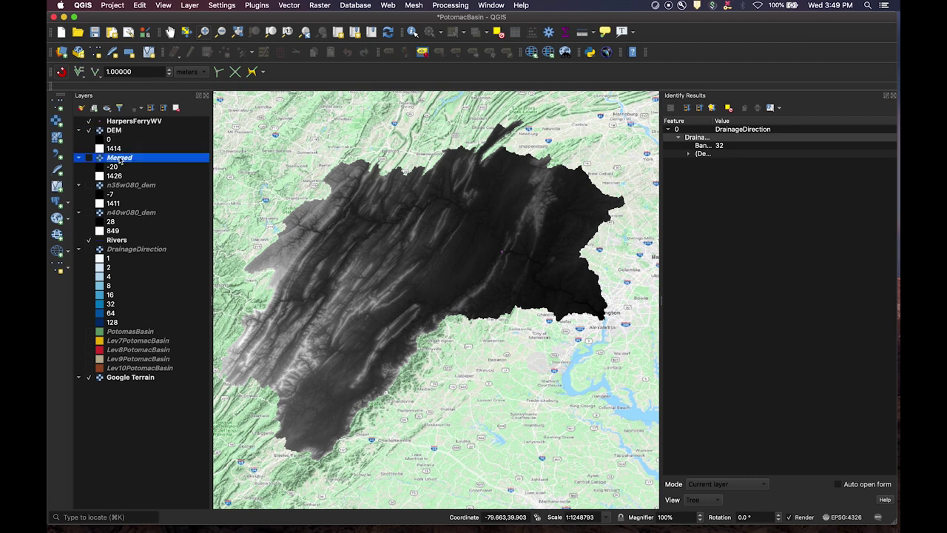
left_click(123, 187, "shift")
left_click(130, 213, "shift")
right_click(129, 188)
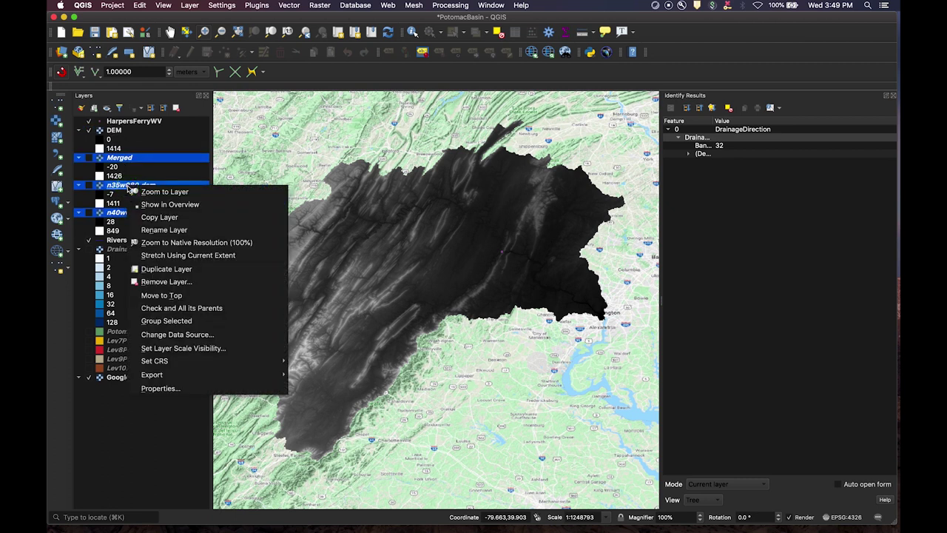
left_click(168, 282)
left_click(503, 279)
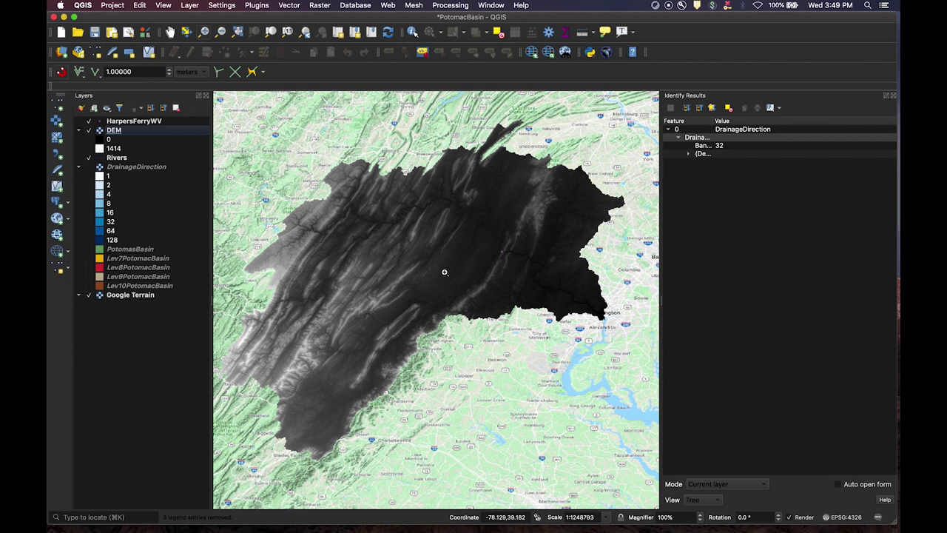
- Duplicate the DEM layer and place DEM copy above DEM
right_click(114, 132)
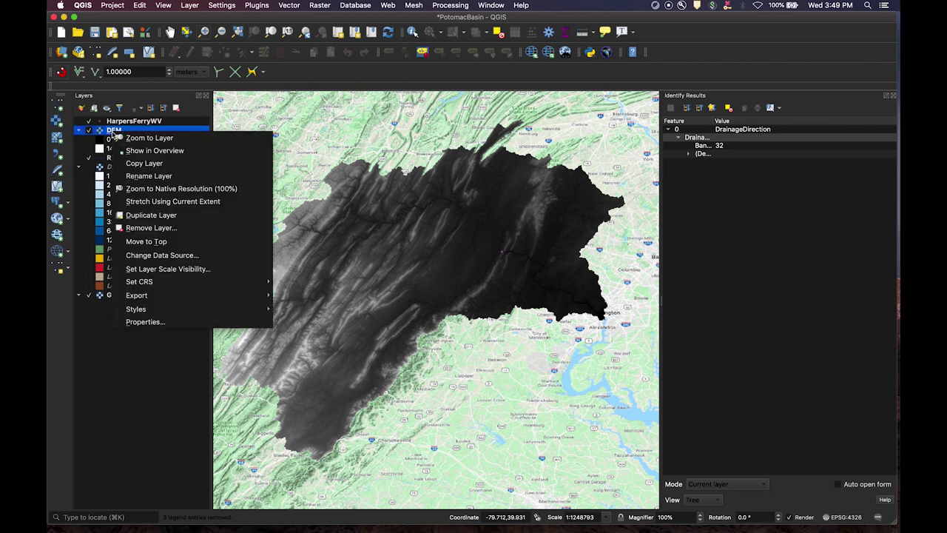
left_click(149, 215)
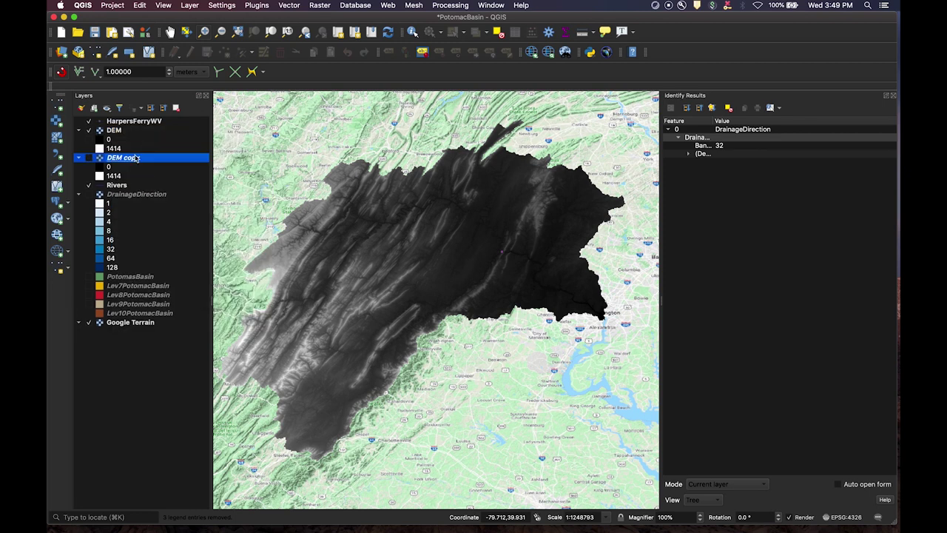
left_click_drag(136, 159, 138, 134)
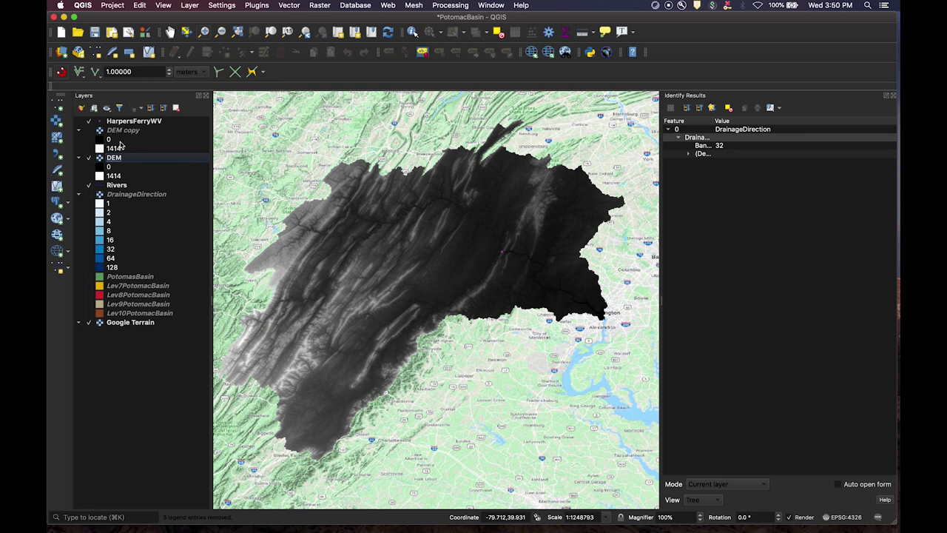
- Check DEM copy's properties, close the identify results panel, and go to View > Panels
right_click(123, 131)
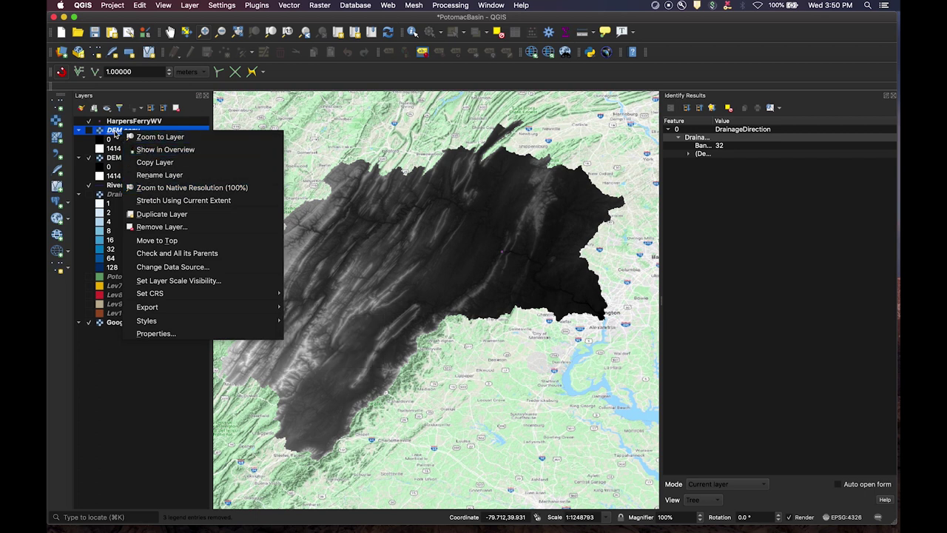
left_click(167, 333)
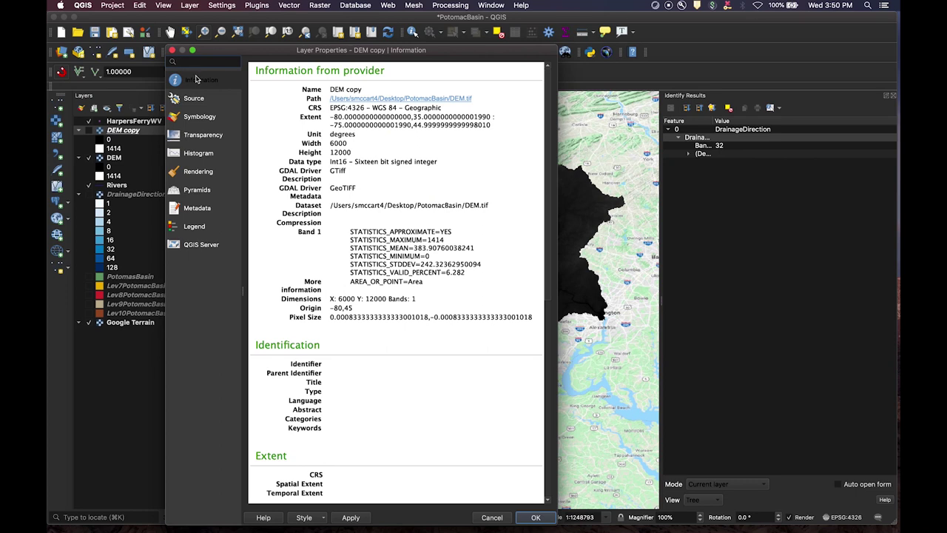
left_click(173, 50)
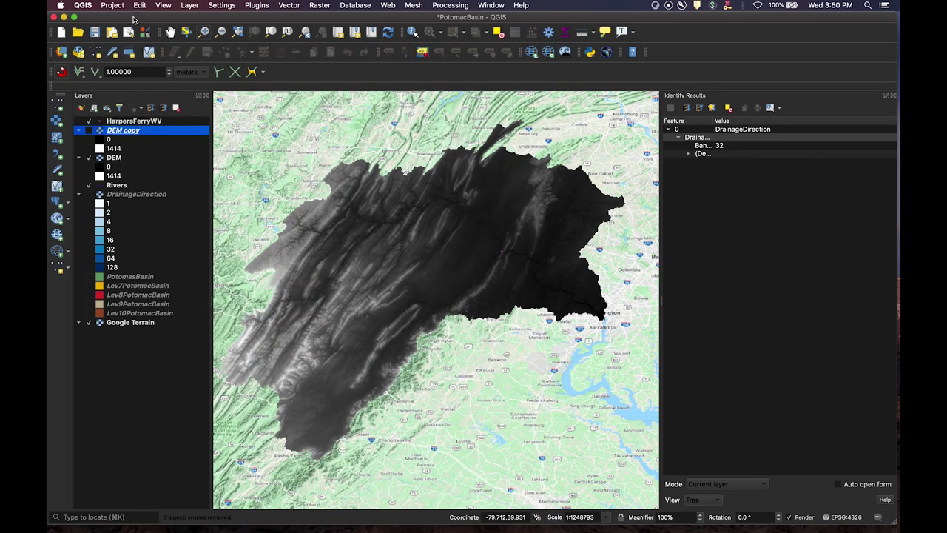
left_click(894, 95)
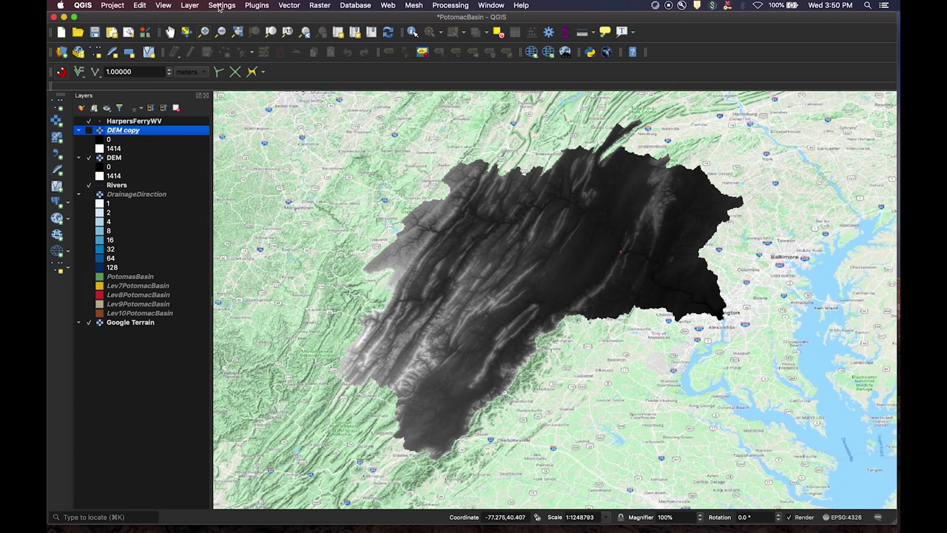
left_click(189, 6)
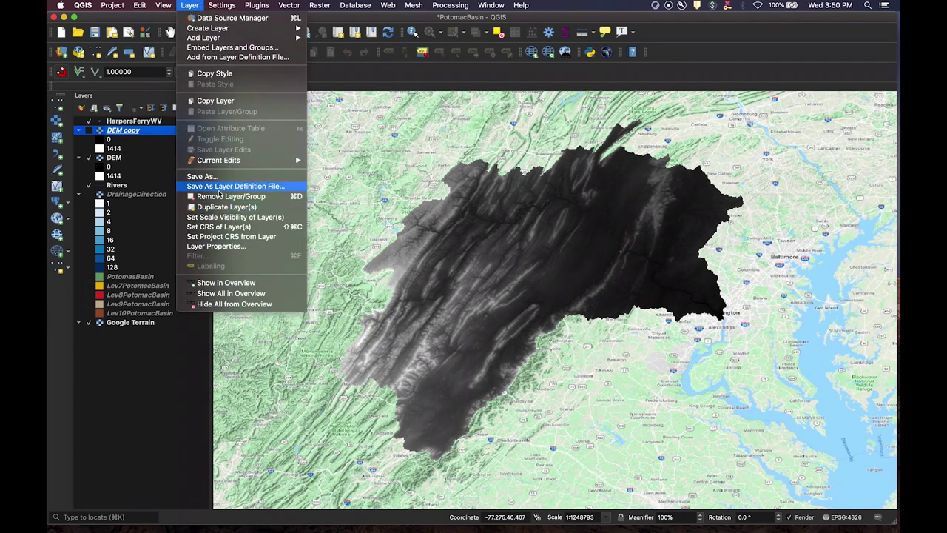
mouse_move(164, 5)
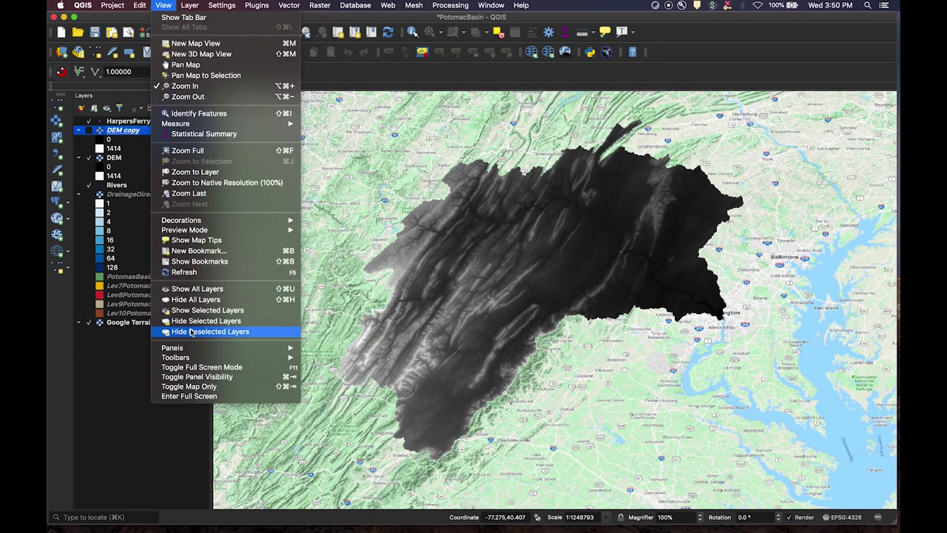
mouse_move(189, 351)
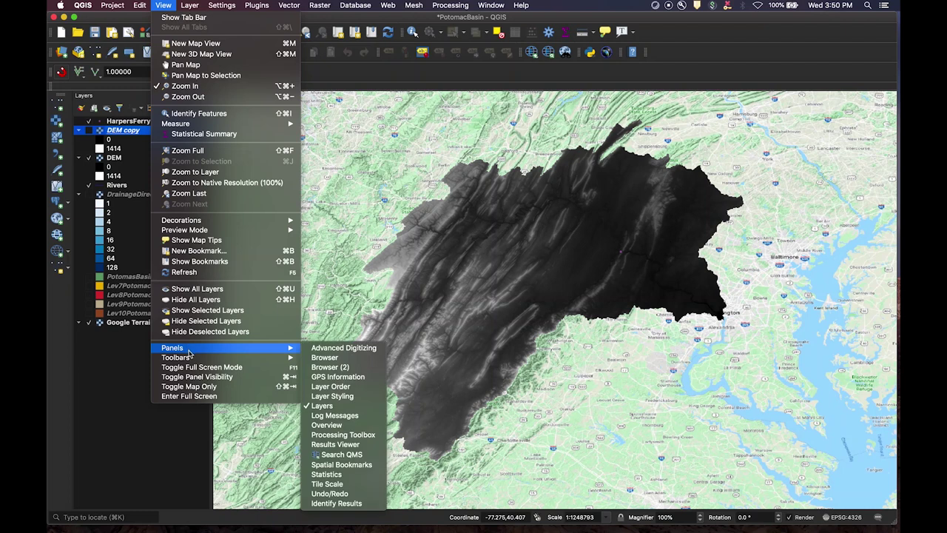
- Open the Layer Styling panel beside the basin, enlarged, with DEM copy as the styled layer
left_click(332, 396)
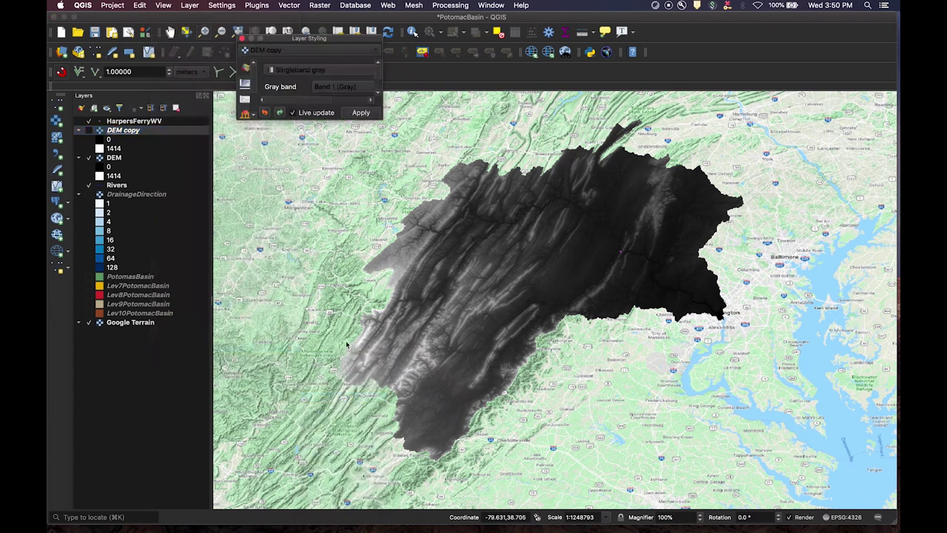
left_click_drag(290, 39, 792, 76)
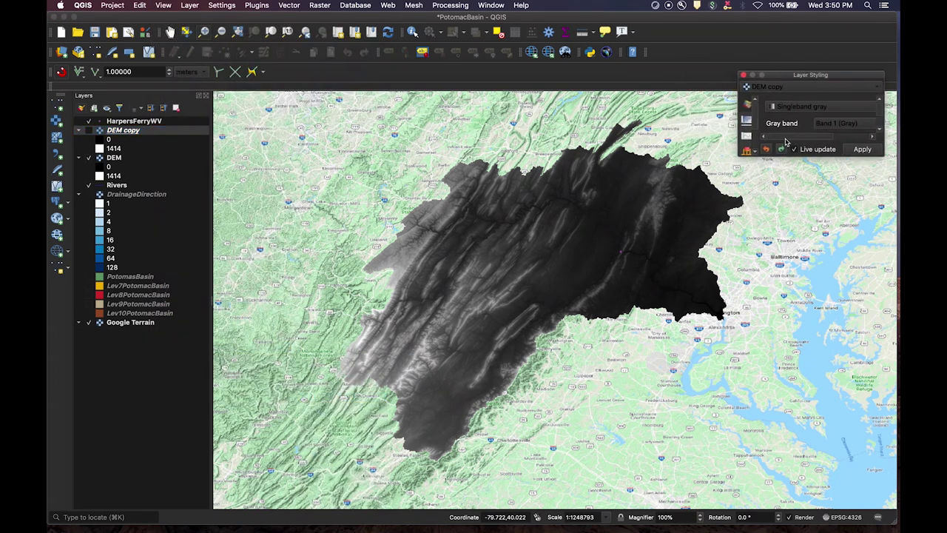
left_click_drag(739, 156, 615, 489)
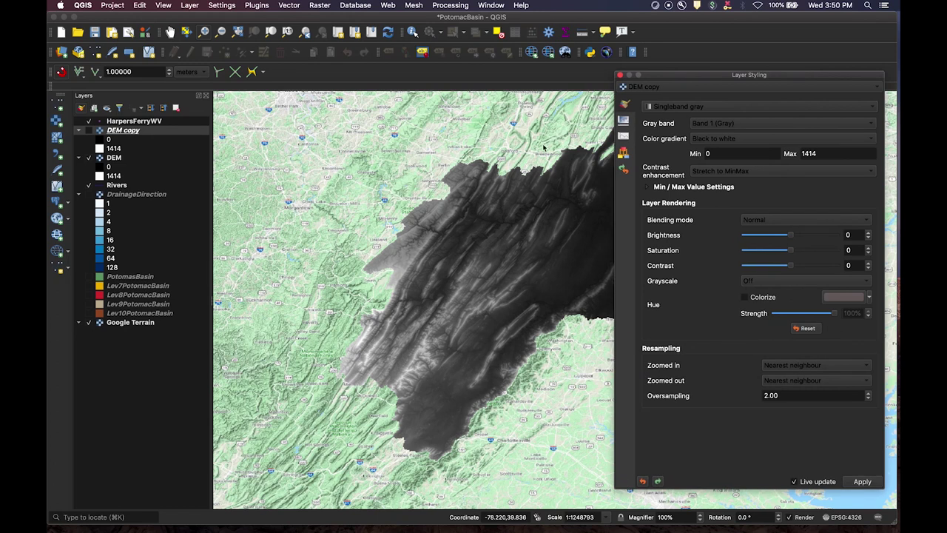
left_click(646, 87)
left_click(645, 86)
- Render DEM copy as Hillshade with Multiply blending, apply it, and close the panel
left_click(689, 108)
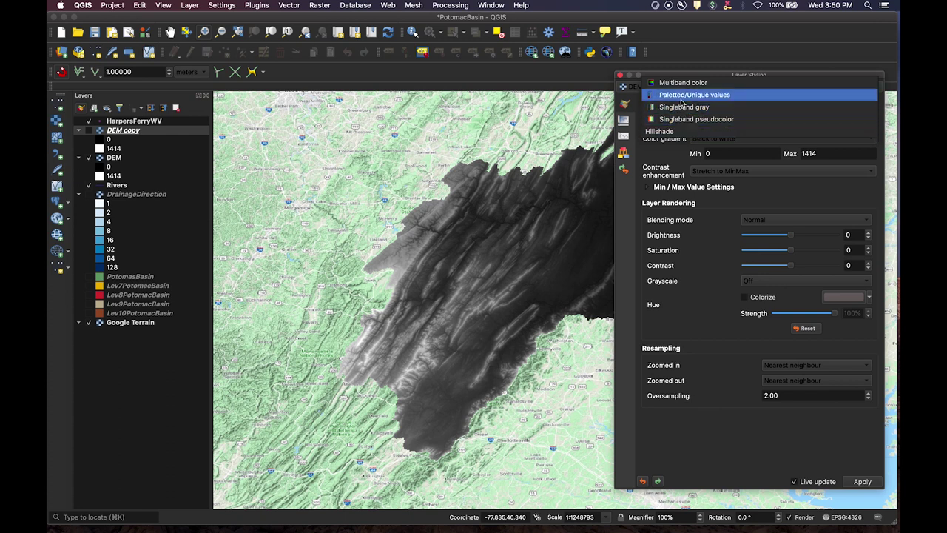
left_click(682, 131)
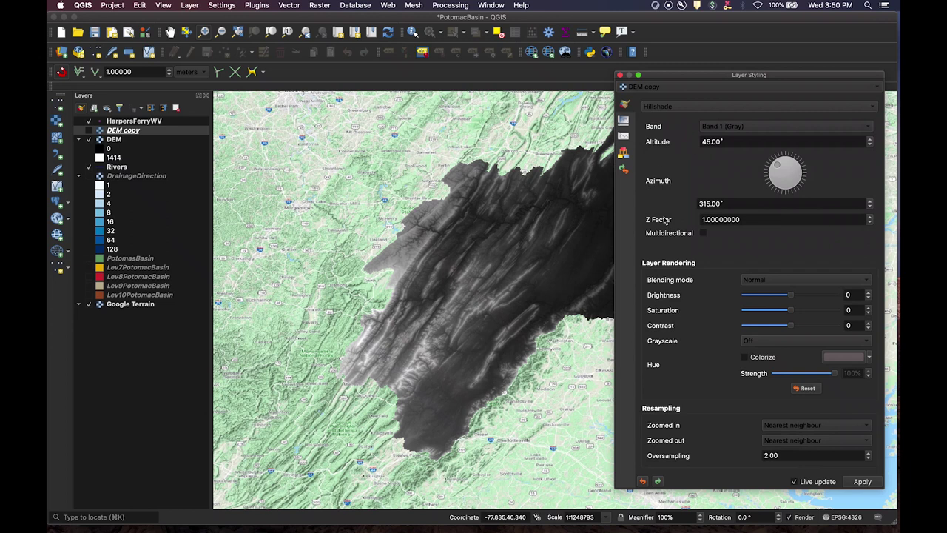
left_click(755, 280)
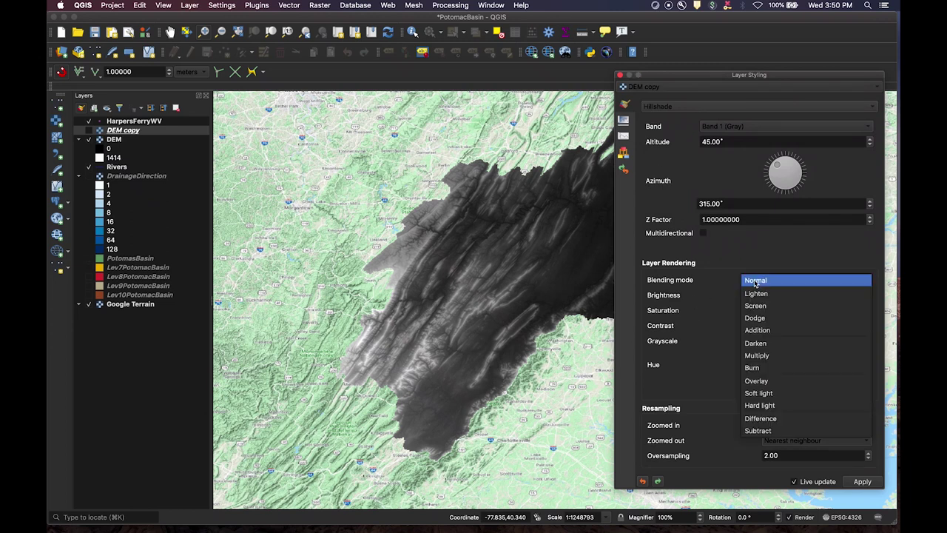
left_click(761, 355)
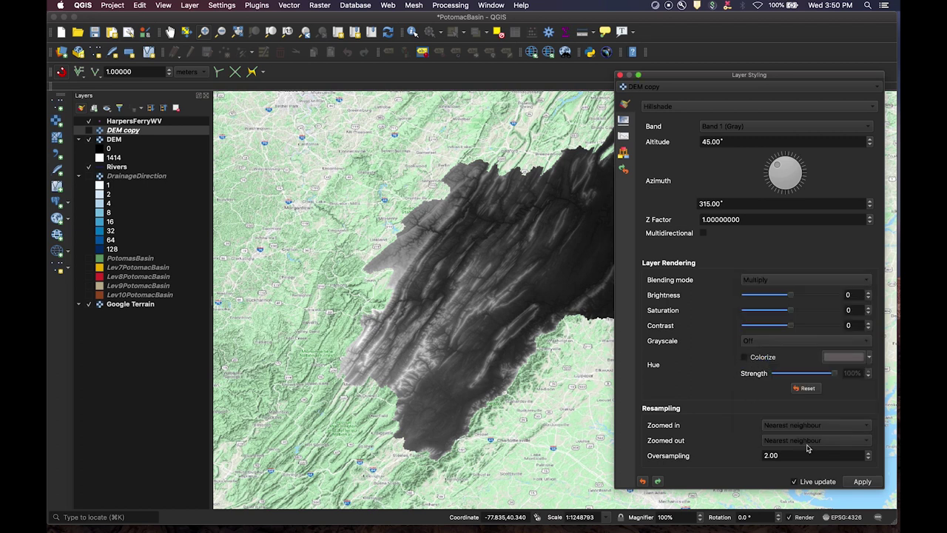
left_click(858, 482)
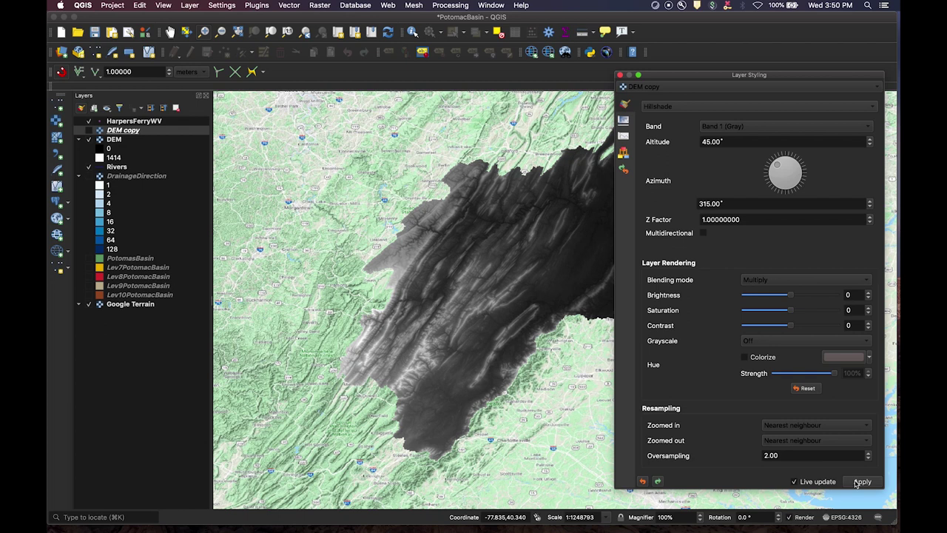
left_click(620, 75)
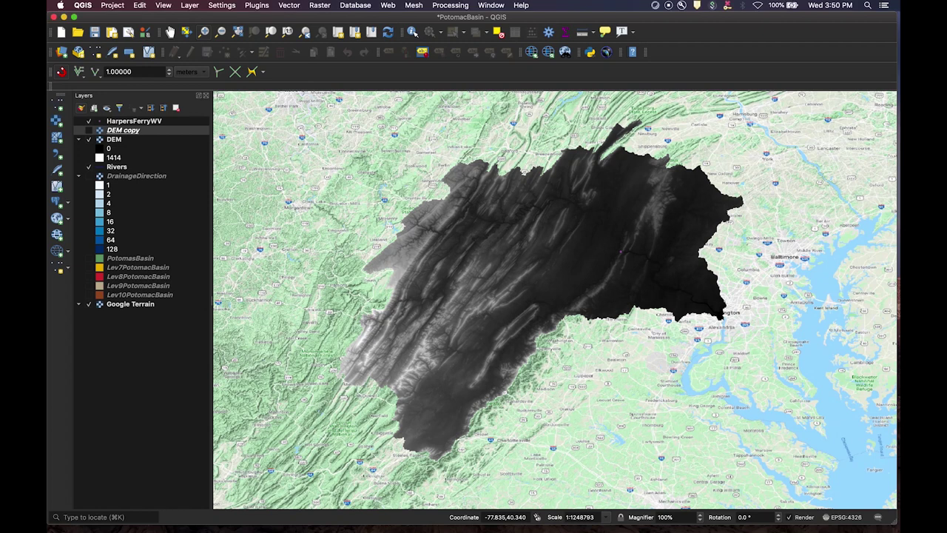
- Switch the DEM layer's symbology render type to Singleband pseudocolor
right_click(112, 140)
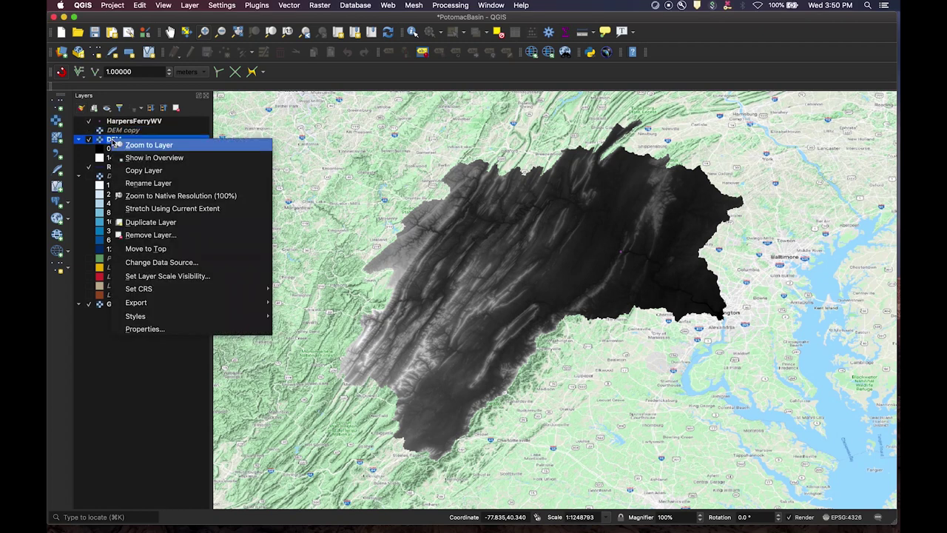
left_click(148, 327)
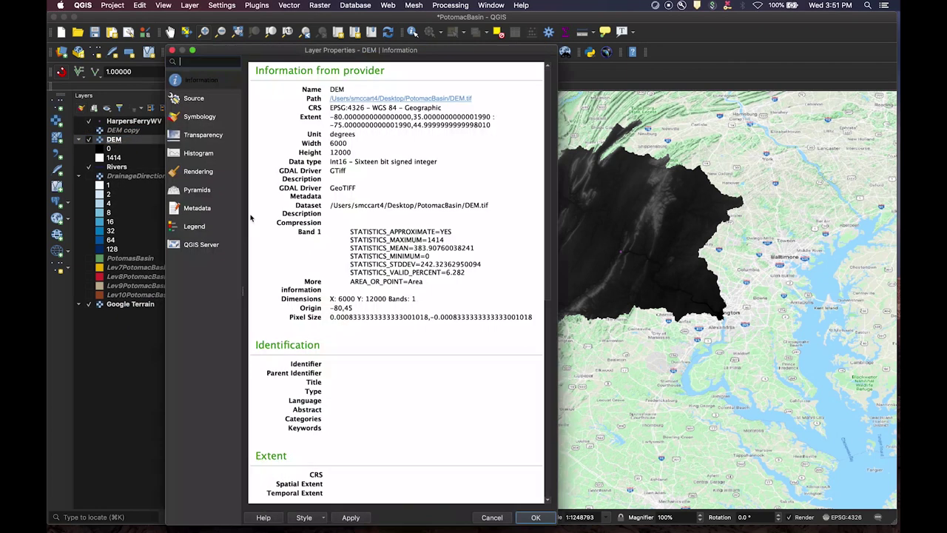
left_click(198, 118)
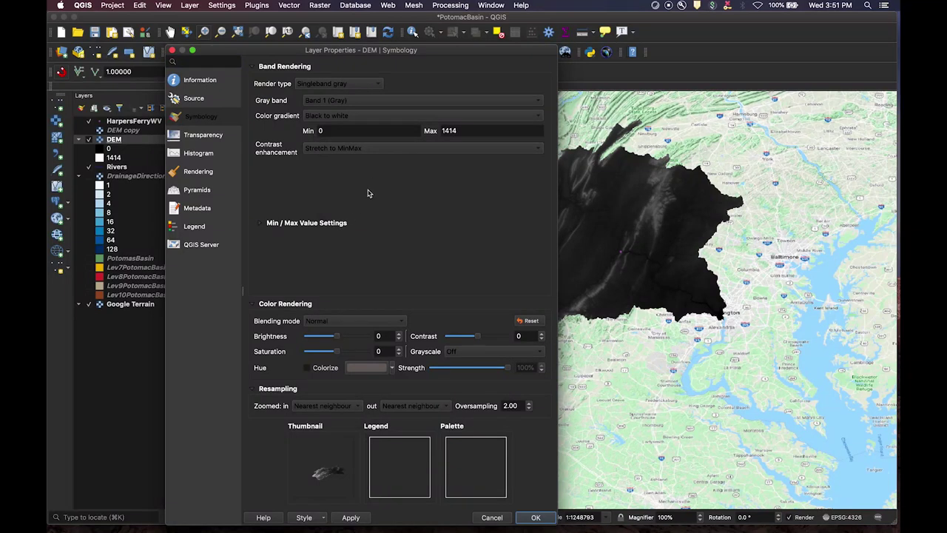
left_click(348, 86)
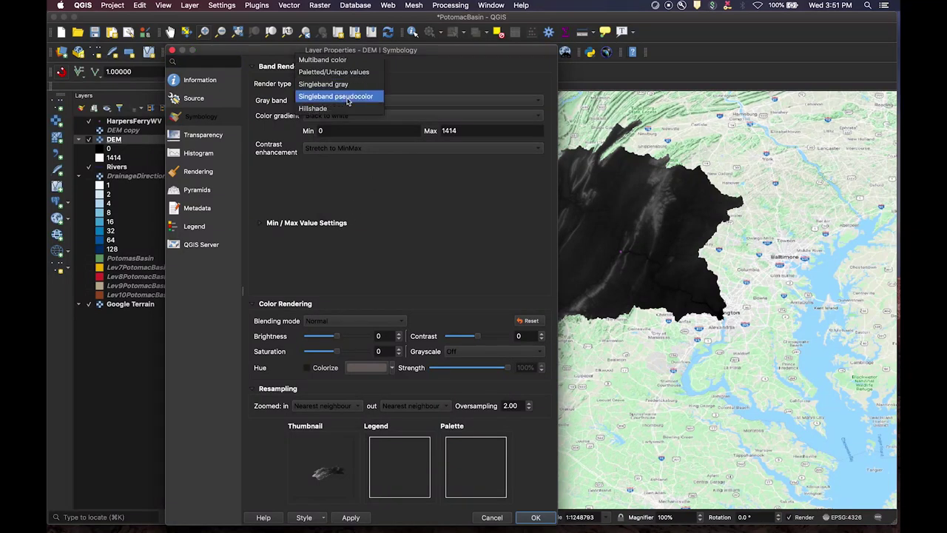
left_click(348, 96)
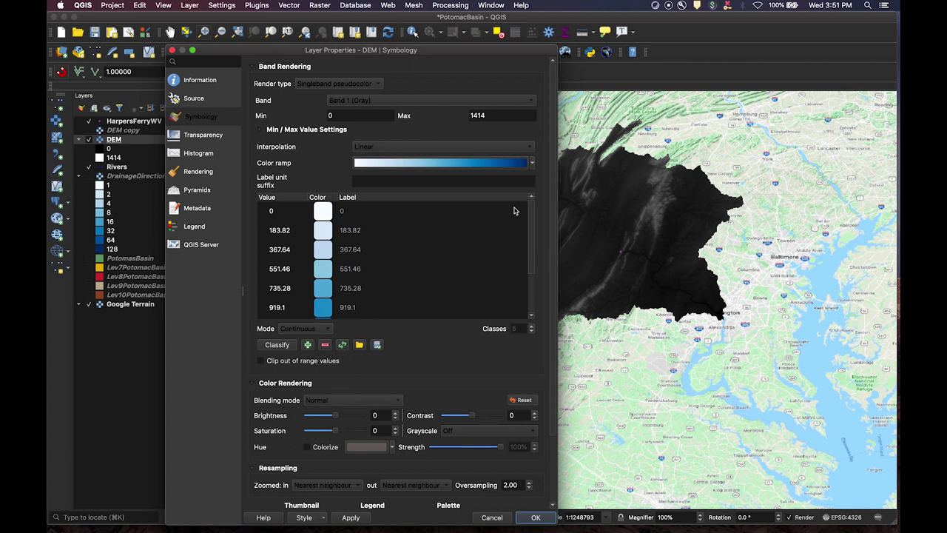
- Create a cpt-city colour ramp using Topography > elevation and apply it to DEM
left_click(532, 164)
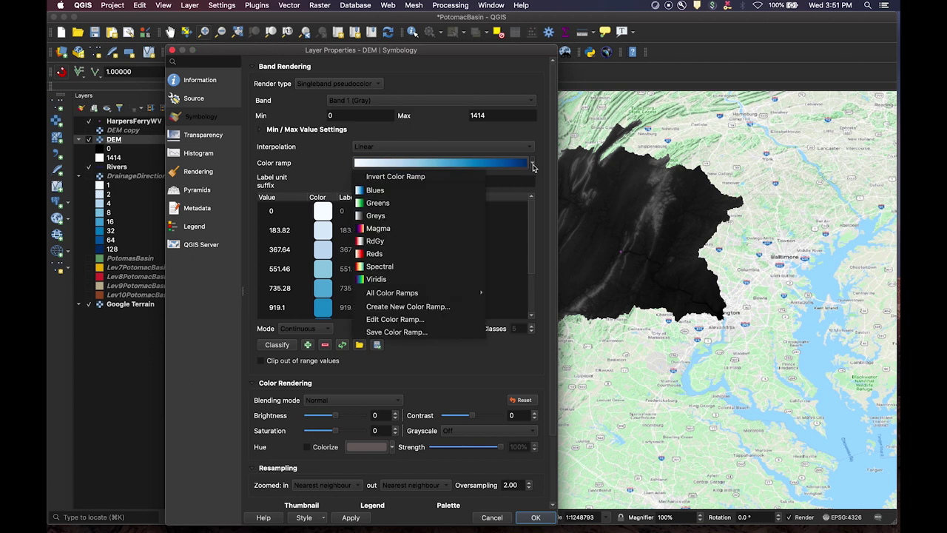
left_click(422, 311)
left_click(367, 283)
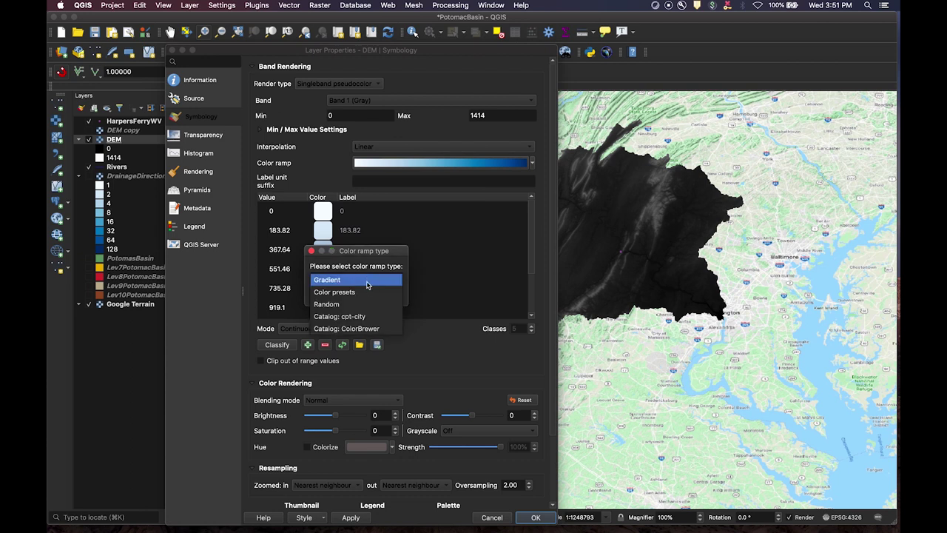
left_click(360, 316)
left_click(379, 295)
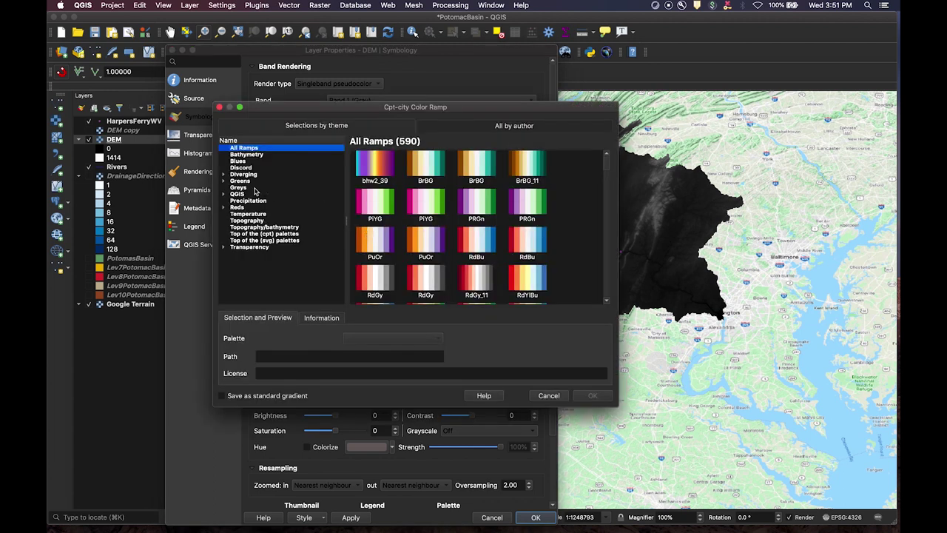
left_click(248, 220)
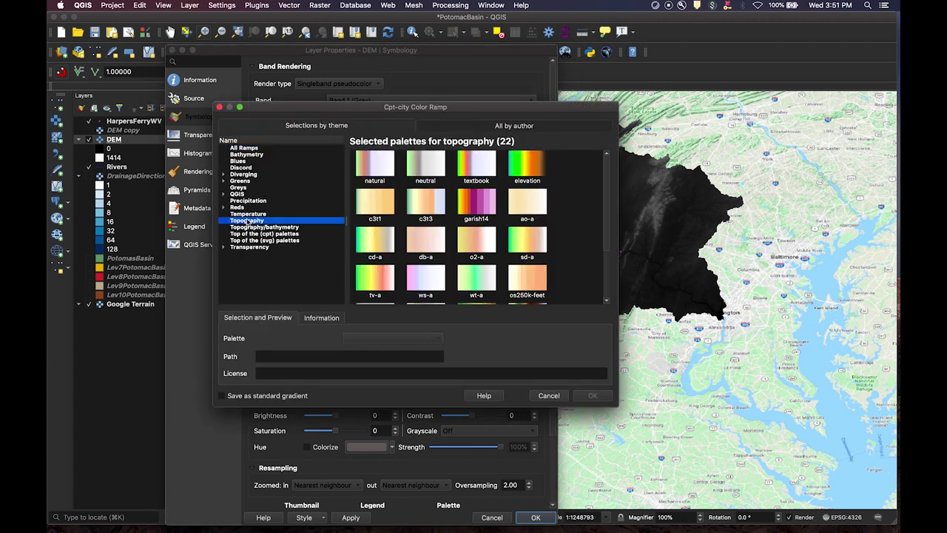
left_click(529, 164)
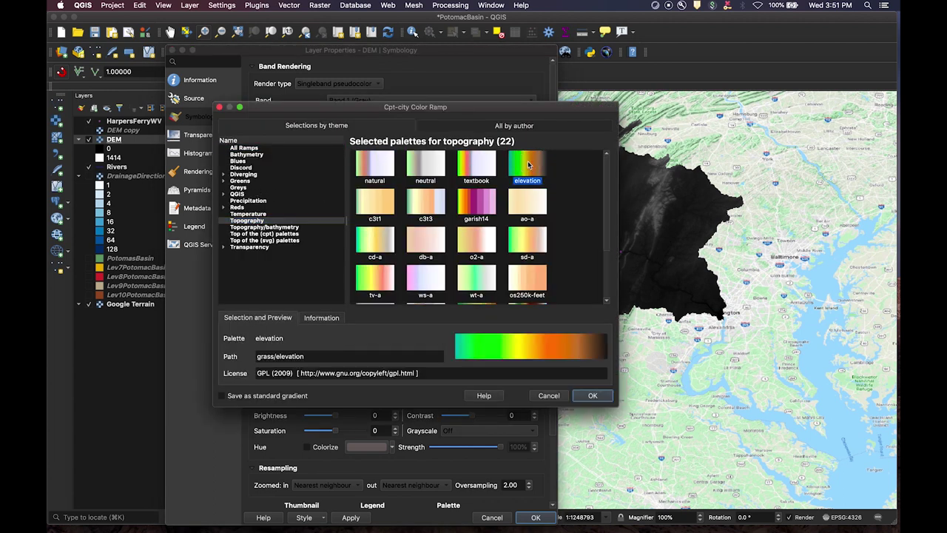
left_click(595, 395)
left_click(527, 518)
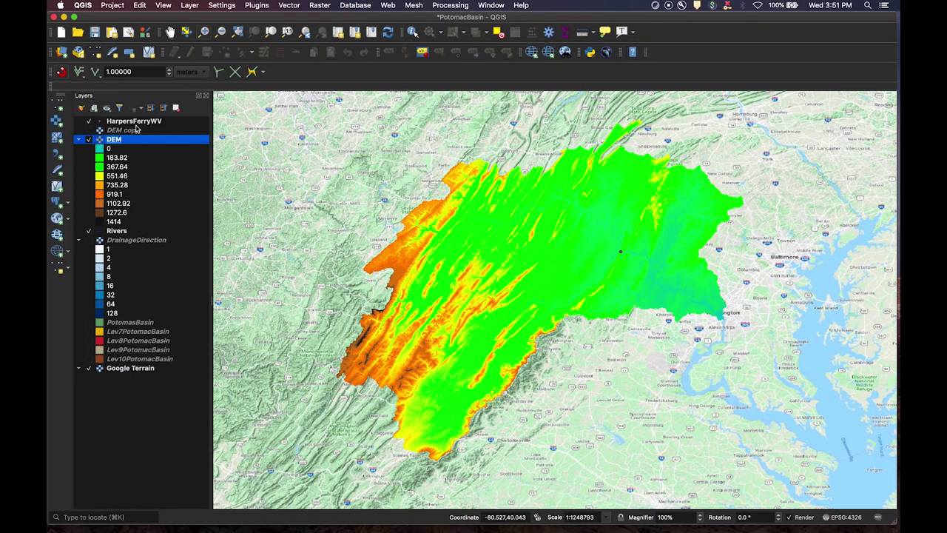
- Turn on the DEM copy hillshade, zoom into the western ridges, then return to full extent
left_click(89, 130)
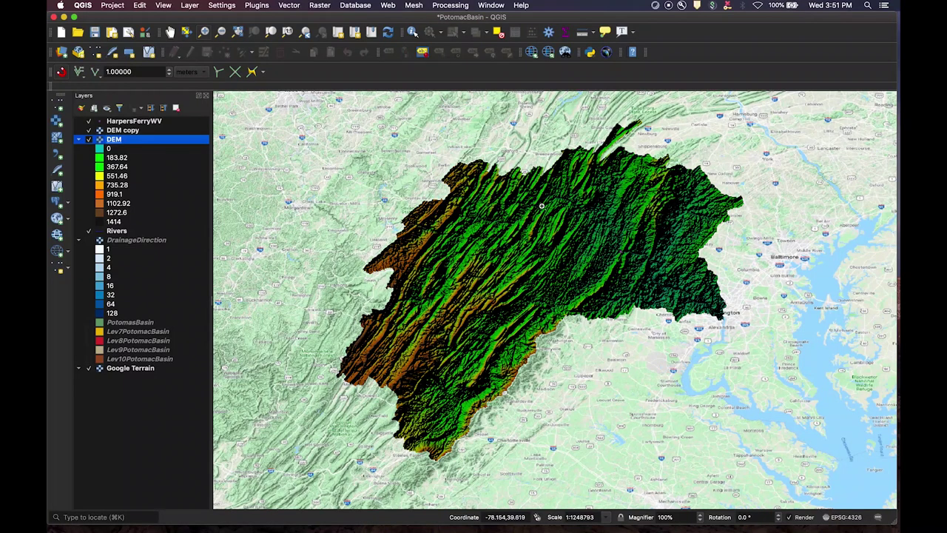
left_click_drag(445, 225, 546, 361)
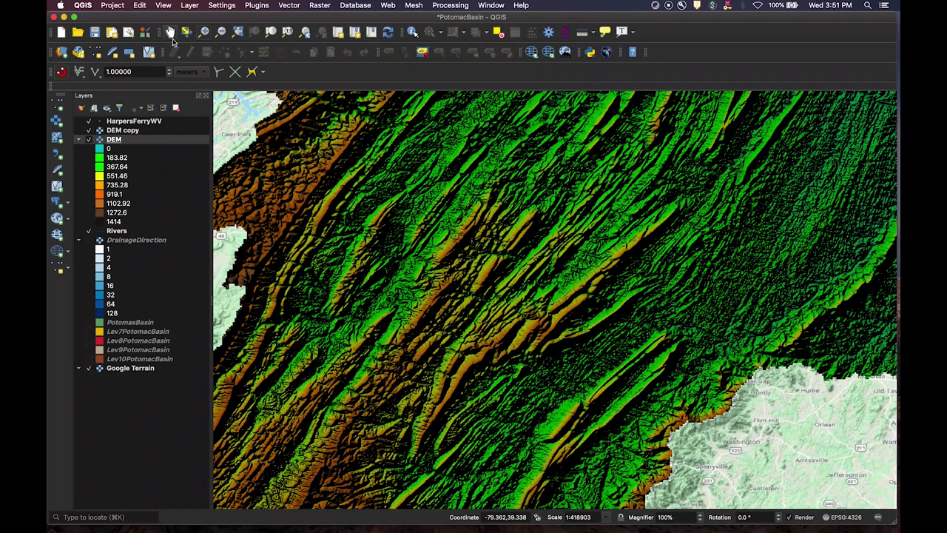
left_click(307, 37)
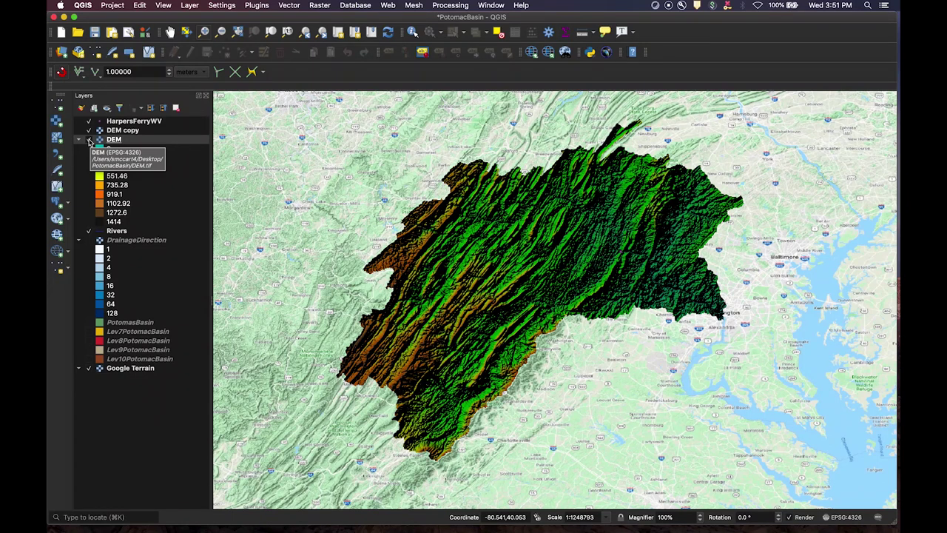
- Hide DEM and its hillshade copy, check other layers, then show only the red Lev8PotomacBasin polygons
left_click(89, 140)
left_click(89, 130)
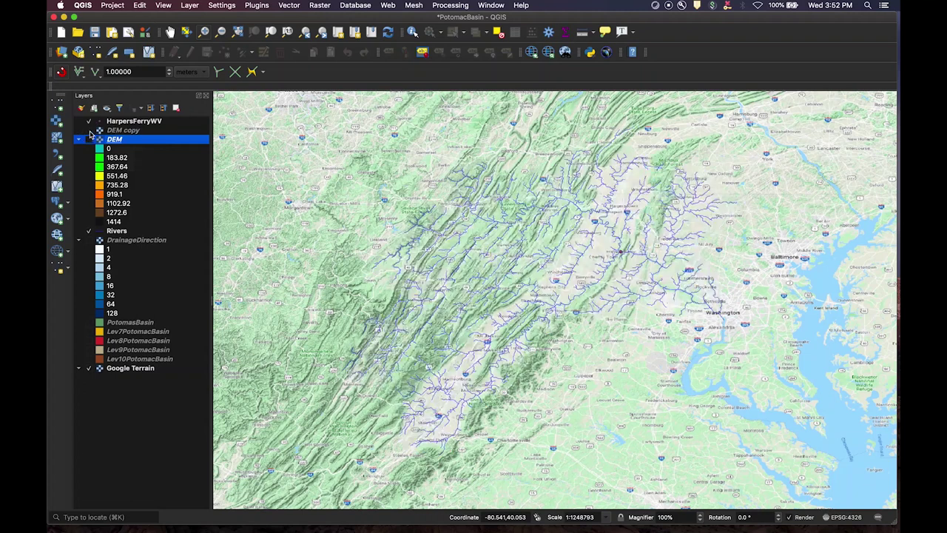
left_click(89, 231)
left_click(89, 232)
left_click(89, 240)
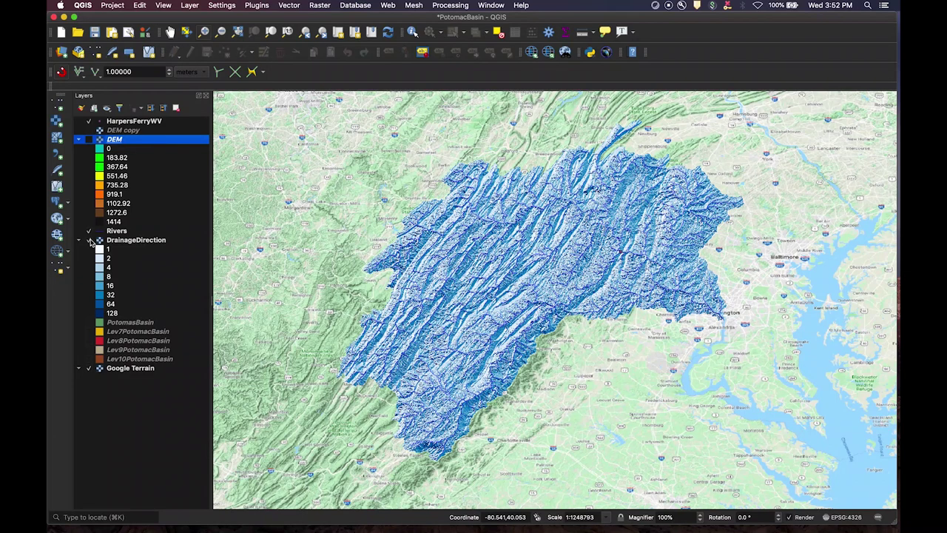
left_click(89, 241)
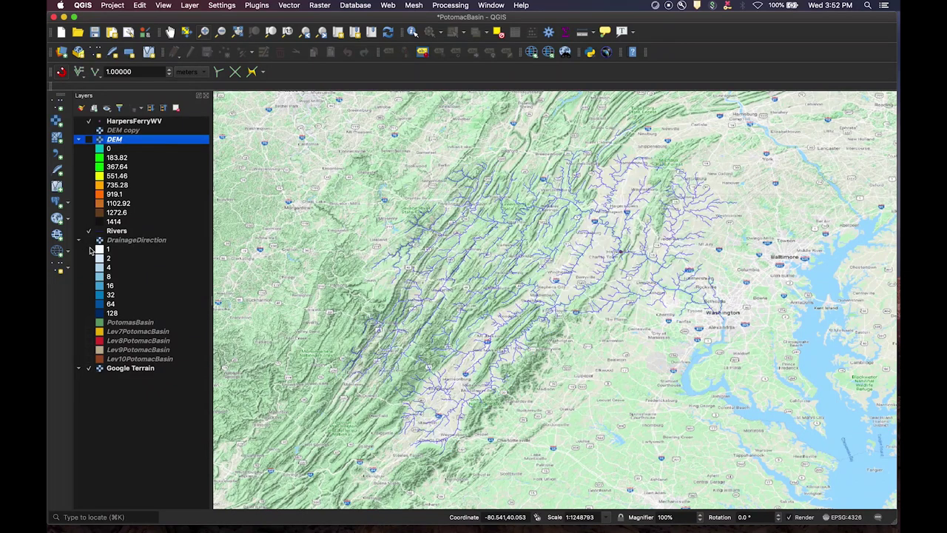
left_click(89, 323)
left_click(88, 322)
left_click(89, 332)
left_click(88, 333)
left_click(89, 341)
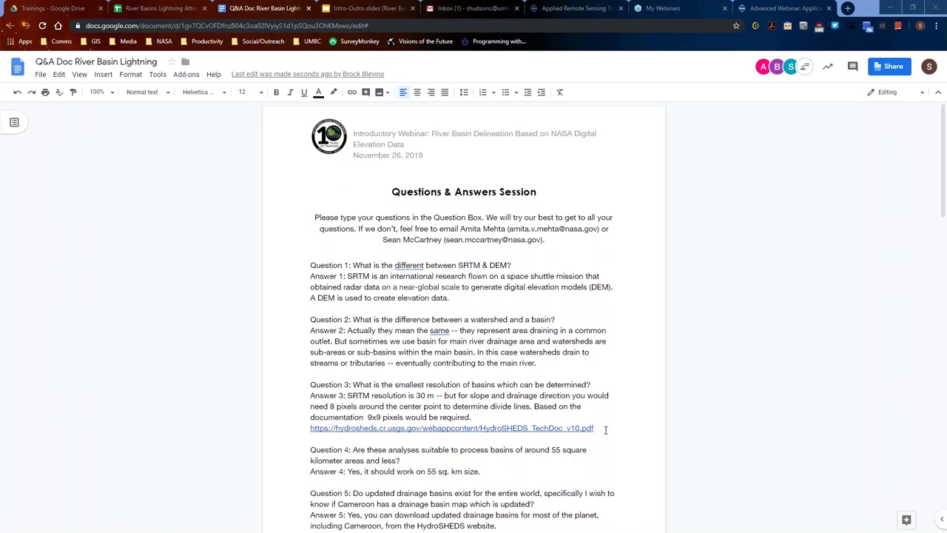
scroll(679, 345, "down", 3)
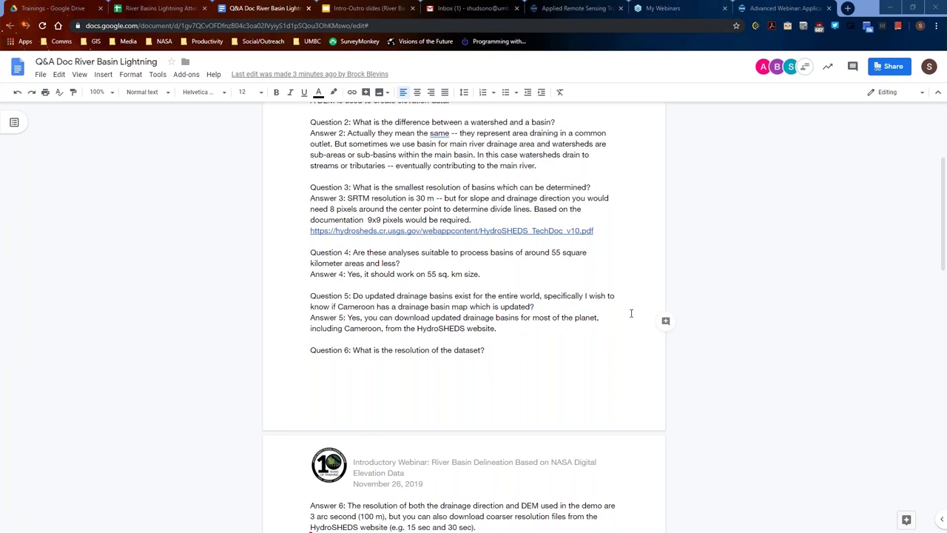
scroll(631, 313, "down", 3)
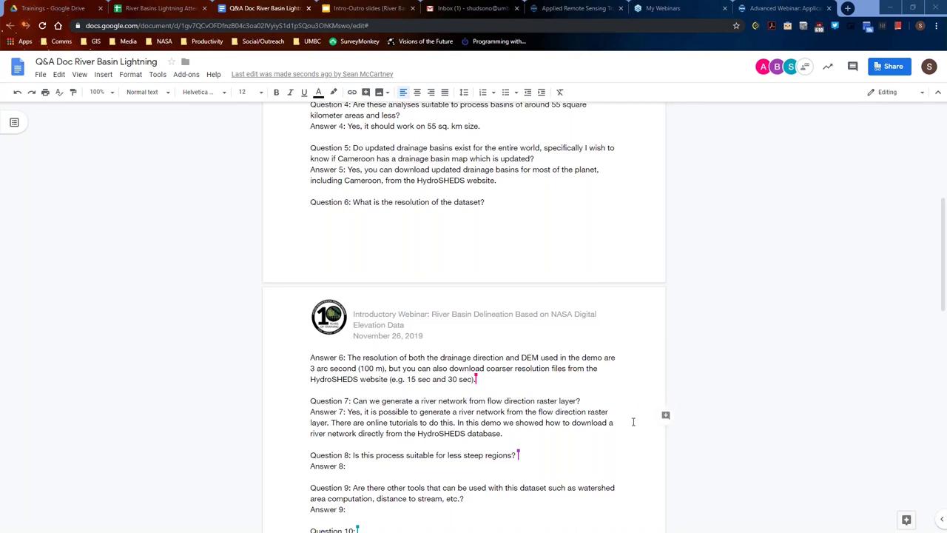
scroll(633, 422, "down", 3)
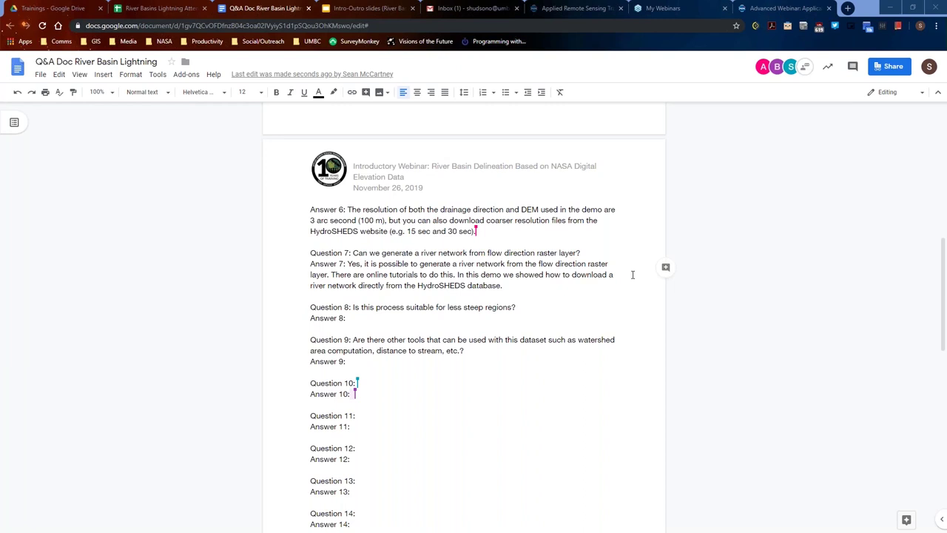
double_click(400, 317)
- Write Answer 8: flat areas are less accurate by region; try a less steep area using HydroSHEDS data
key("BackSpace")
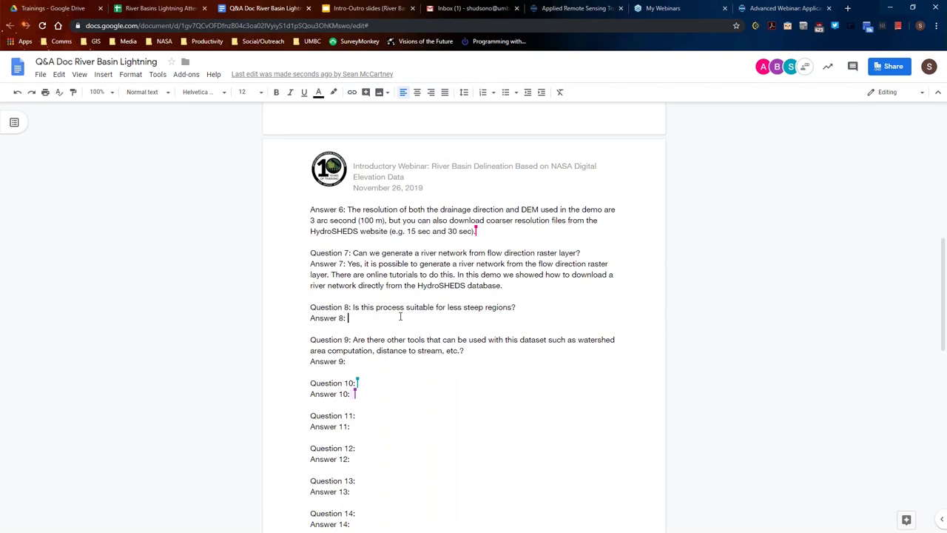
type("Referrin")
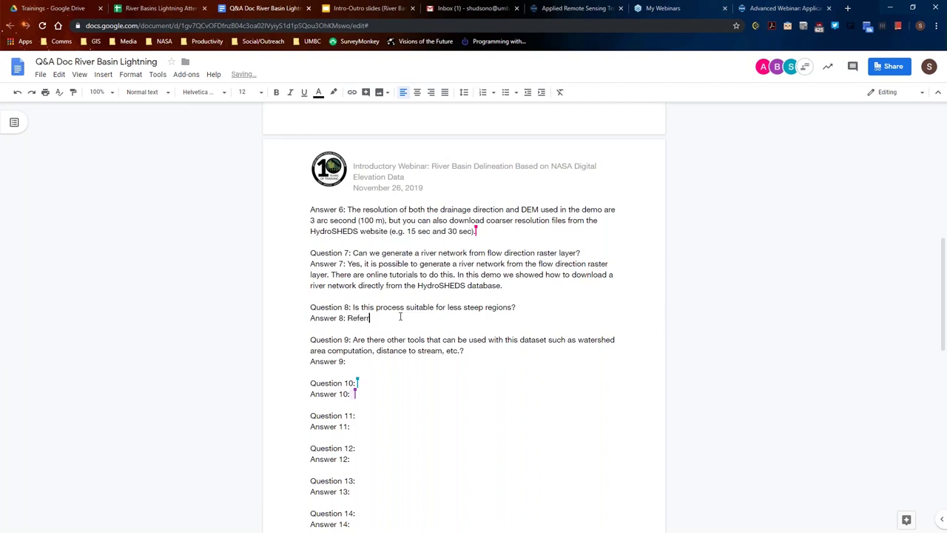
type("g to the presentation, flat area")
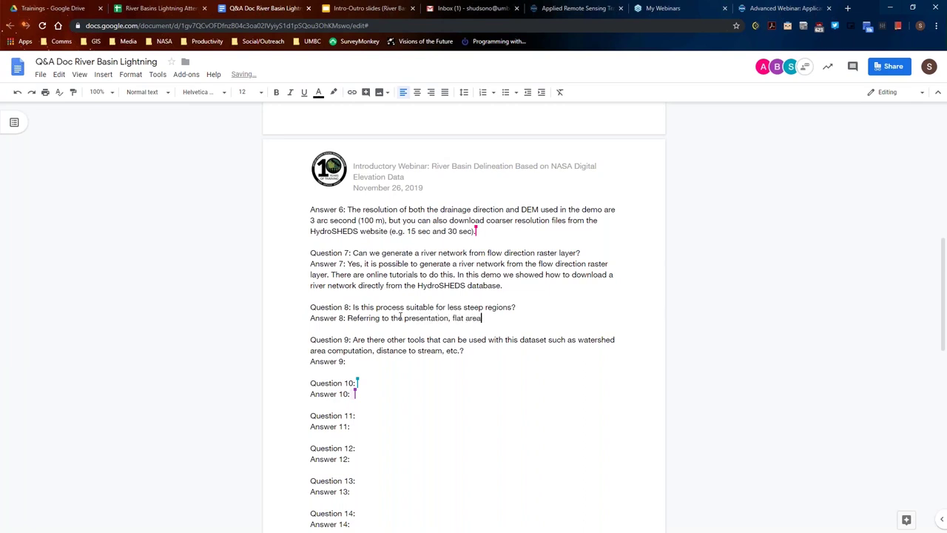
type("s are less accurate, but it is dep")
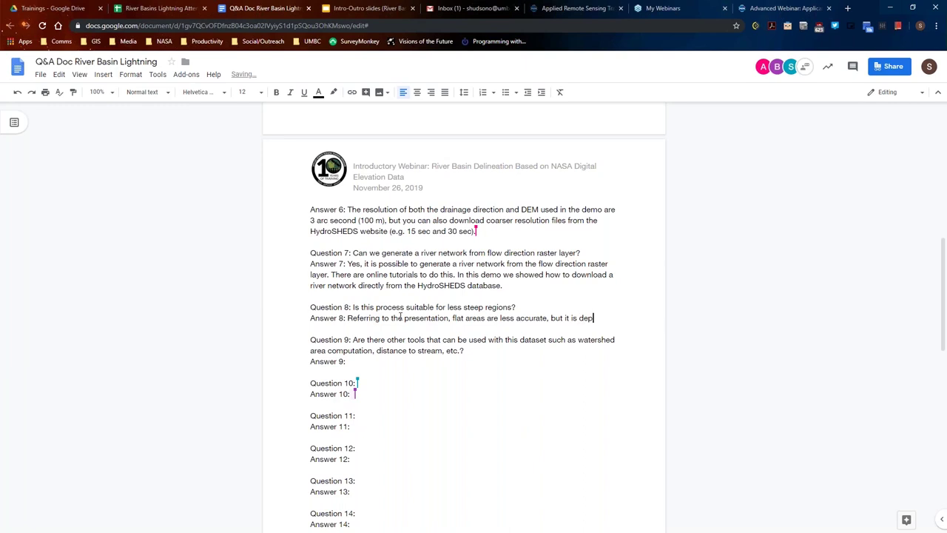
type("endant on t")
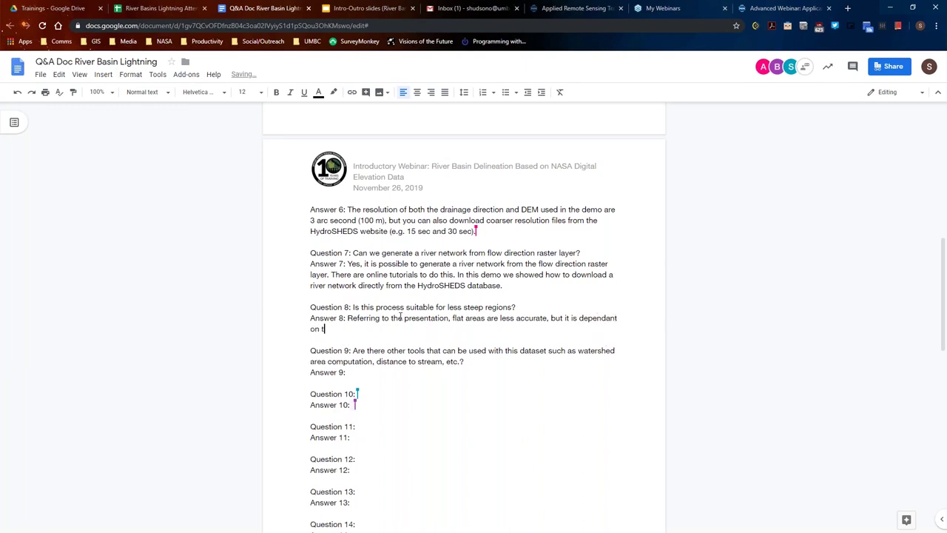
type("he region.")
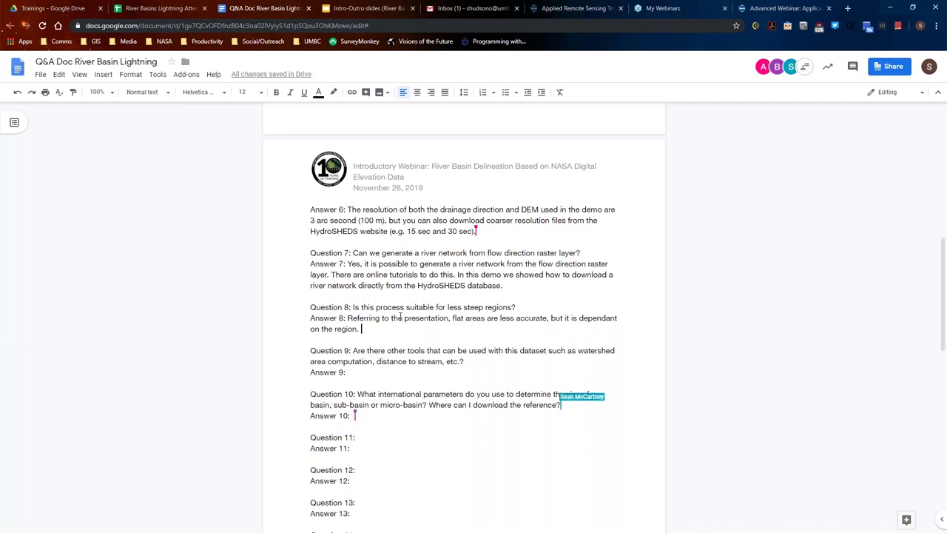
type("Know")
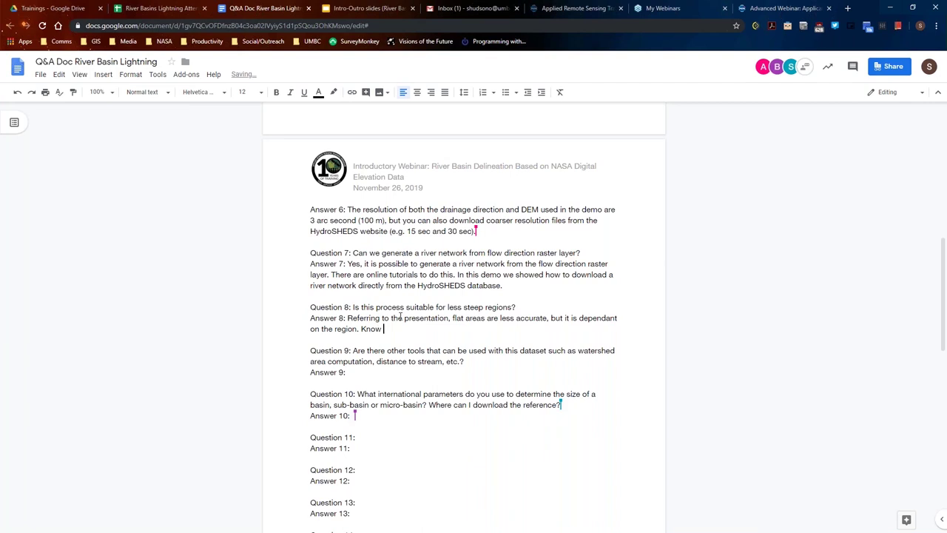
type("ing the area is also beneficial.")
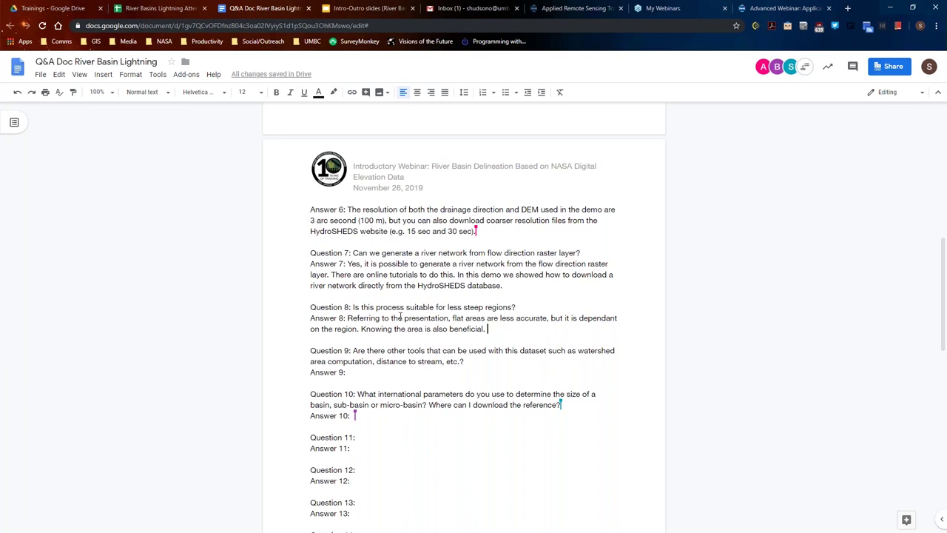
type("Try delin")
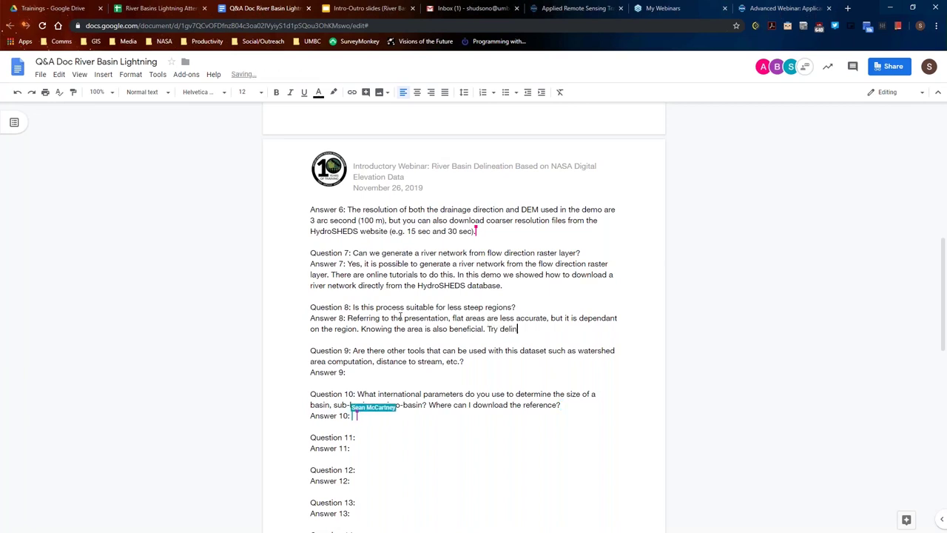
type("ea")
type("ting in ")
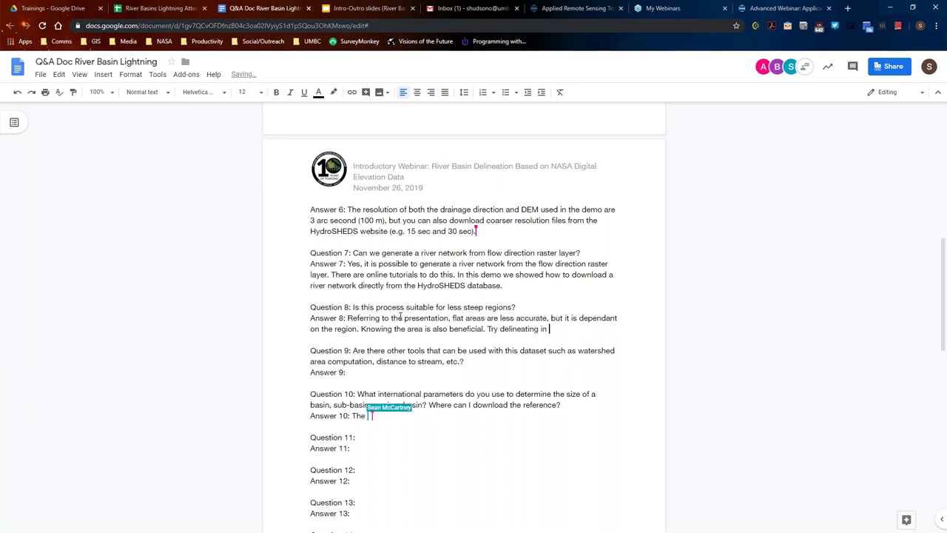
type("a less ")
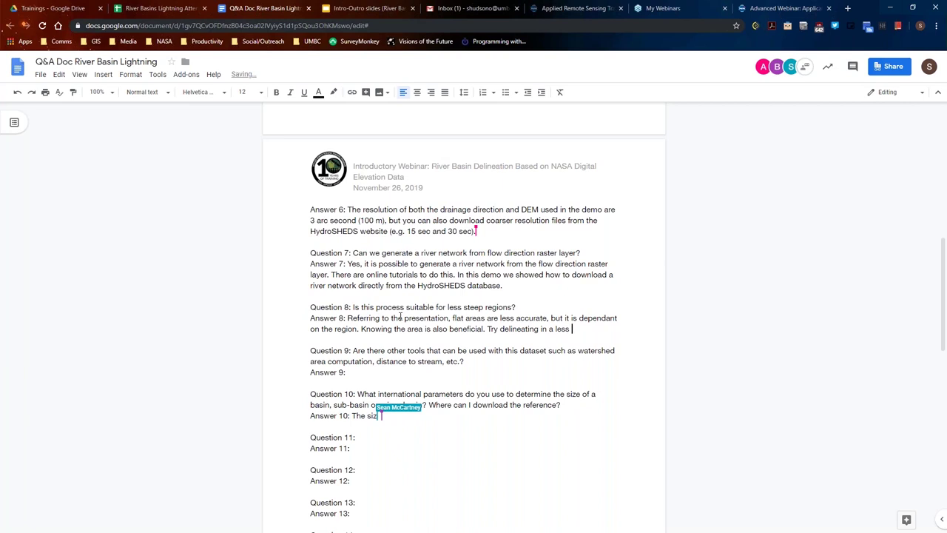
type("steep area ")
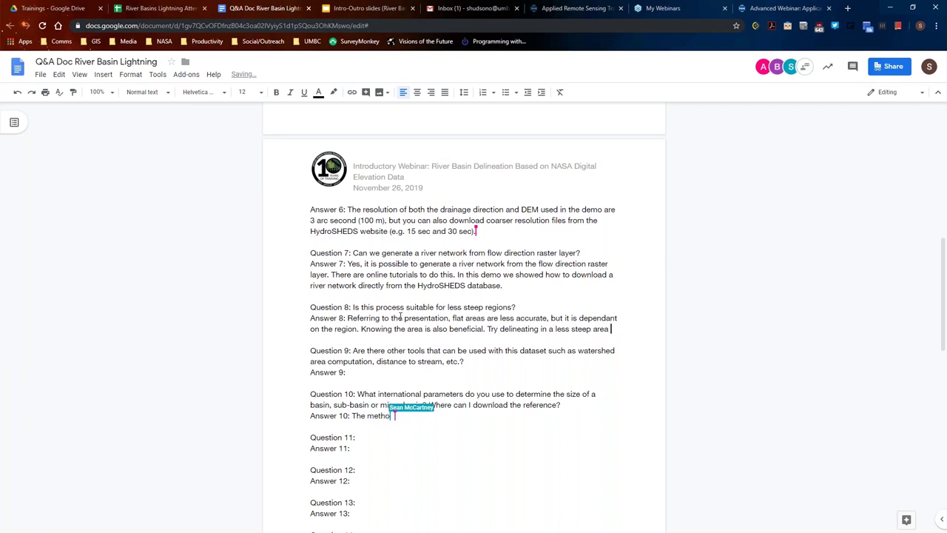
type("using Hydro")
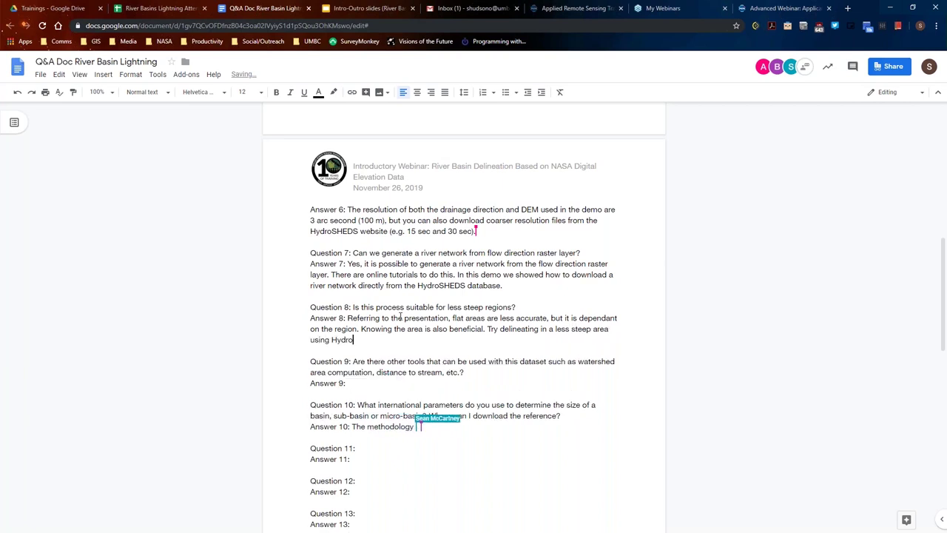
type("SHEDS")
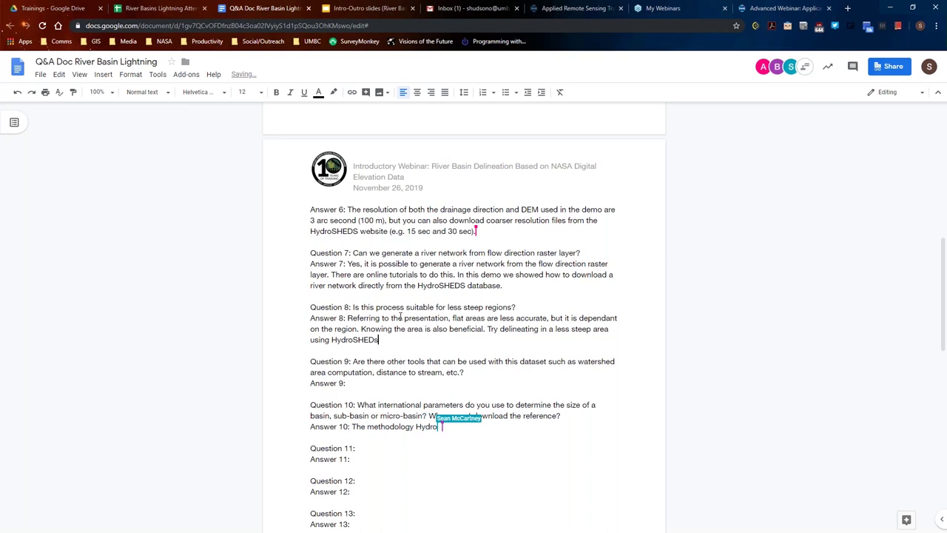
type("ta")
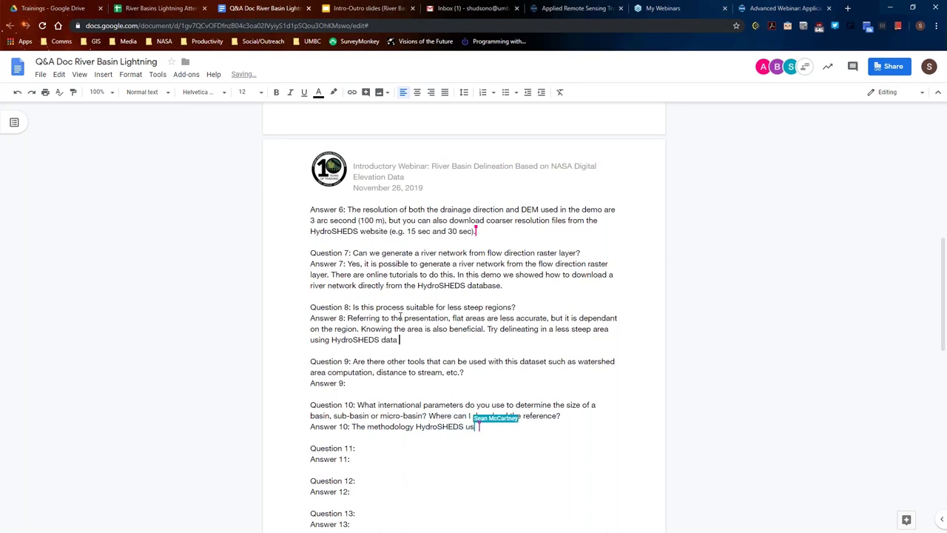
key("BackSpace")
type(".")
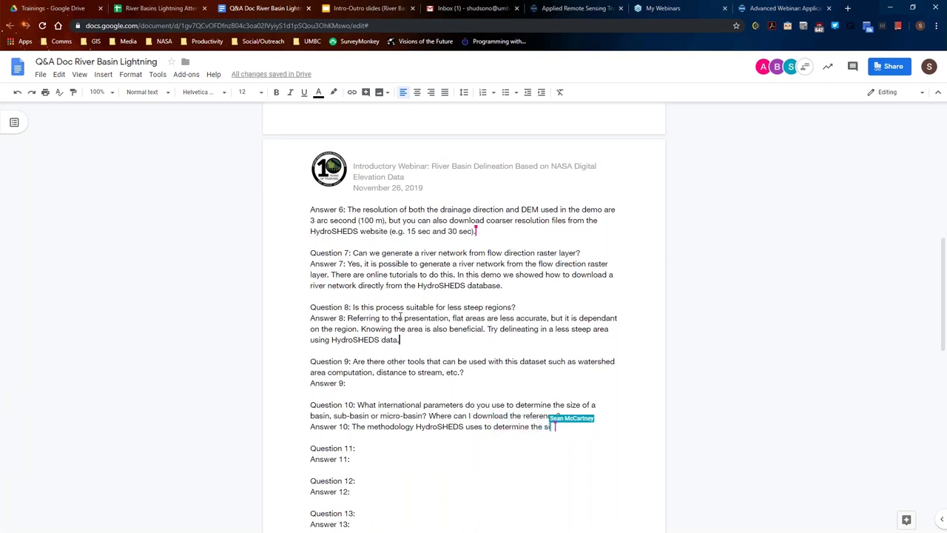
left_click(377, 381)
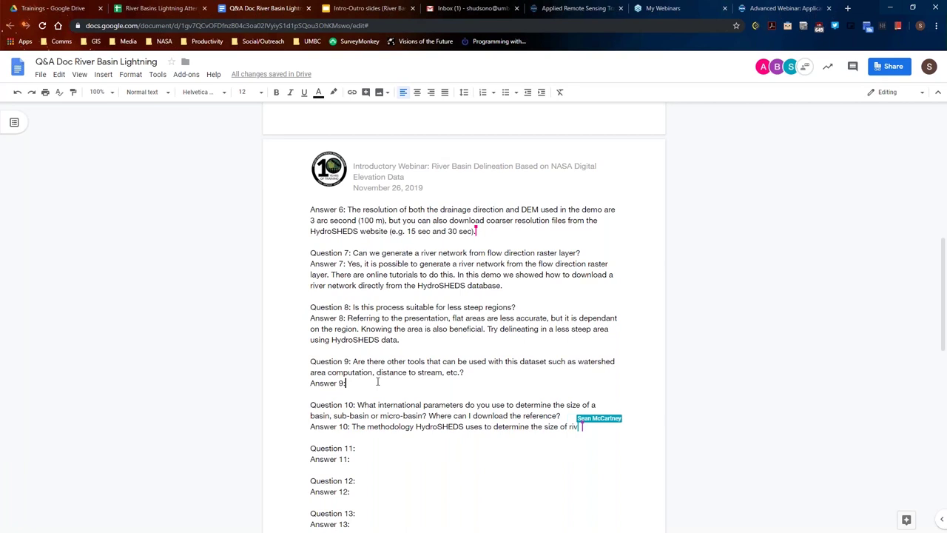
- Type Answer 9: 'You can compute watershed area using QGIS tools.'
scroll(378, 381, "down", 3)
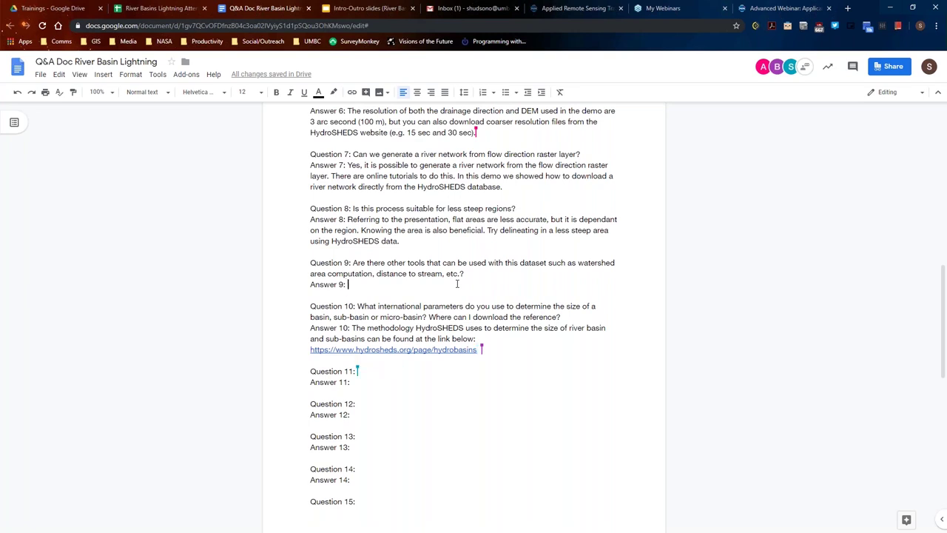
type("You c")
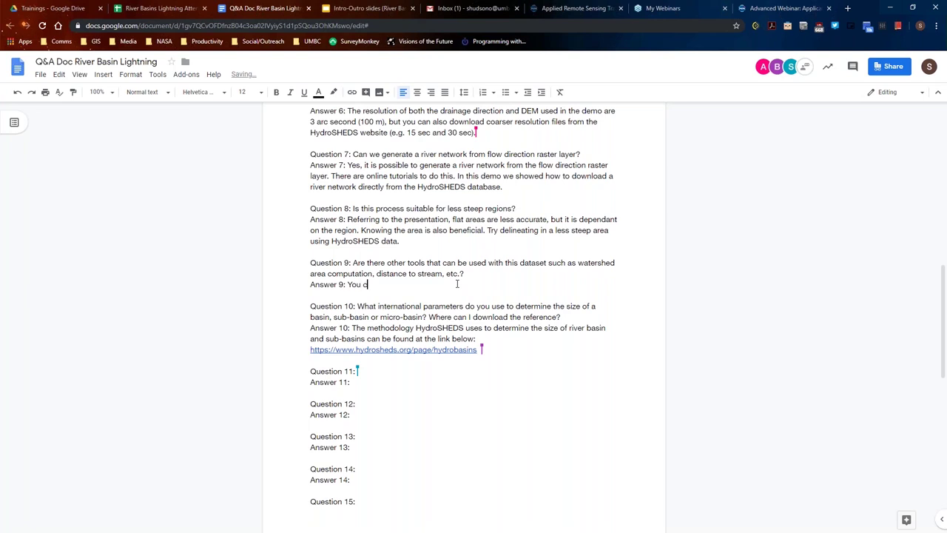
type("an compute watershed area us")
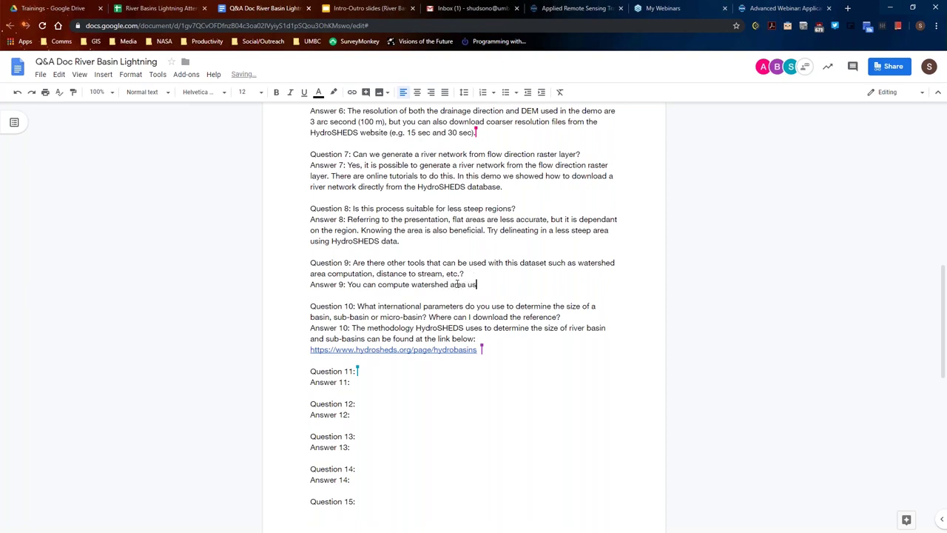
type("ing QGIS tools.")
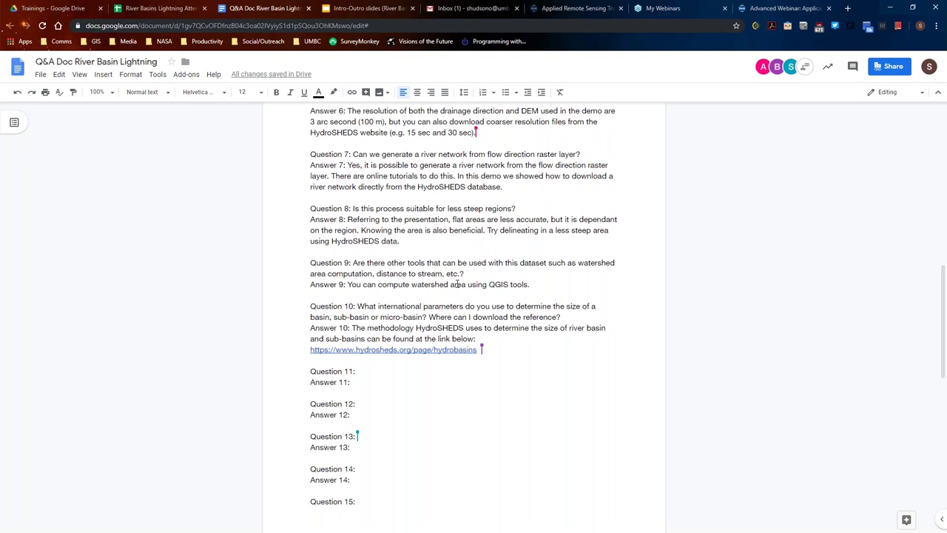
key("BackSpace")
- Insert '& distance to stream' after 'area' in Answer 9 and end it with a period
left_click(467, 286)
type("& distanc")
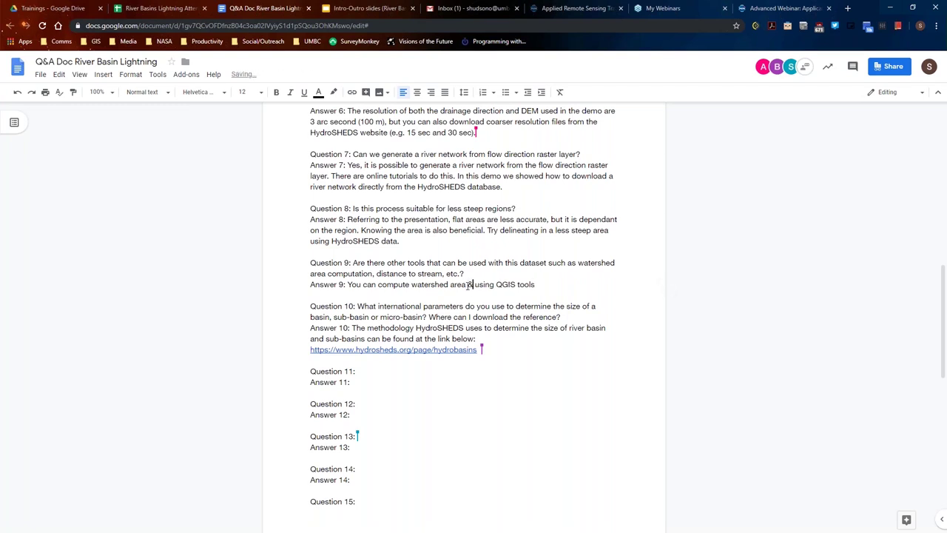
type("e to stream")
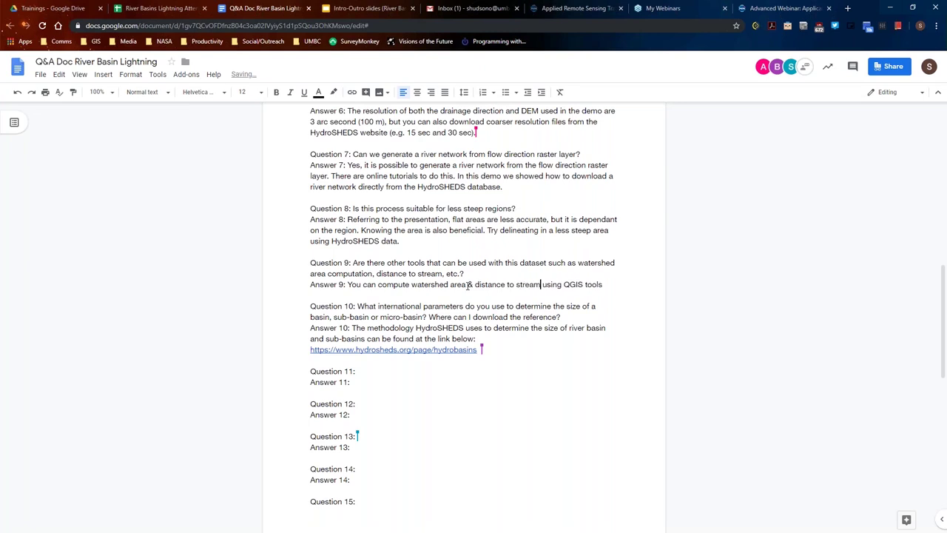
left_click(605, 282)
type(".")
left_click(618, 333)
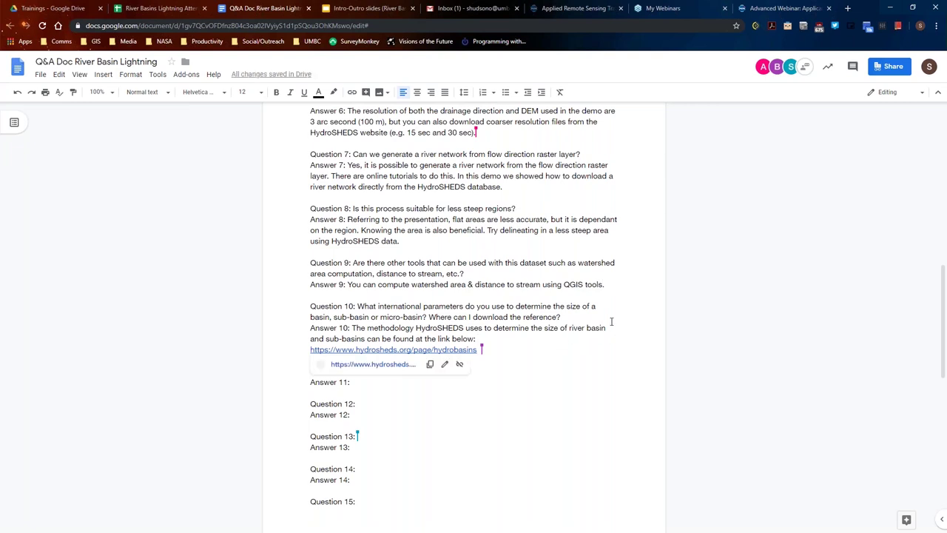
left_click(618, 314)
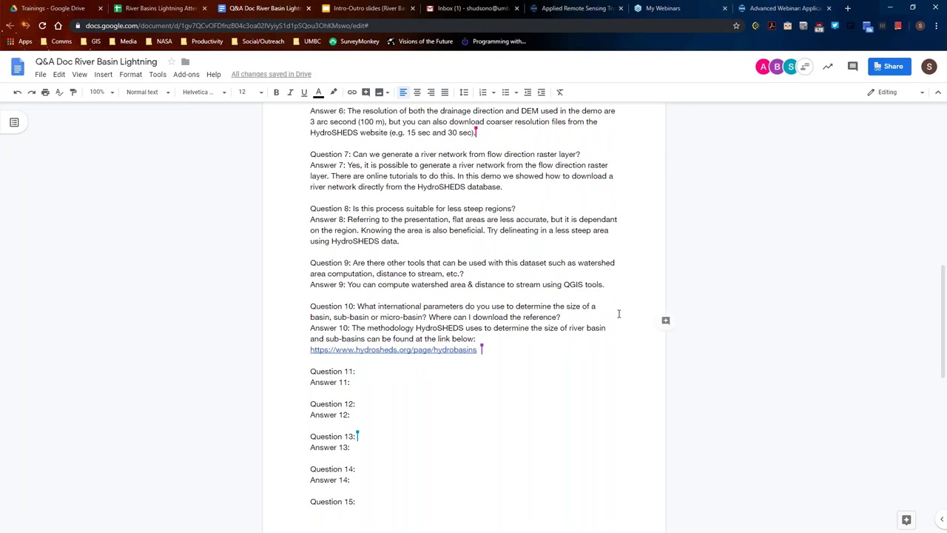